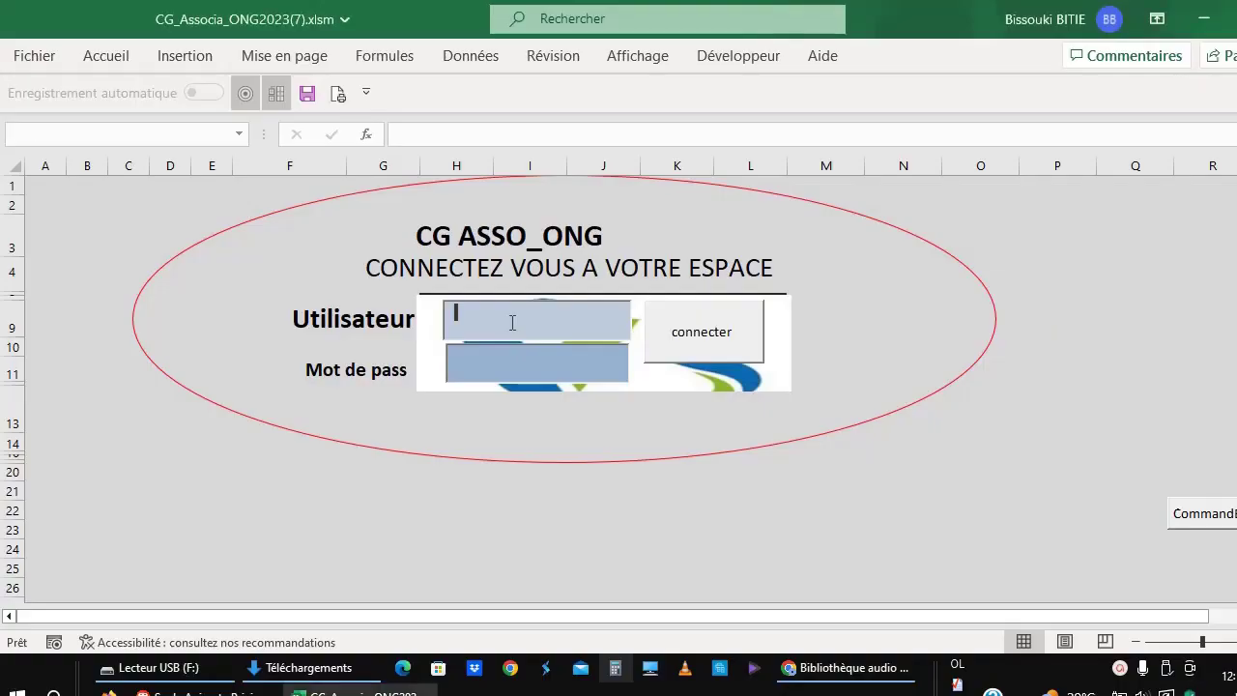
Step: Sign in to the association workbook with the user name and account password
text(GEN)
text(IE)
click(506, 367)
text(***)
click(705, 333)
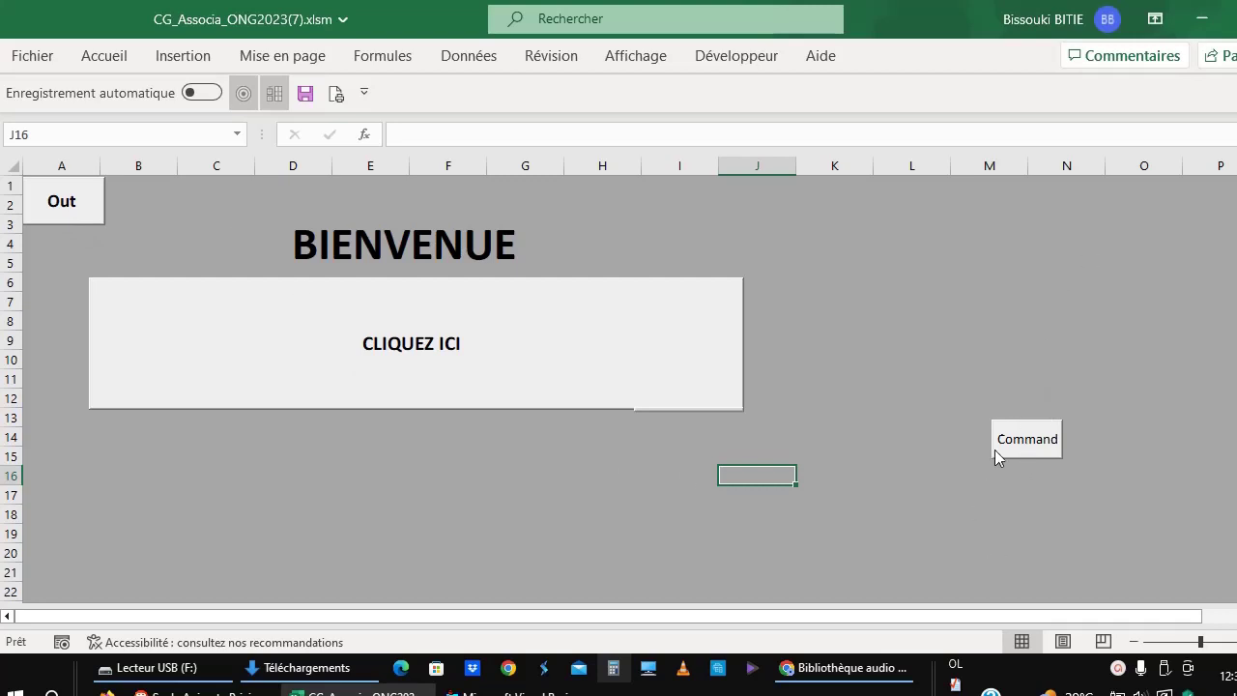
Step: Reveal the workbook's sheets and browse Login, oppp, members, then back to content
click(1029, 449)
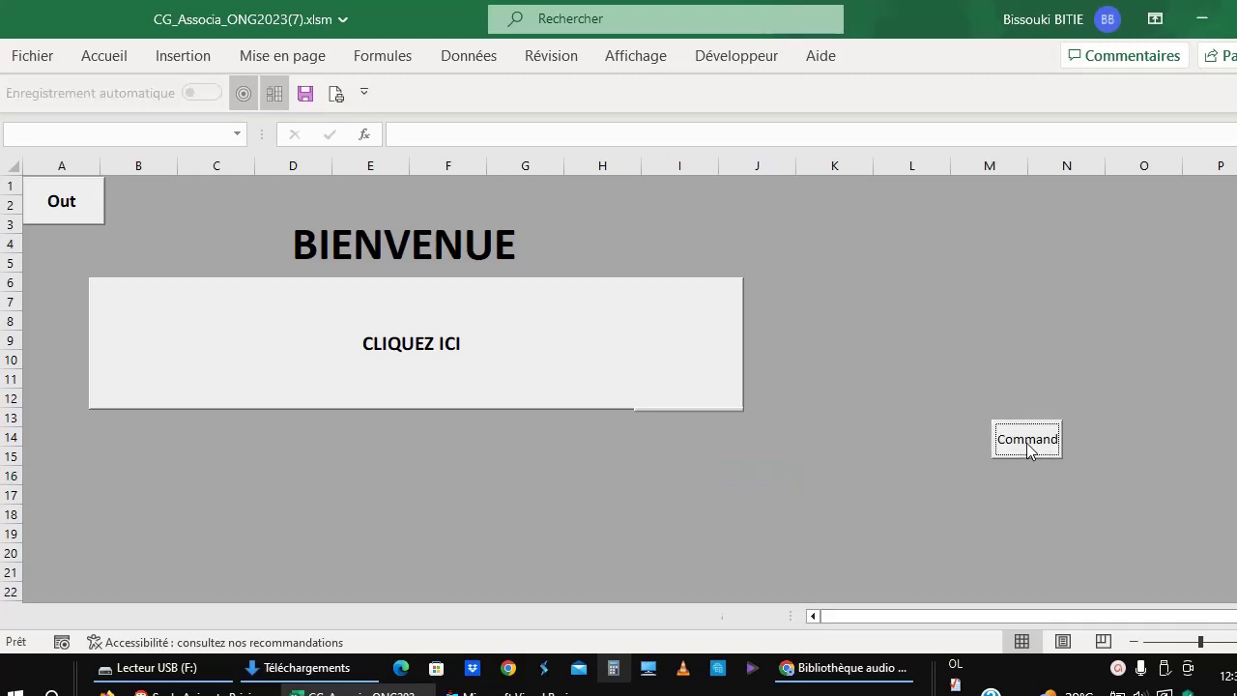
click(558, 618)
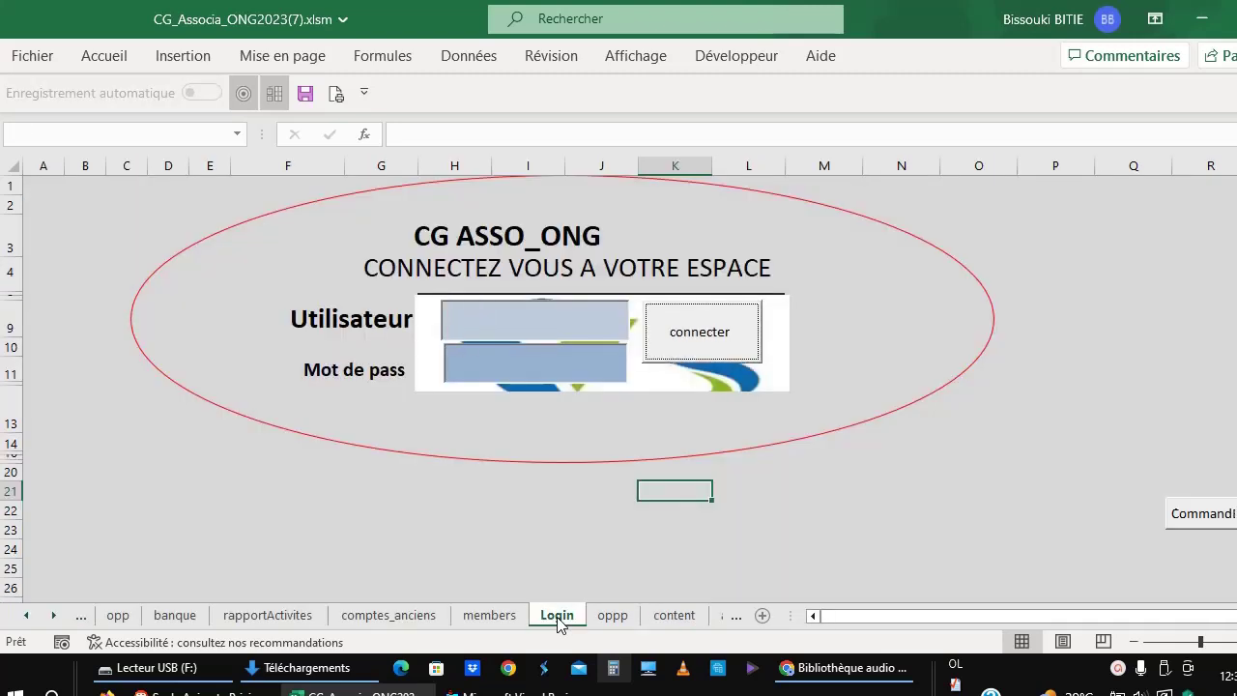
click(610, 618)
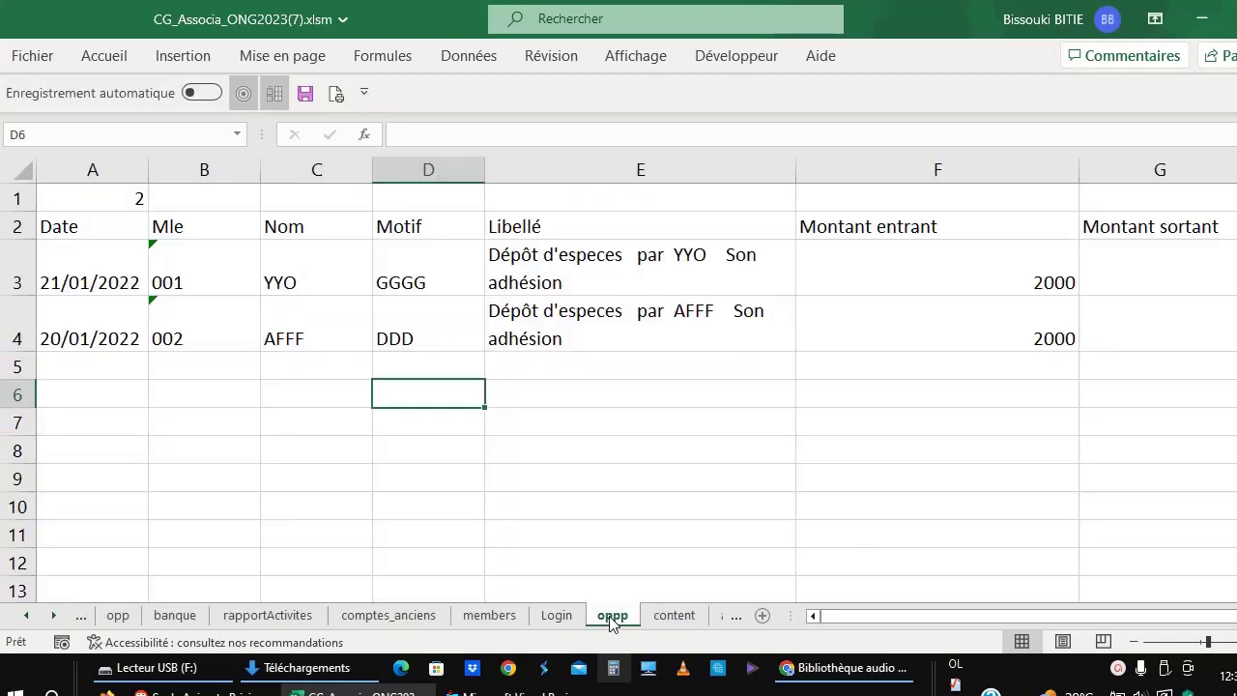
click(491, 618)
click(674, 616)
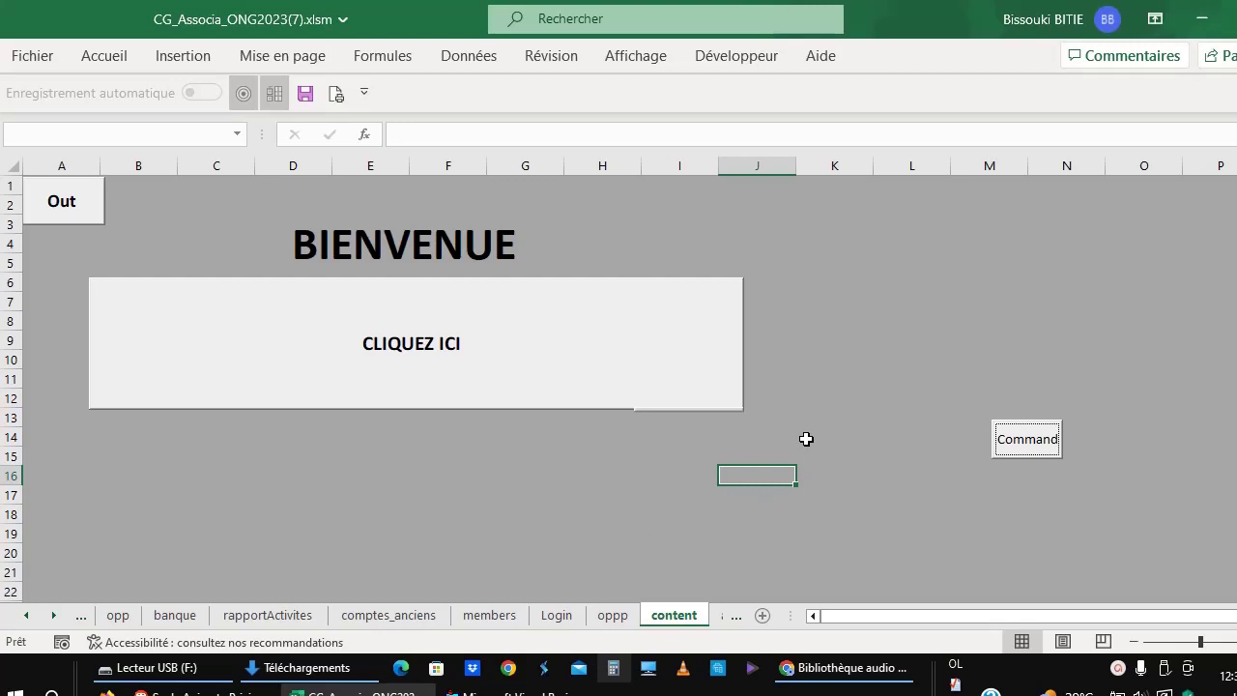
Step: Launch the nonprofit management application from the CLIQUEZ ICI button
click(523, 506)
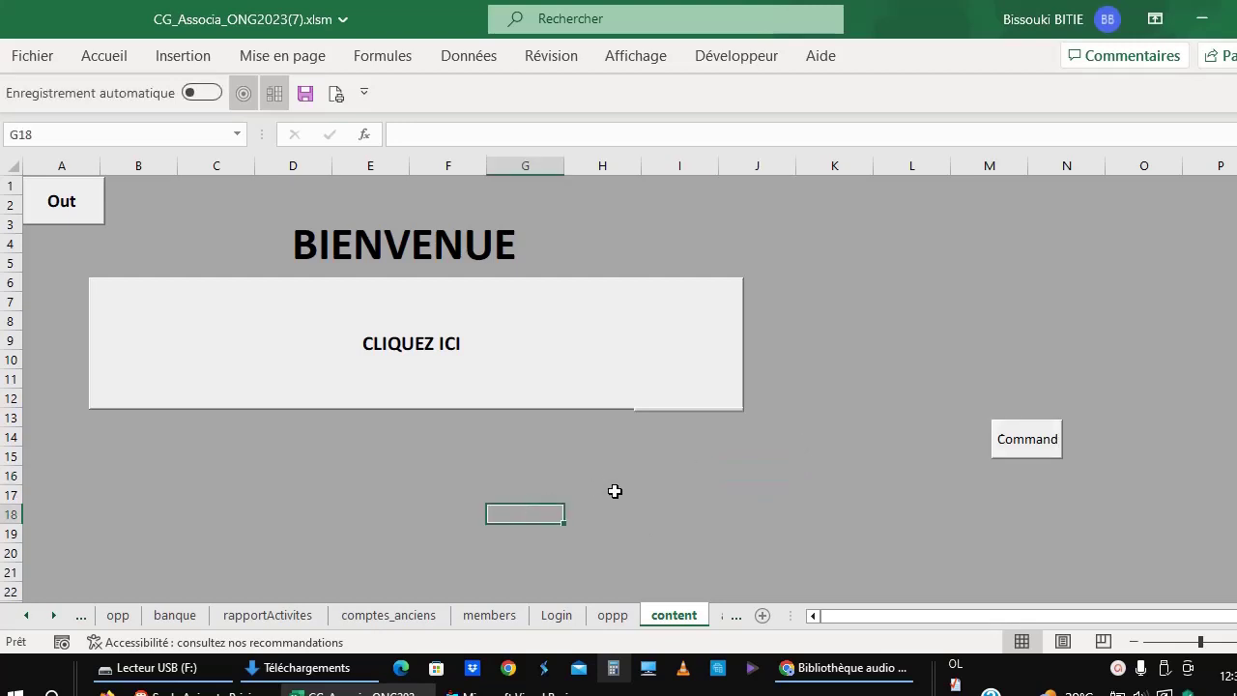
click(362, 506)
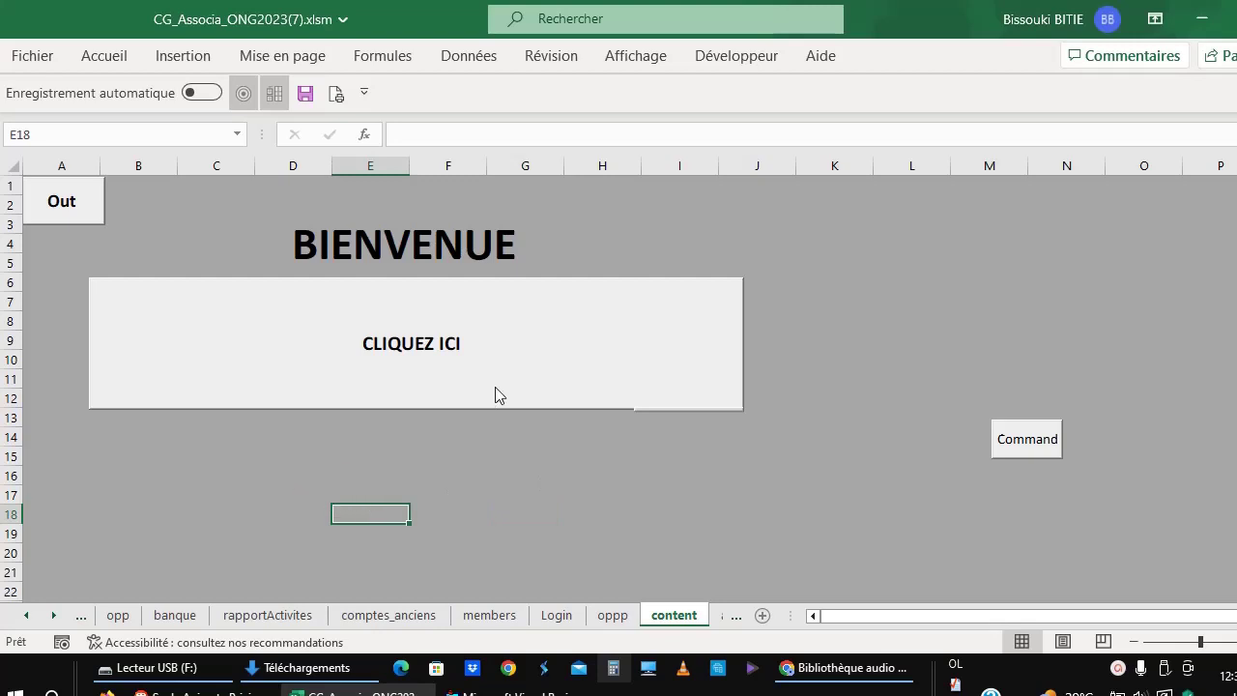
click(453, 375)
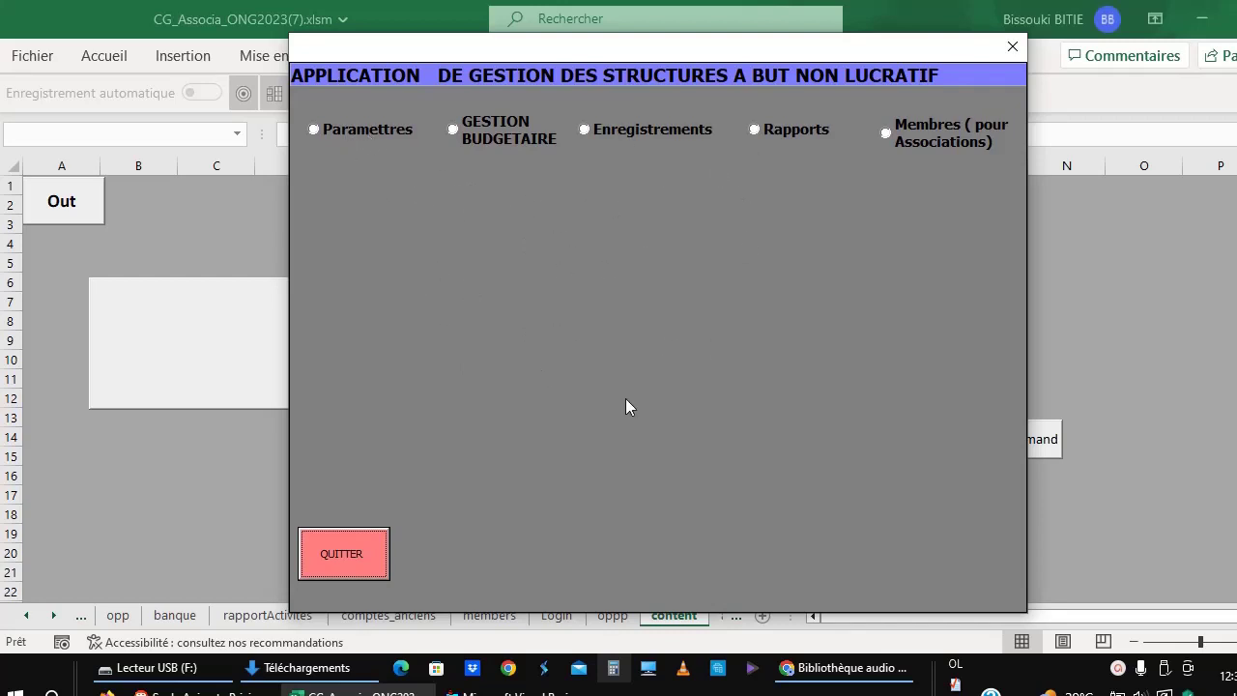
Step: Preview Parametres, Gestion Budgetaire, Enregistrements, Rapports and Membres, ending on the Parametres settings option
click(351, 126)
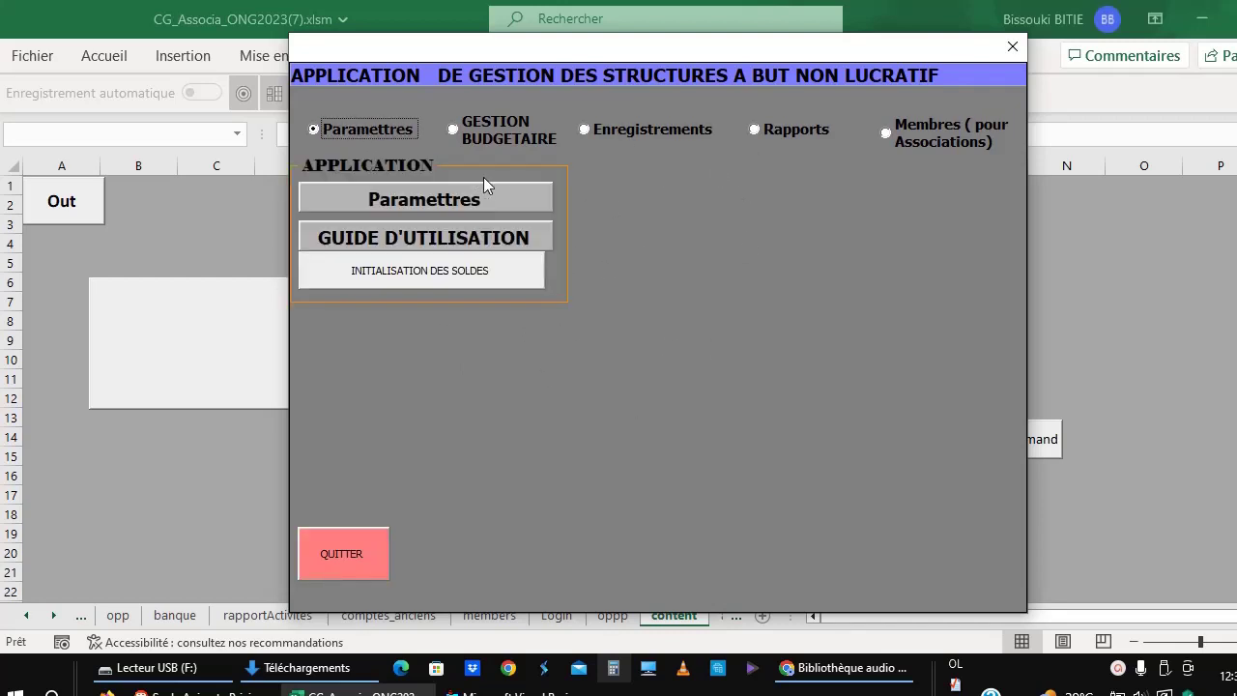
click(526, 135)
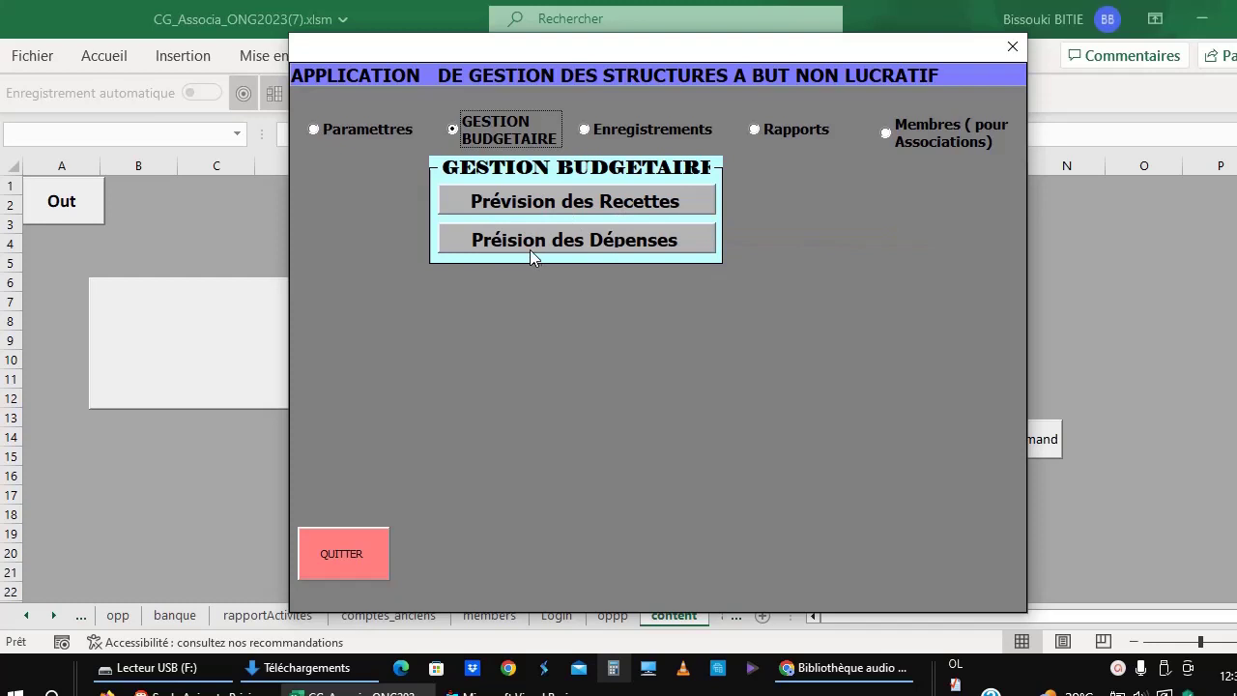
click(620, 127)
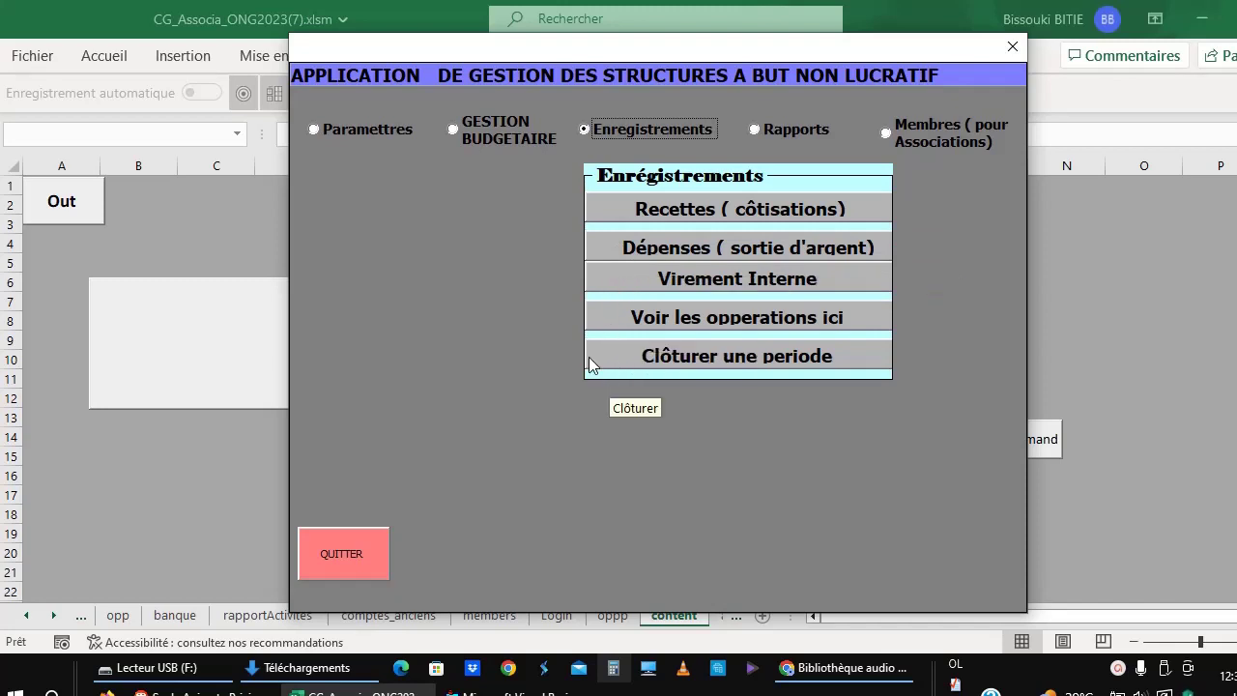
click(777, 131)
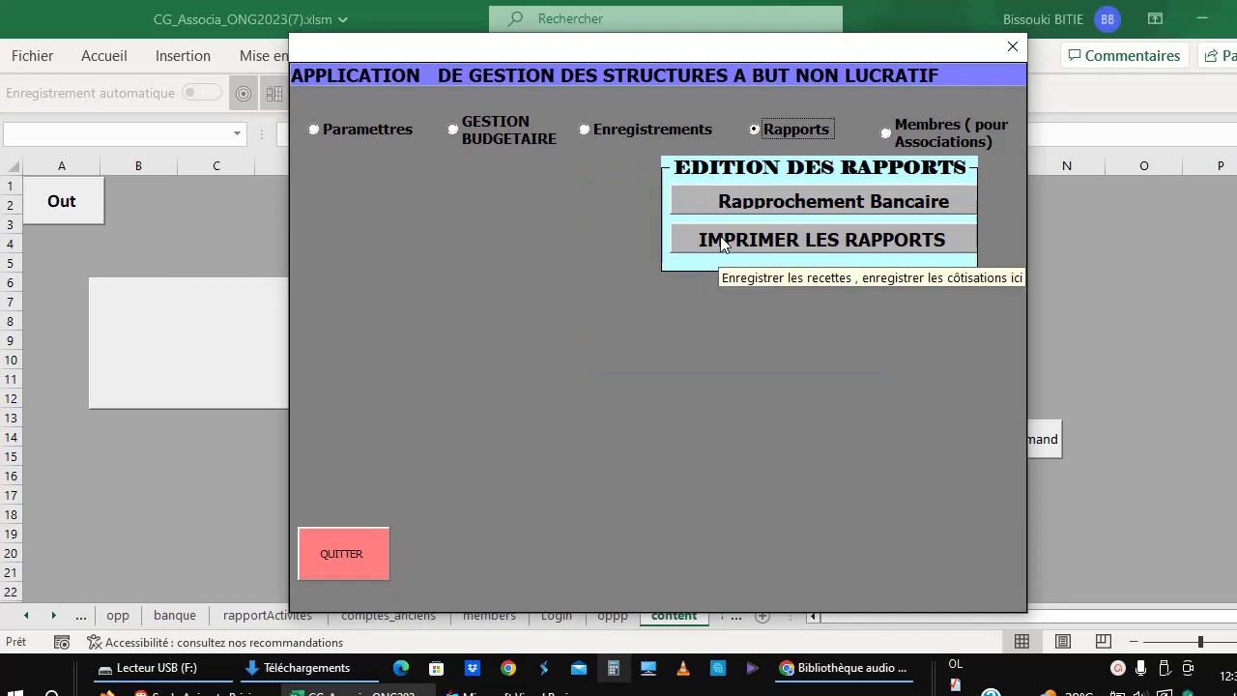
click(913, 129)
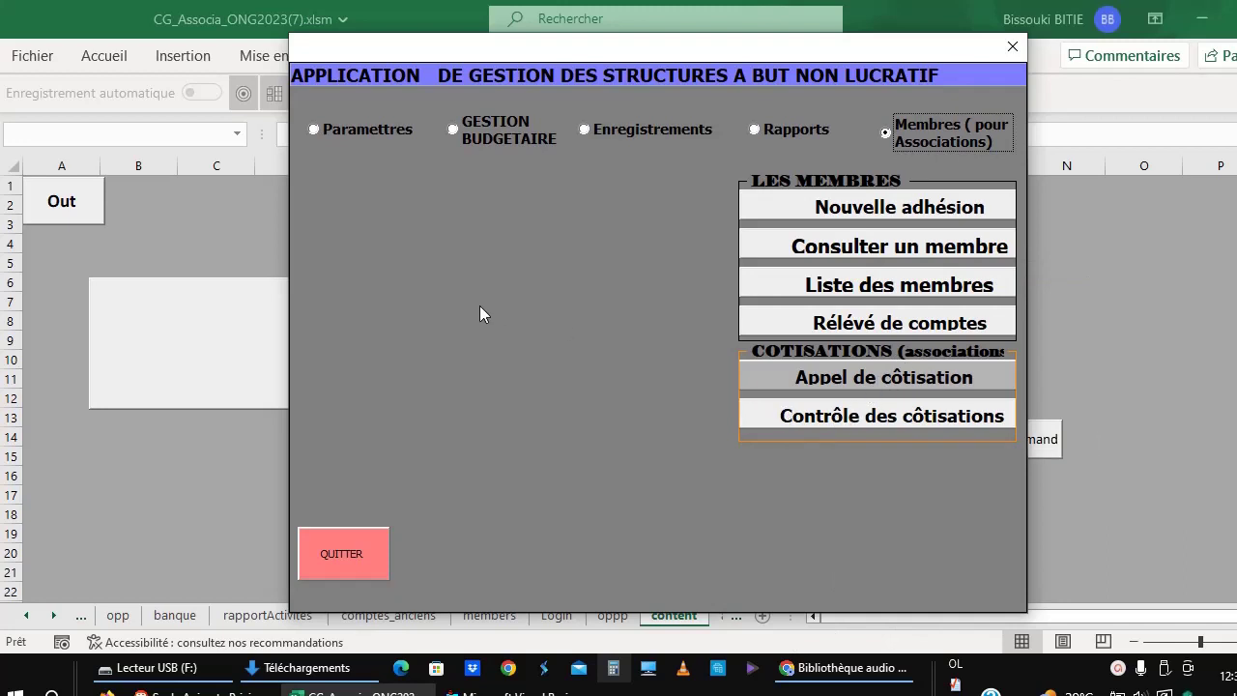
click(349, 130)
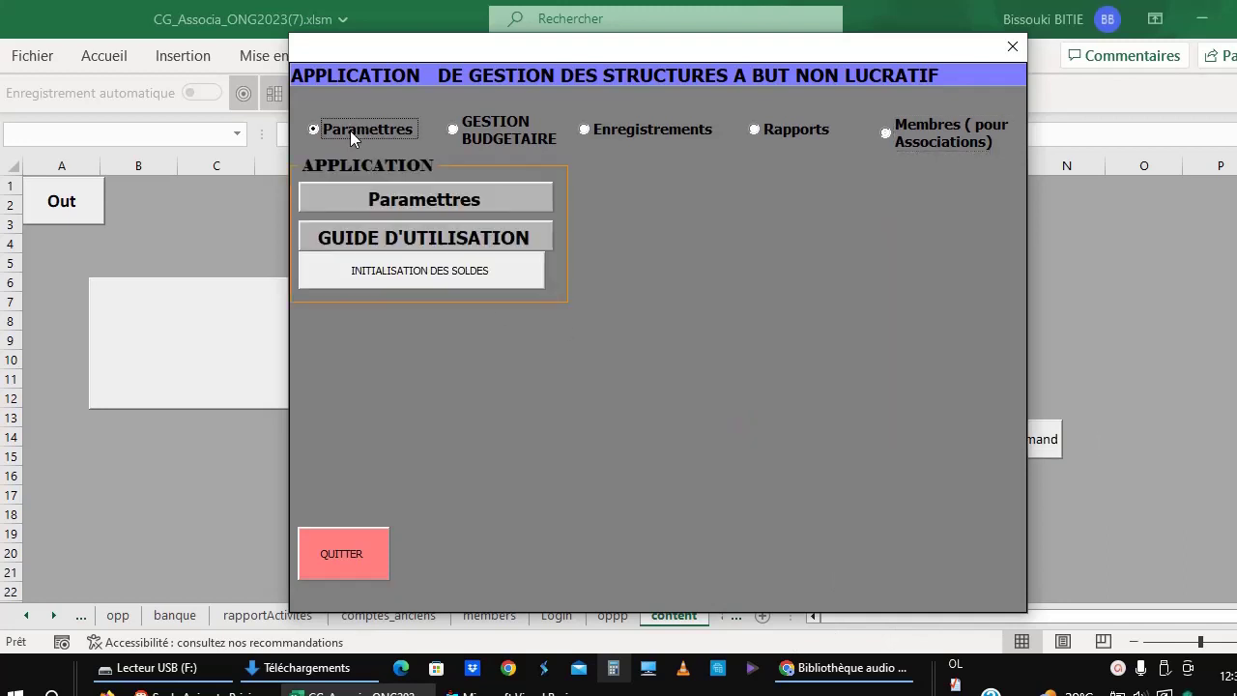
click(406, 201)
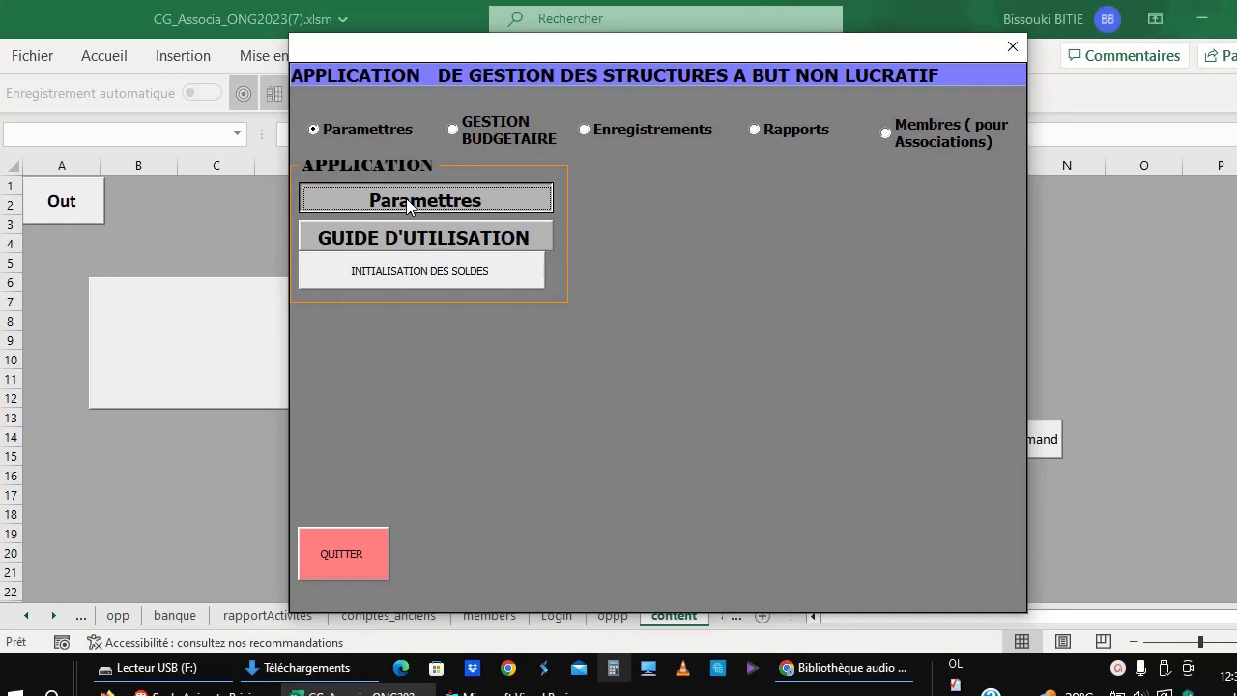
Step: Open the configuration form and change the structure name to MON ONG
click(407, 202)
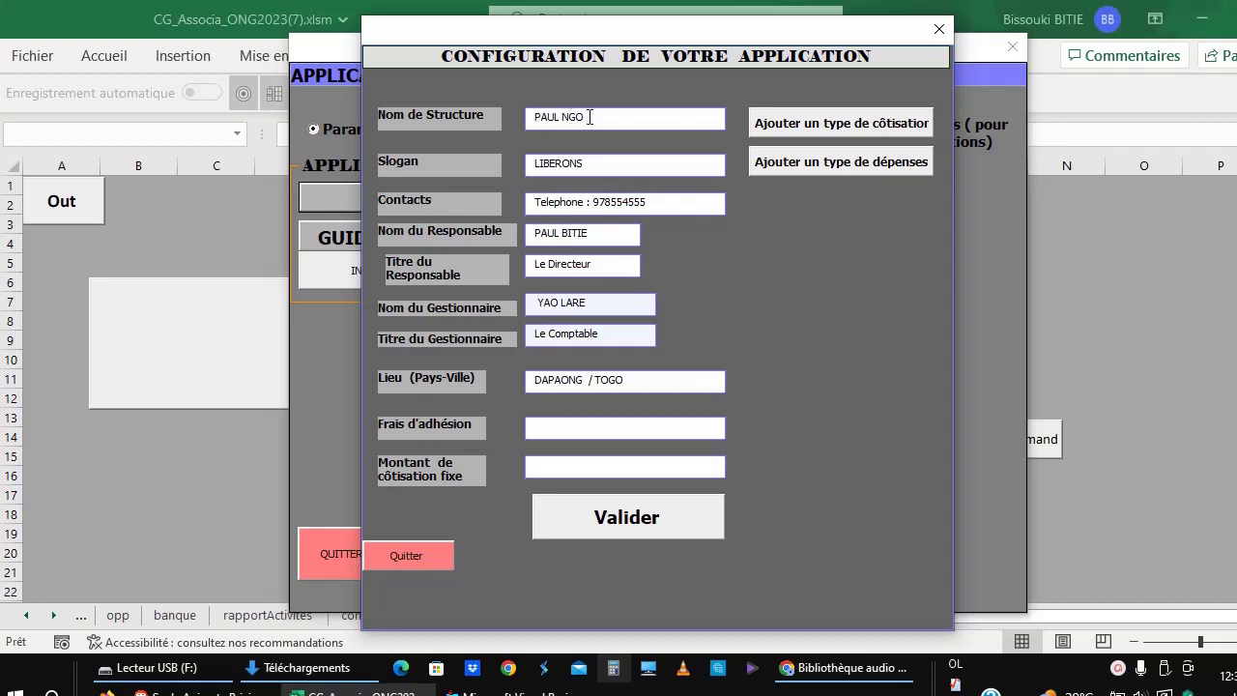
shift+click(528, 117)
text(M)
text(ON )
text(ONG)
Step: Replace slogan LIBERONS with NOTRE SLOGAN, save, and confirm the Enregistré message
click(587, 163)
double_click(587, 164)
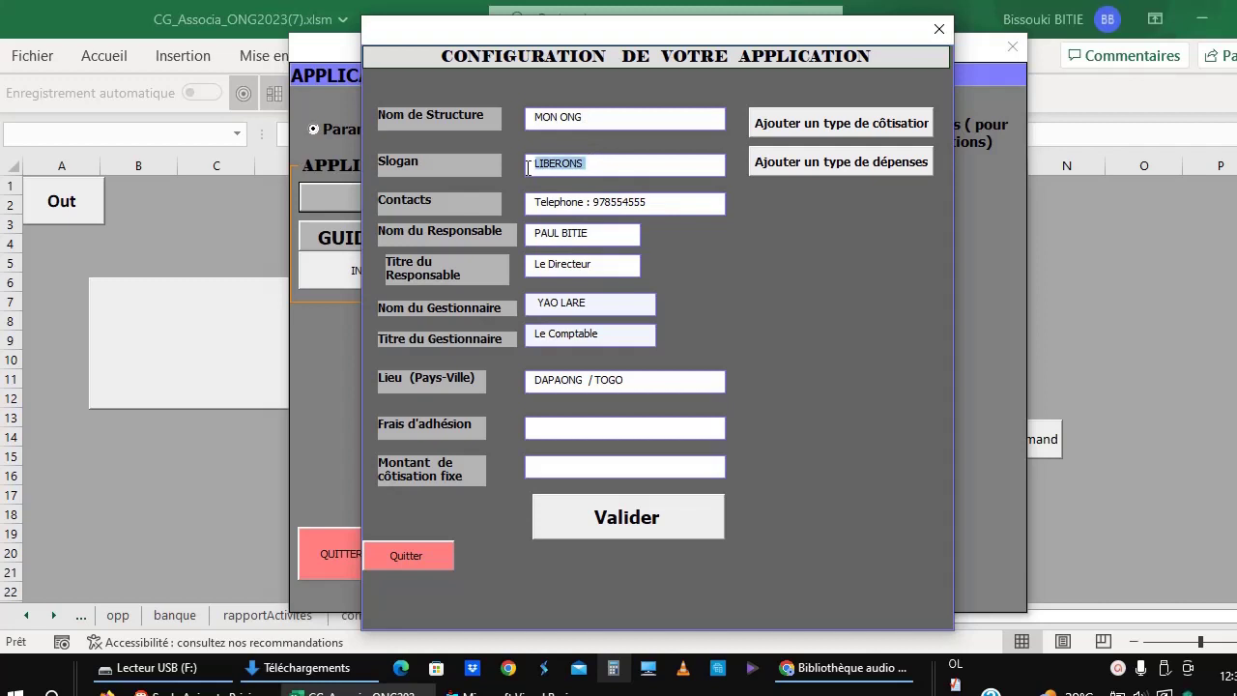
text(NOTR)
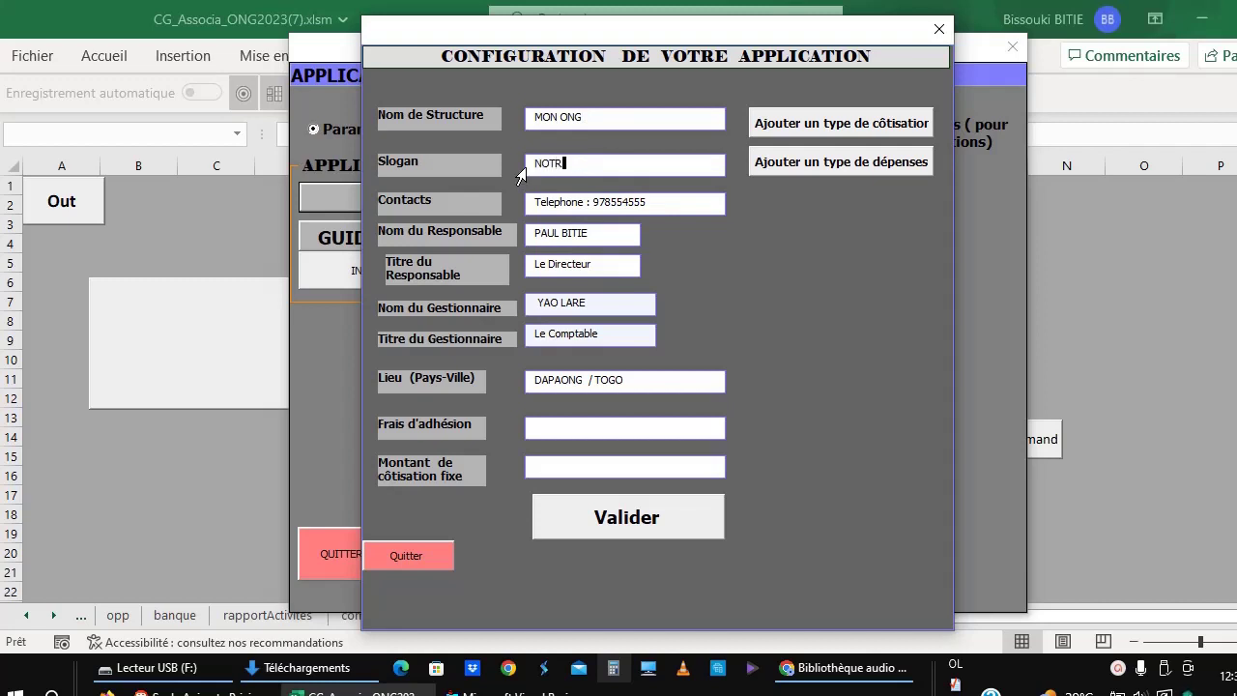
text(E SLO)
text(GAN)
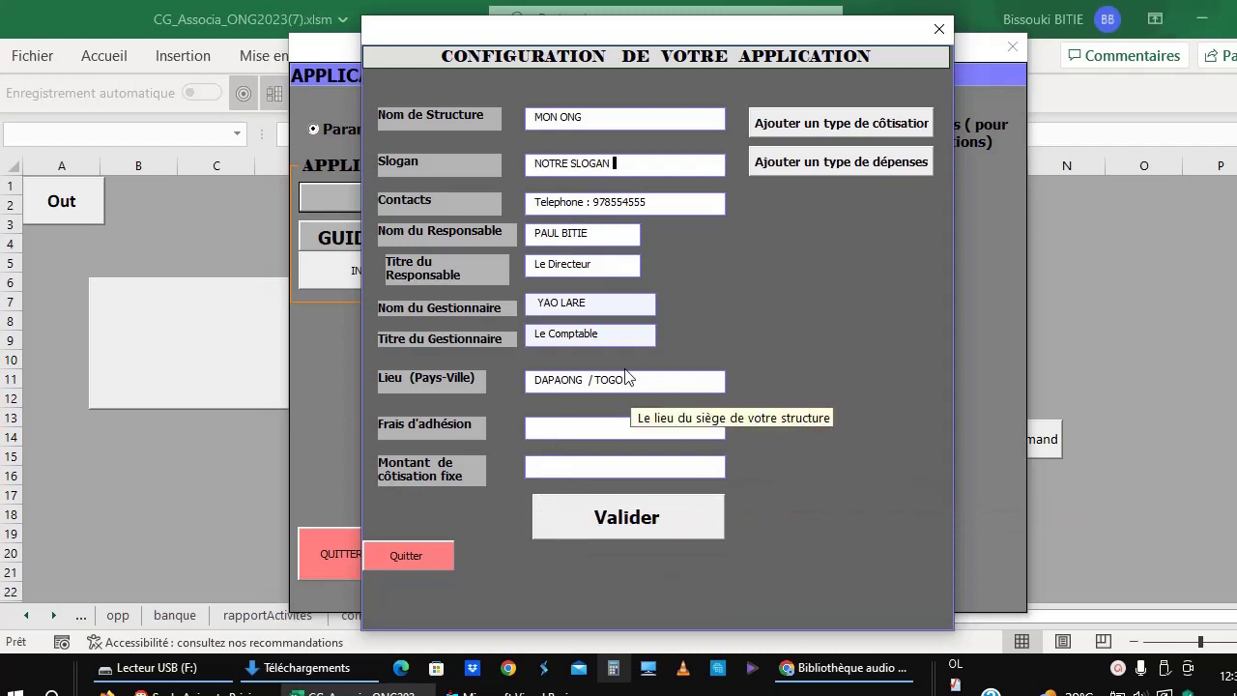
click(592, 302)
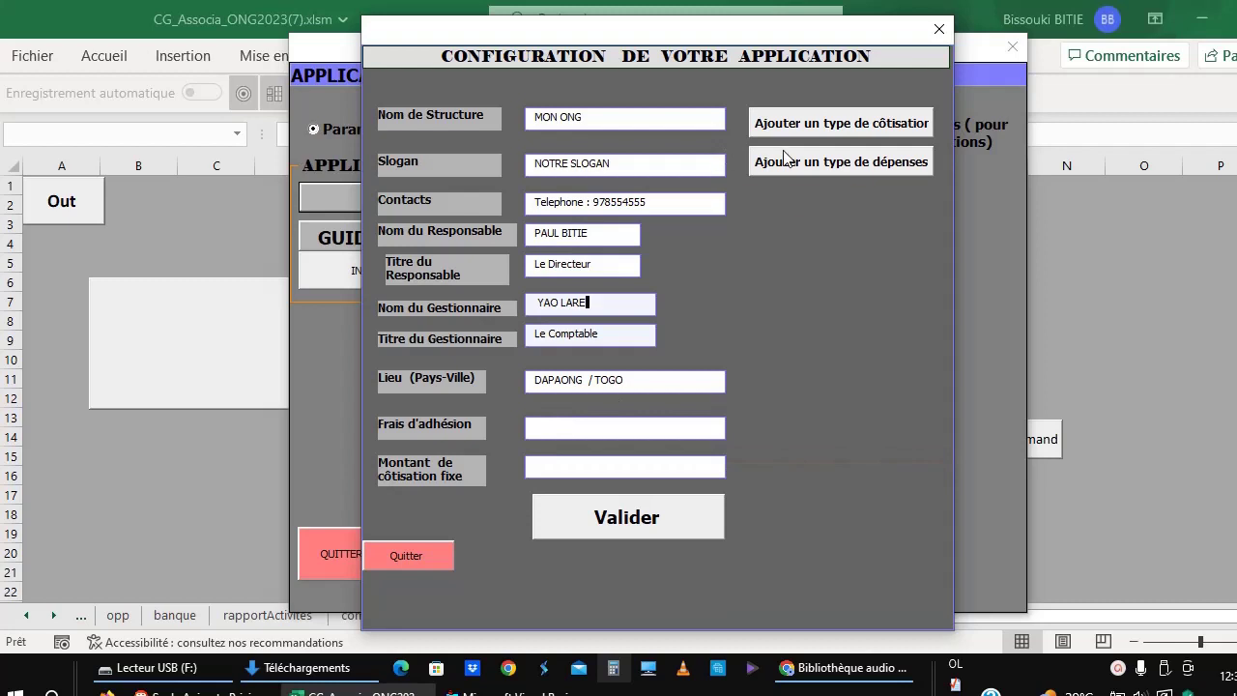
click(589, 525)
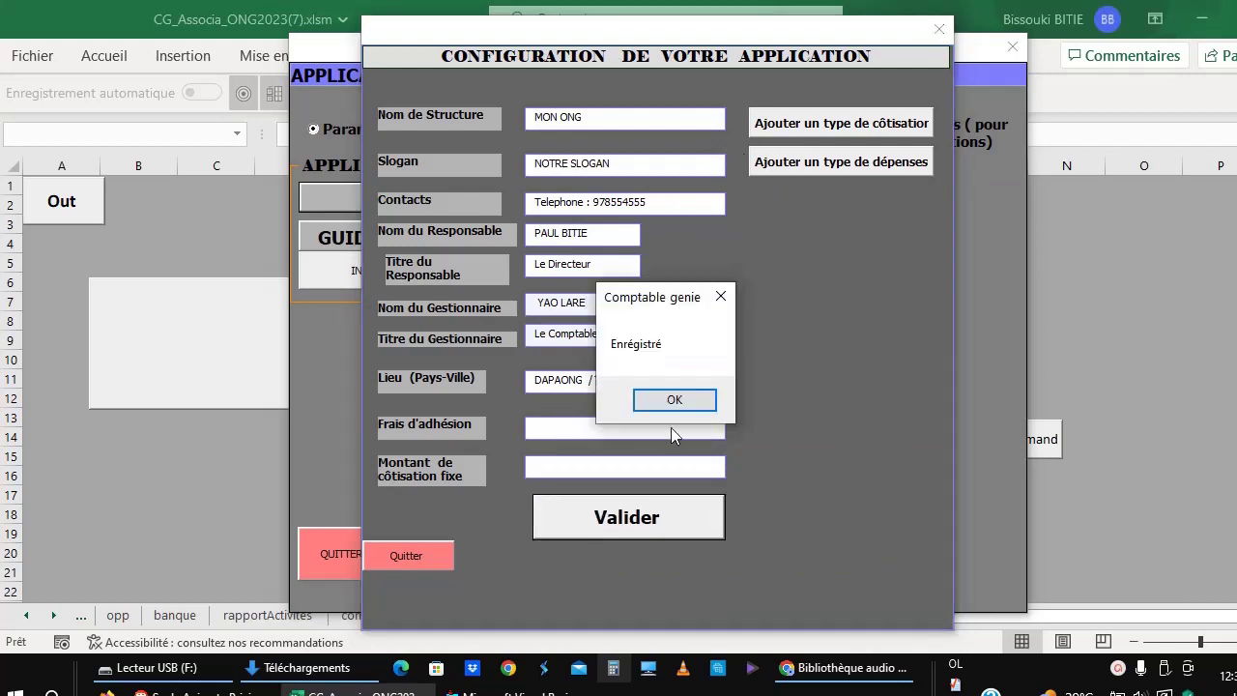
click(673, 400)
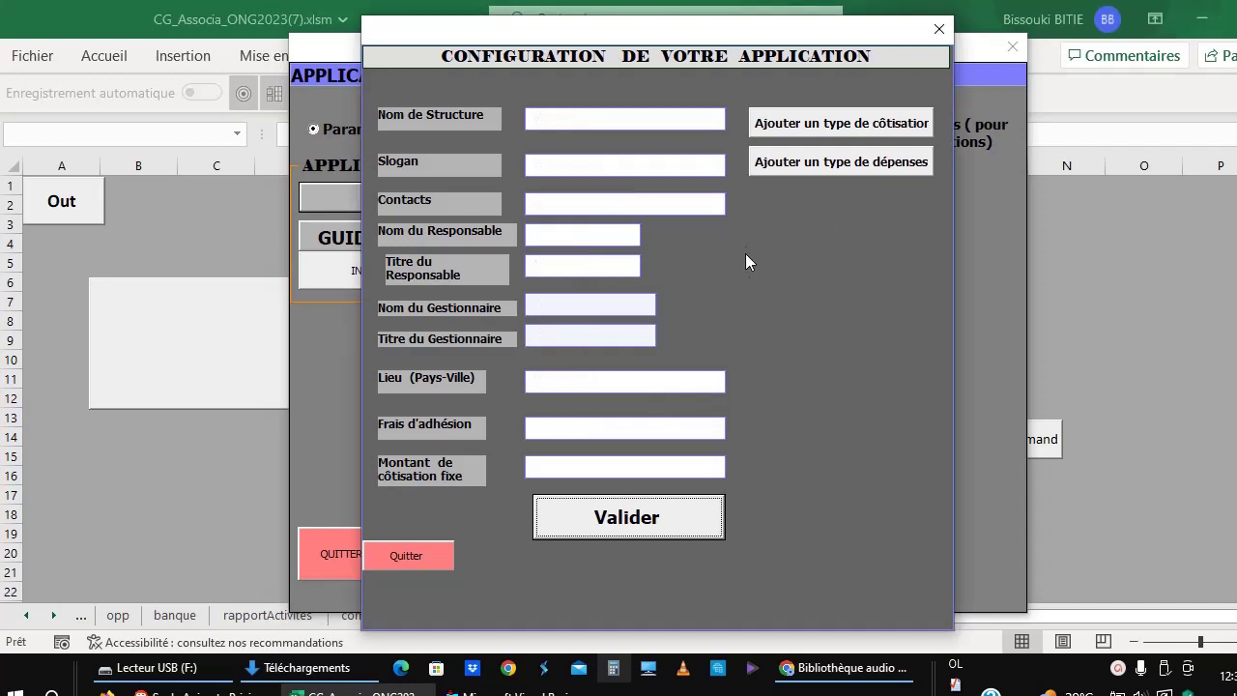
Step: Open the add-revenue-type form and add FONDS SANTE as a revenue type
click(810, 124)
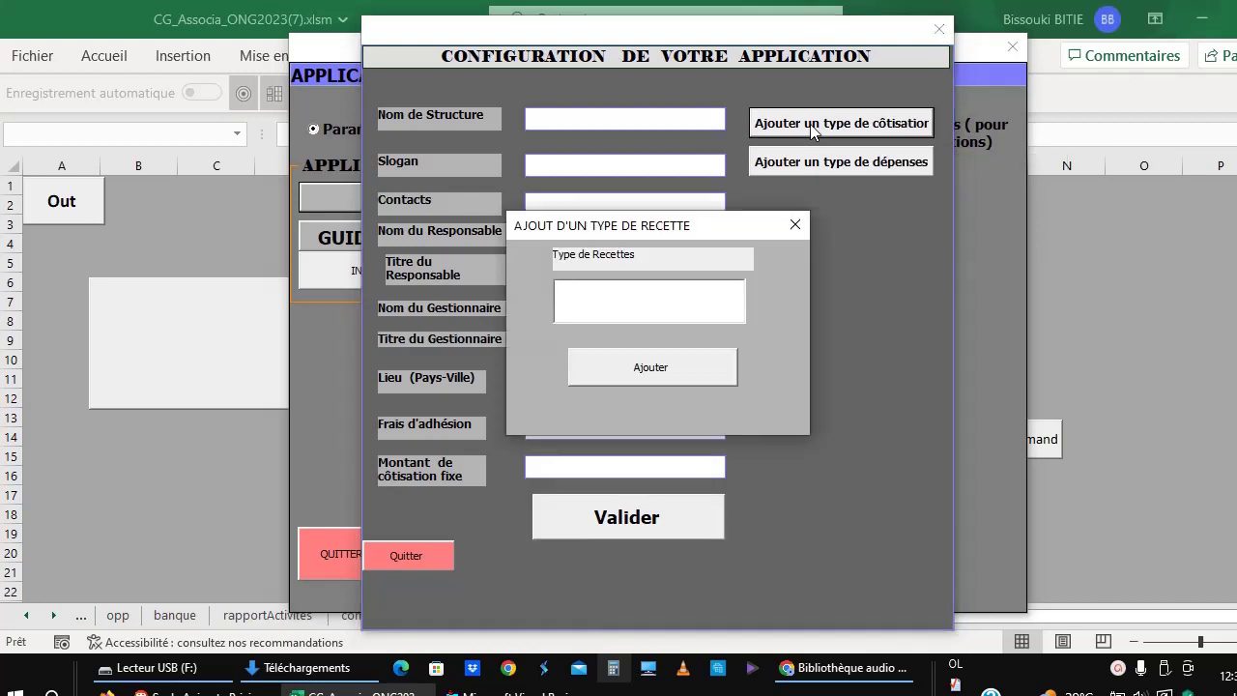
drag(690, 230, 657, 187)
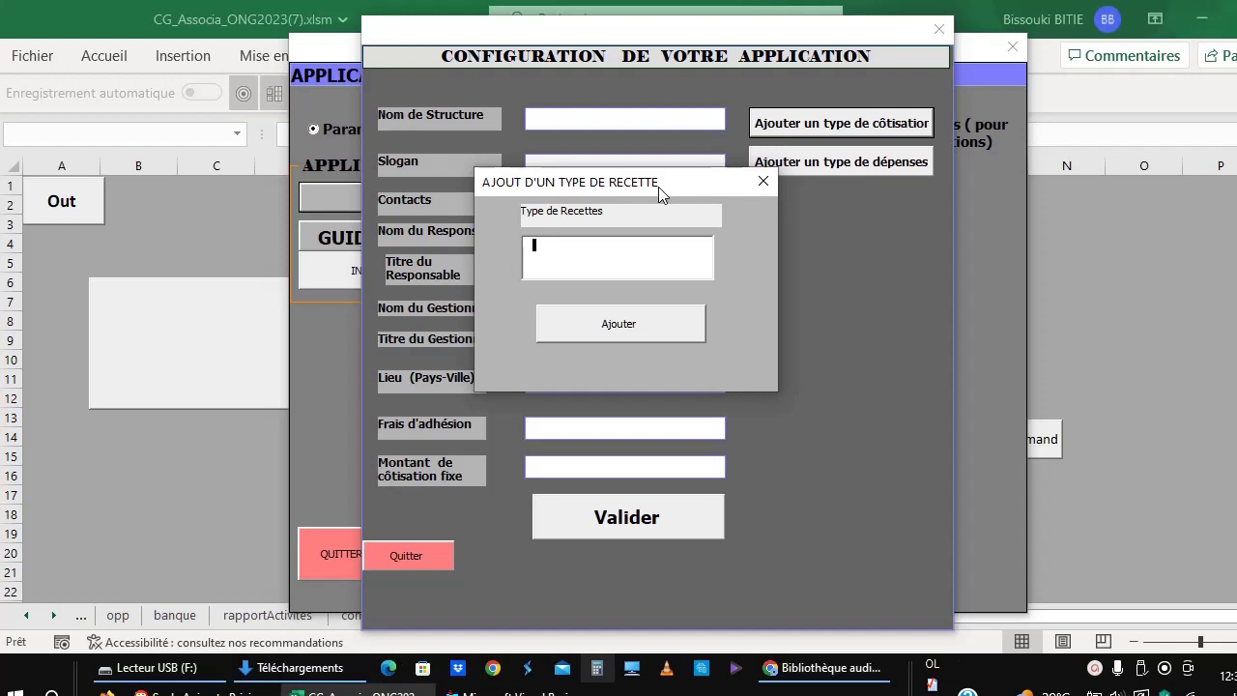
mouse_move(573, 259)
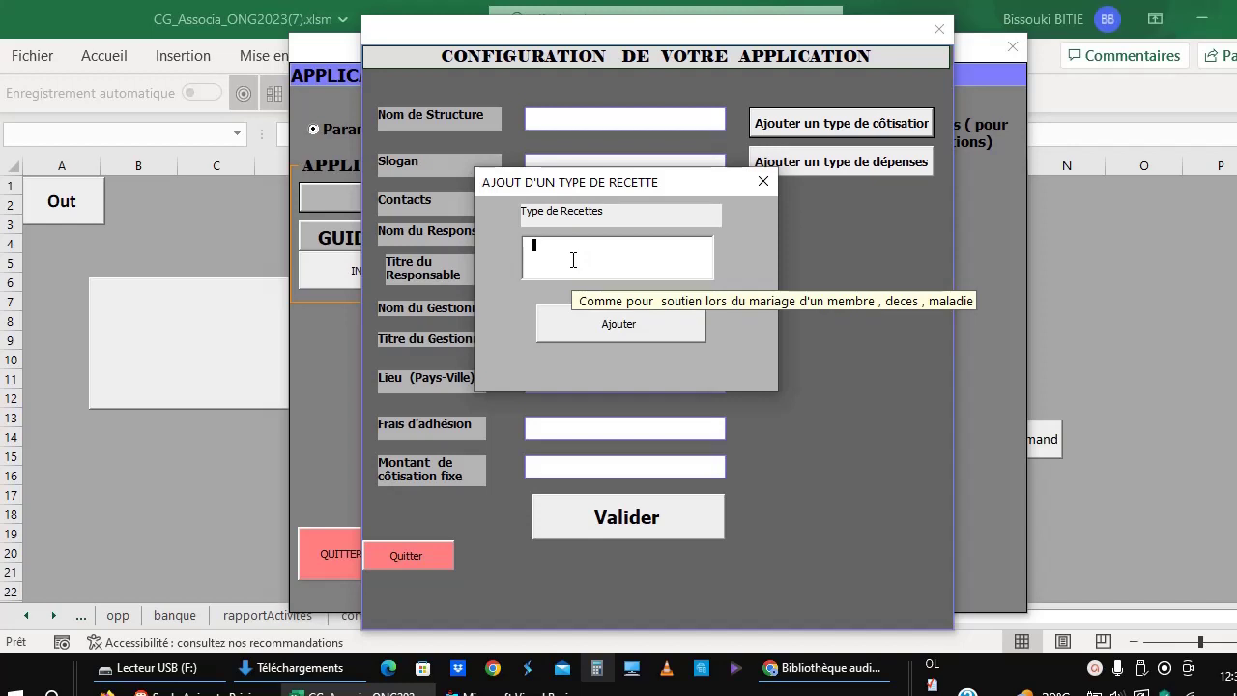
text(FOND)
text(S)
text( SANTE)
click(552, 325)
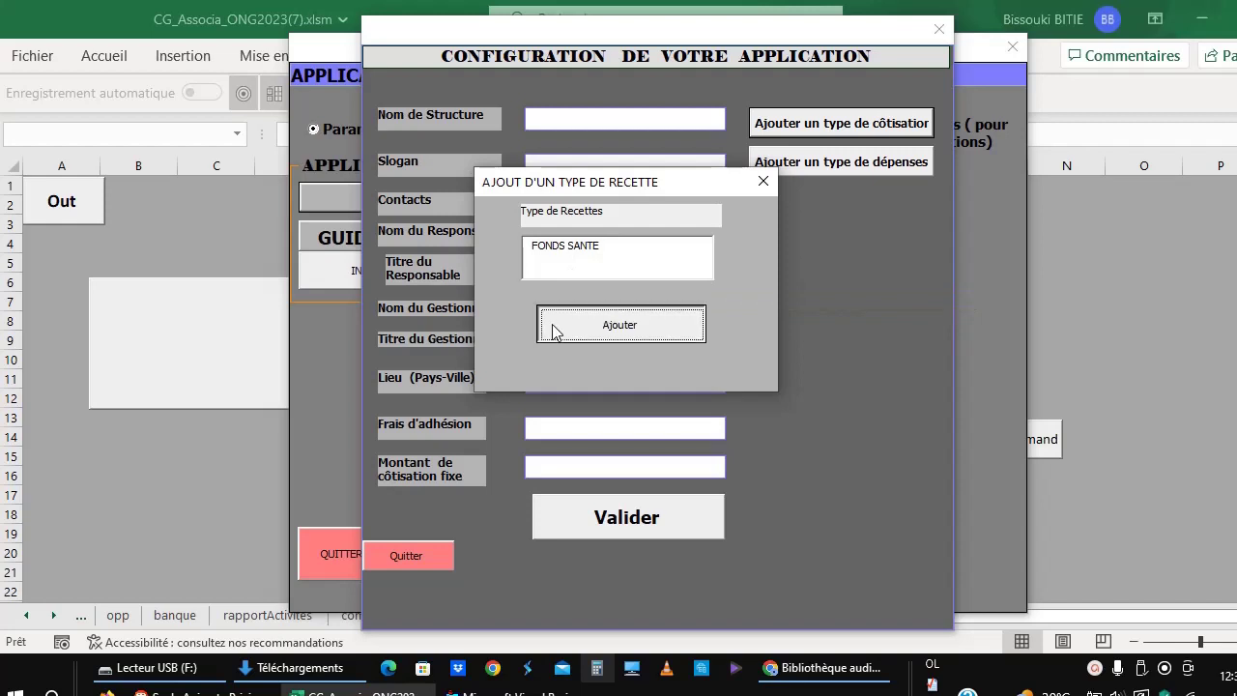
Step: Add revenue types FONDS SCOLARITE and FONDS LOCAUX, then close the form
click(577, 252)
text(F)
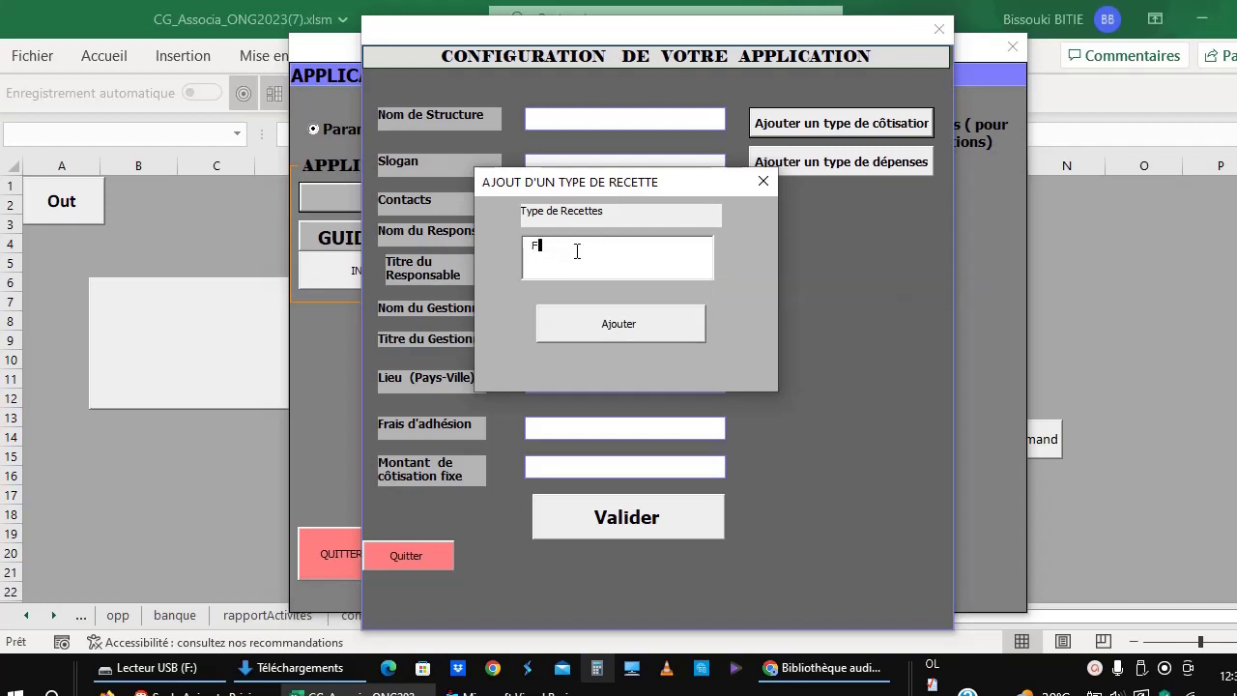
text(ONDS)
text( SOOL)
text(A)
text(RIT)
text(E)
click(586, 328)
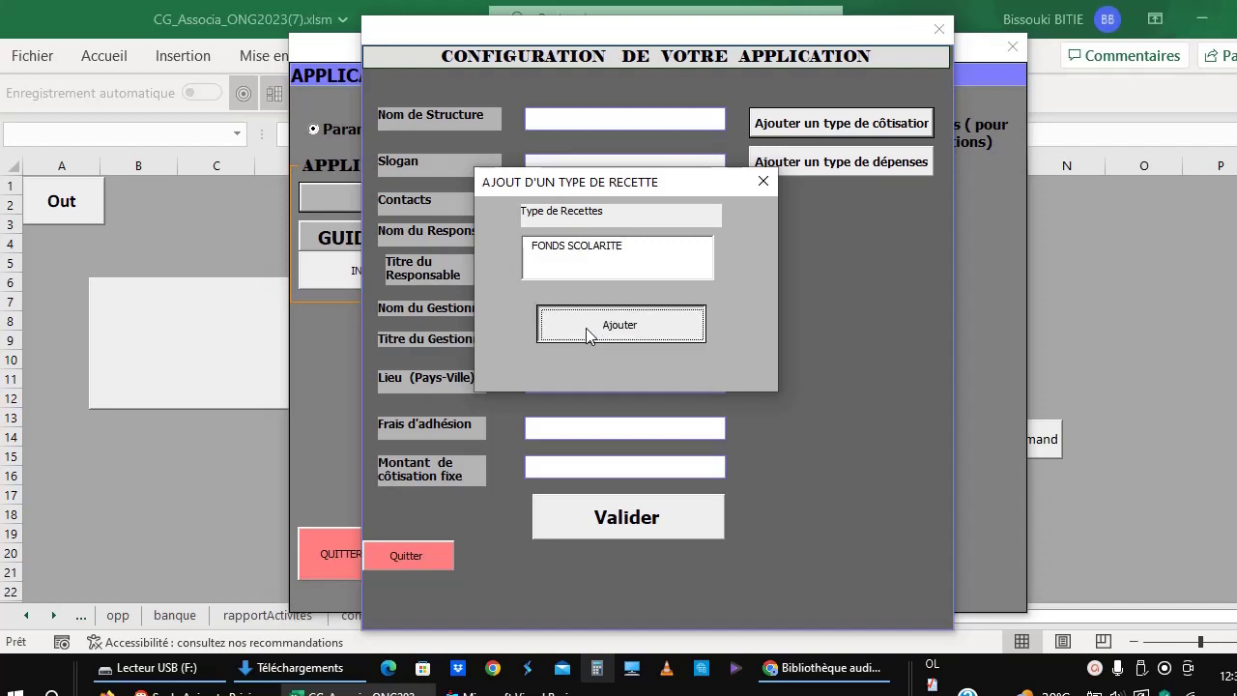
click(587, 256)
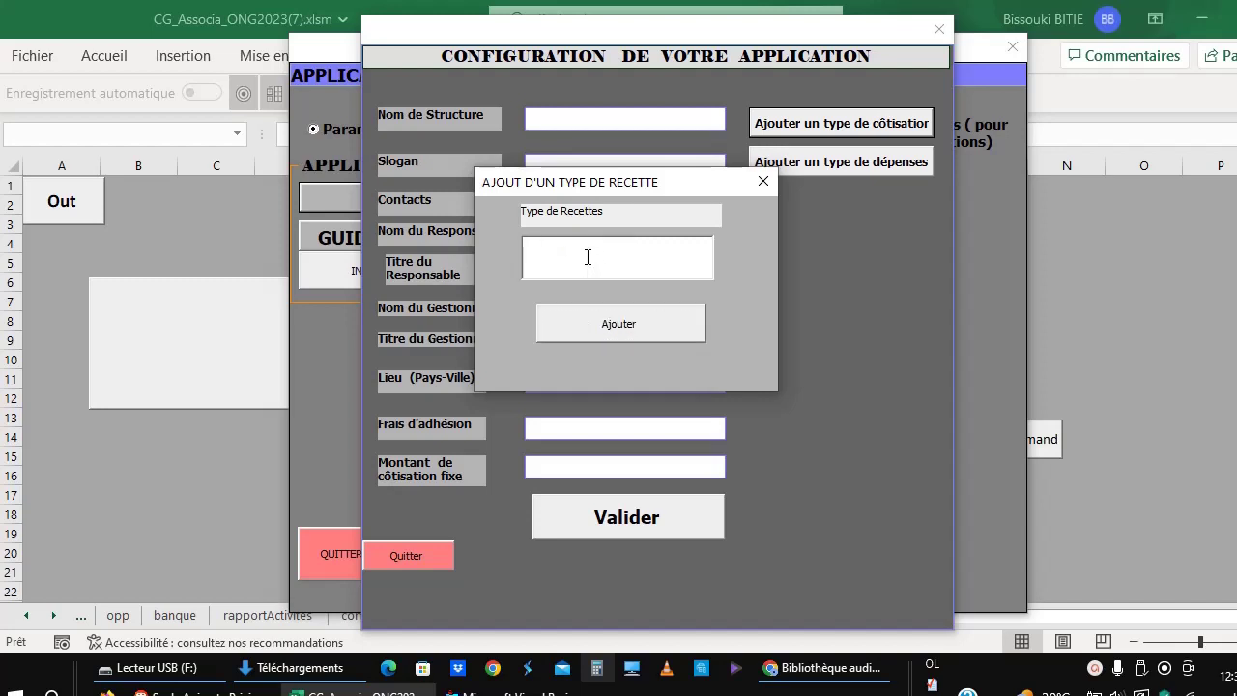
text(FOND)
text(S LA)
key(BackSpace)
text(OCAUX)
click(585, 324)
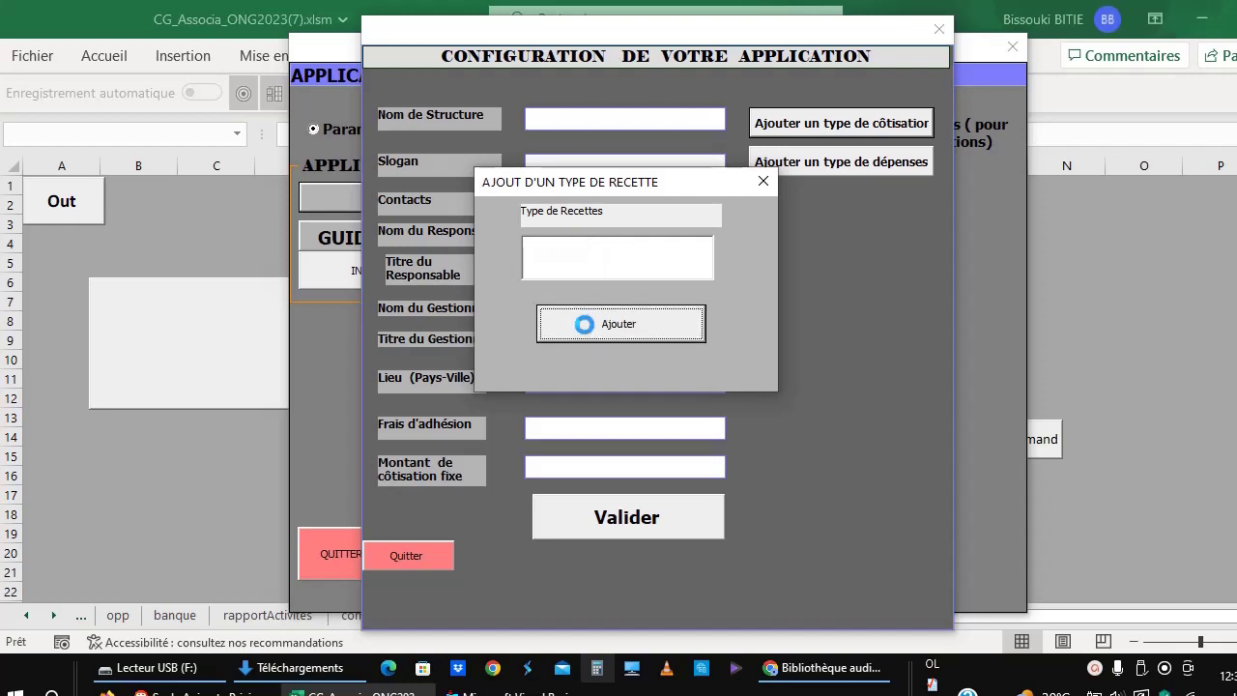
click(763, 182)
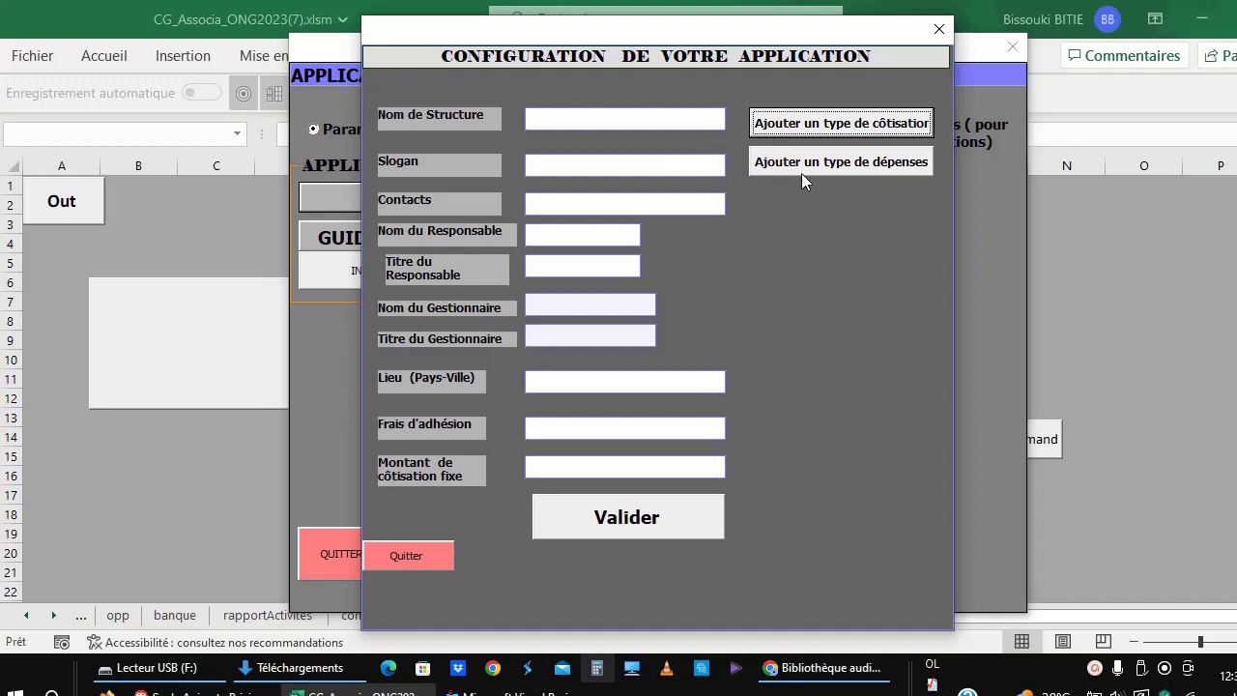
Step: Open the expense-category form and add the category 'Founiture bureau'
click(799, 167)
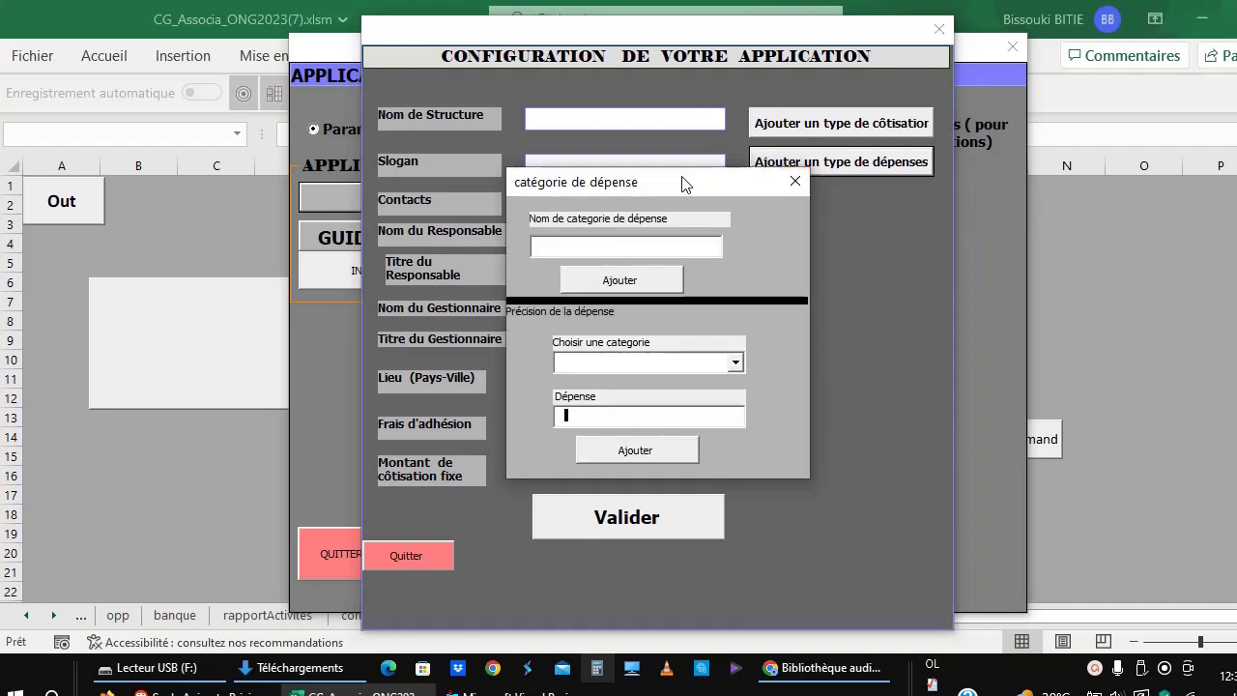
drag(682, 184, 582, 114)
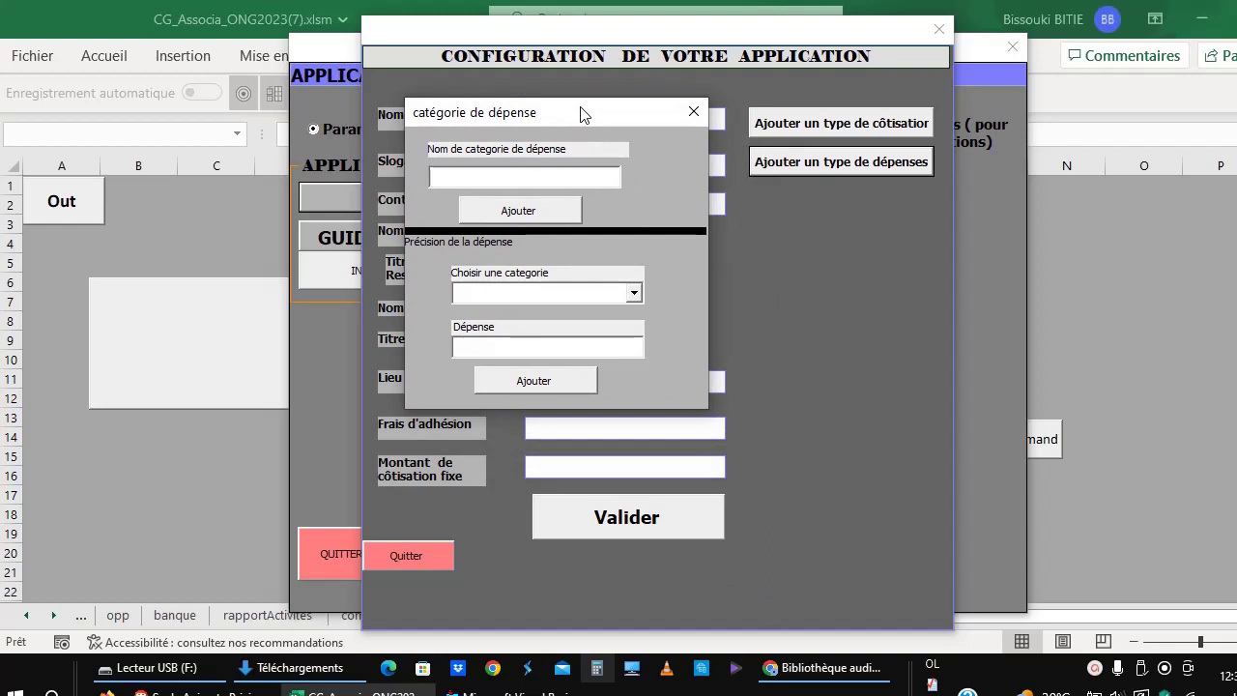
click(512, 183)
click(541, 210)
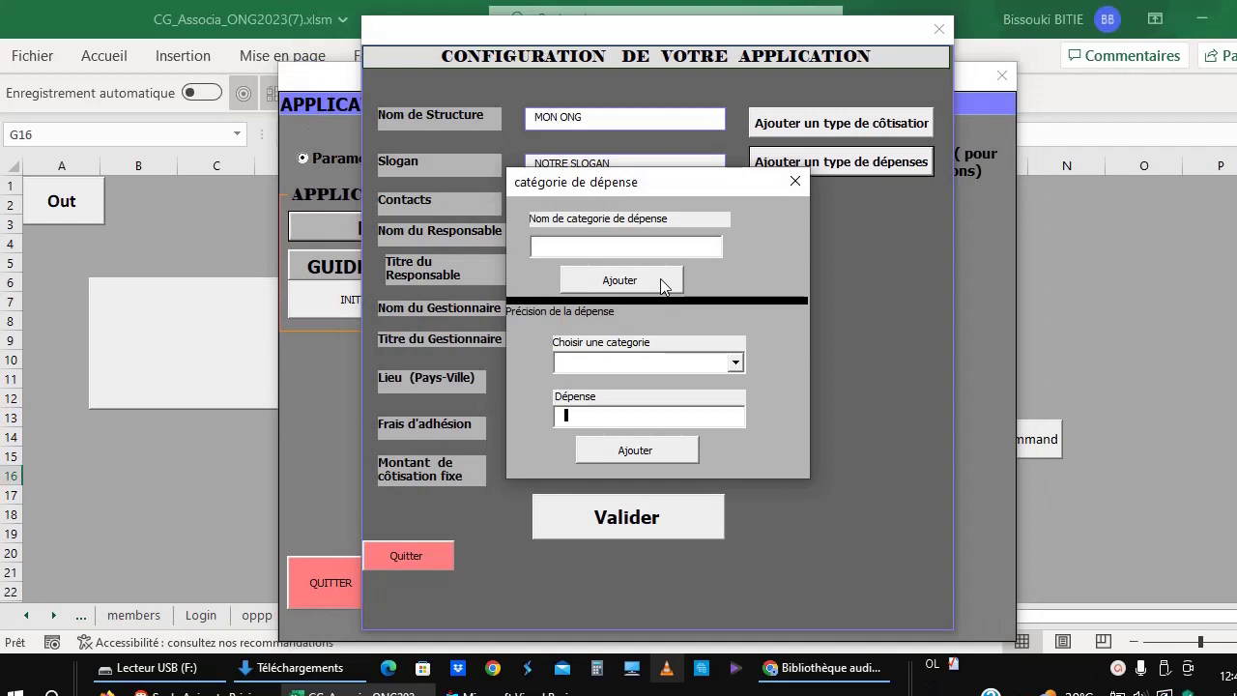
click(603, 246)
text(Founiture)
text( bureau)
click(603, 280)
Step: Add expense categories Charges, Materiels and Frais divers
click(580, 246)
text(Charg)
text(es P)
click(584, 288)
click(591, 249)
text(Materiels)
click(607, 283)
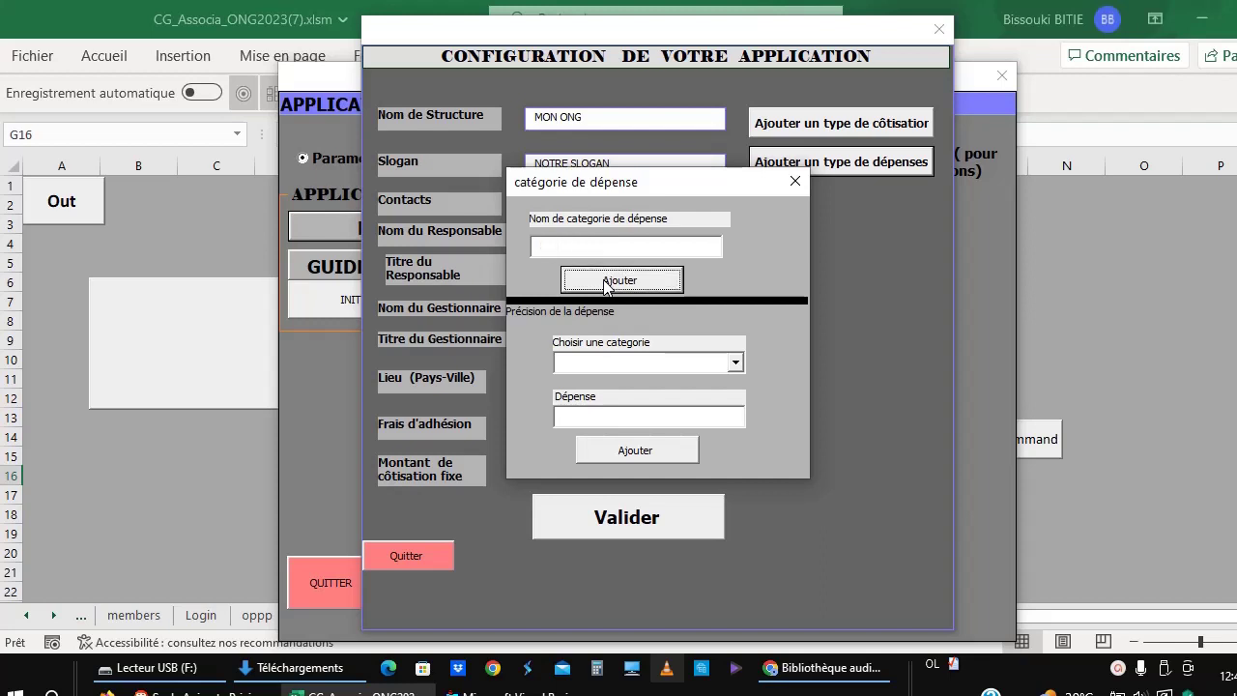
click(572, 247)
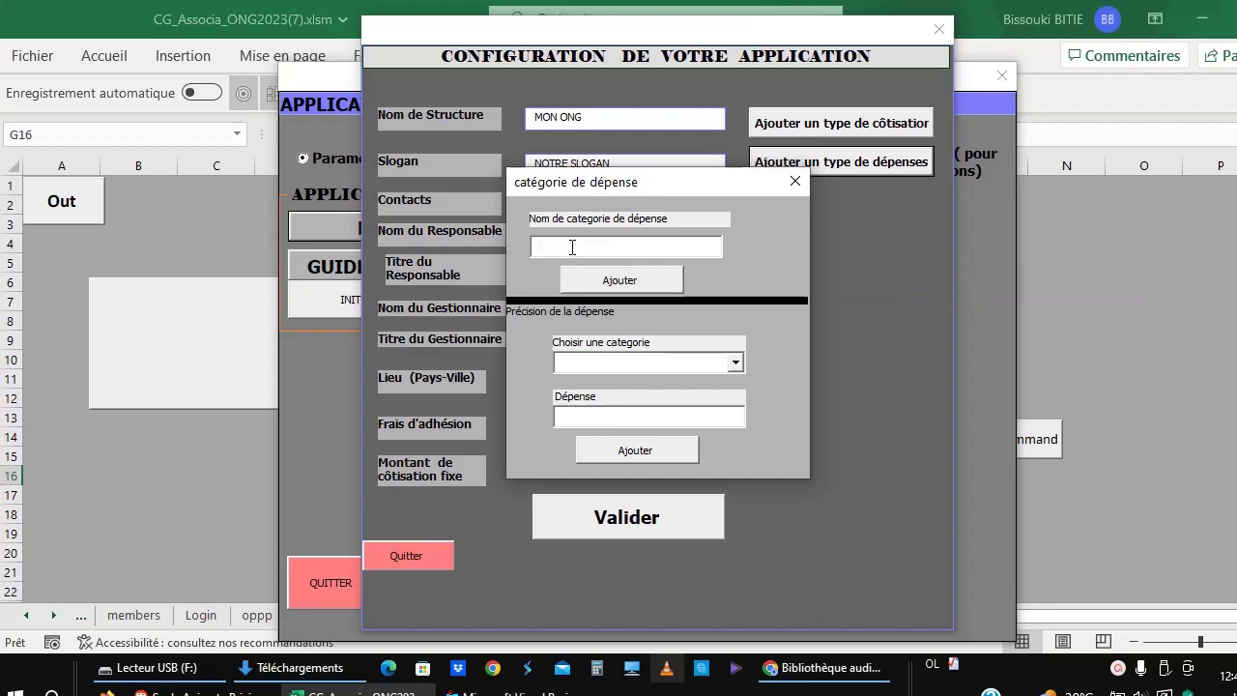
text(Frais divers)
click(607, 283)
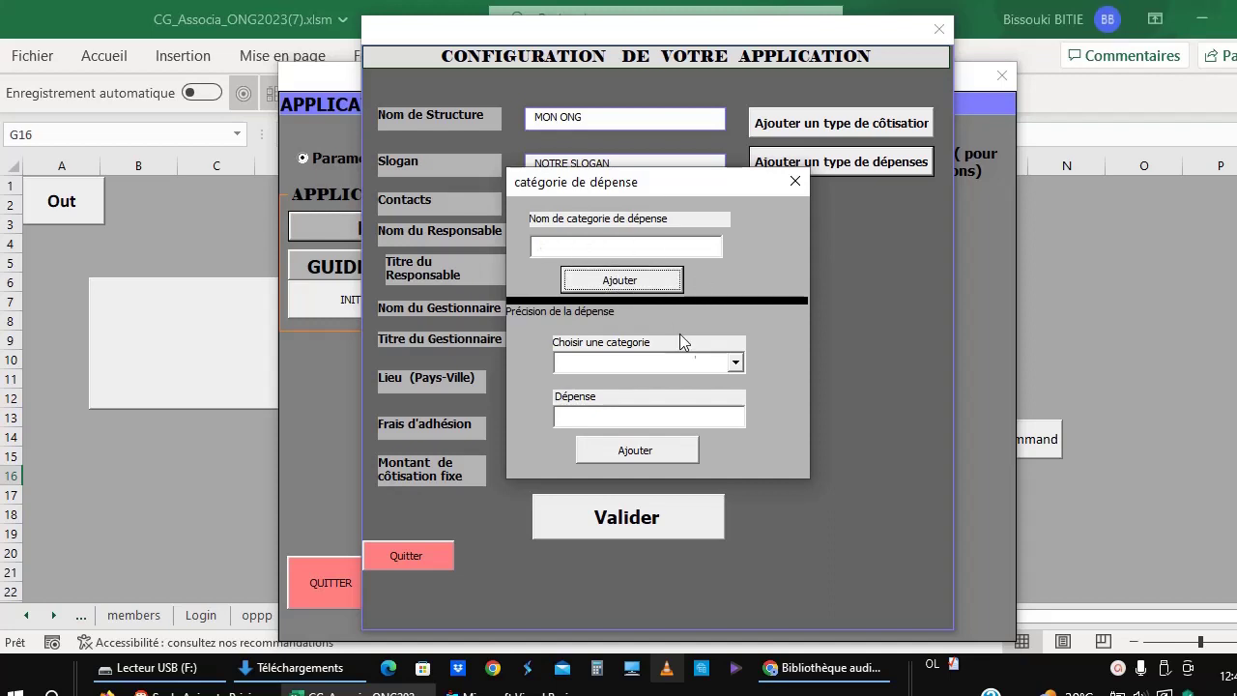
Step: Add expense items Papier rame, Encre and Separateur dossier under office supplies
click(734, 362)
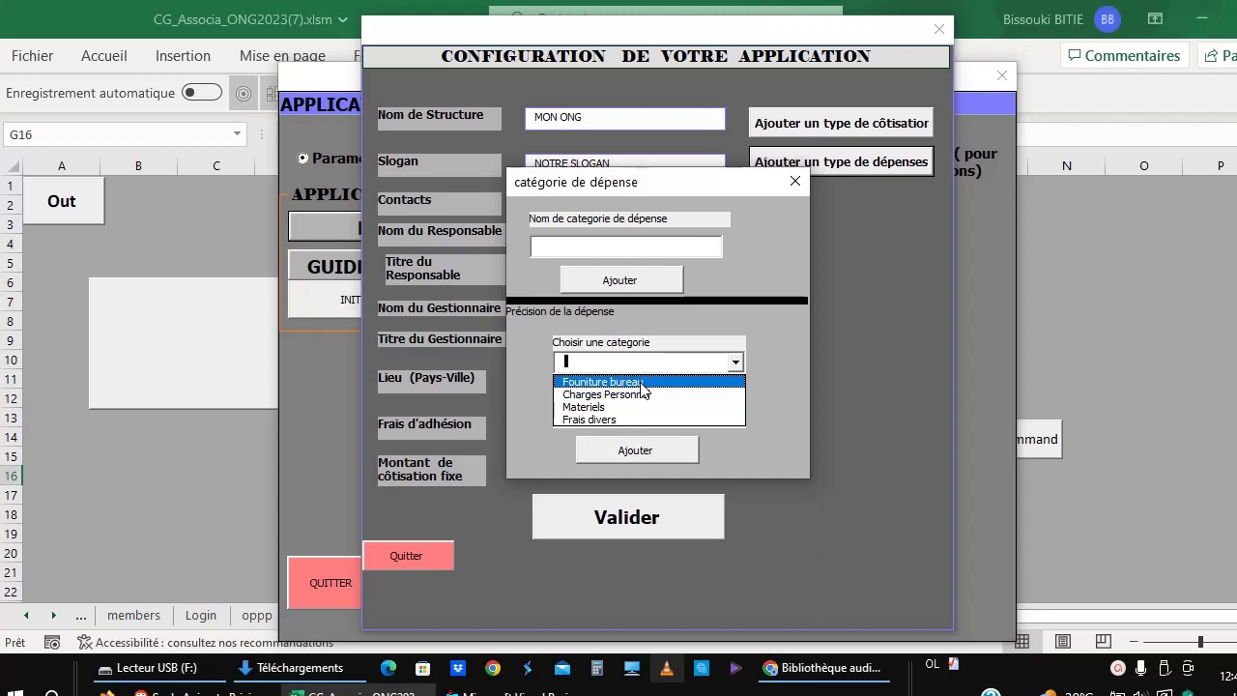
click(642, 384)
click(582, 416)
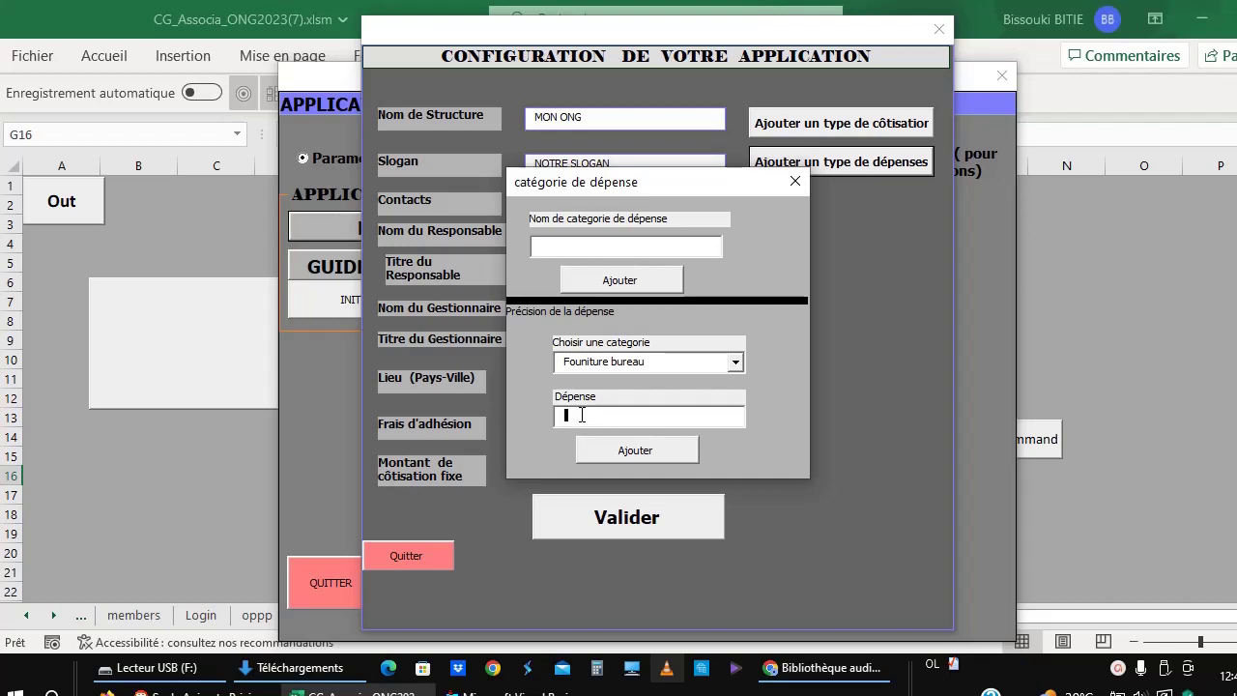
text(Papie)
text(r rame)
click(610, 453)
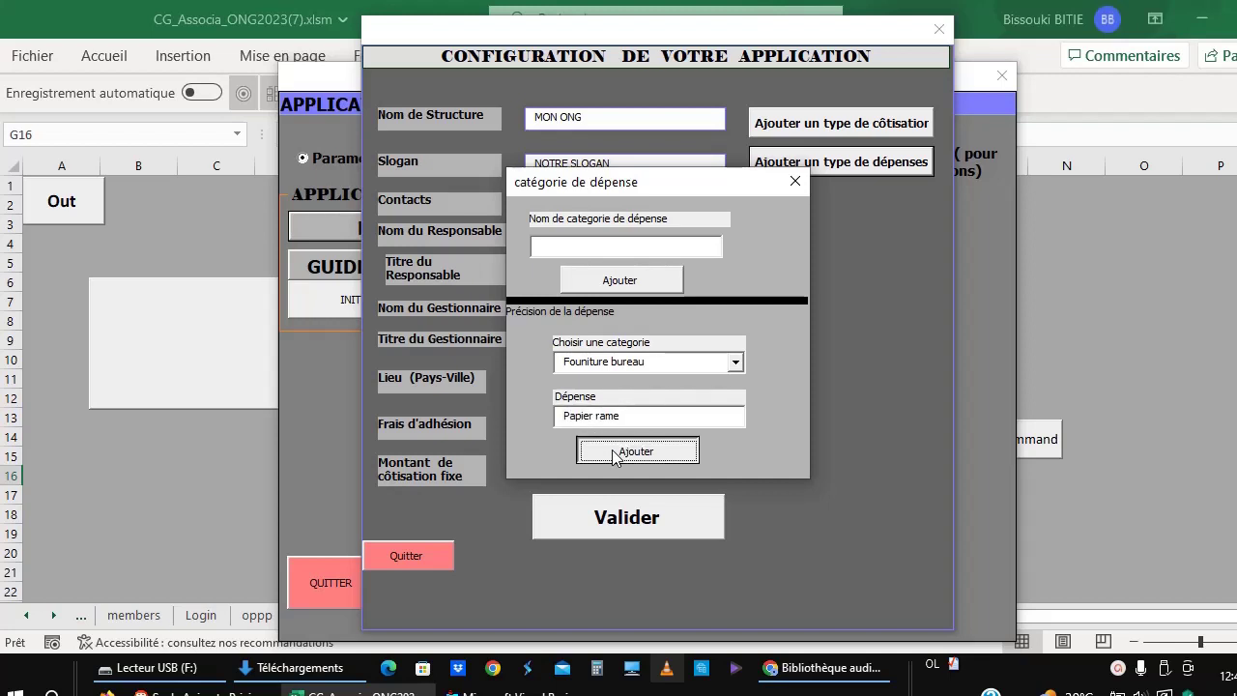
click(591, 414)
text(E)
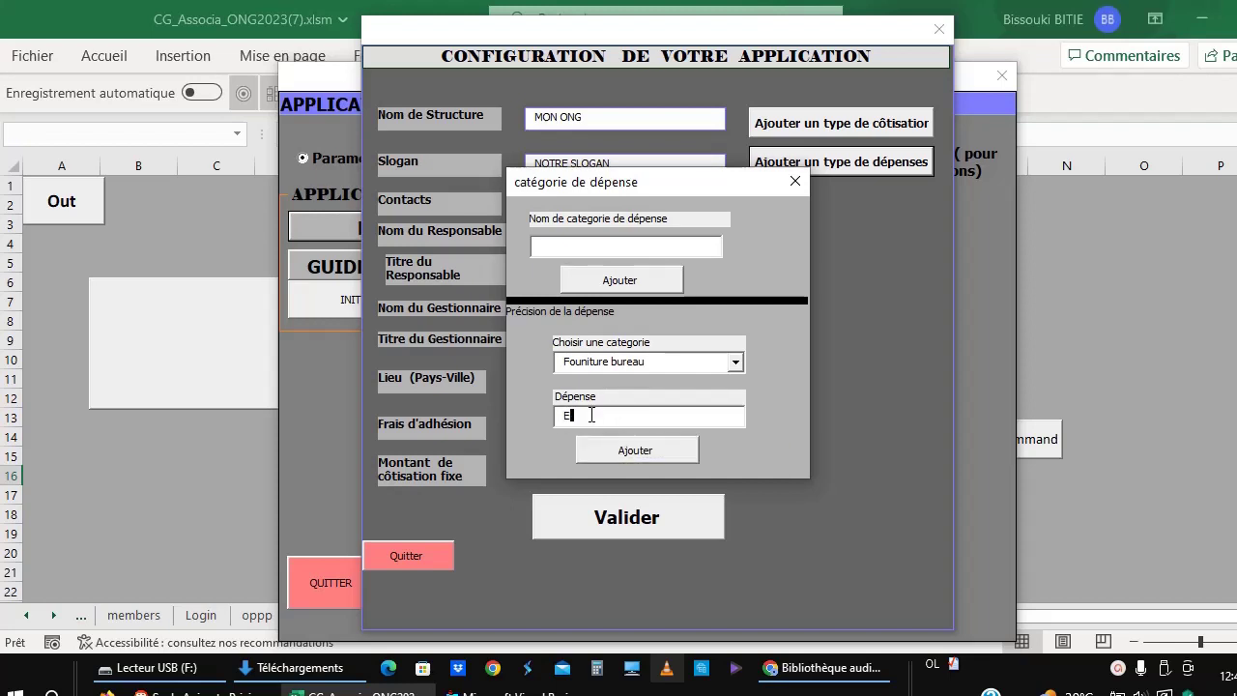
text(ncre)
click(626, 450)
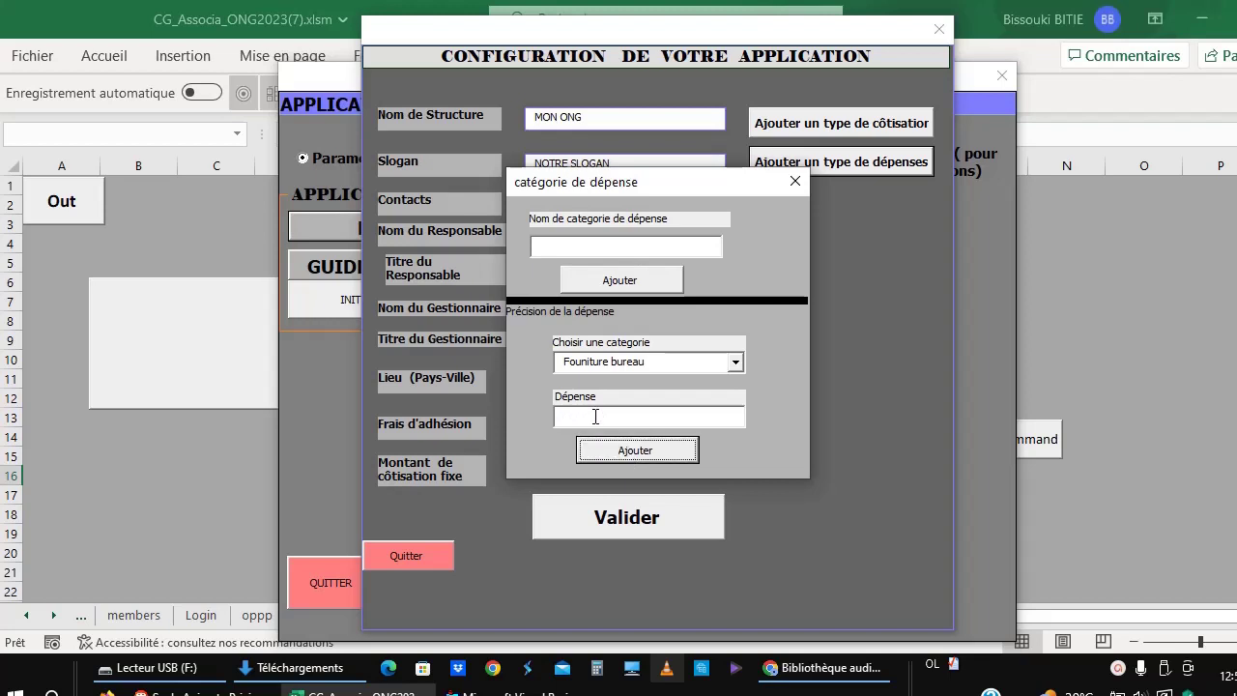
click(595, 416)
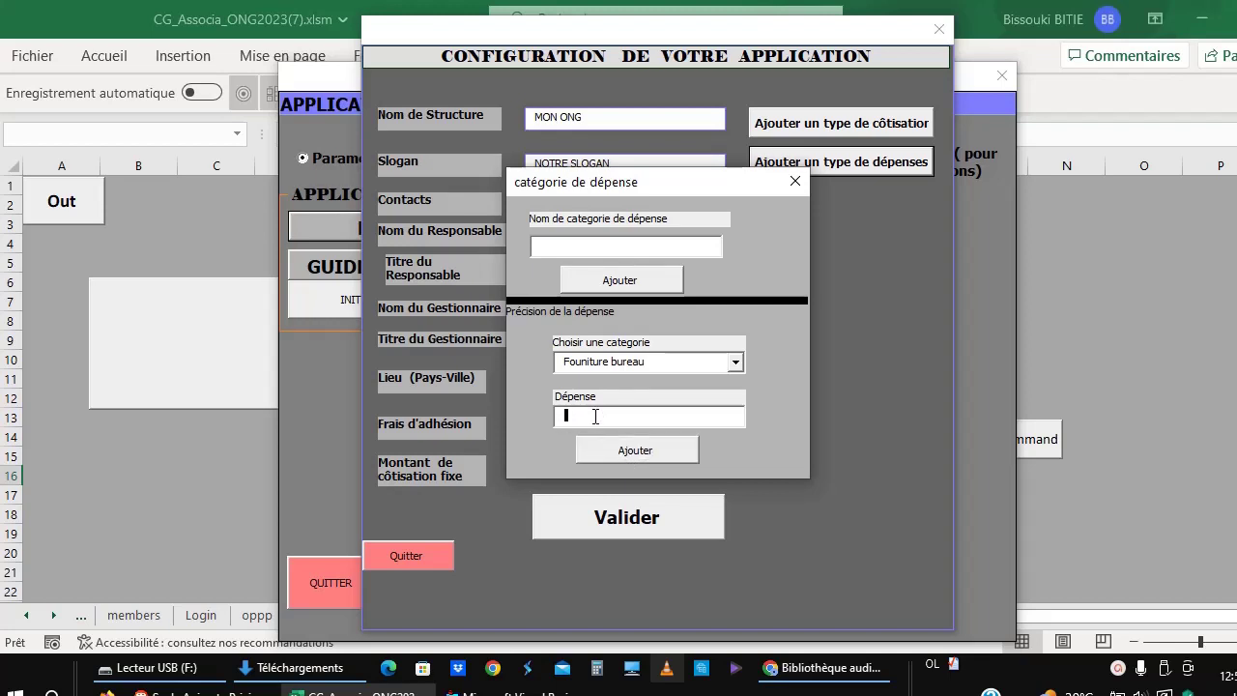
text(S)
text(eparateur)
text( dossier)
click(609, 454)
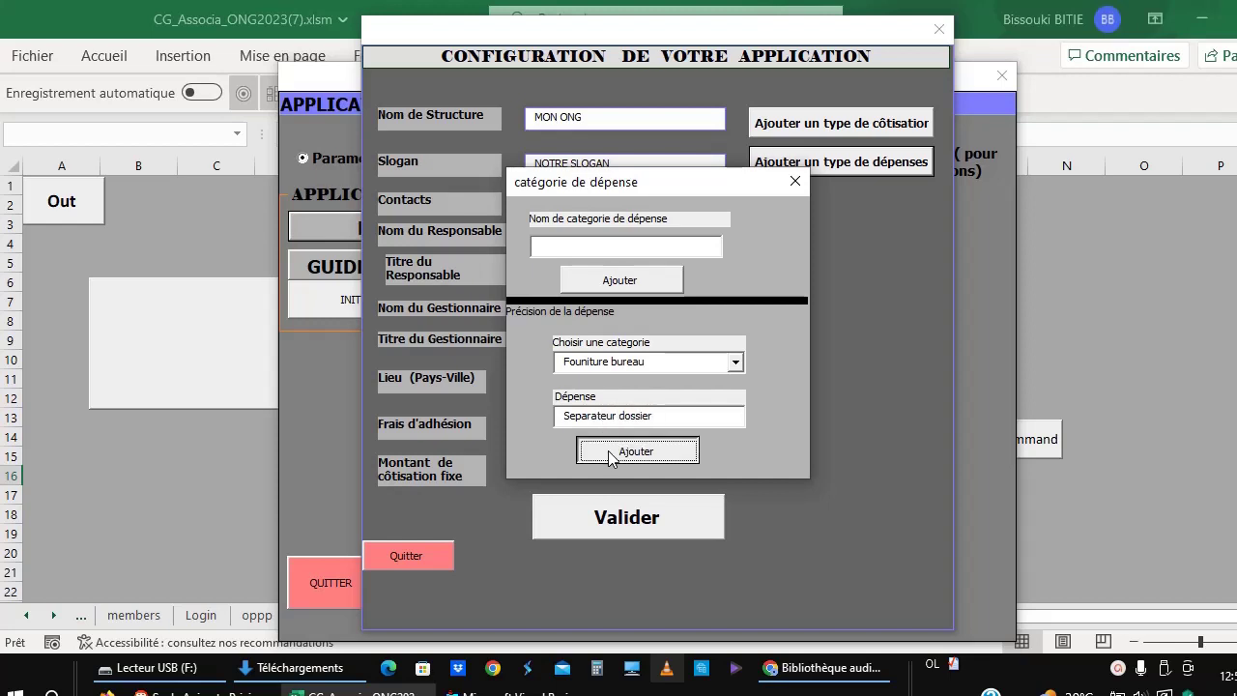
Step: Add expense items Directeur, Comptable and Volontaires under Charges Personnel
click(736, 361)
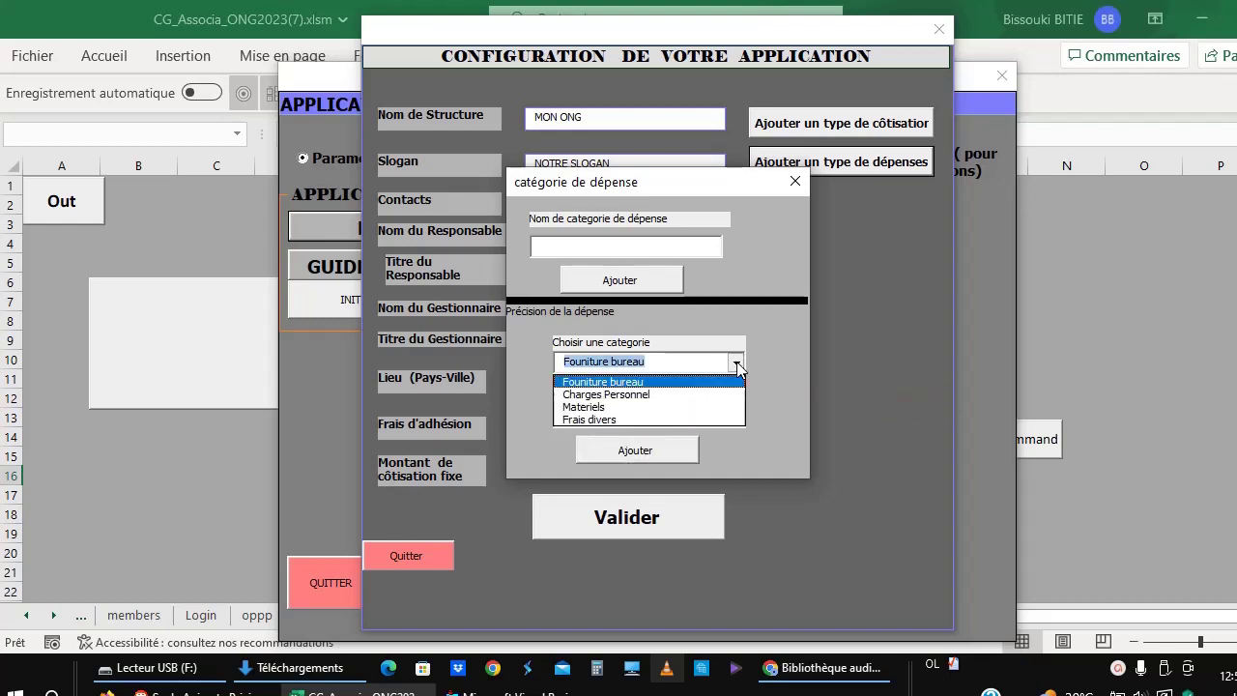
click(686, 395)
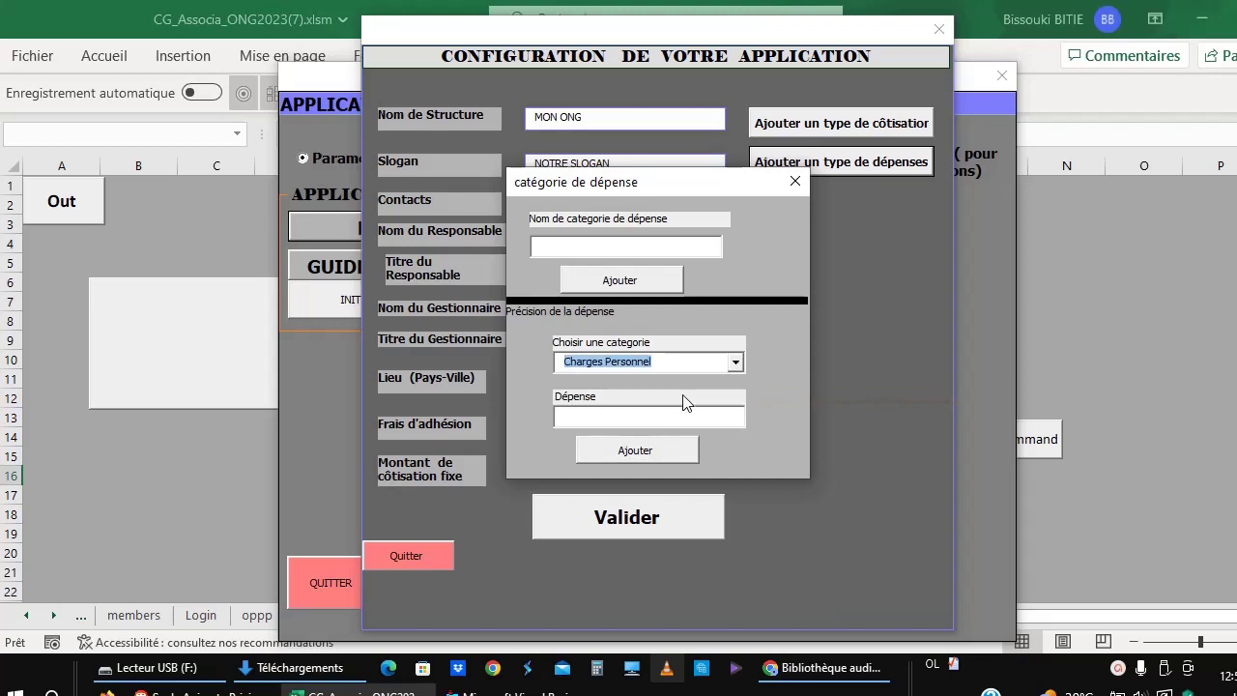
click(606, 420)
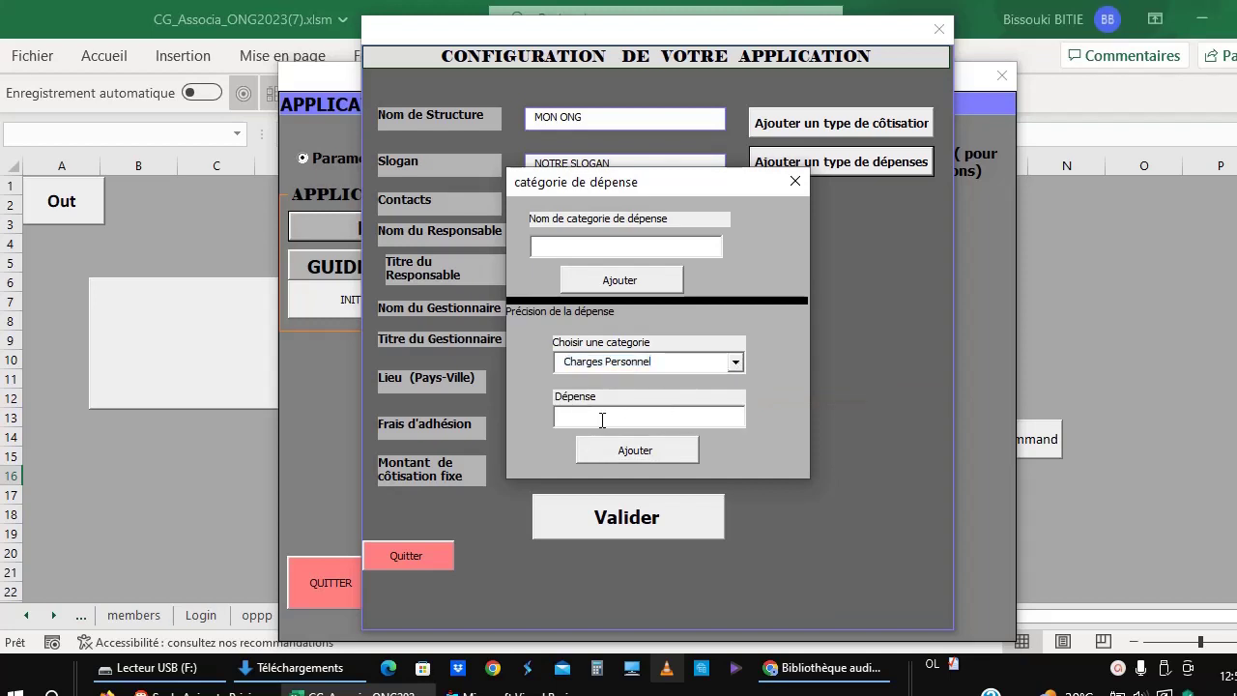
text(Directe)
text(ur)
click(619, 458)
text(Comptable)
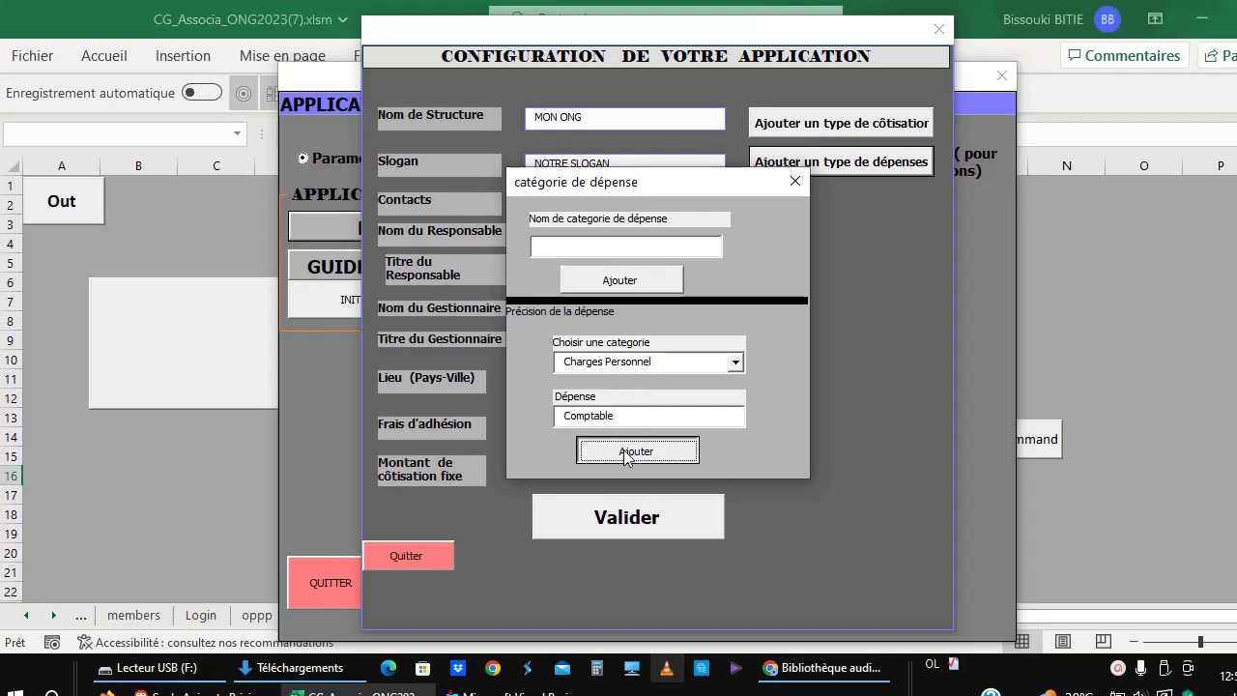
click(635, 448)
text(V)
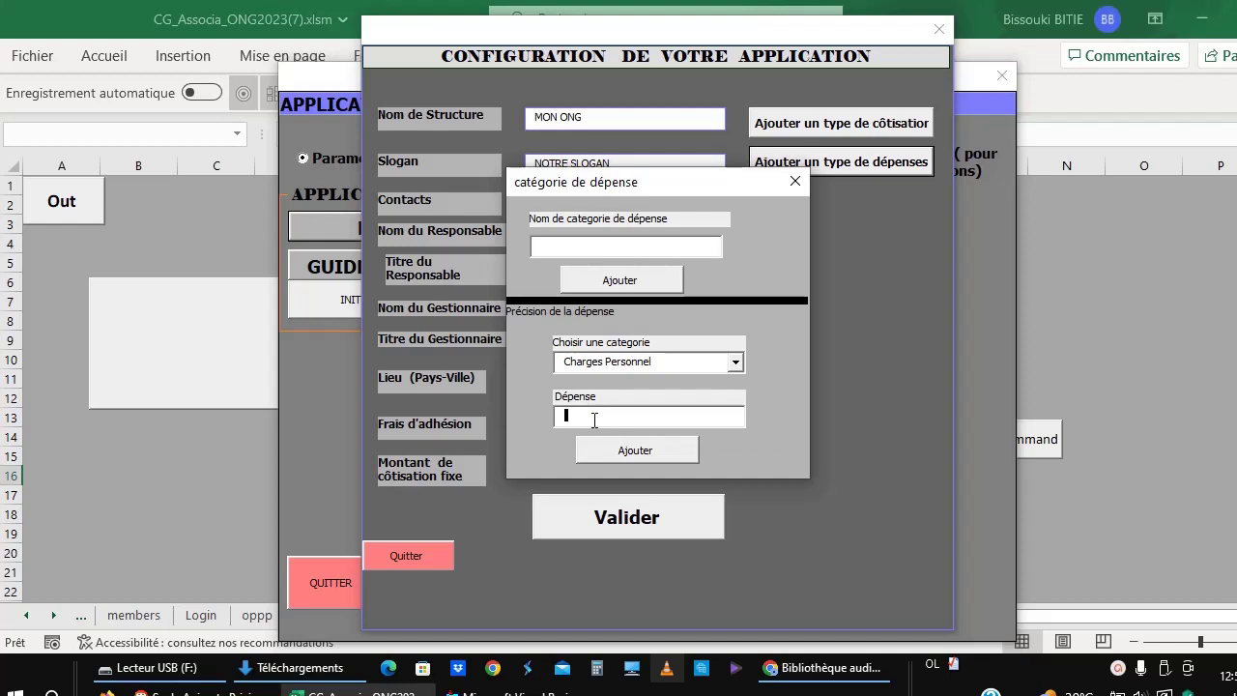
text(olonteu)
key(BackSpace)
key(BackSpace)
text(aires)
click(610, 453)
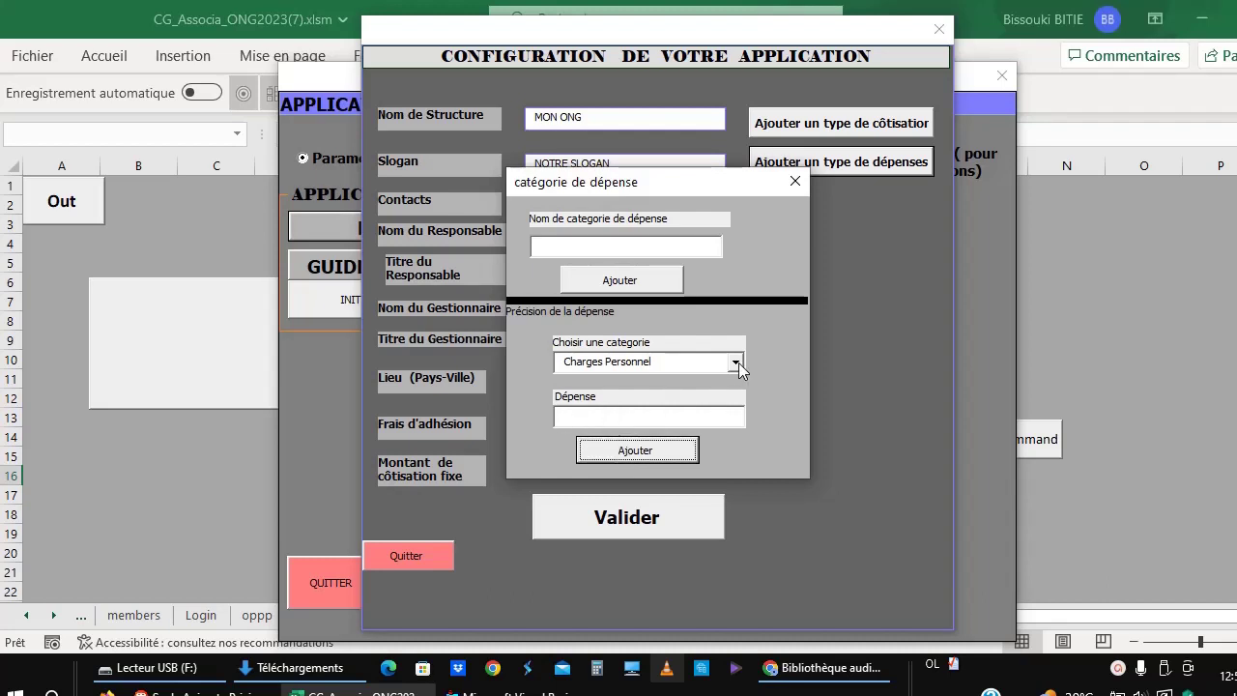
Step: Add expense items Ordinateur and Imprimante under Materiels
click(736, 362)
click(652, 407)
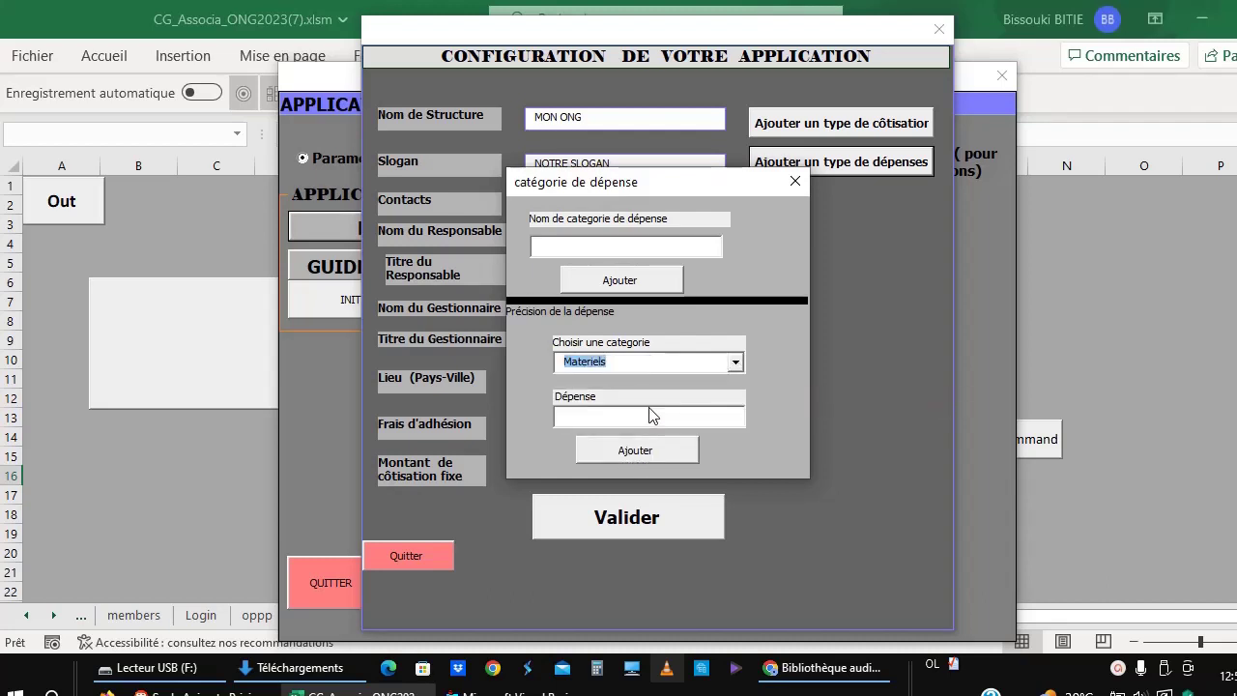
click(591, 416)
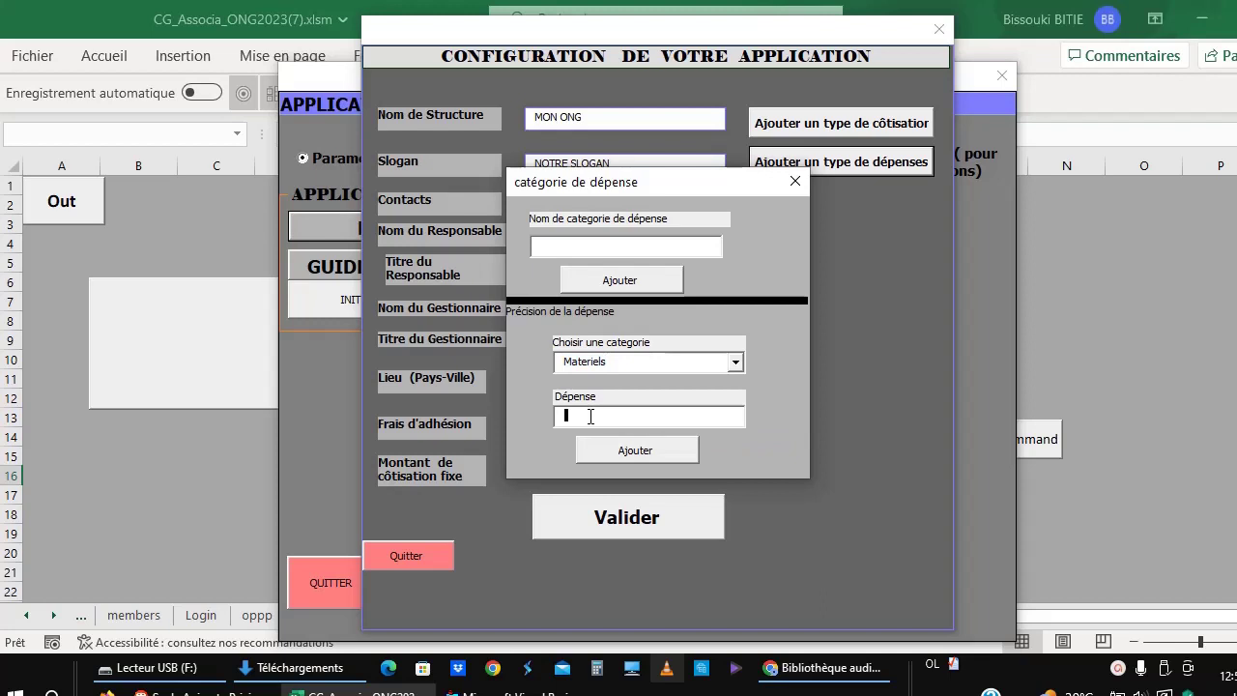
text(Or)
text(dinateur)
click(615, 454)
click(621, 417)
text(Im)
text(prim)
text(ante)
key(Return)
Step: Add Agios bancaires and Telephone under Frais divers, then close the expense-category form
click(735, 361)
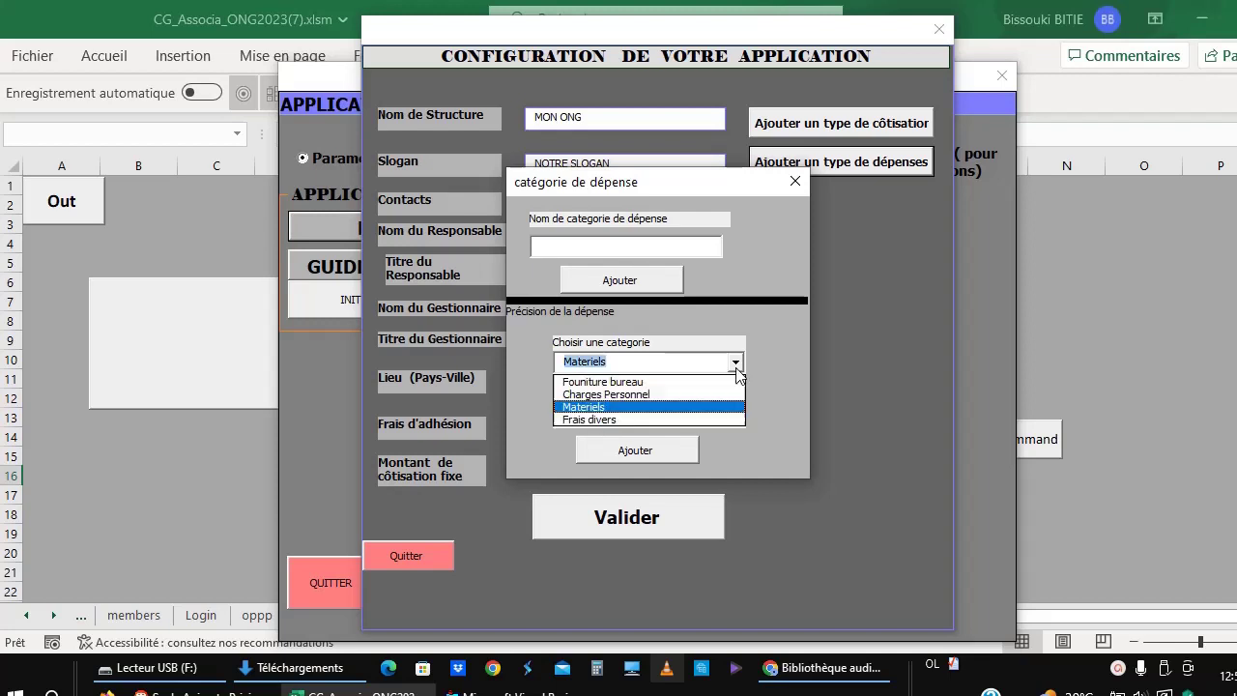
click(670, 419)
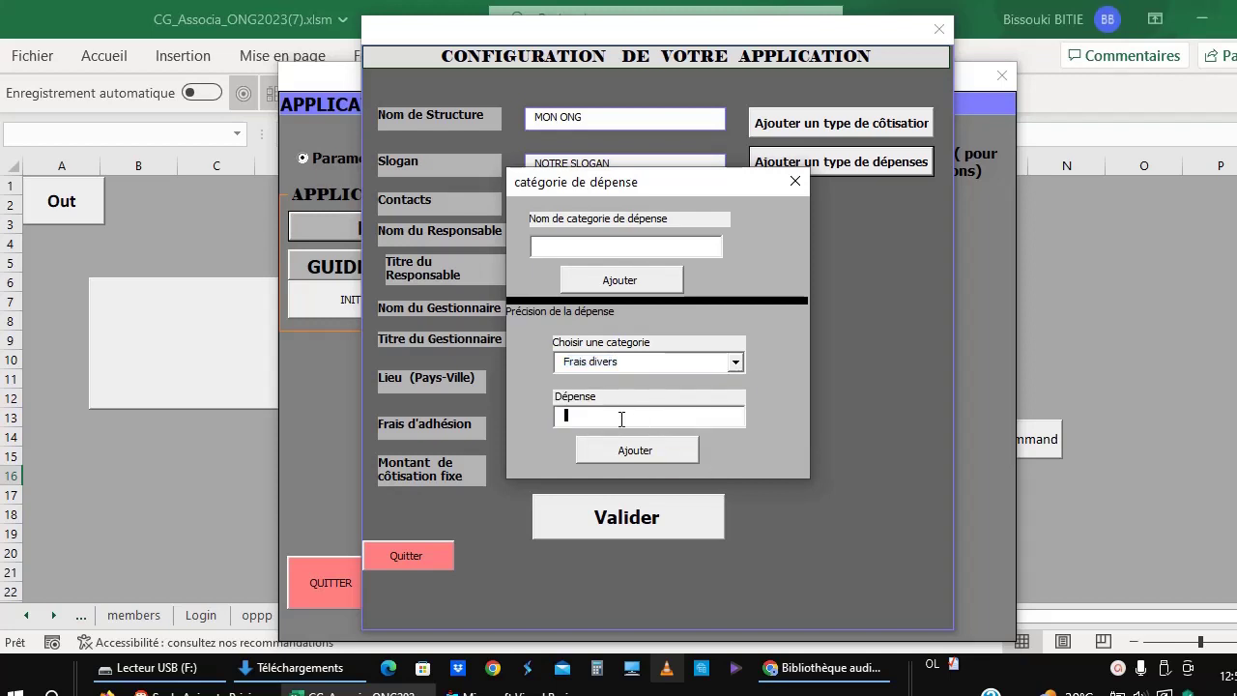
text(Agio)
text(s )
text(bancaires)
key(Return)
click(600, 416)
text(C)
text(omm)
key(BackSpace)
key(BackSpace)
key(BackSpace)
key(BackSpace)
text(Tel)
text(ephone)
click(619, 453)
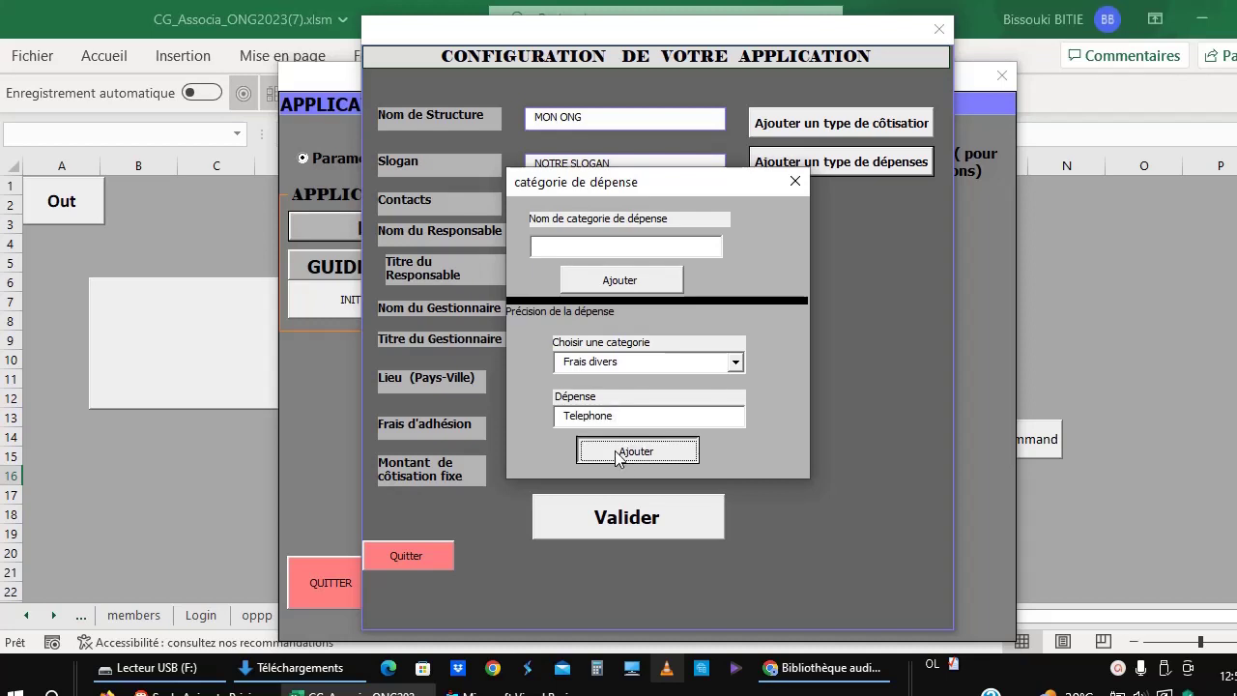
click(794, 181)
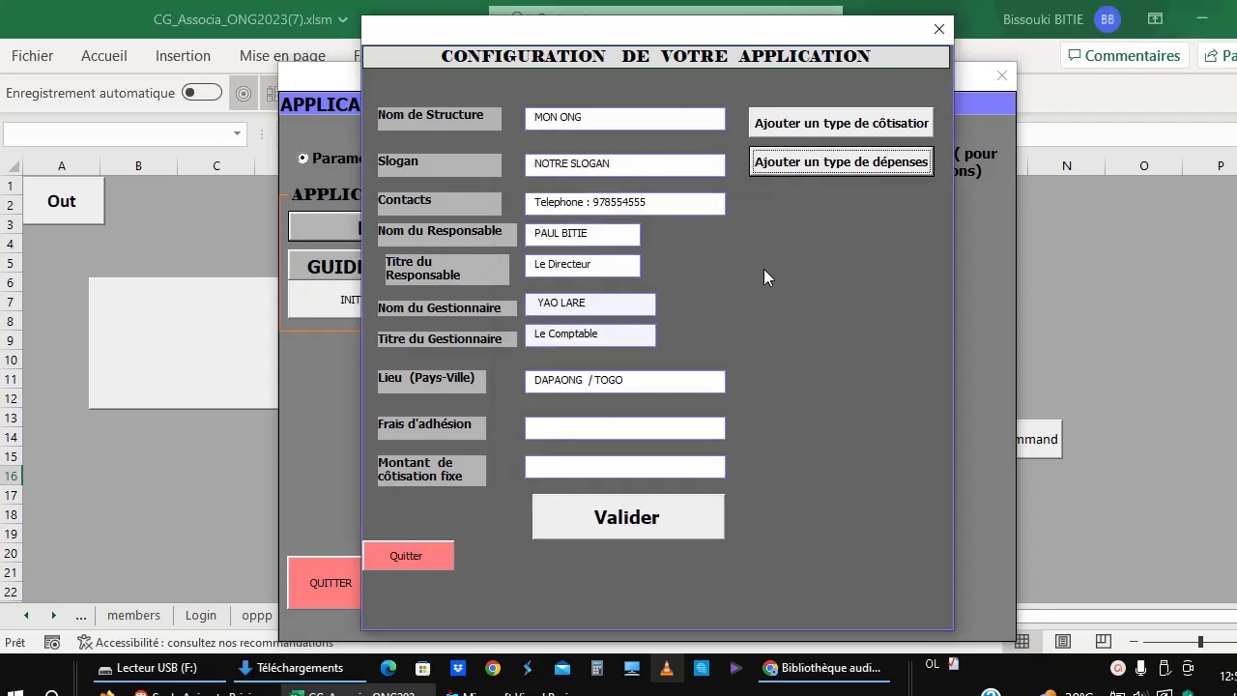
Step: Close the configuration form and open the INITIALISATION DES COMPTES opening-balance form
click(938, 32)
click(444, 271)
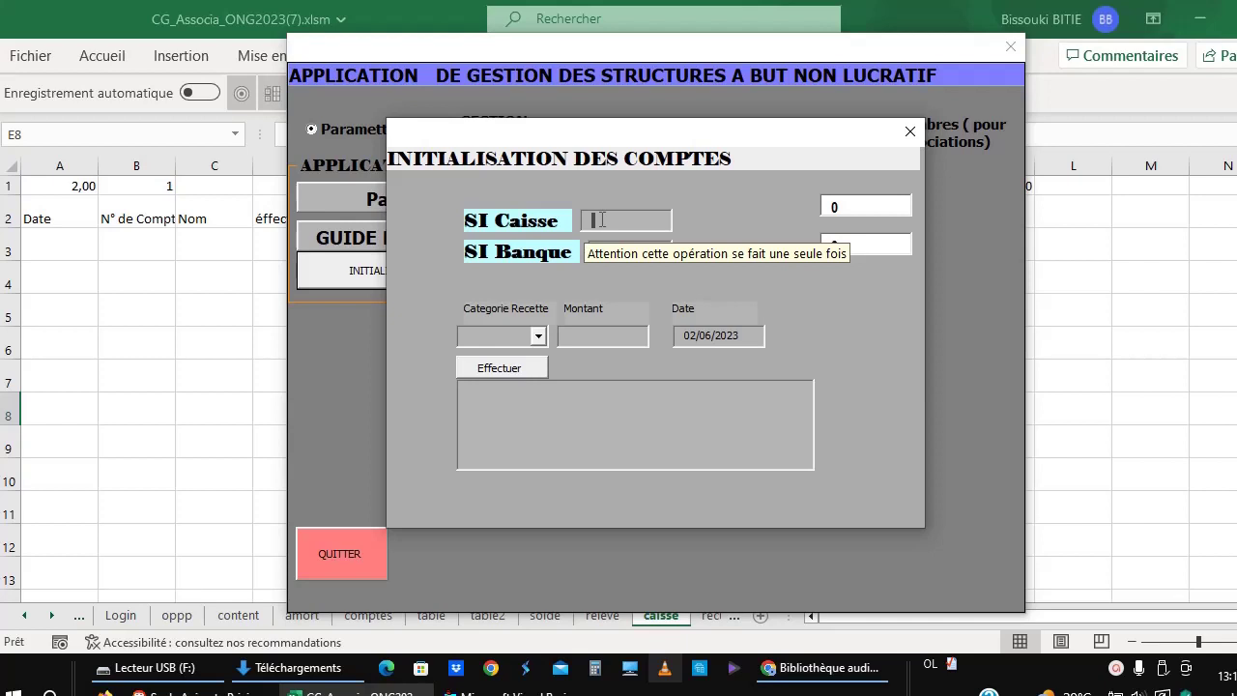
Step: Enter opening balances of 200000 in SI Caisse and 1000000 in SI Banque, totalling 1200000
click(539, 338)
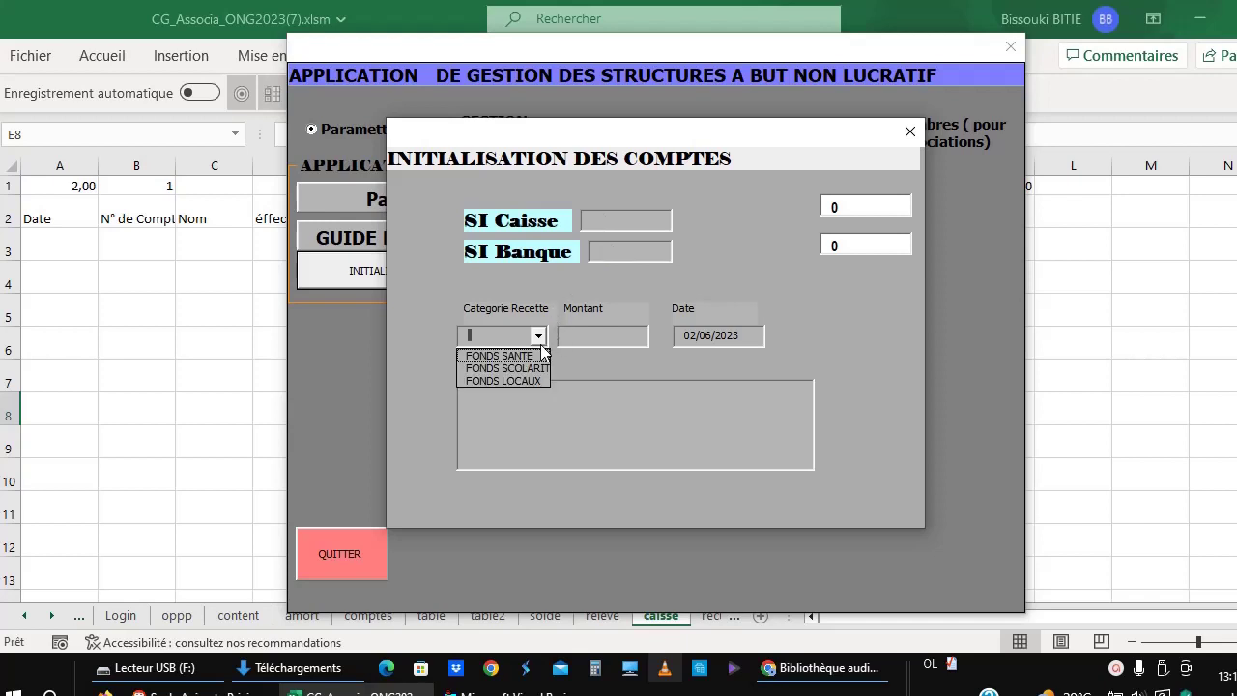
click(607, 220)
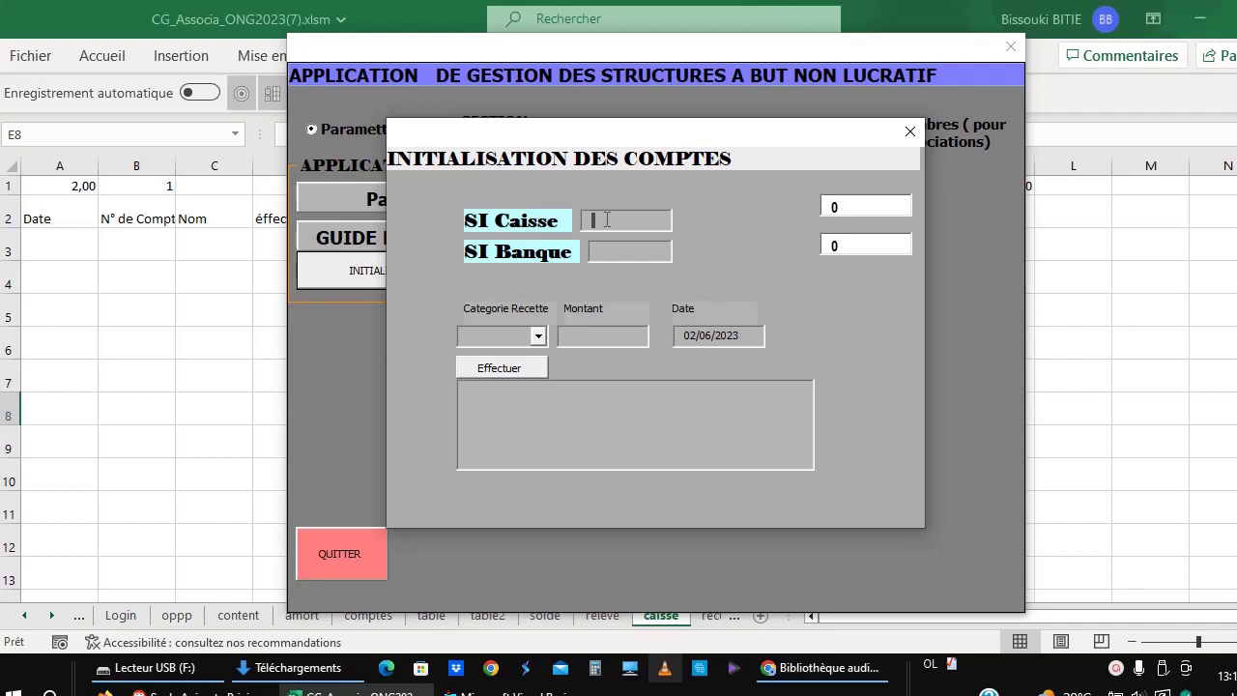
text(20000)
text(0)
click(620, 253)
text(1)
text(00000)
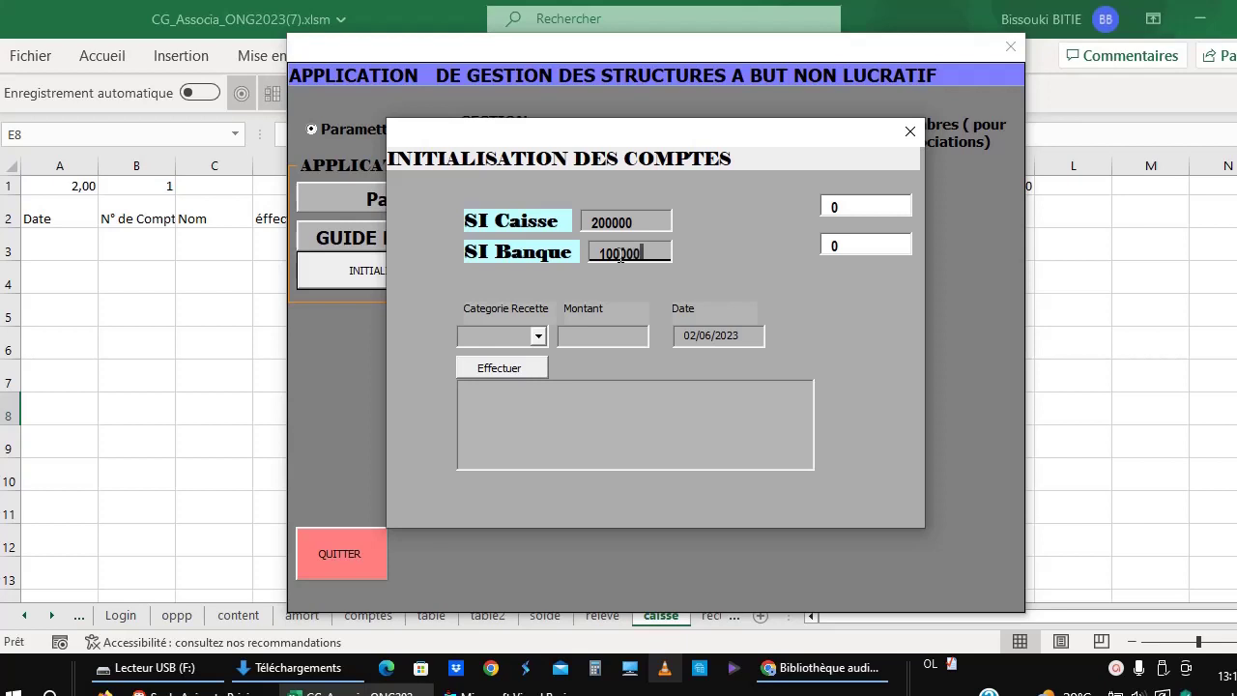
text(0)
click(502, 337)
Step: Record a FONDS SANTE initial receipt of 500000
click(544, 335)
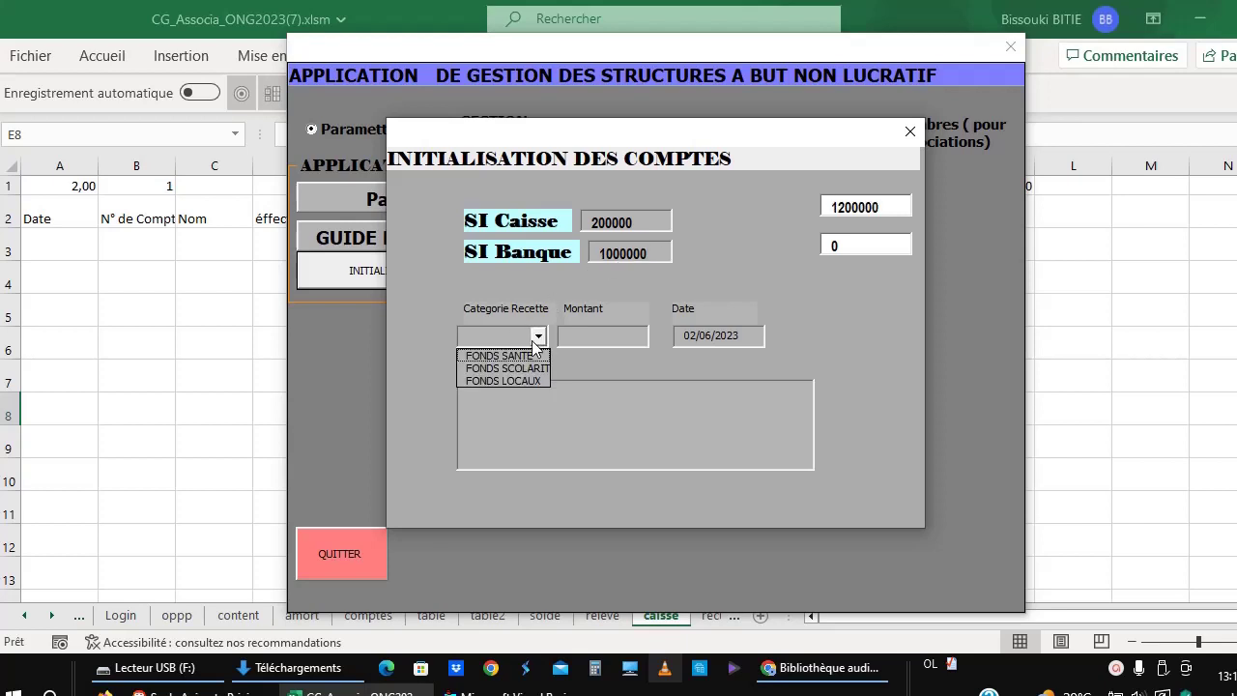
click(521, 356)
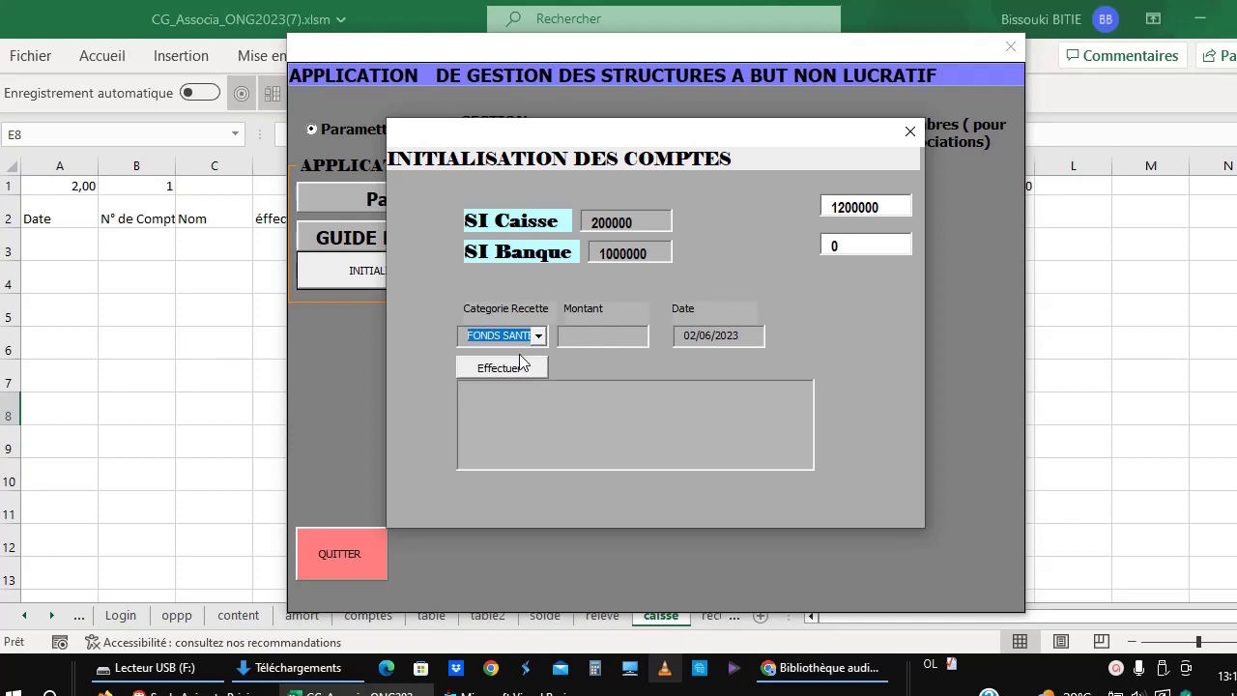
click(586, 335)
text(500)
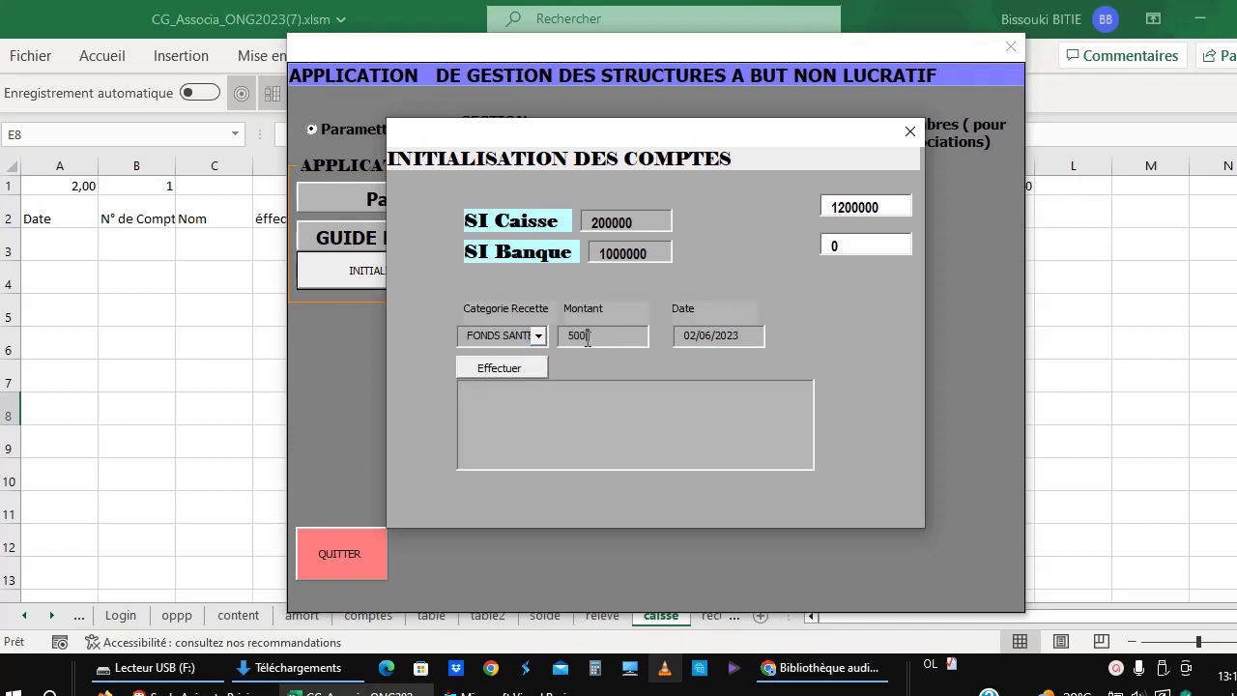
text(000)
click(505, 365)
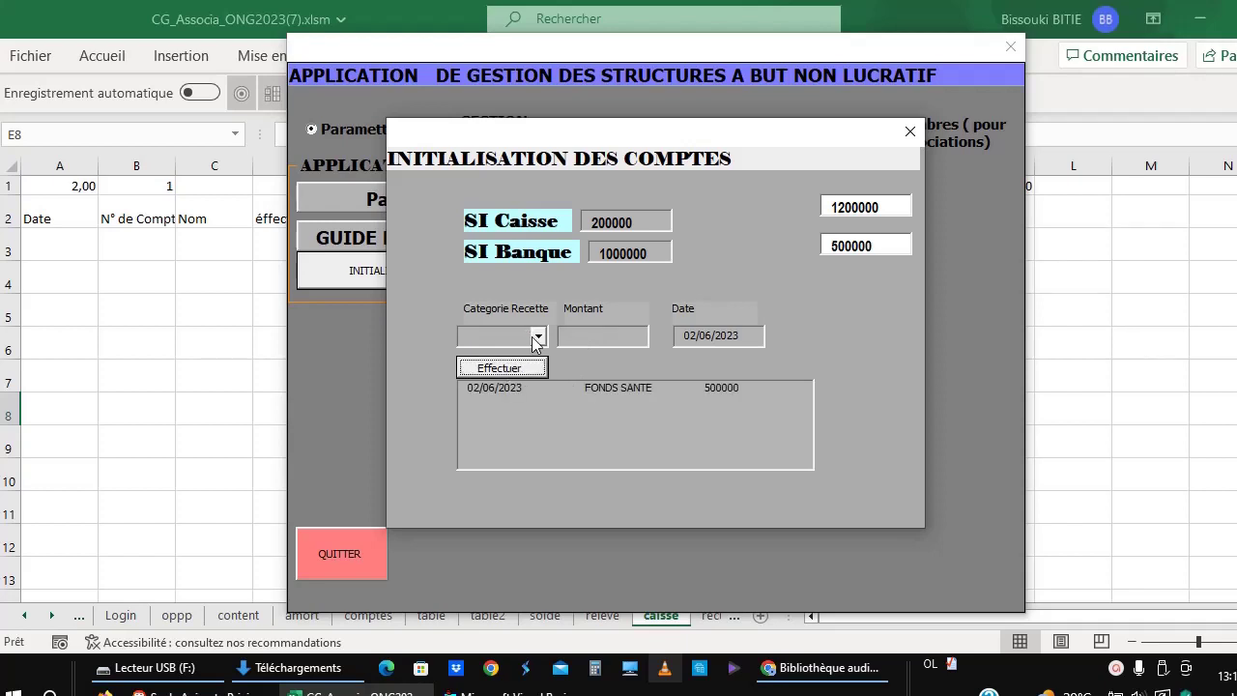
Step: Record a FONDS SCOLARITE initial receipt of 600000
click(538, 336)
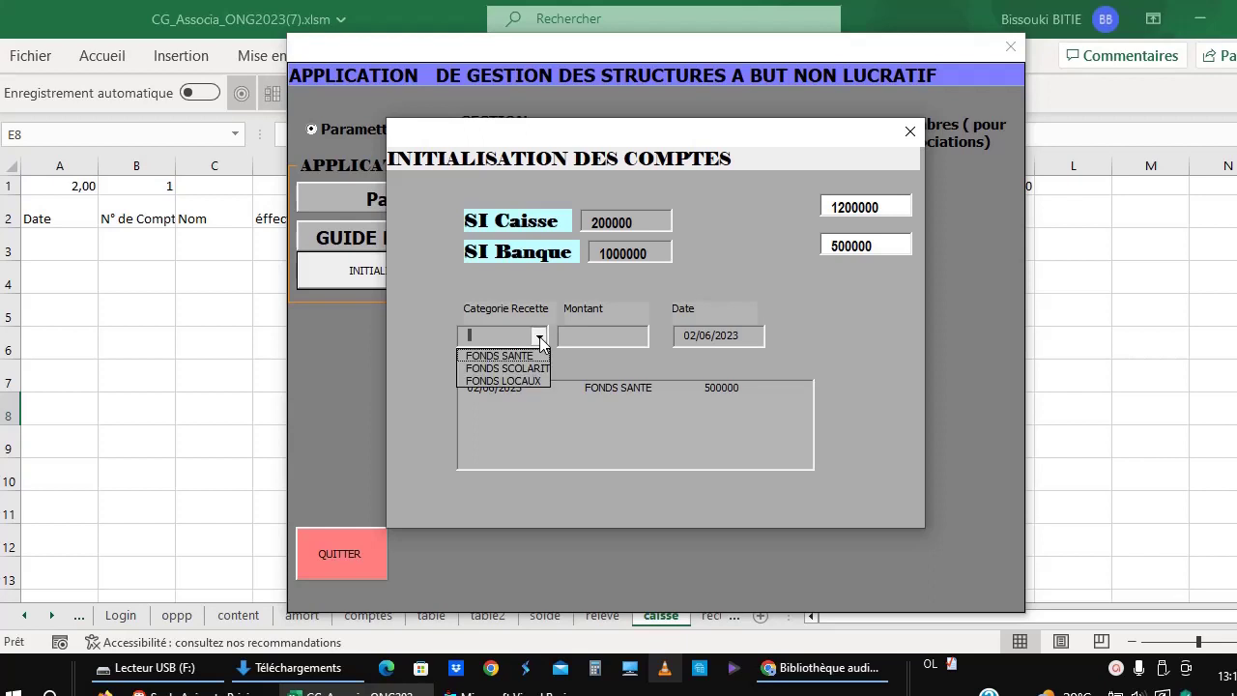
click(518, 370)
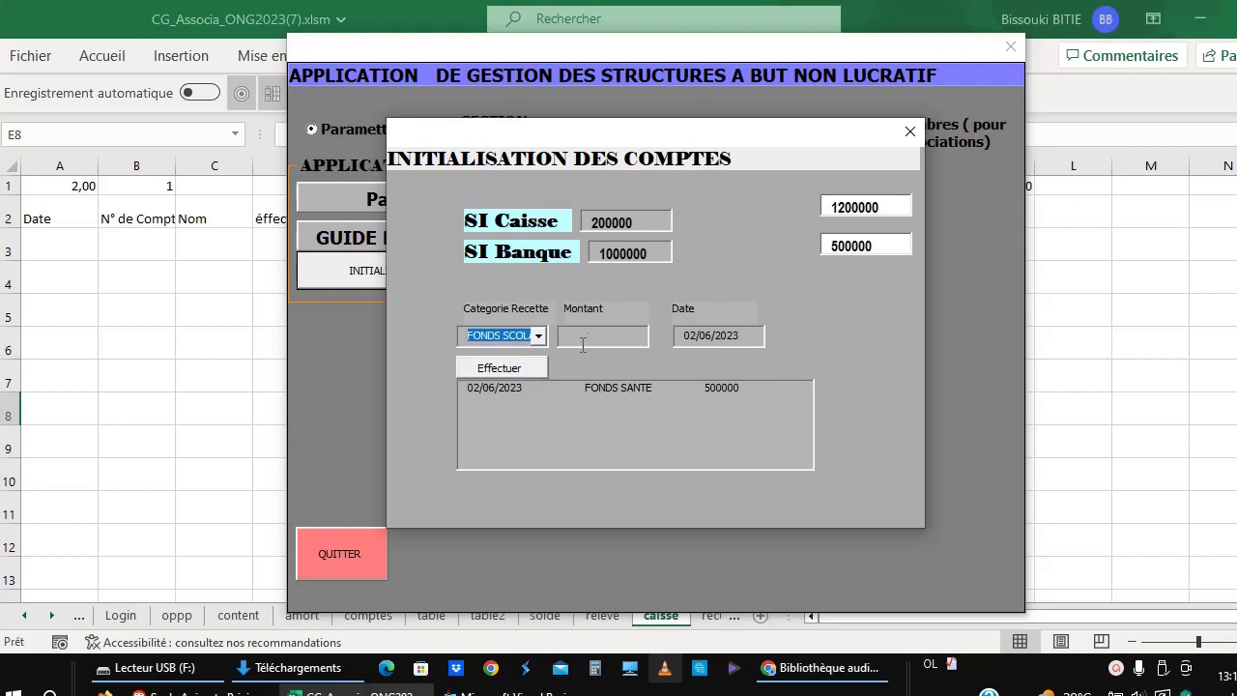
click(589, 333)
text(5)
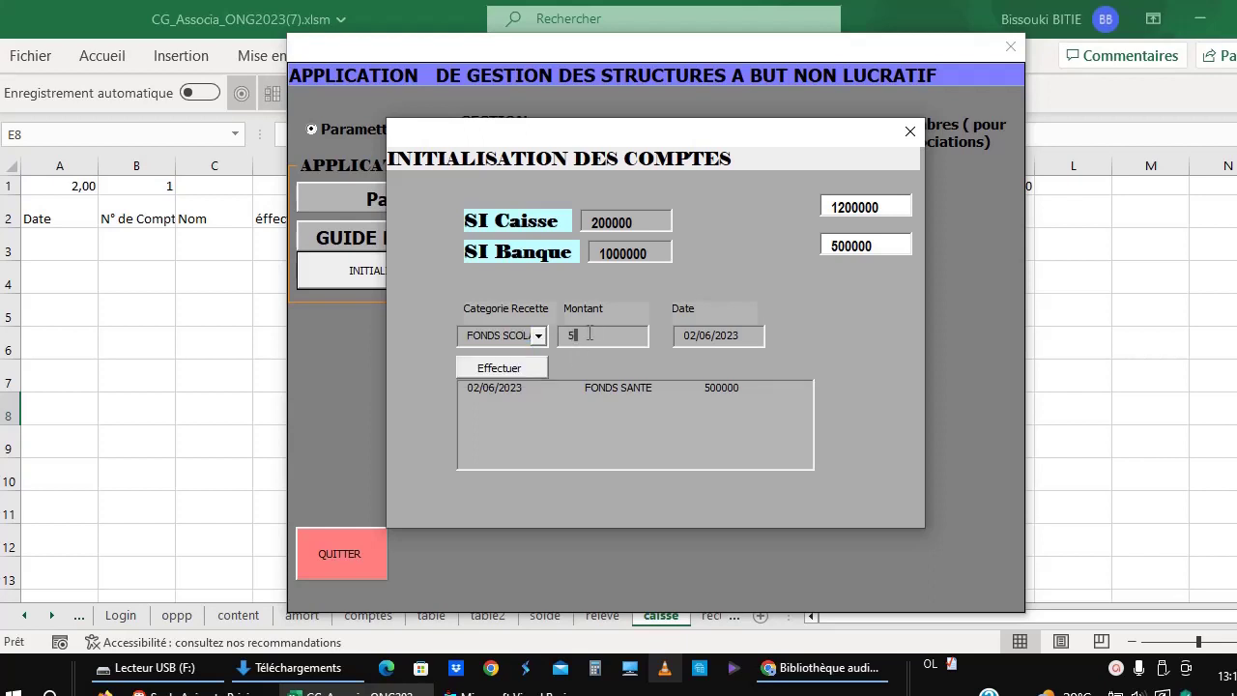
key(BackSpace)
text(60)
text(0000)
click(526, 370)
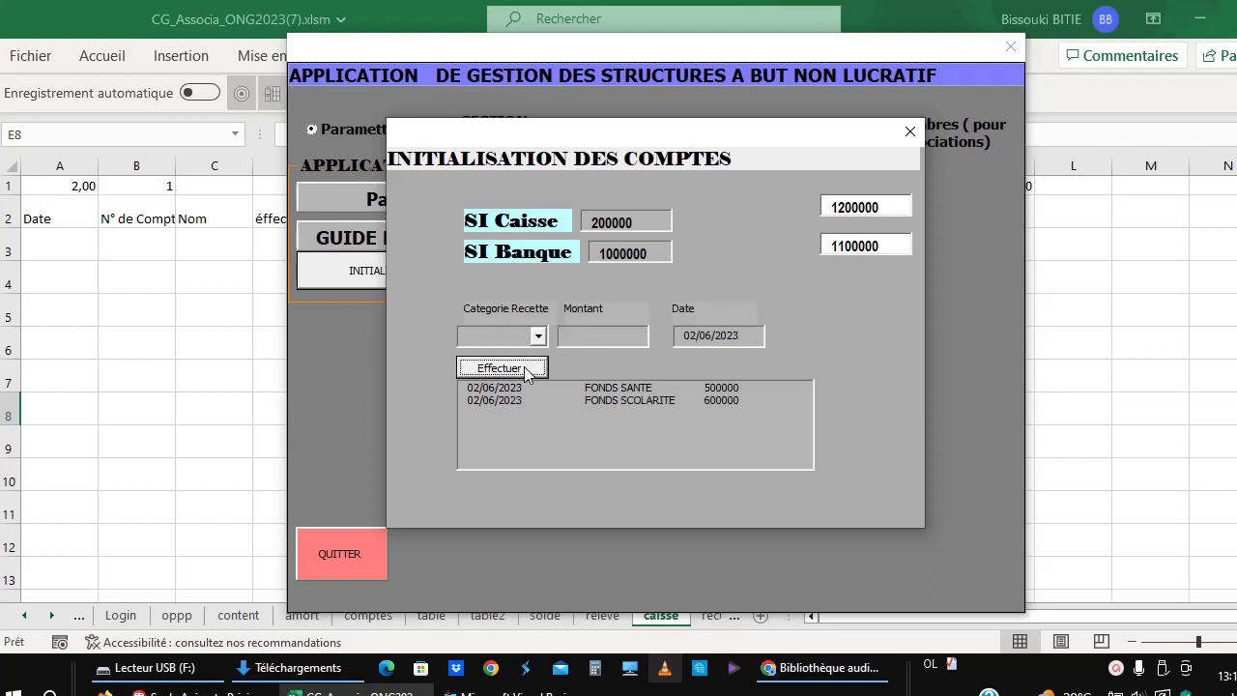
Step: Record a FONDS LOCAUX initial receipt of 100000
click(538, 336)
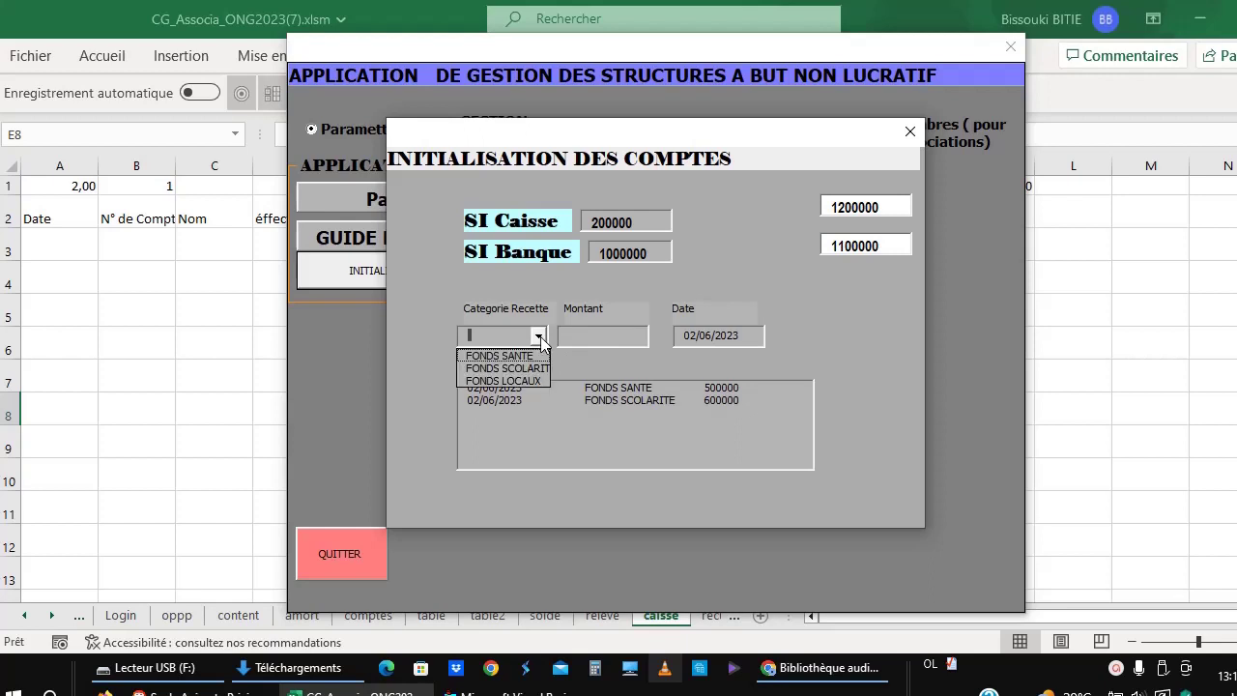
click(526, 381)
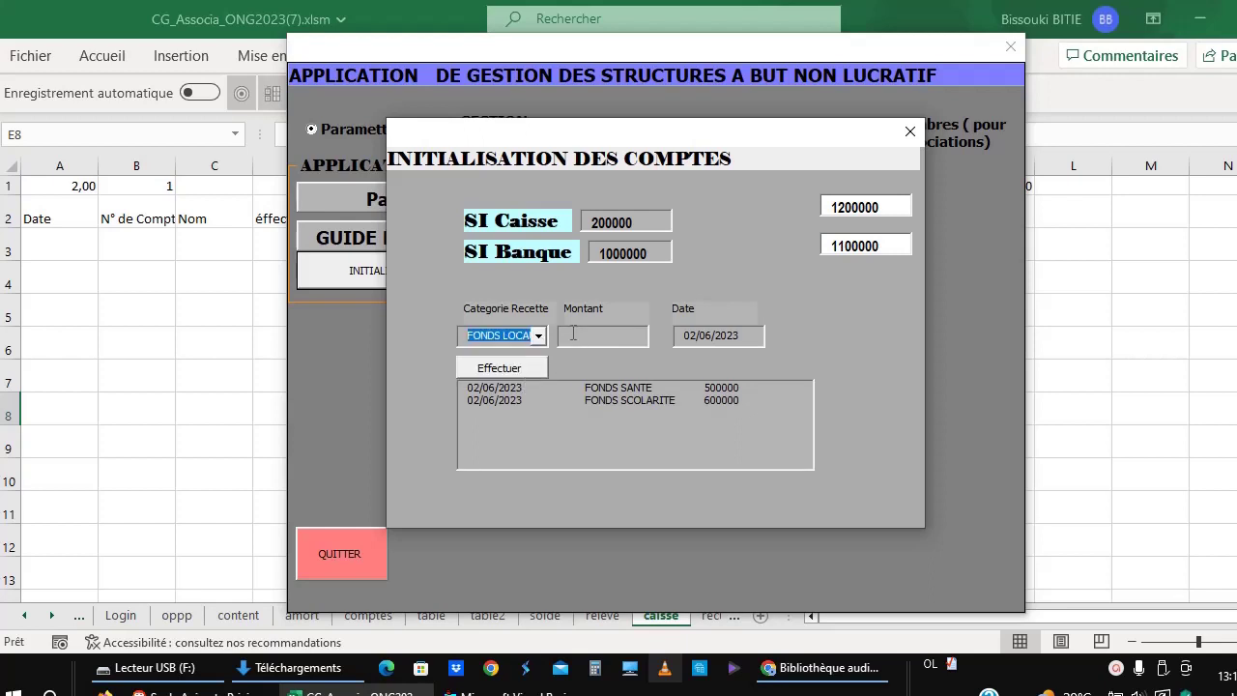
click(571, 335)
text(100000)
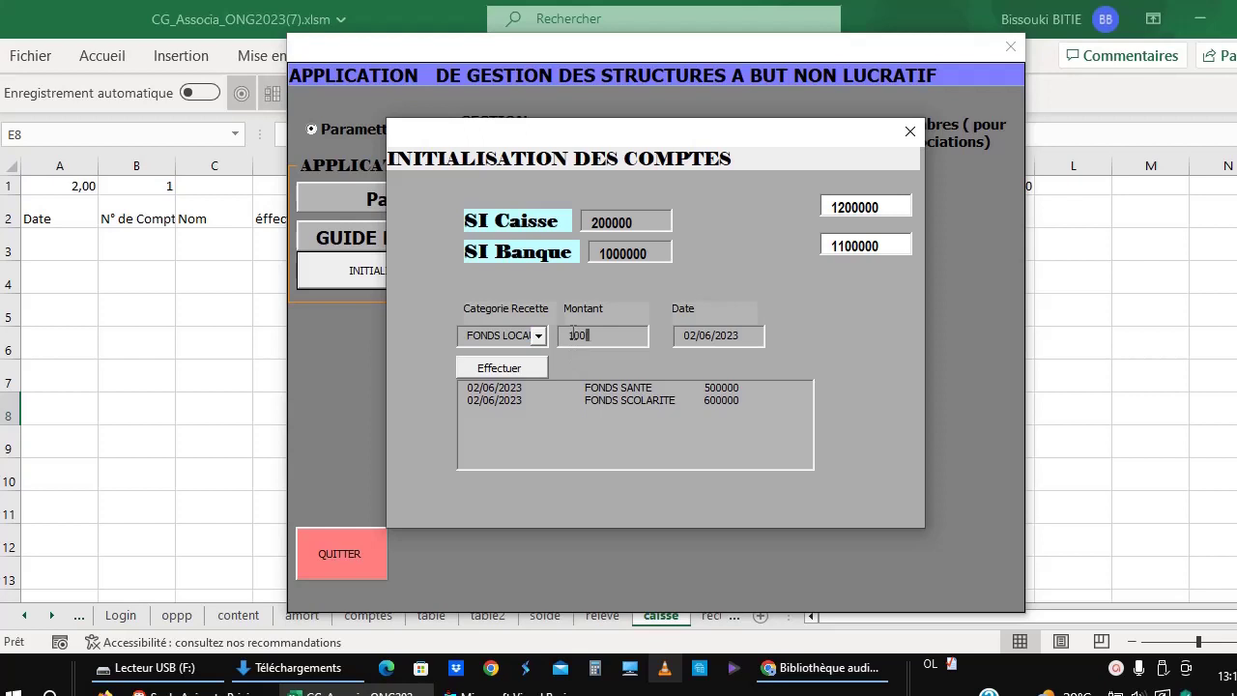
click(530, 368)
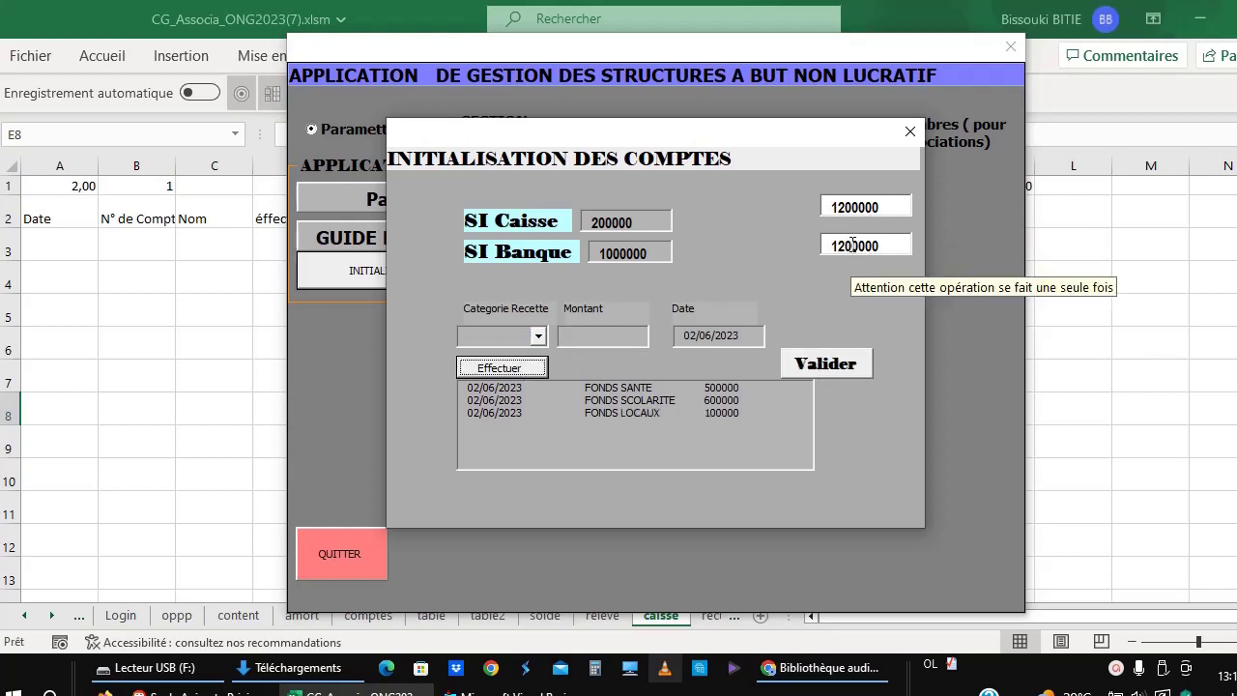
Step: Validate the opening balances and the three fund receipts
click(822, 372)
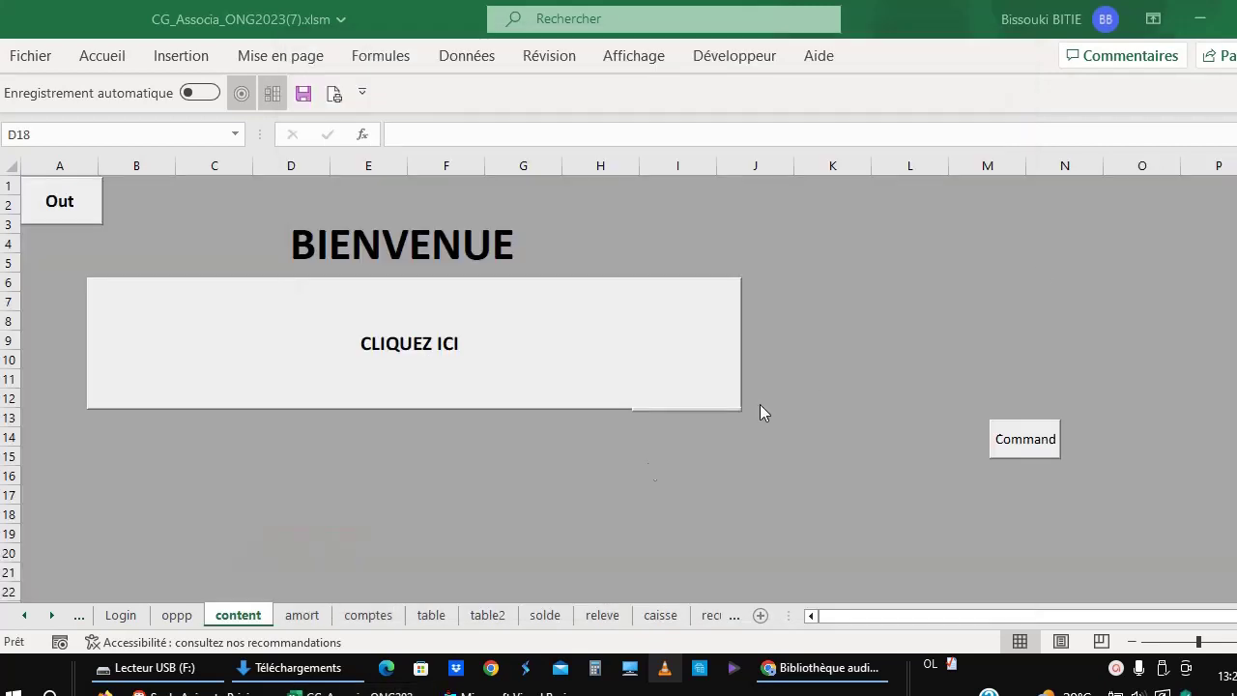
click(388, 475)
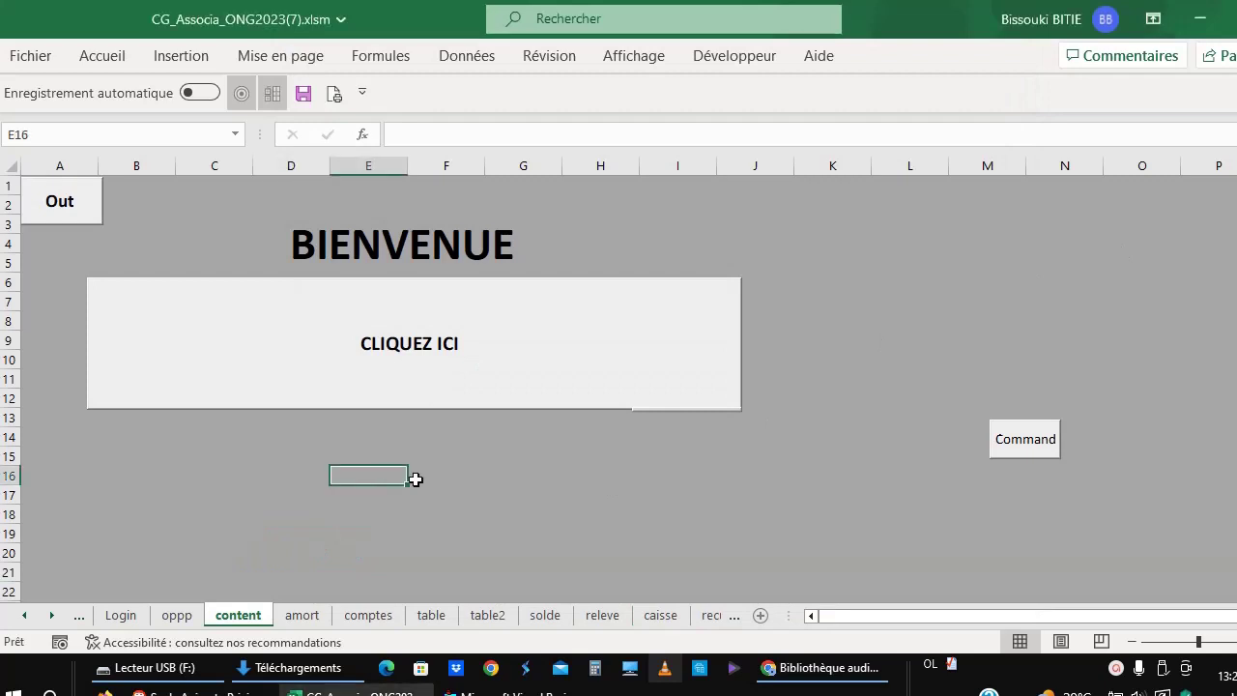
click(504, 482)
click(291, 482)
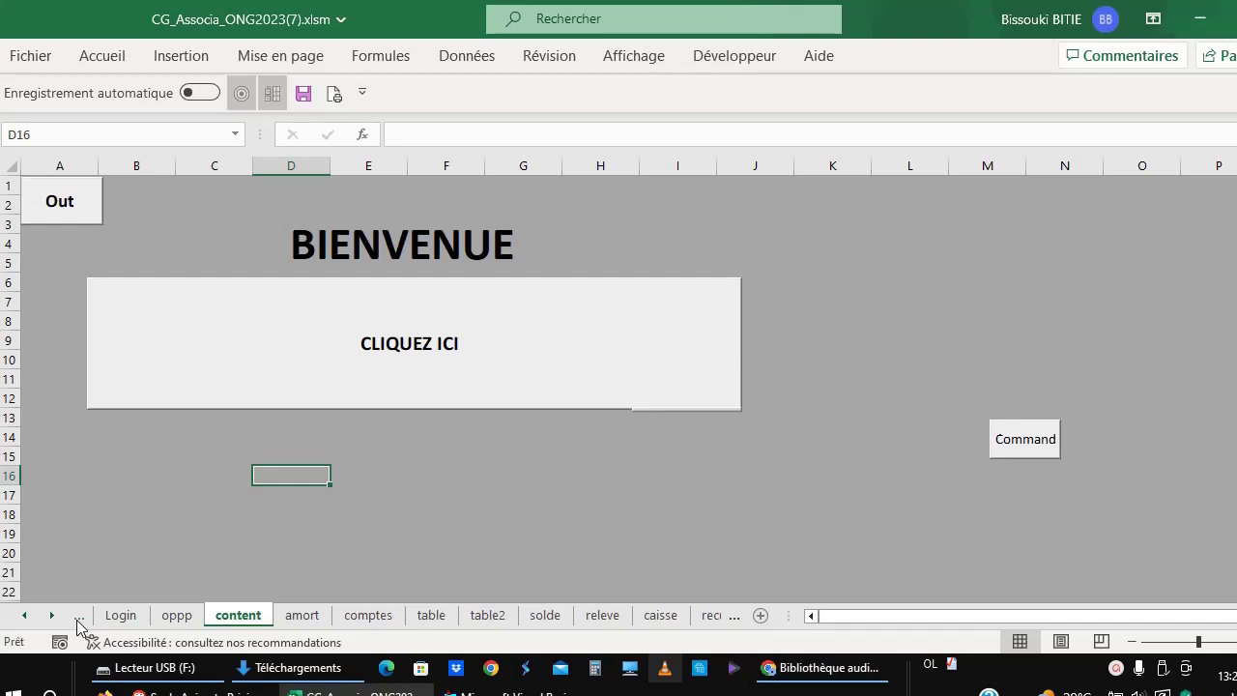
Step: Review the banque and opp sheet entries for FONDS SANTE and FONDS SCOLARITE, then open rapportfinancier
click(79, 615)
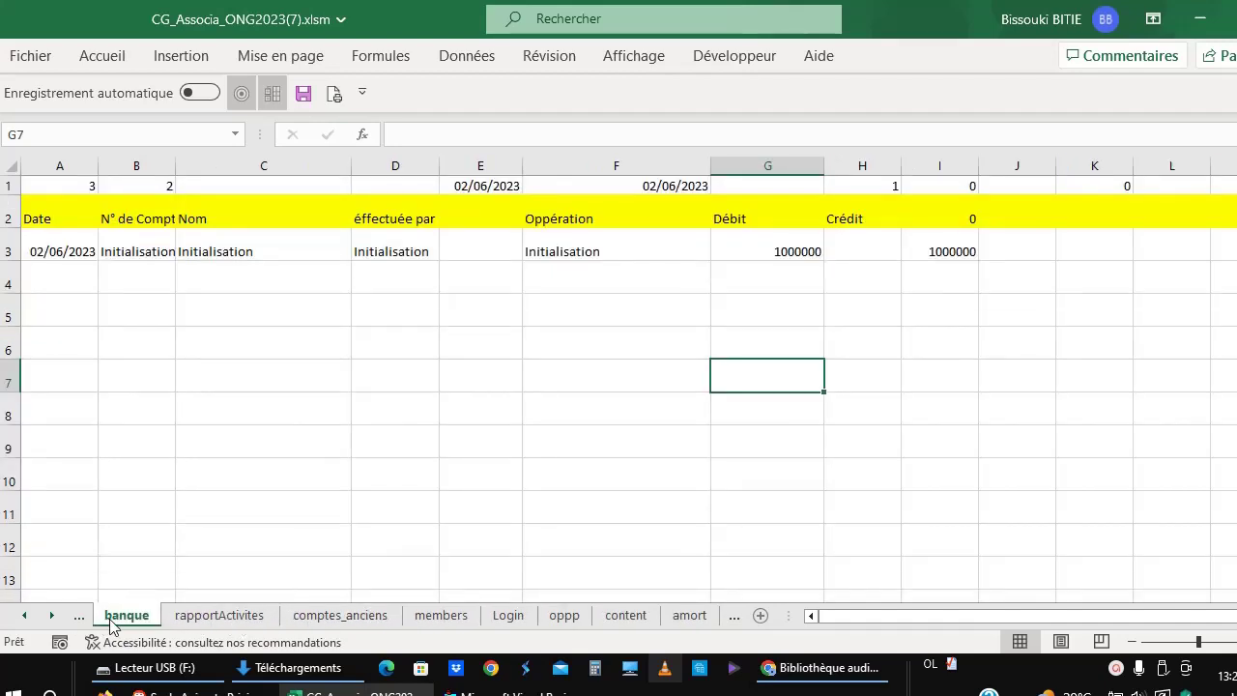
click(79, 615)
click(79, 616)
click(79, 616)
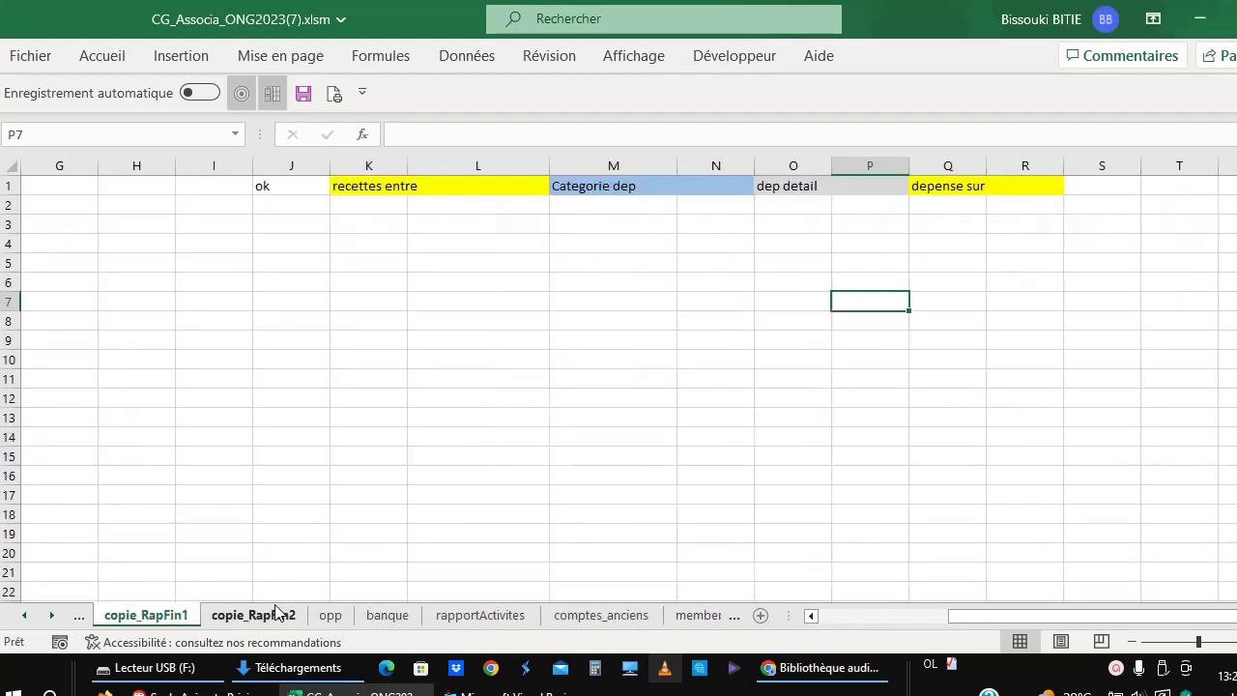
click(329, 615)
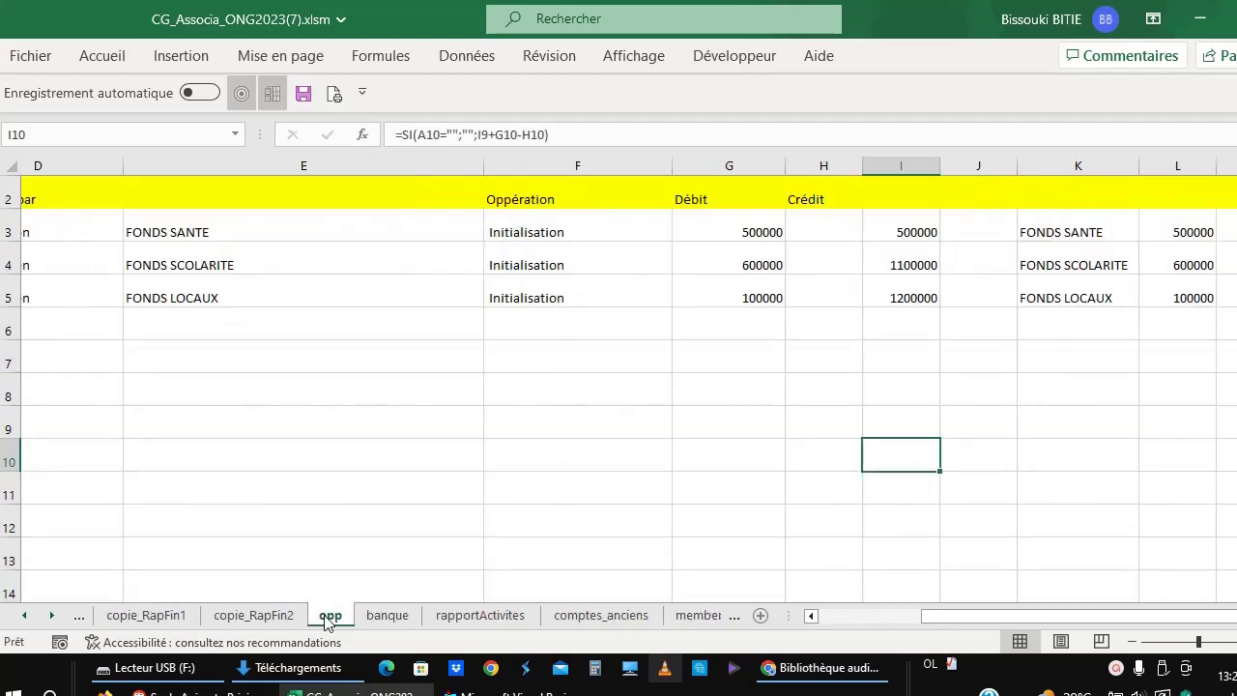
click(248, 233)
click(232, 261)
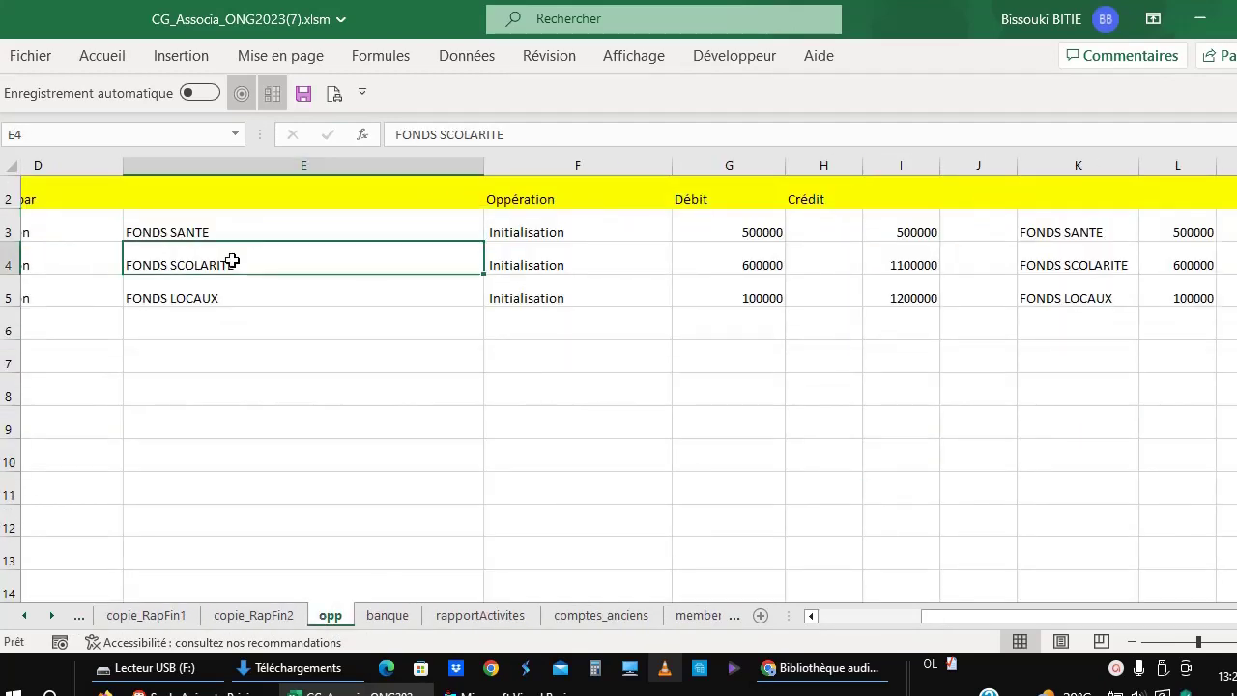
key(Right)
key(Right)
key(Right)
key(Right)
key(Right)
key(Right)
key(Right)
key(Right)
key(Right)
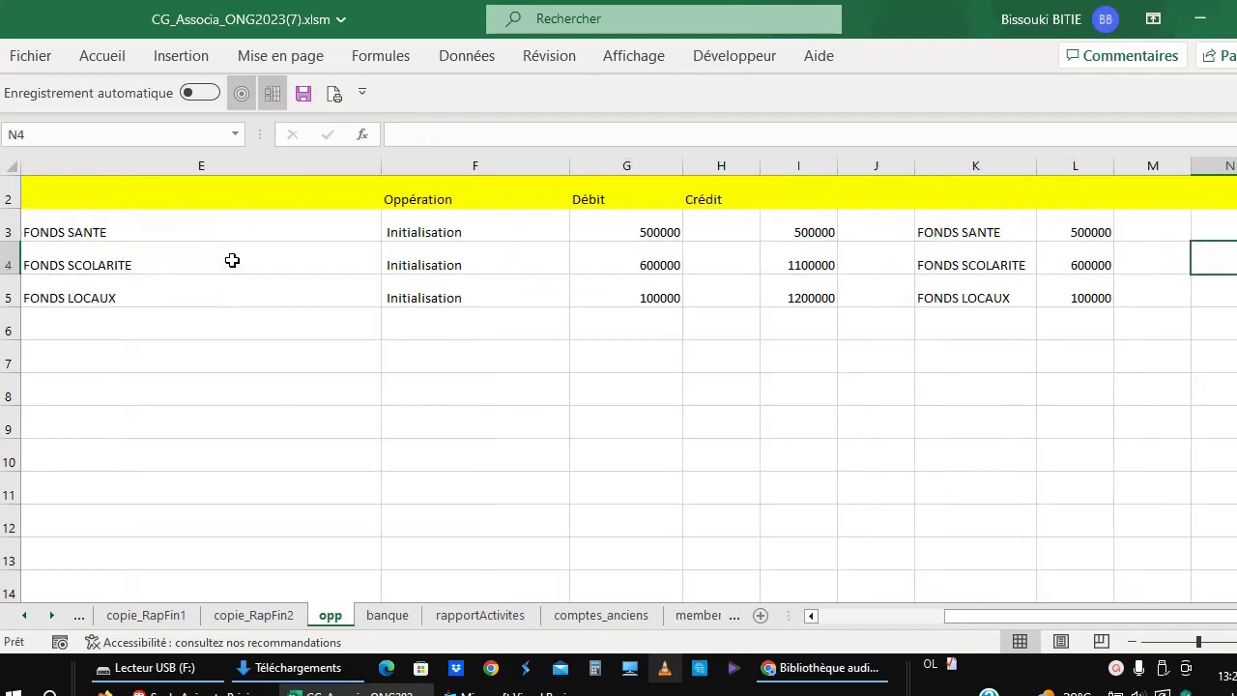
key(Right)
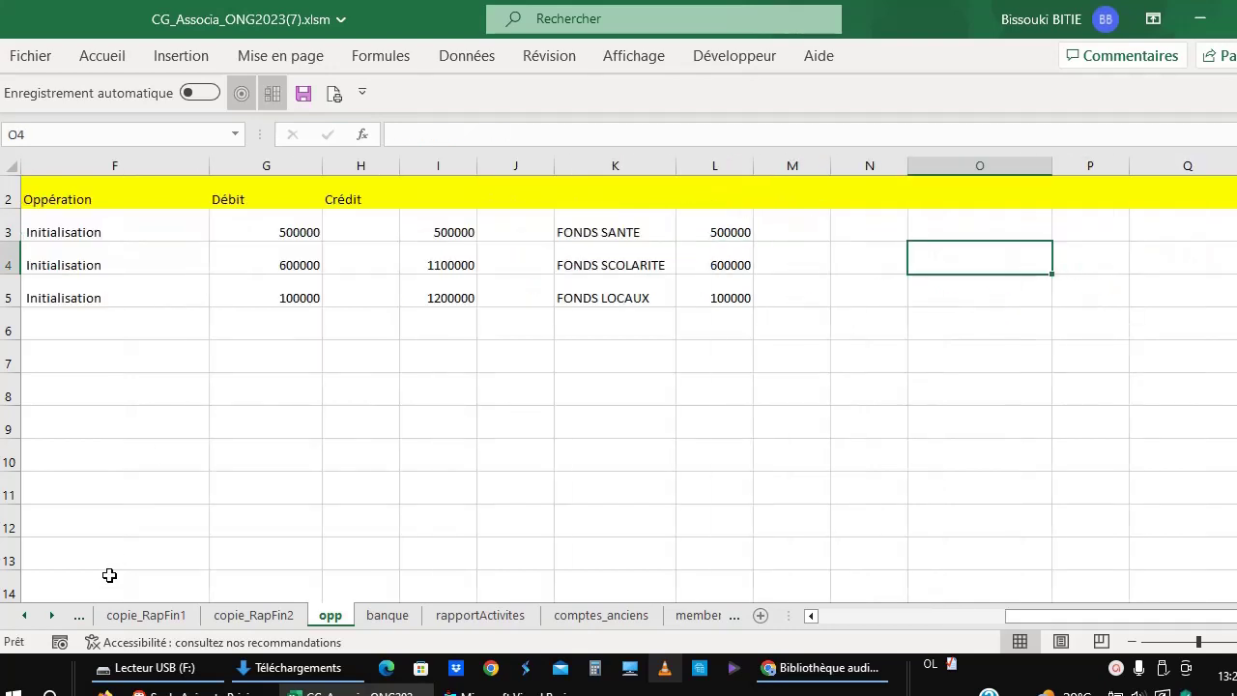
click(83, 621)
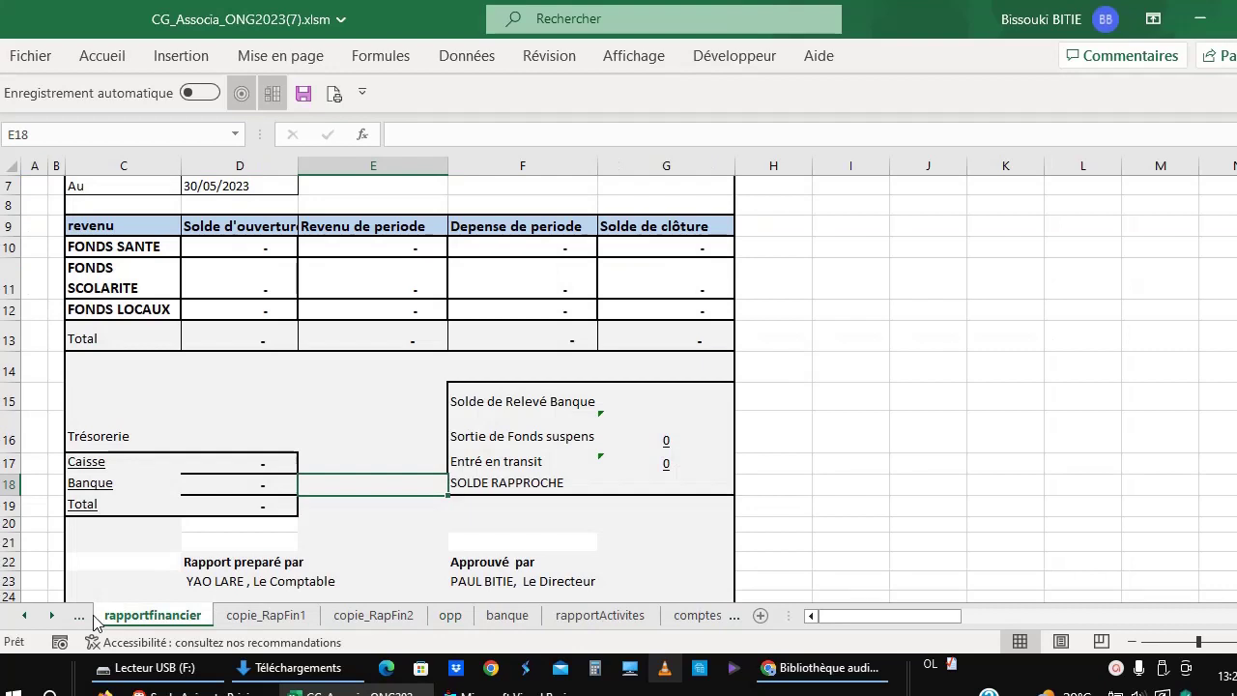
Step: Step through the rapportfinancier opening balance formulas down to the cash and bank balances
click(251, 385)
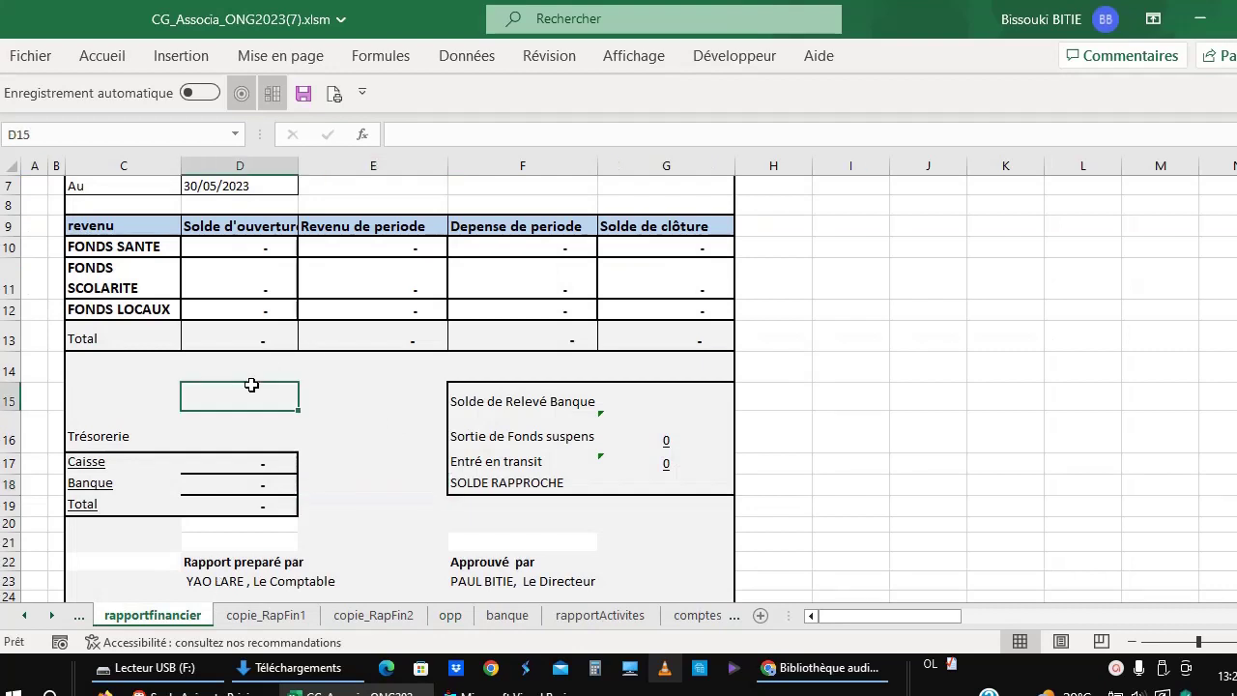
click(211, 294)
key(Up)
key(Up)
key(Up)
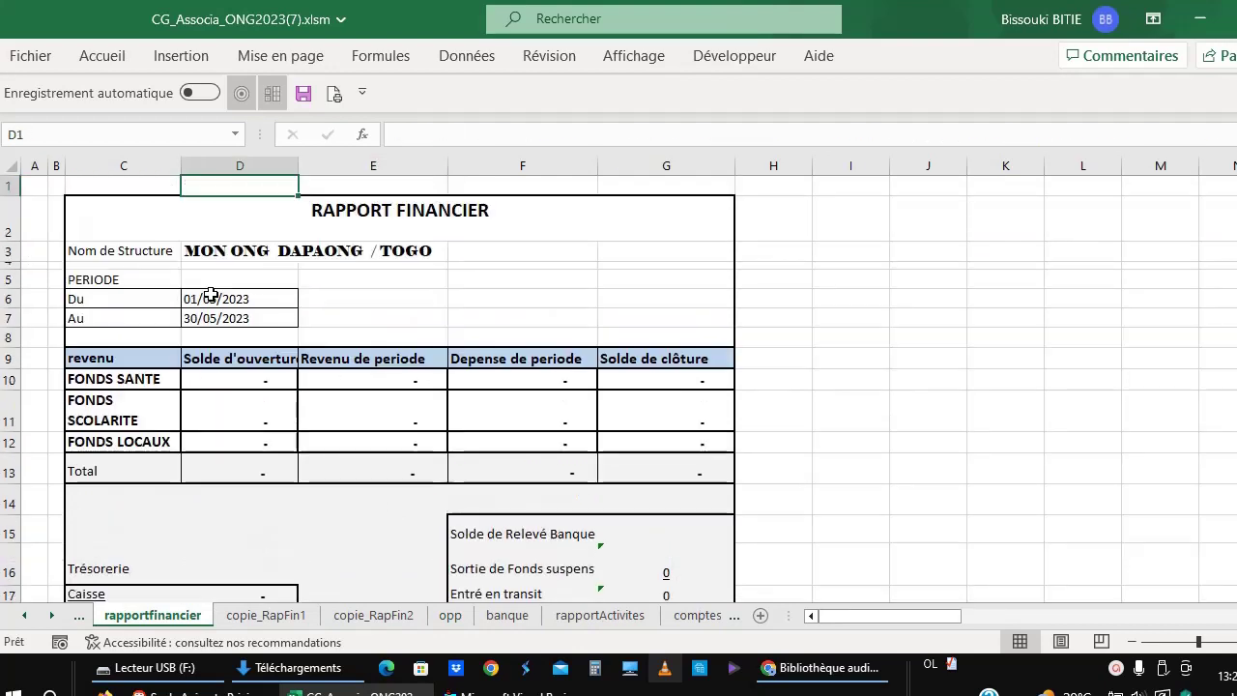
key(Down)
key(Down)
key(Down)
key(Down)
key(Down)
key(Down)
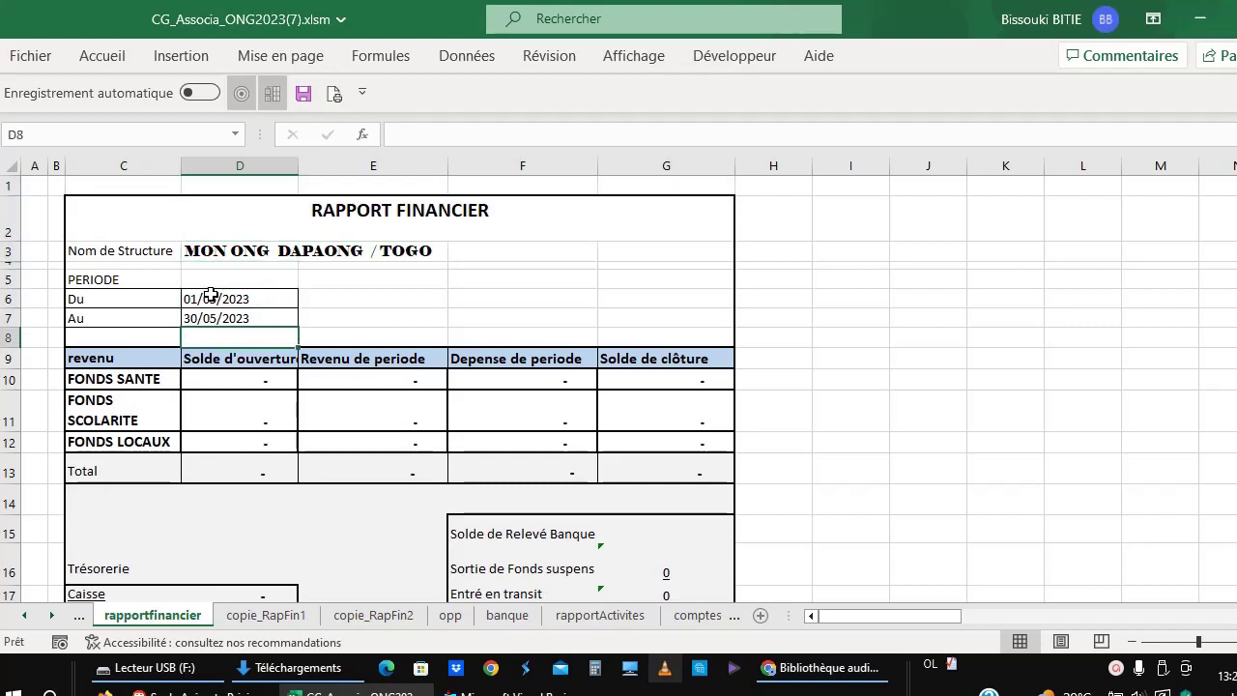
key(Down)
key(Down)
key(Down)
key(Down)
key(Down)
key(Down)
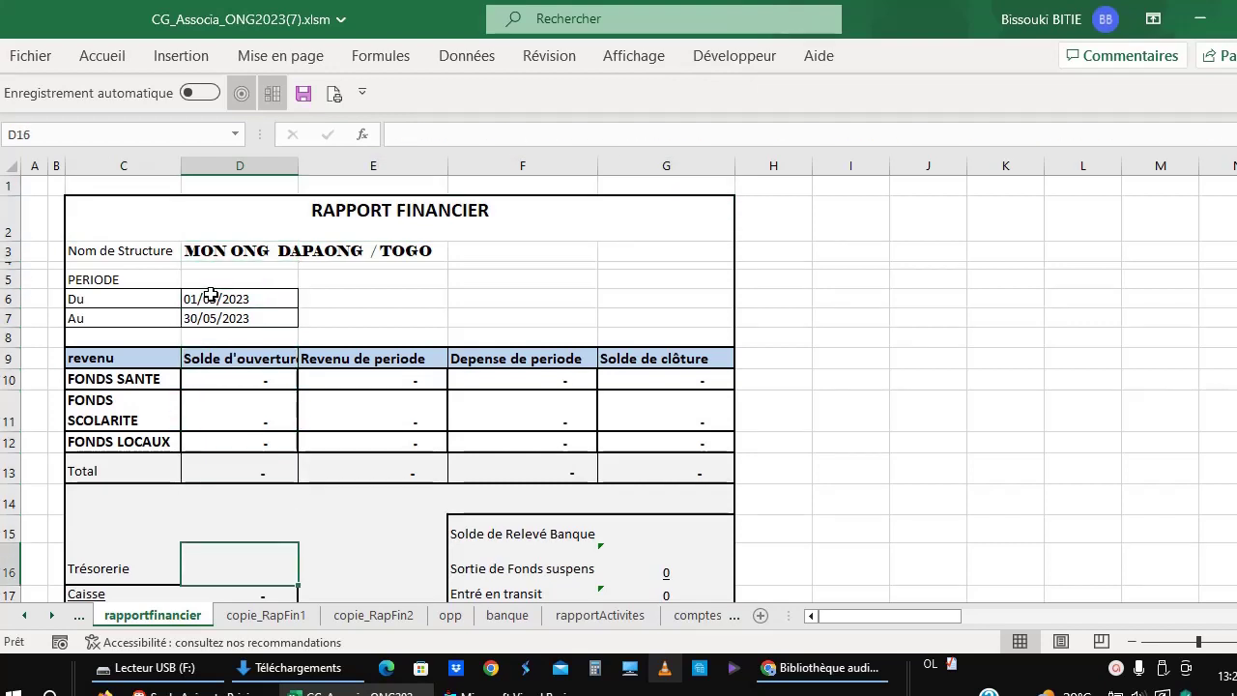
key(Down)
key(Down)
key(Down)
key(Down)
key(Down)
key(Down)
key(Down)
key(Down)
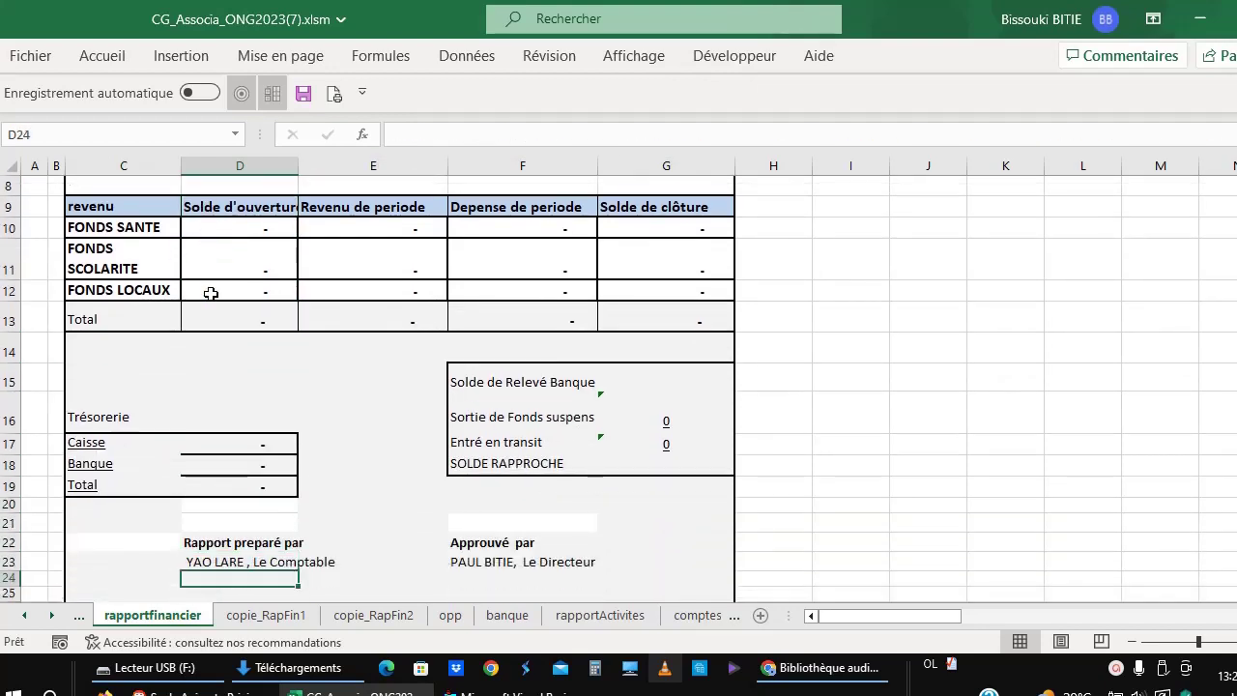
key(Down)
key(Down)
key(Up)
key(Up)
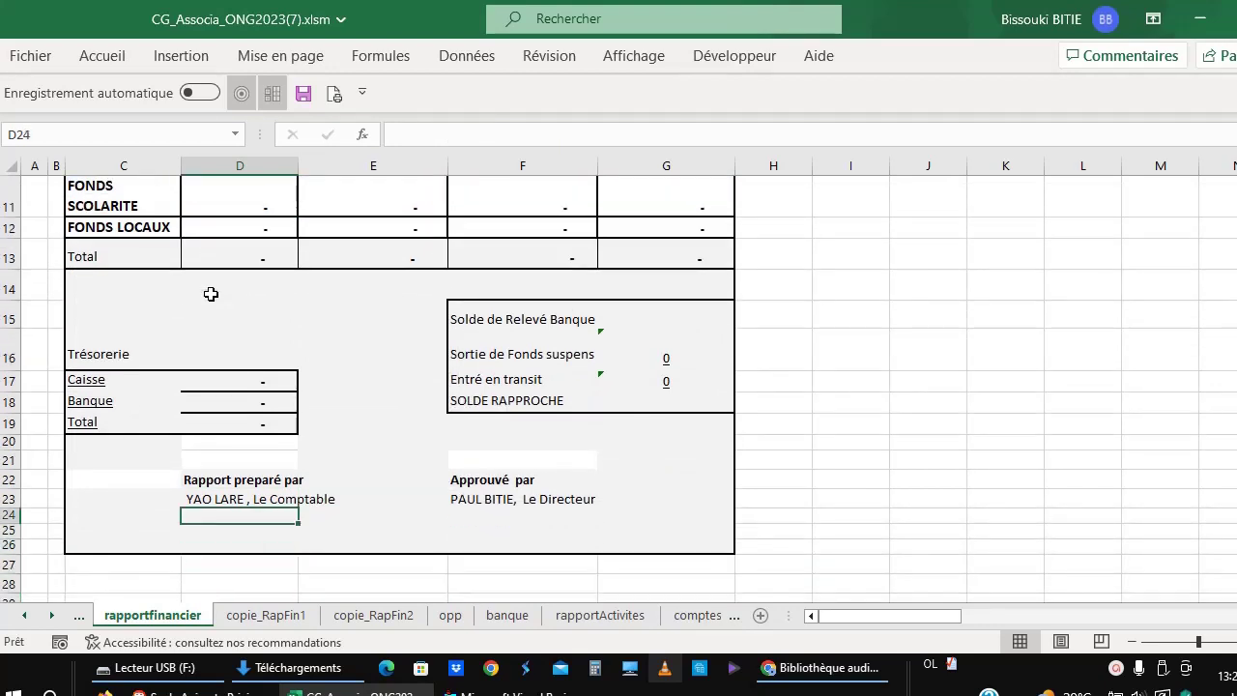
key(Up)
key(Up)
key(Up)
key(Up)
key(Up)
key(Up)
key(Up)
key(Up)
key(Up)
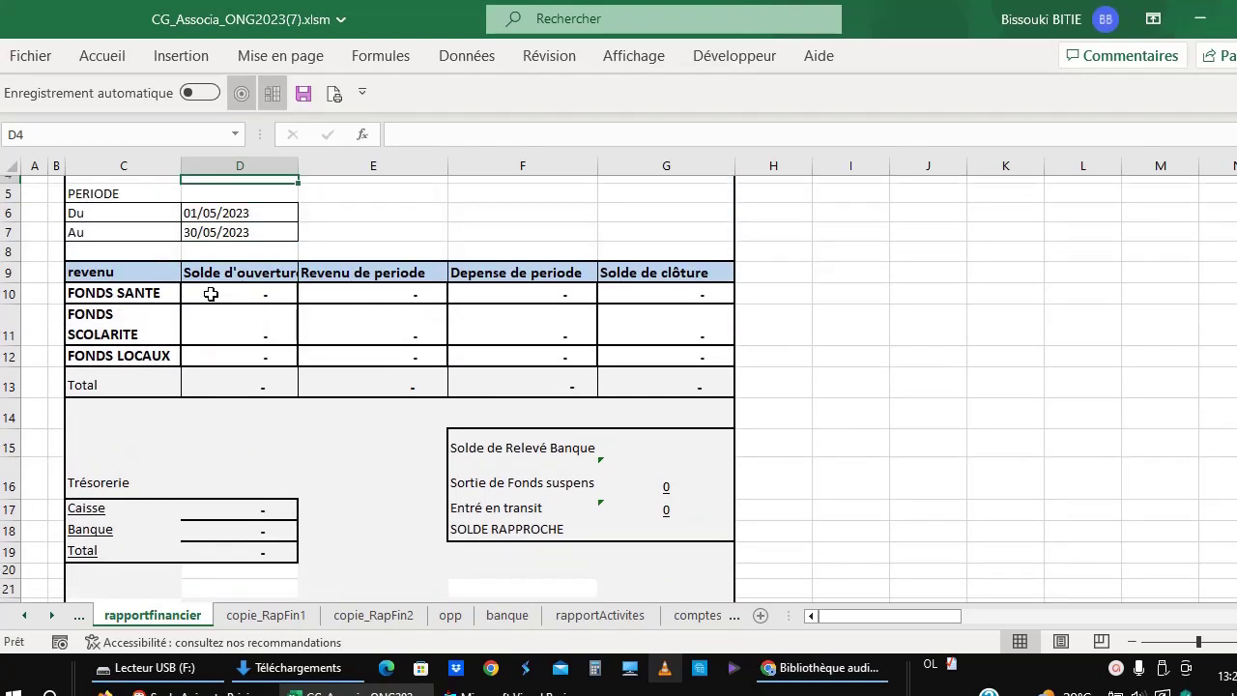
key(Down)
key(Down)
key(Down)
key(Down)
key(Down)
key(Down)
key(Down)
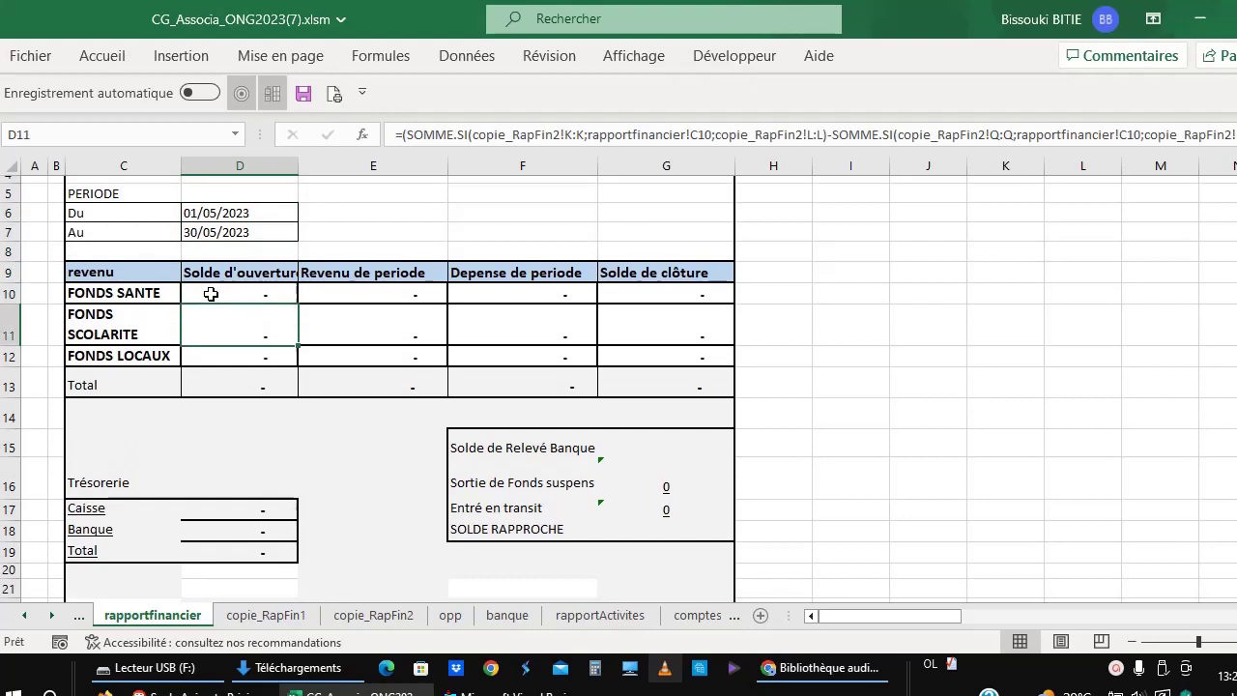
key(Down)
key(Down)
key(Down)
key(Down)
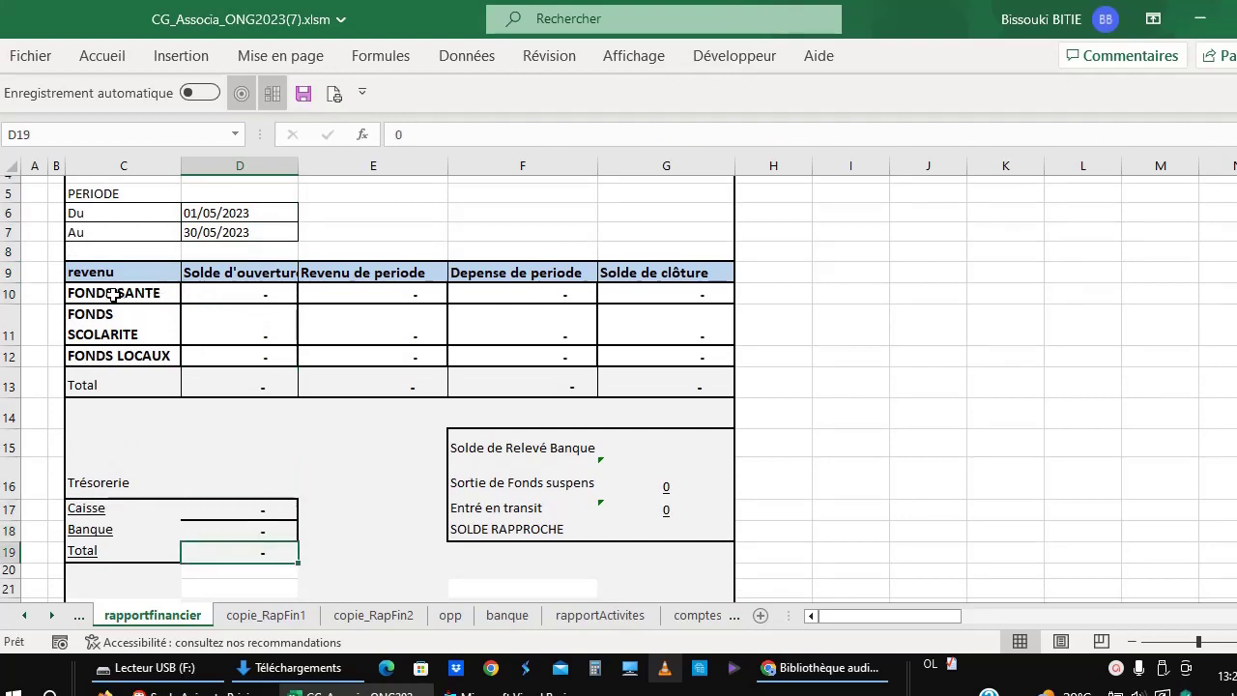
Step: Check the FONDS SANTE, FONDS SCOLARITE and FONDS LOCAUX rows, then open RapportDepenses
click(114, 295)
click(106, 329)
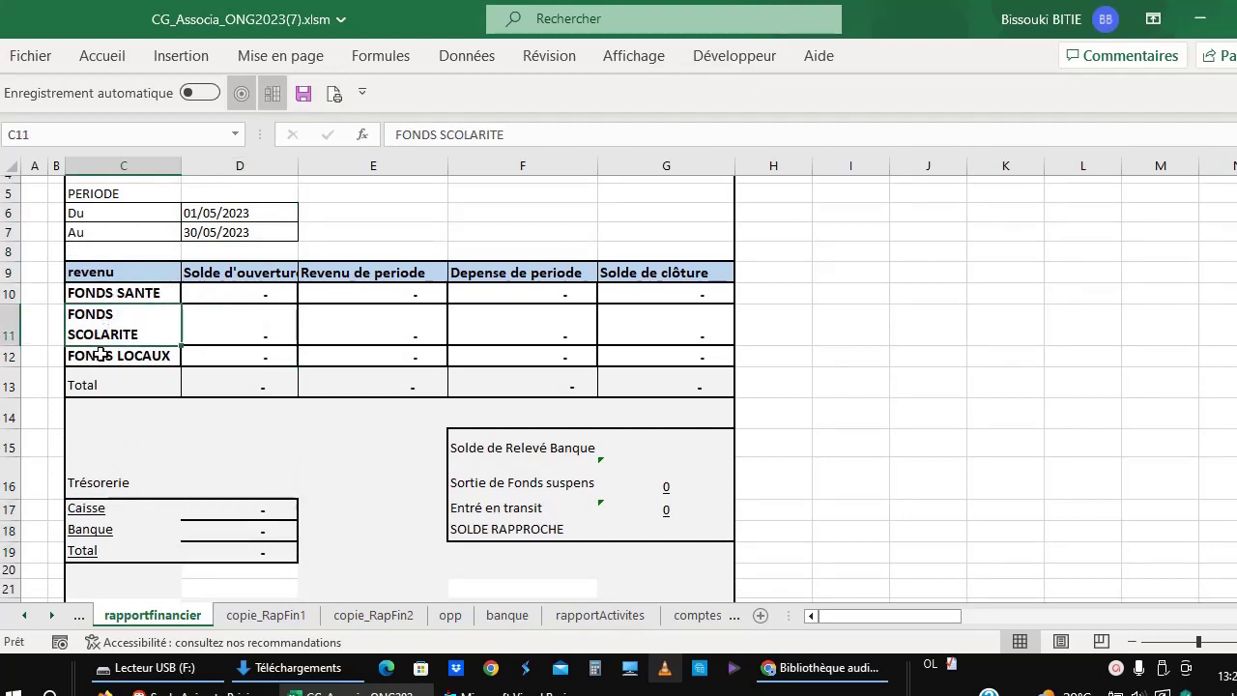
click(101, 355)
click(128, 416)
key(Down)
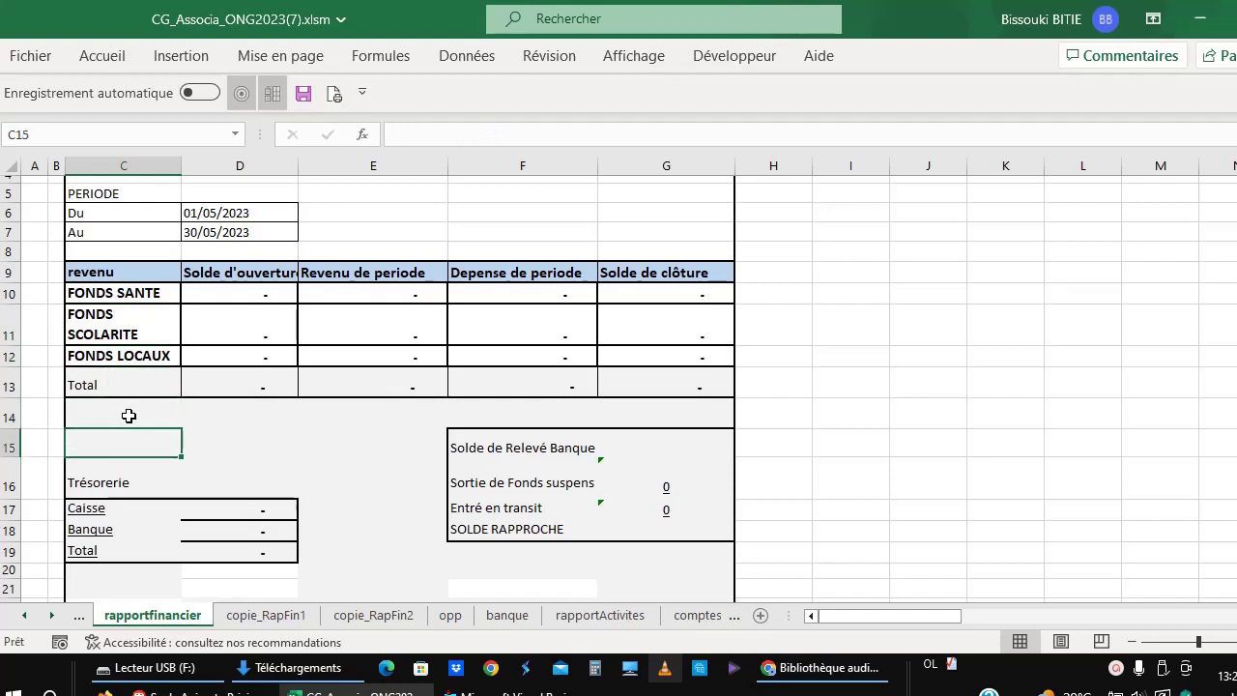
click(81, 618)
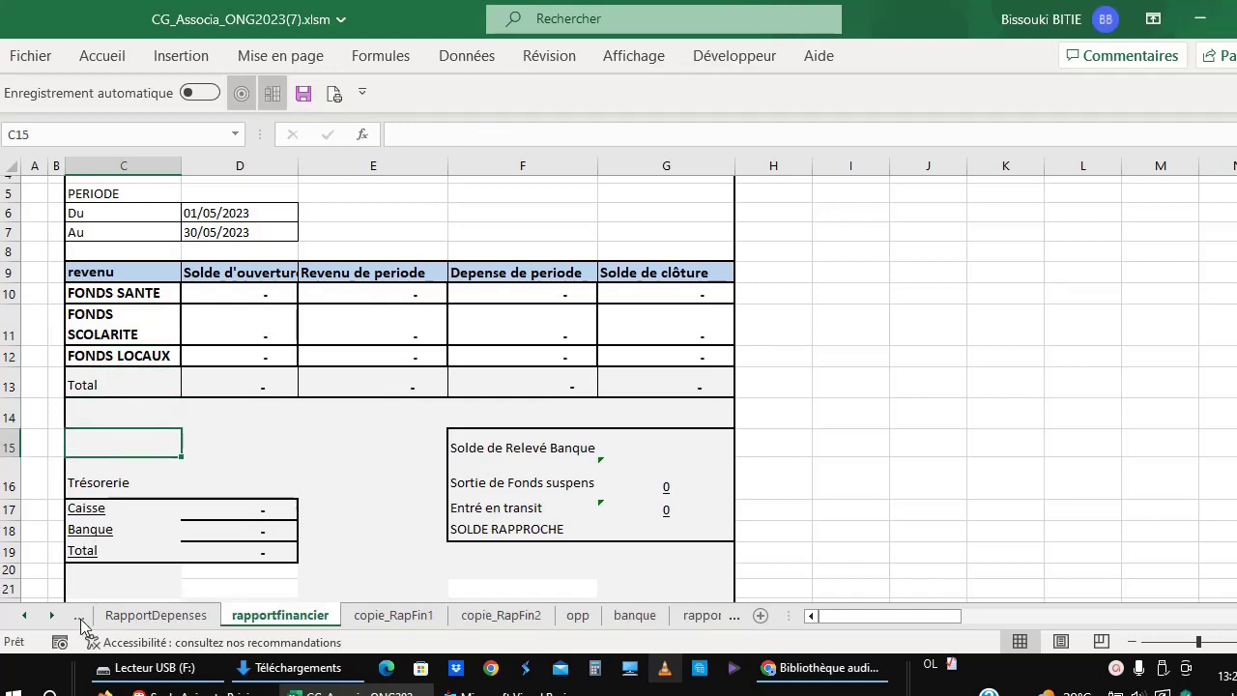
Step: Inspect the Volontaires, Fourniture bureau, Encre and Papier rame expense lines, then open RapportBudget
click(273, 415)
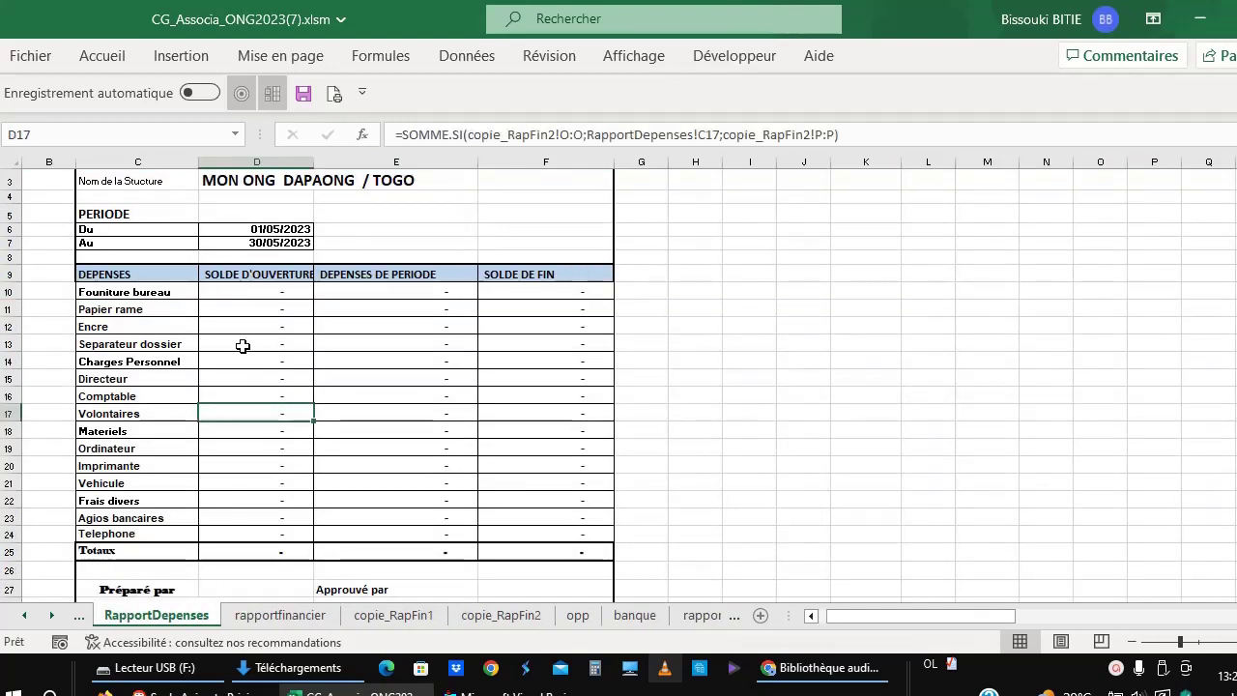
click(114, 292)
click(112, 326)
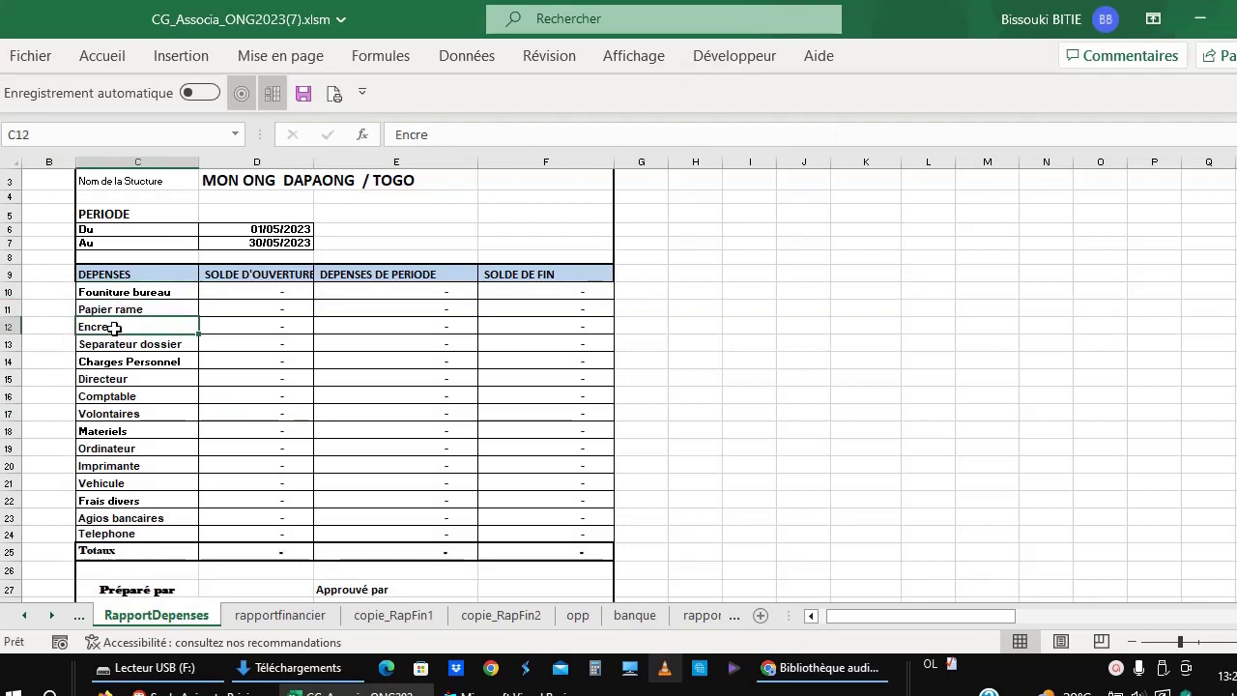
click(113, 294)
click(108, 312)
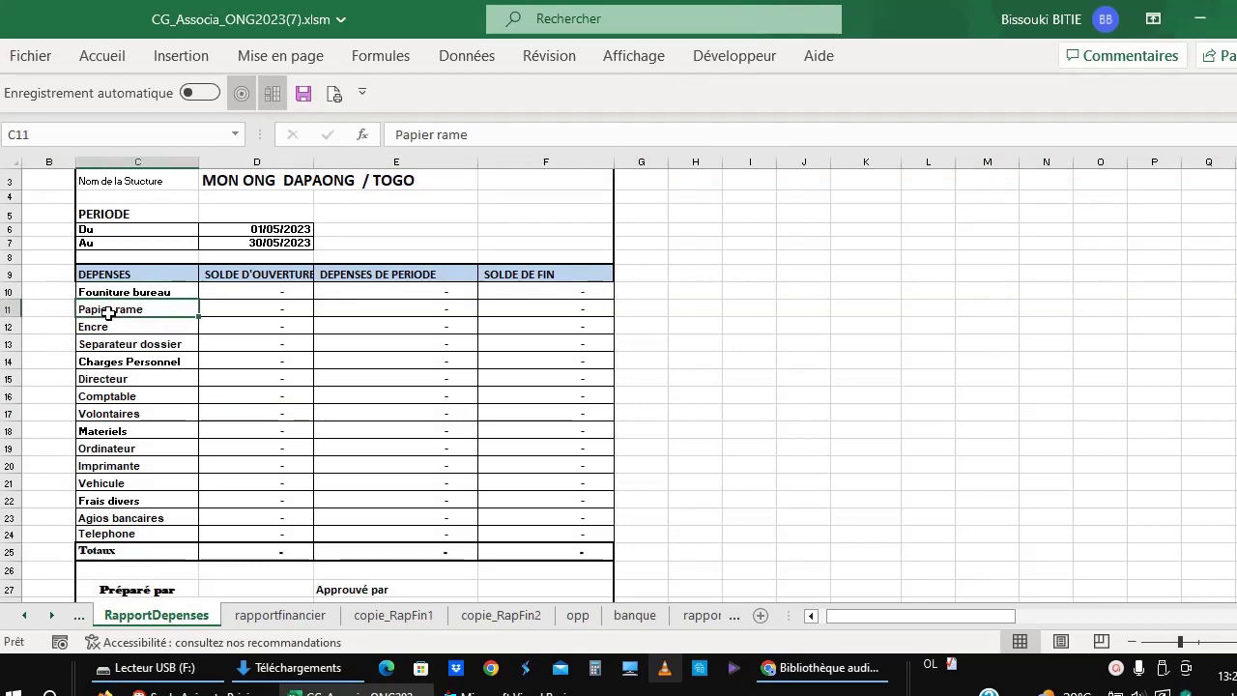
key(Down)
key(Down)
key(Down)
key(Down)
key(Down)
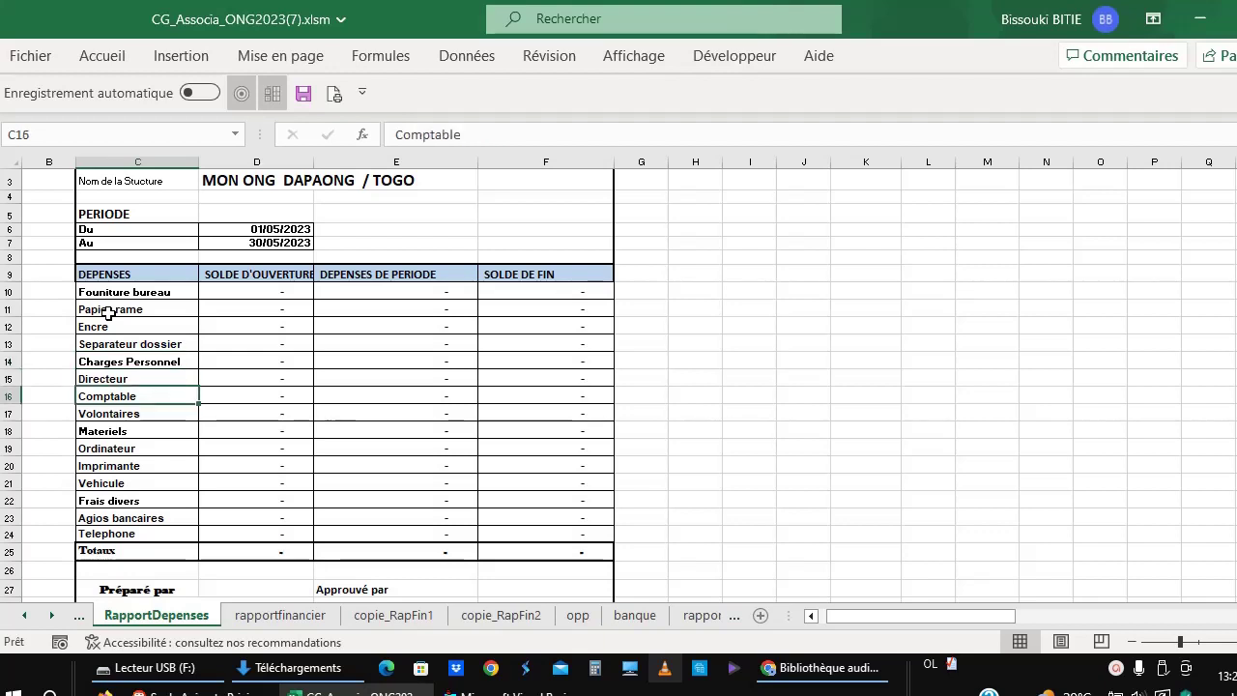
key(Down)
key(Down)
key(Down)
key(Down)
key(Down)
key(Down)
key(Down)
key(Down)
key(Down)
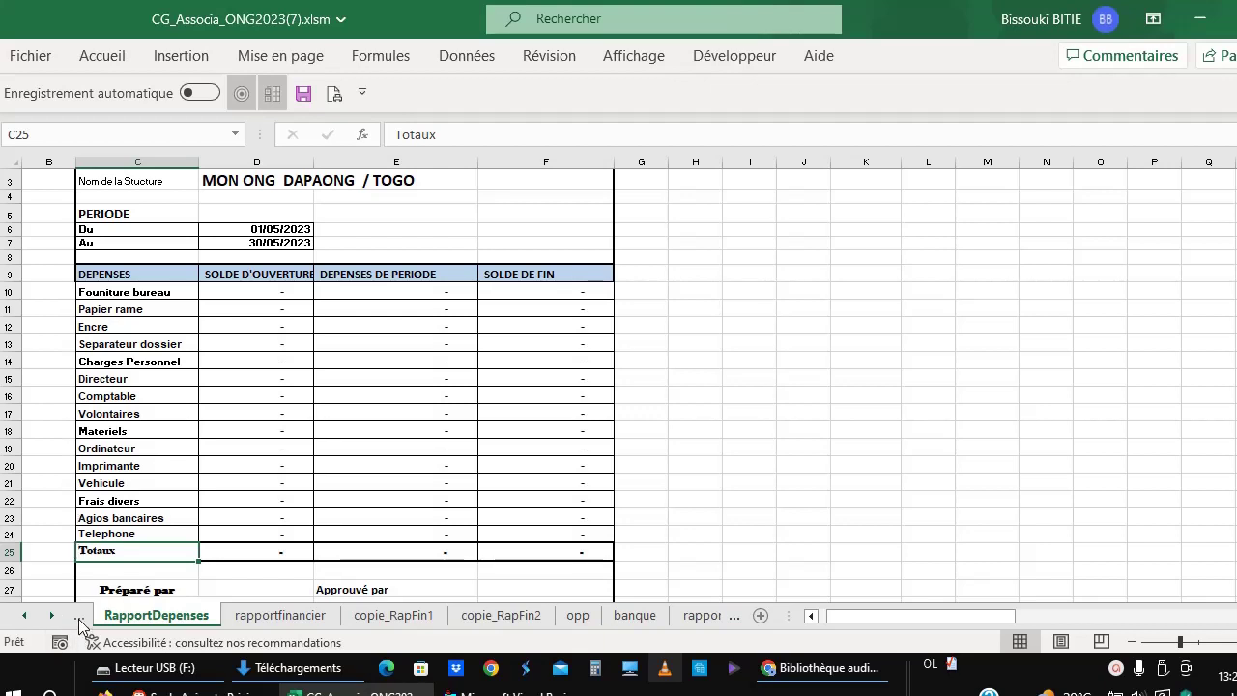
click(79, 616)
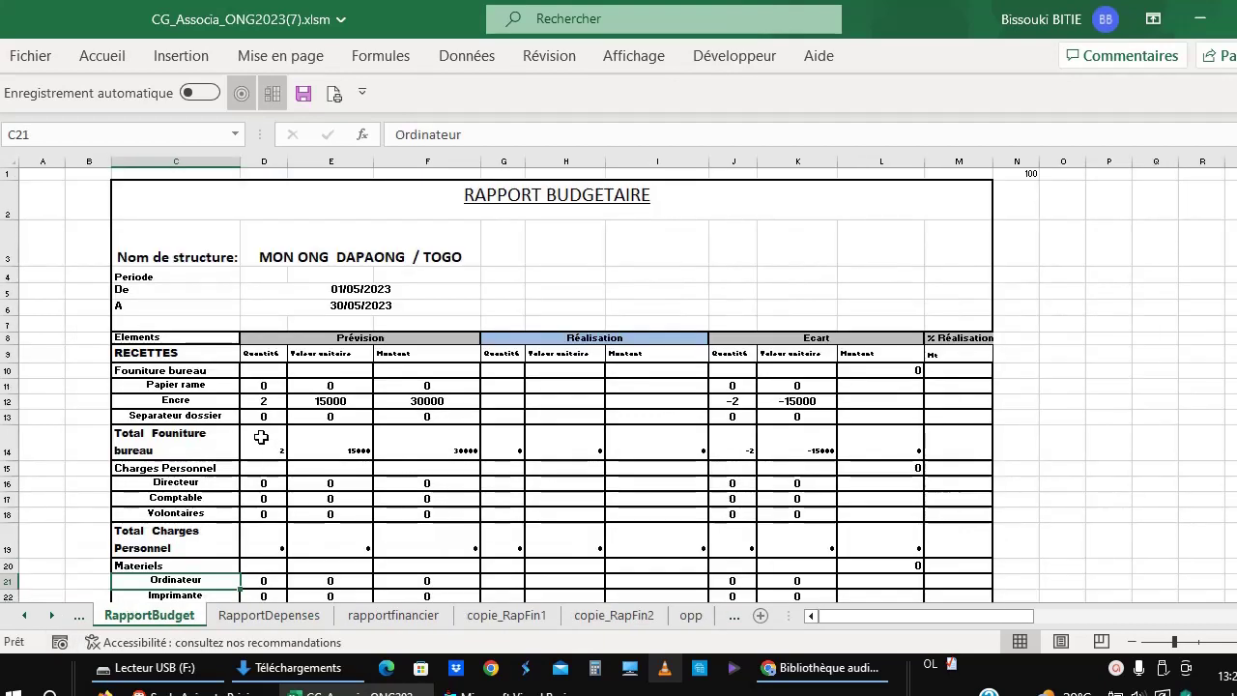
Step: Inspect the budget report's office supplies total, structure name, period start and quantity formulas through Agios bancaires
click(261, 437)
click(504, 275)
key(Down)
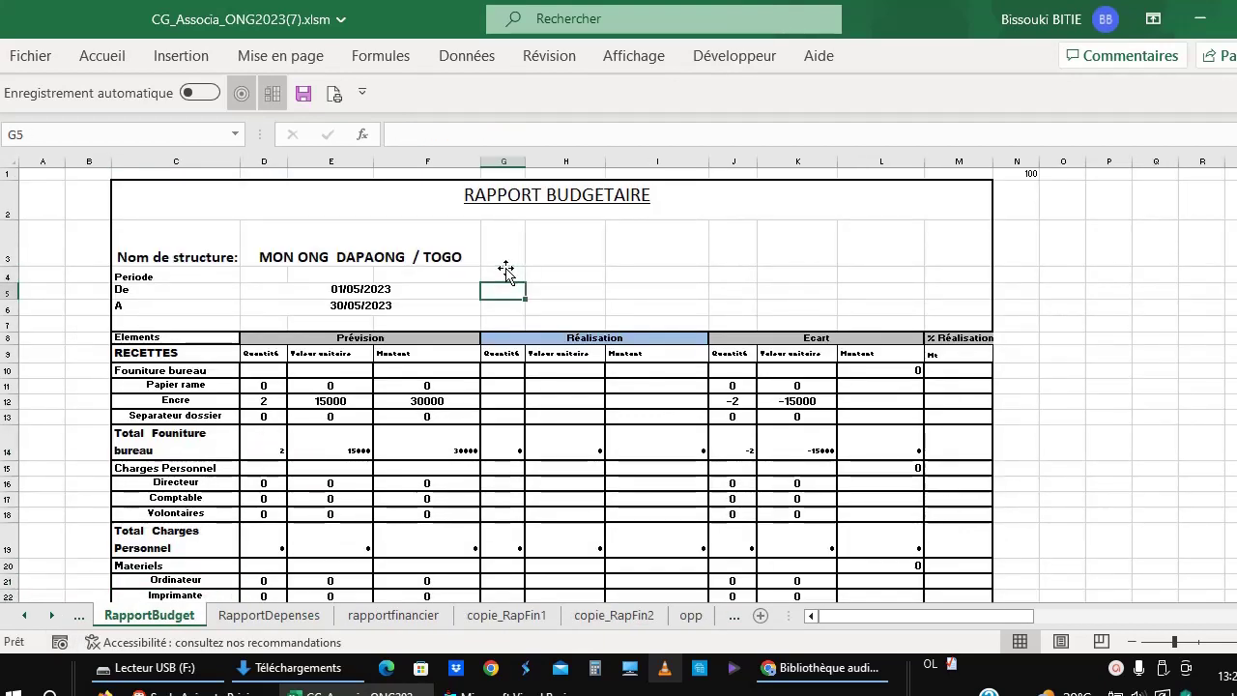
key(Down)
key(Down)
key(Down)
key(Down)
key(Down)
key(Down)
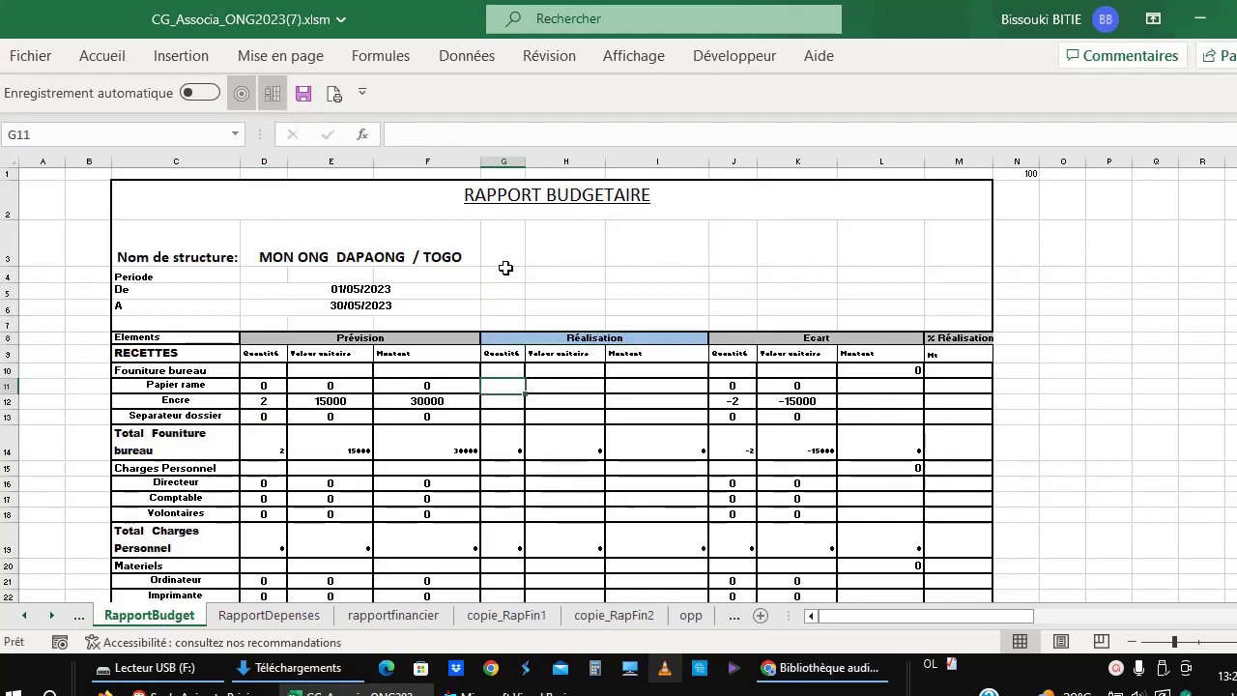
click(308, 258)
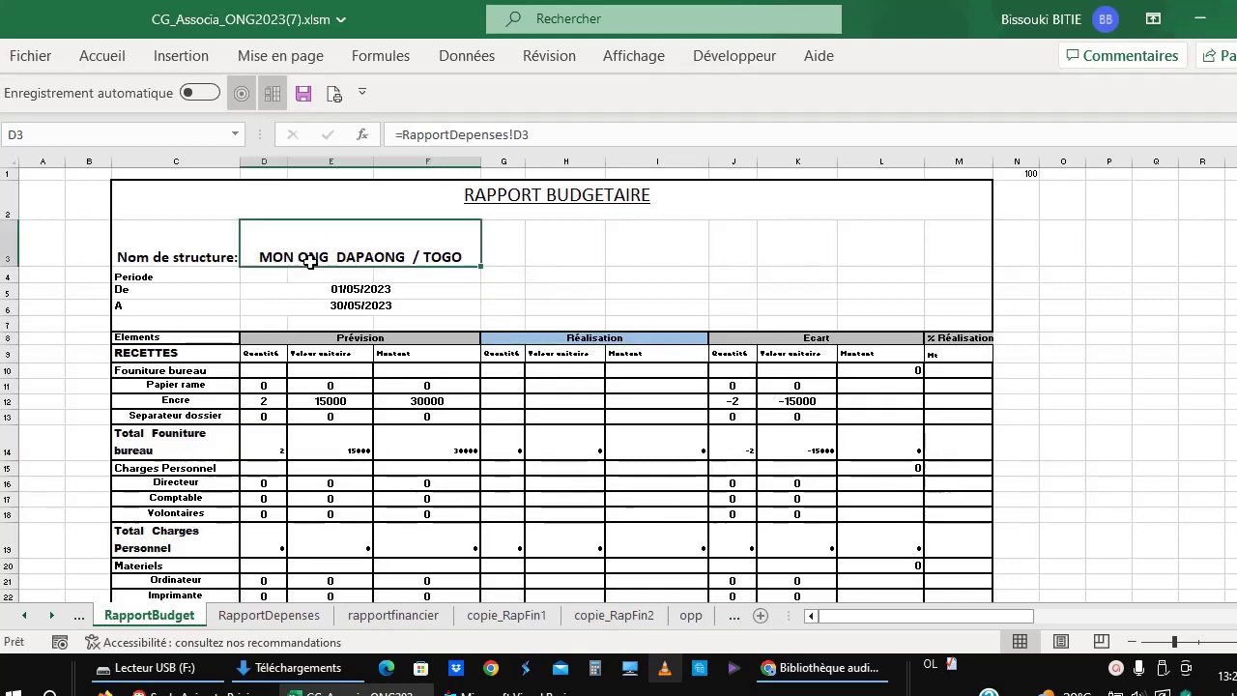
click(434, 284)
key(Down)
key(Down)
key(Down)
key(Down)
key(Down)
key(Down)
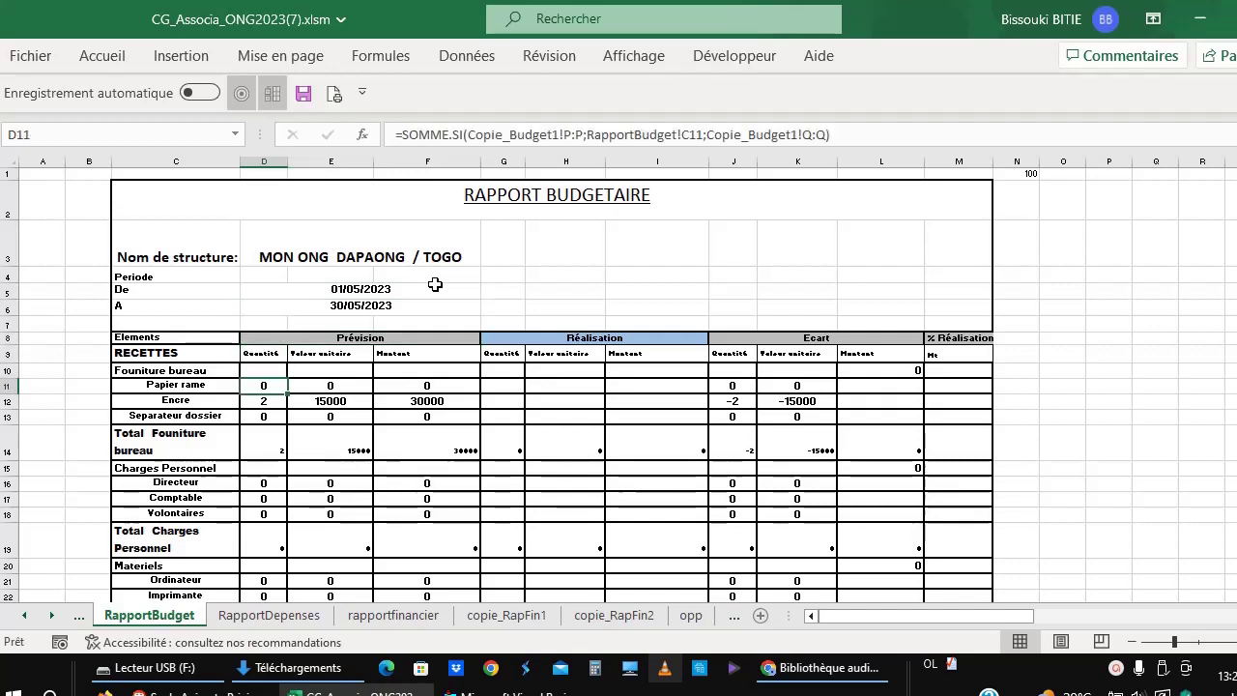
key(Down)
key(Down)
key(Down)
key(Down)
key(Down)
key(Down)
key(Down)
key(Down)
key(Down)
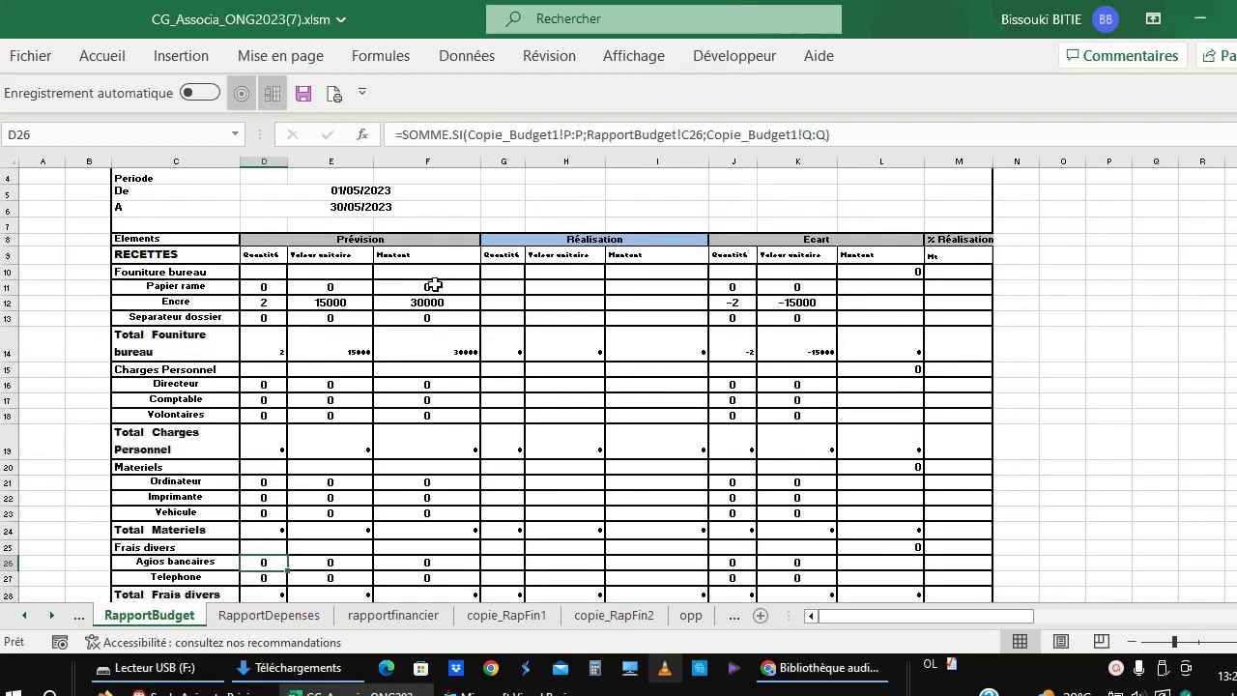
key(Down)
key(Down)
key(Down)
key(Down)
key(Down)
key(Down)
key(Down)
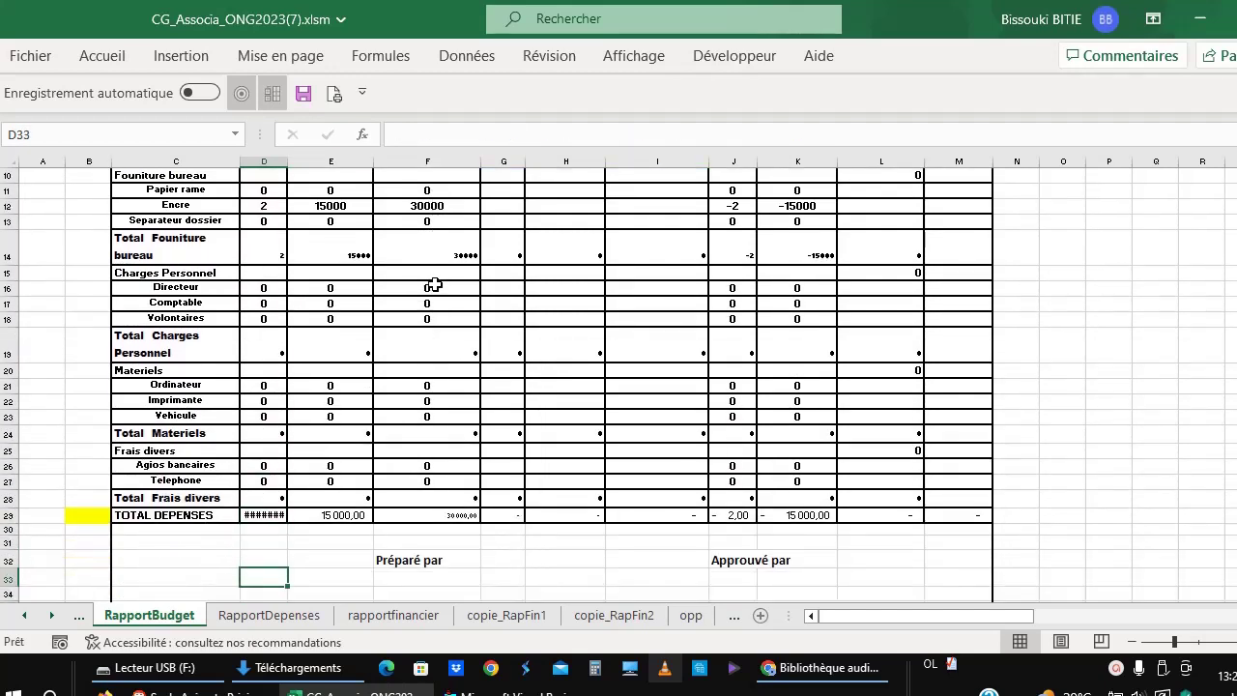
key(Up)
key(Up)
key(Up)
key(Up)
key(Up)
key(Up)
key(Up)
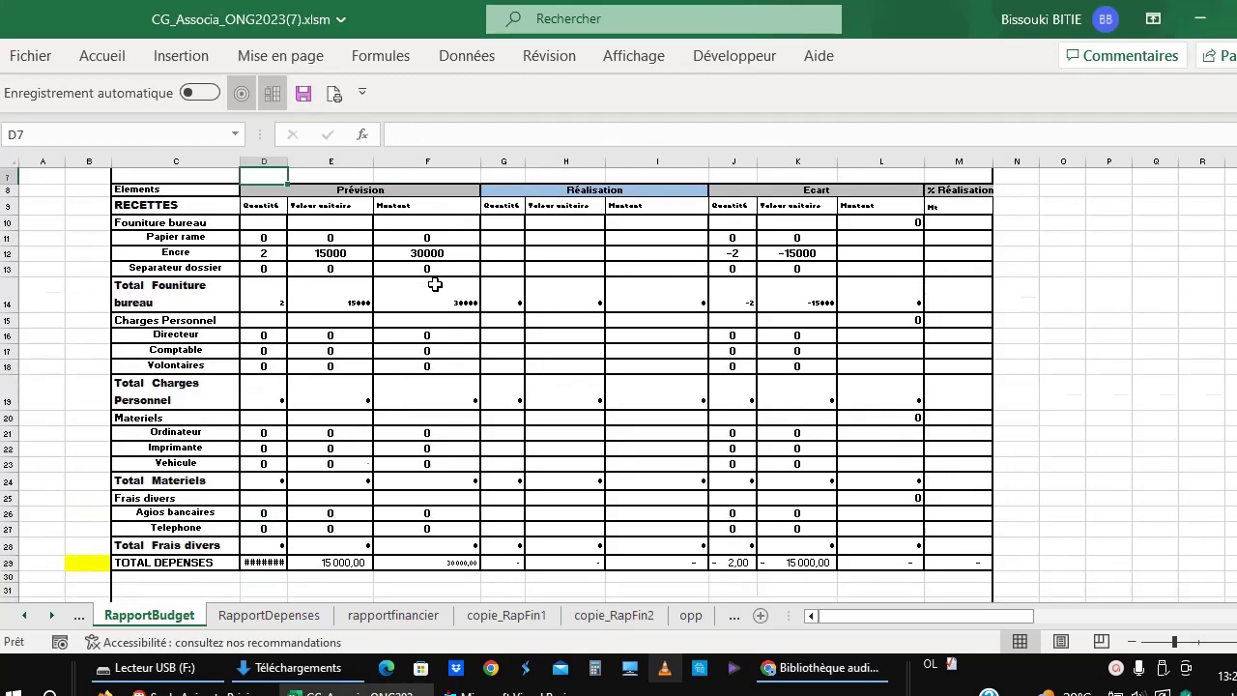
key(Up)
key(Up)
key(Up)
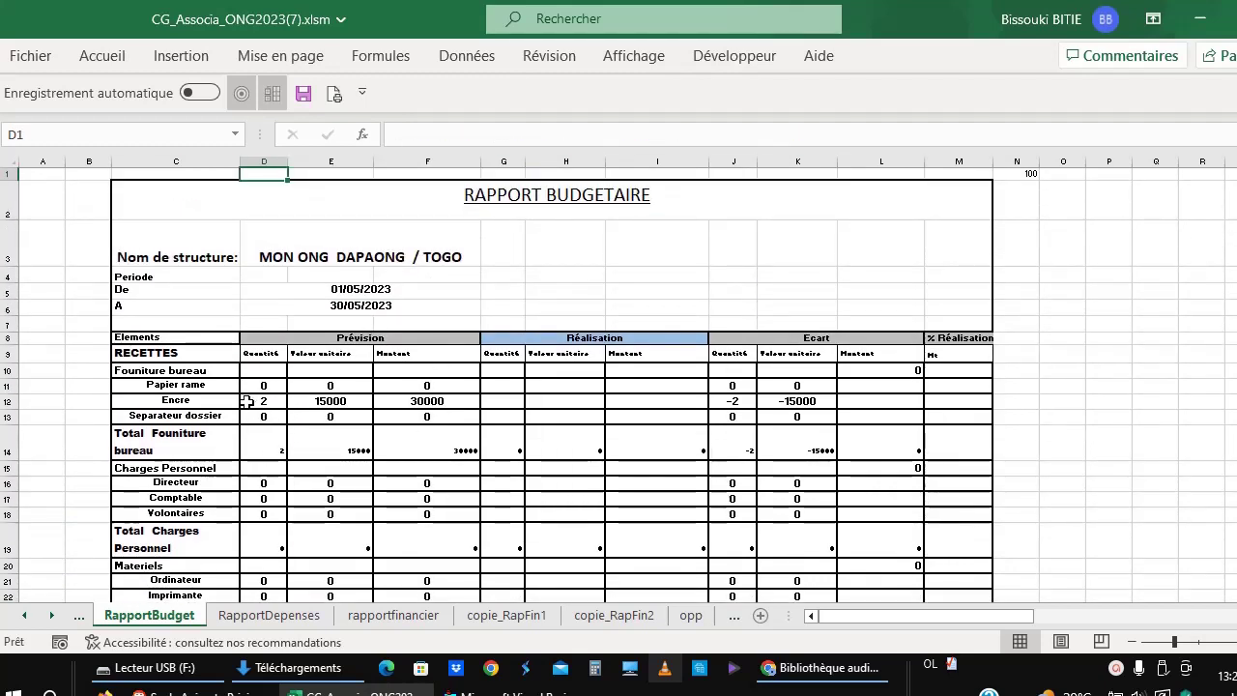
Step: Check the Encre quantity, unit value and amount formulas, then open copie_RapFin1
click(247, 402)
click(325, 401)
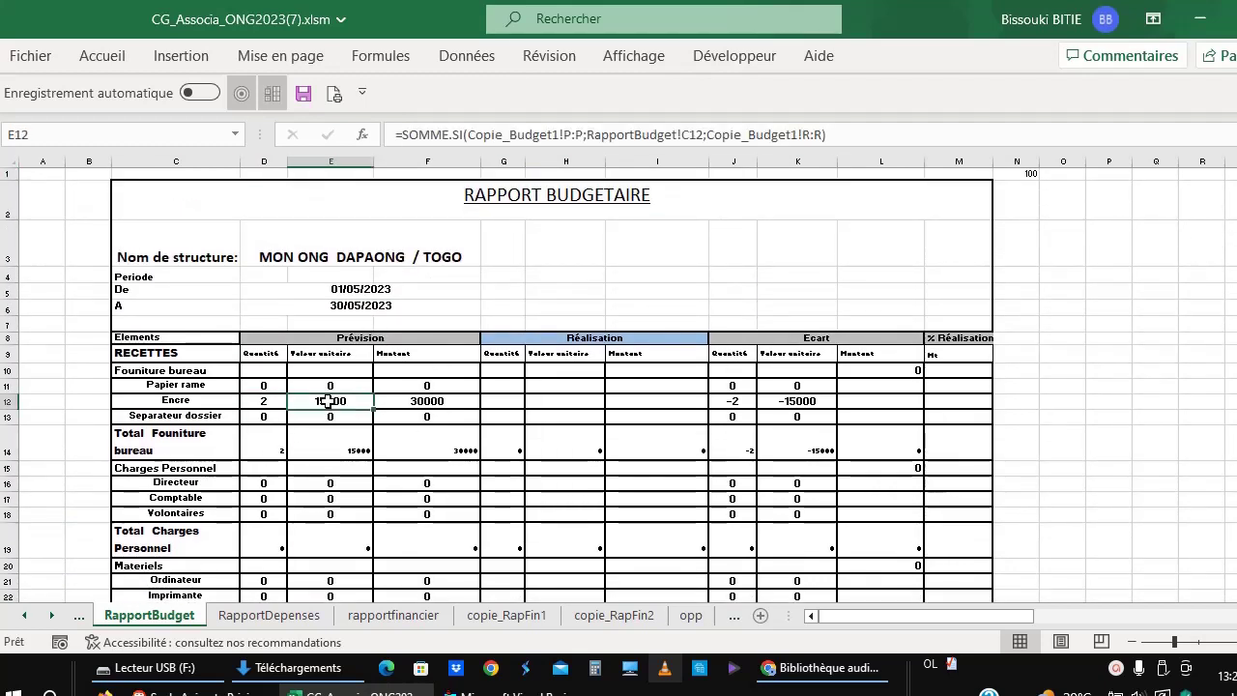
click(433, 400)
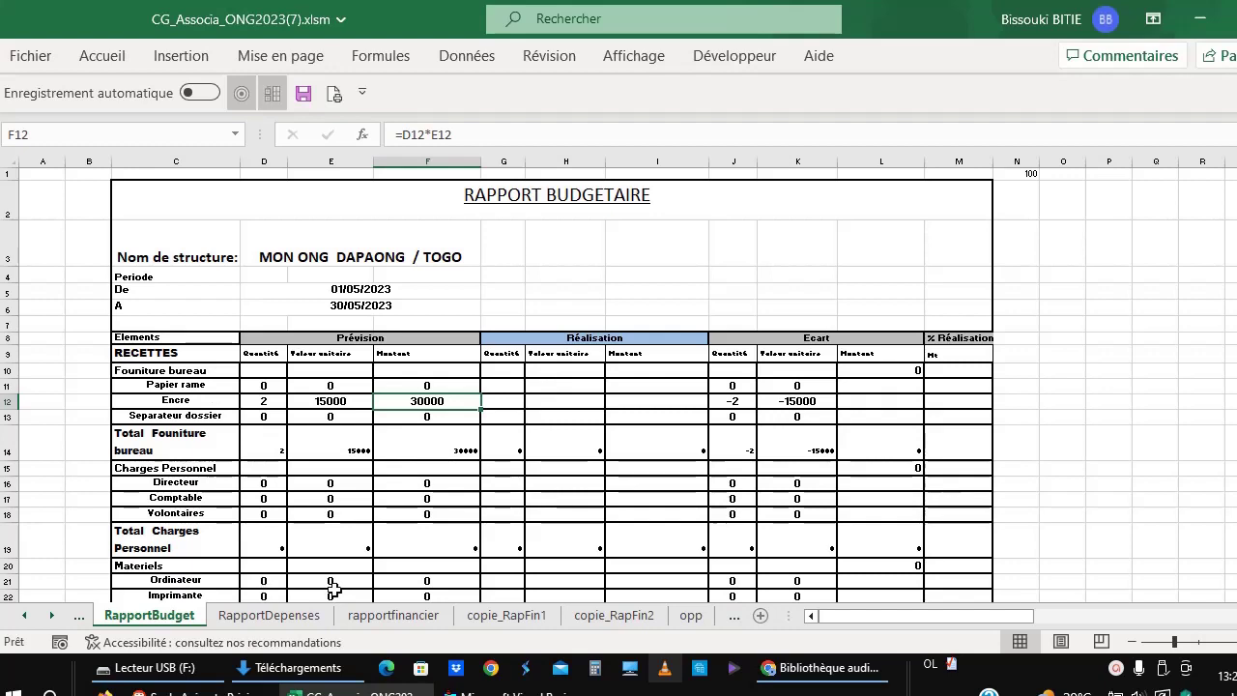
click(531, 615)
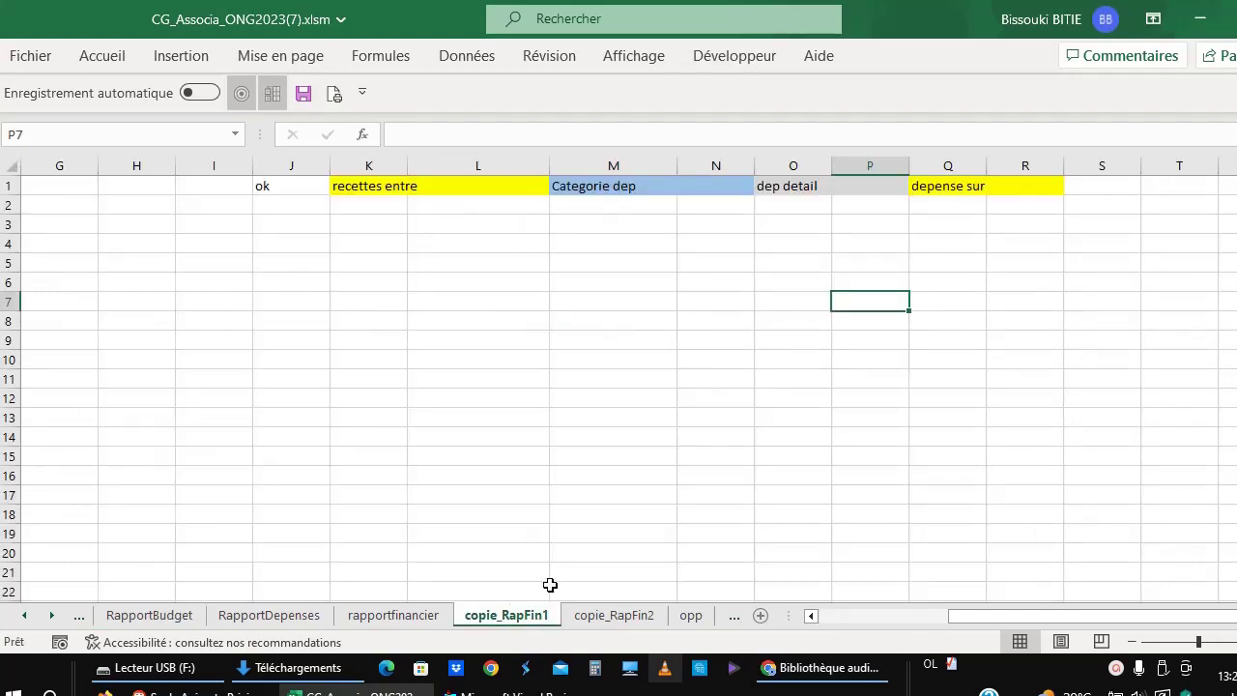
Step: Check the Budget sheet's Founiture bureau, Separateur dossier and Encre formulas, then open Copie_Budget1
click(79, 615)
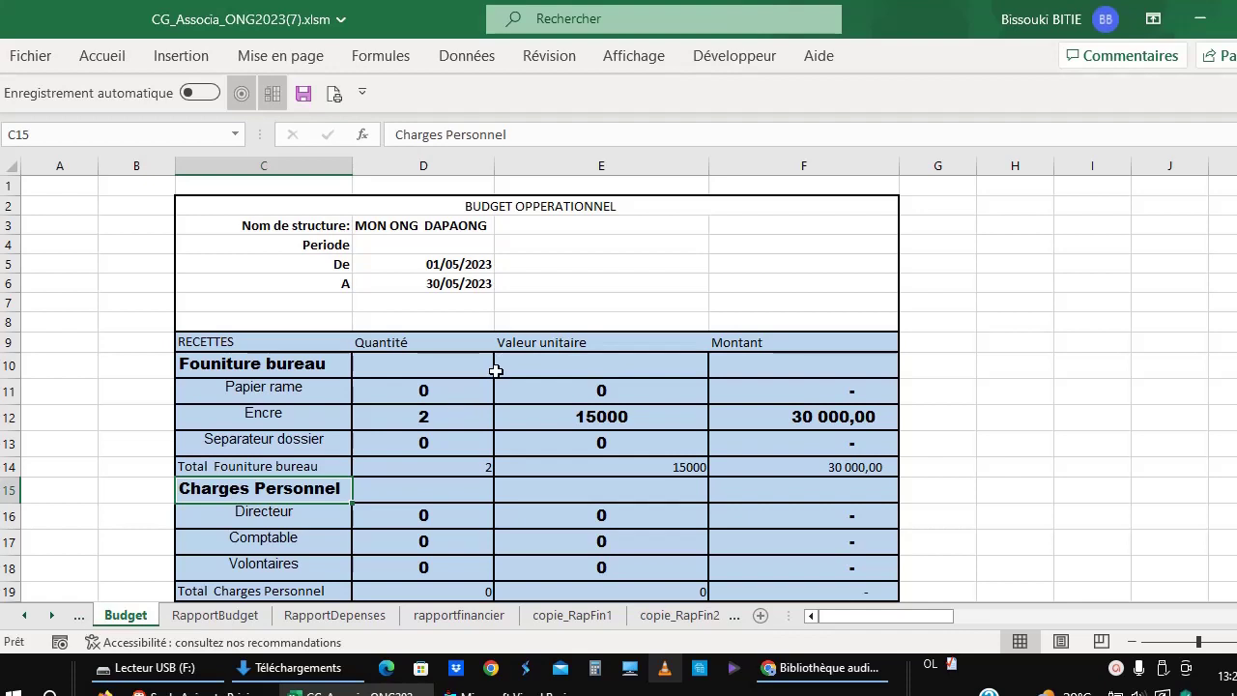
click(464, 359)
click(466, 440)
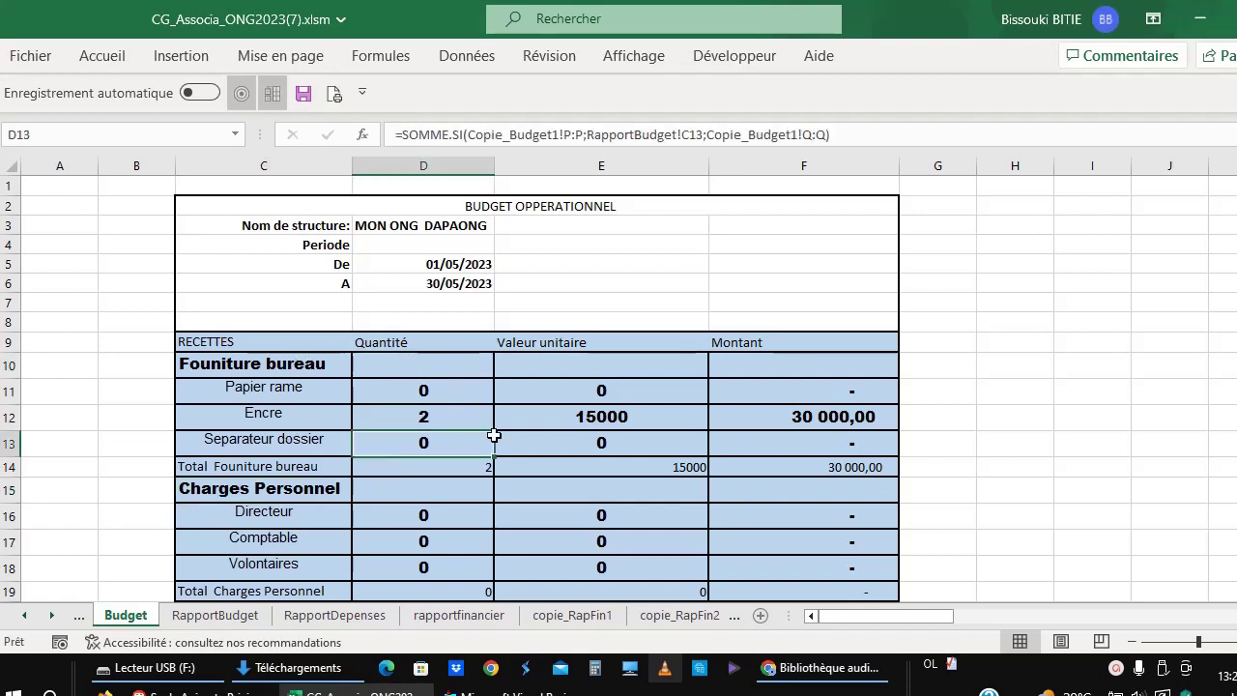
click(539, 415)
click(389, 414)
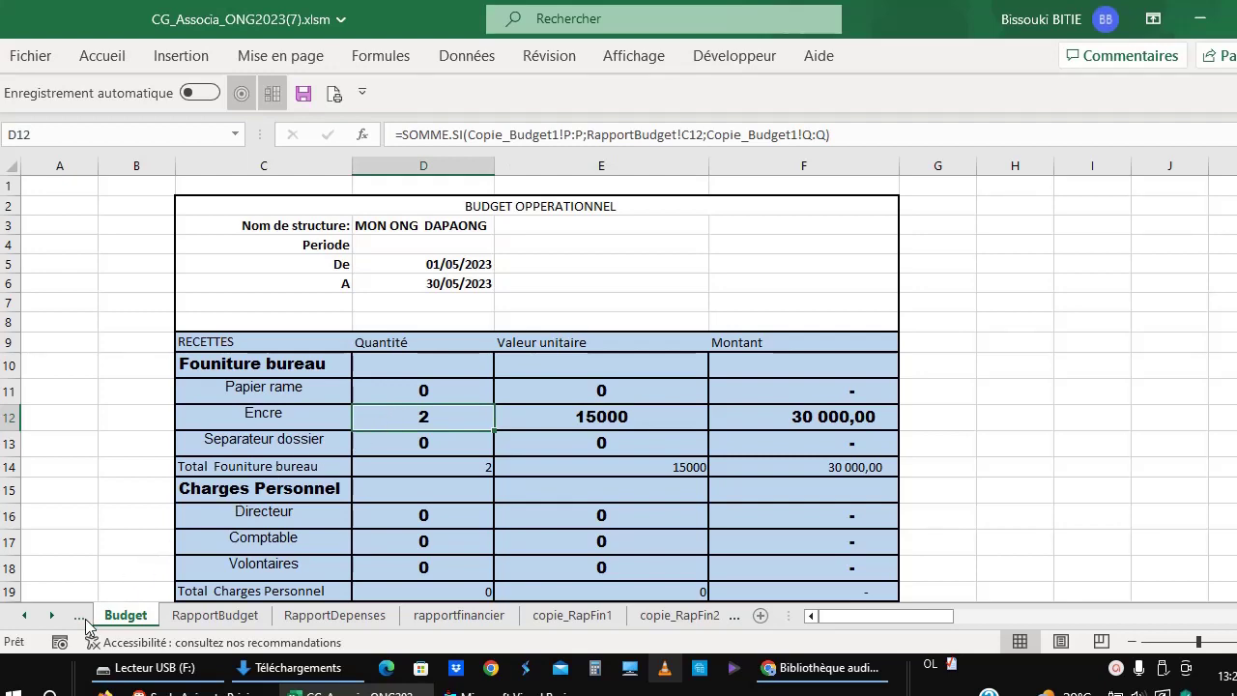
click(85, 619)
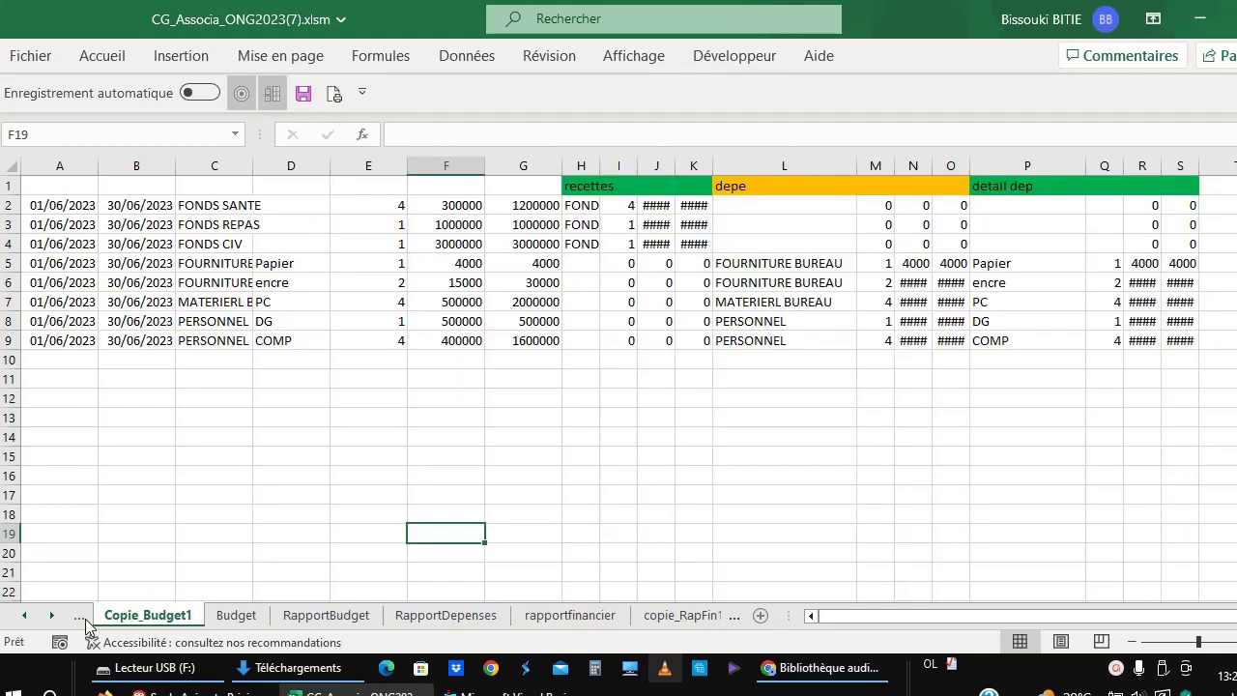
Step: Select empty row 13, then check Listedepense rows 10–11 and the I11 cash and J11 bank balance formulas
click(55, 418)
drag(55, 417, 1196, 426)
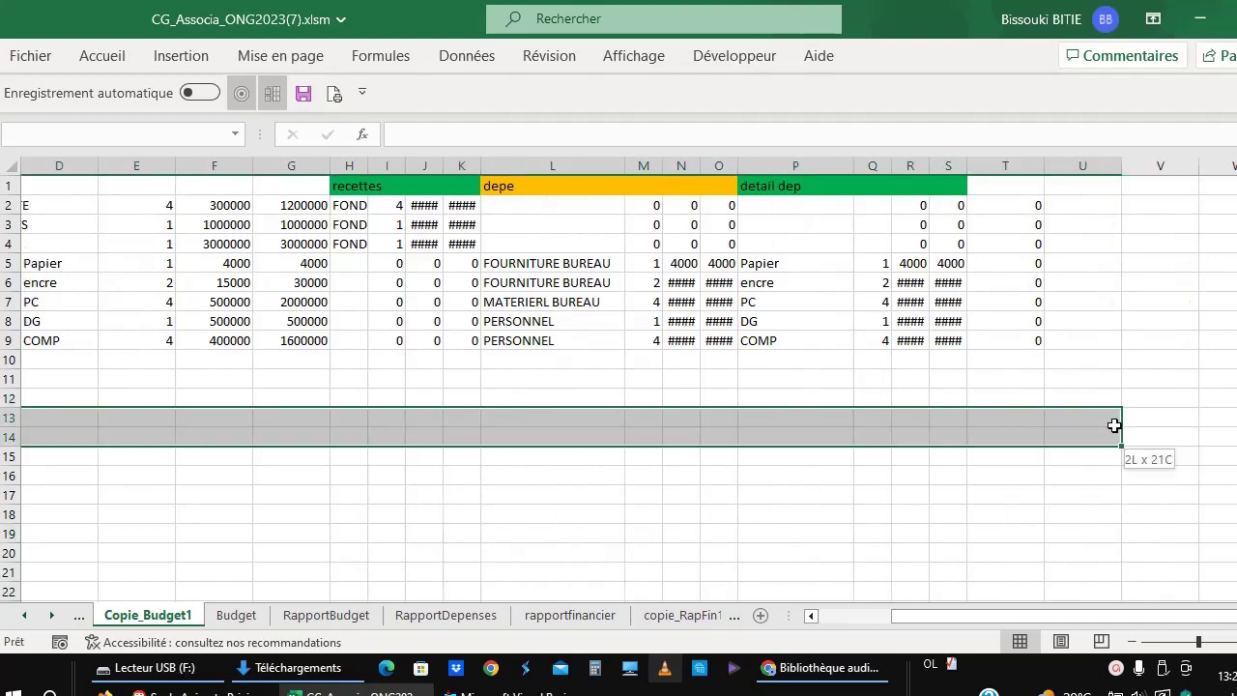
click(80, 616)
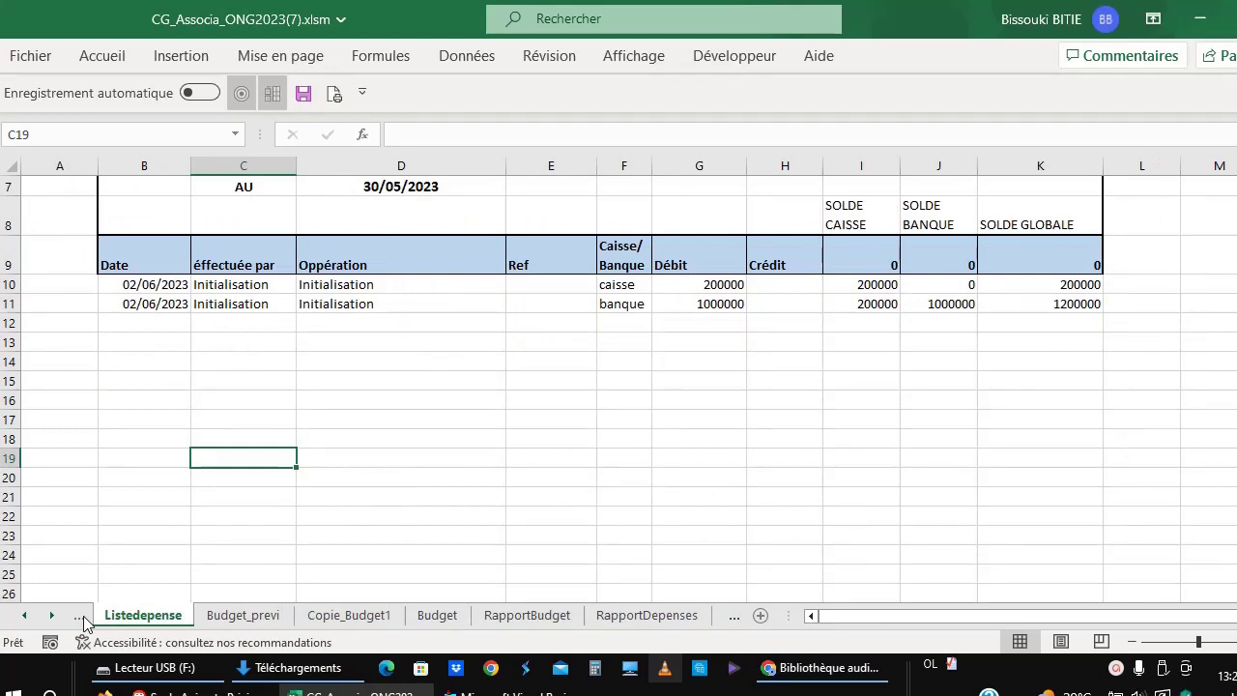
click(242, 298)
click(422, 287)
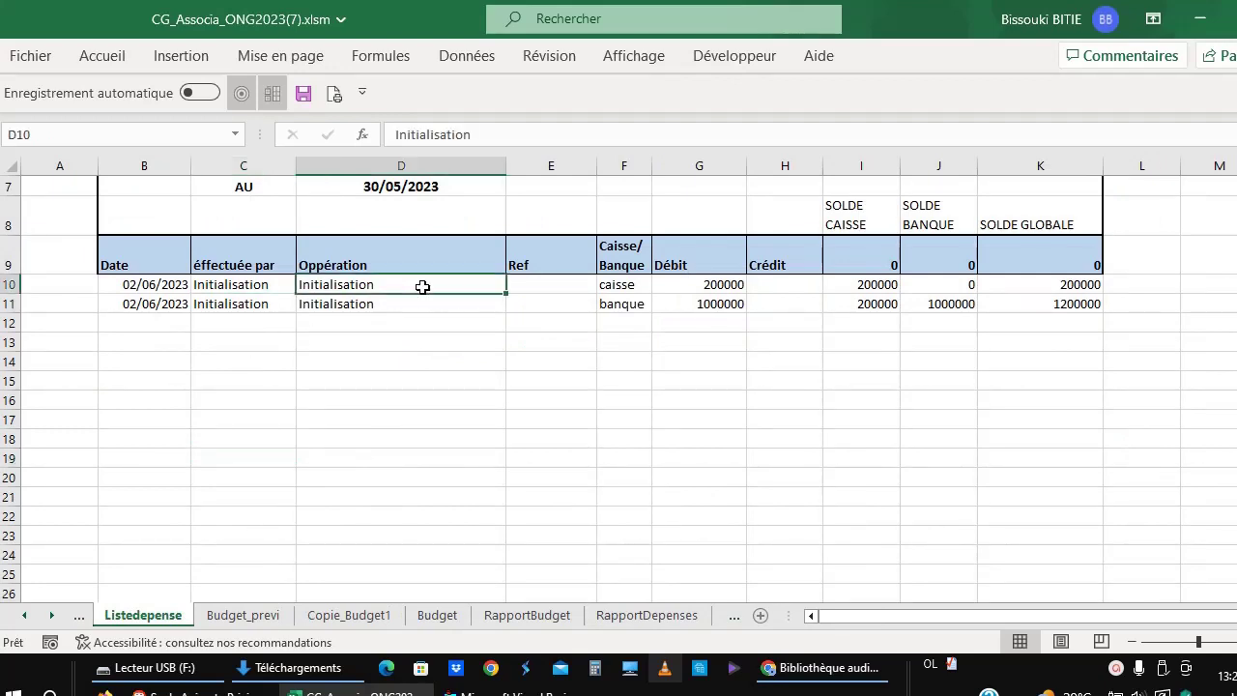
click(637, 286)
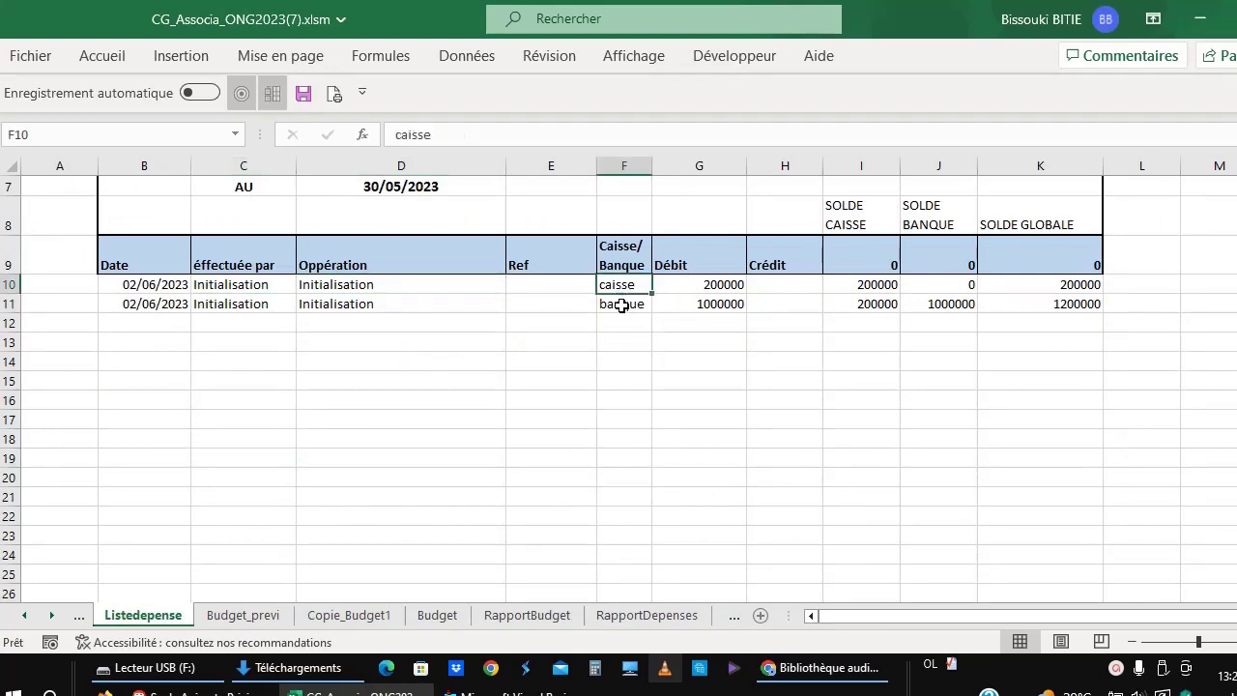
click(621, 305)
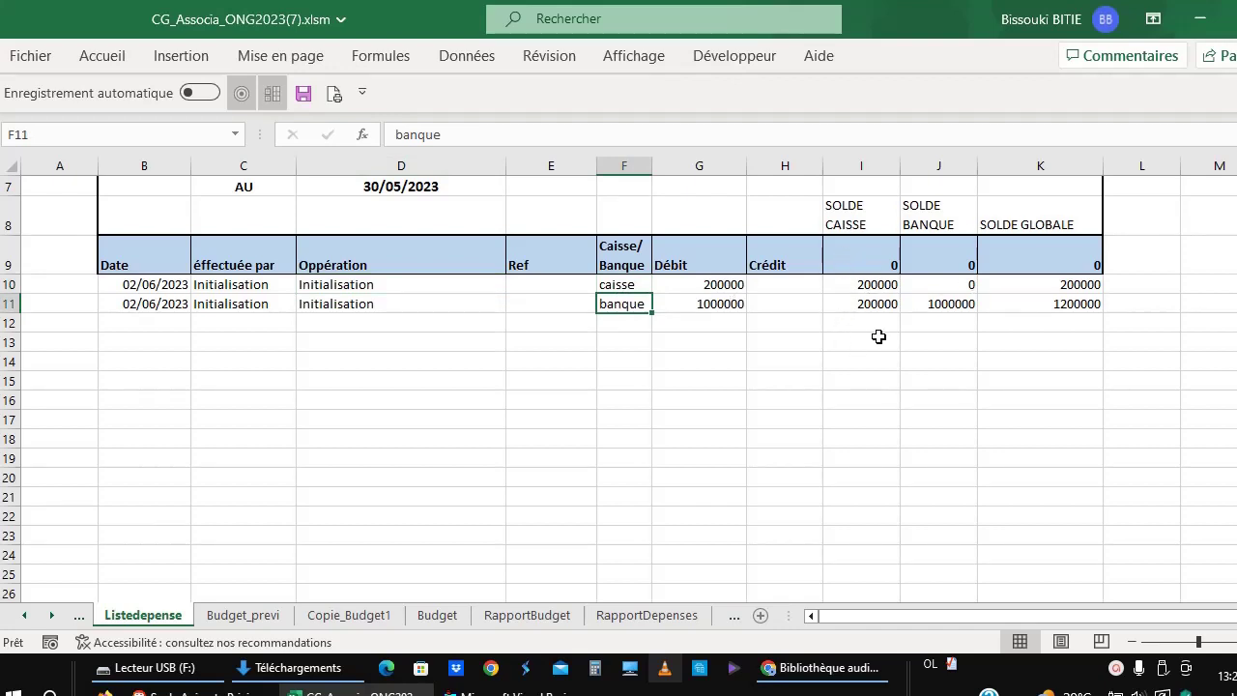
click(858, 306)
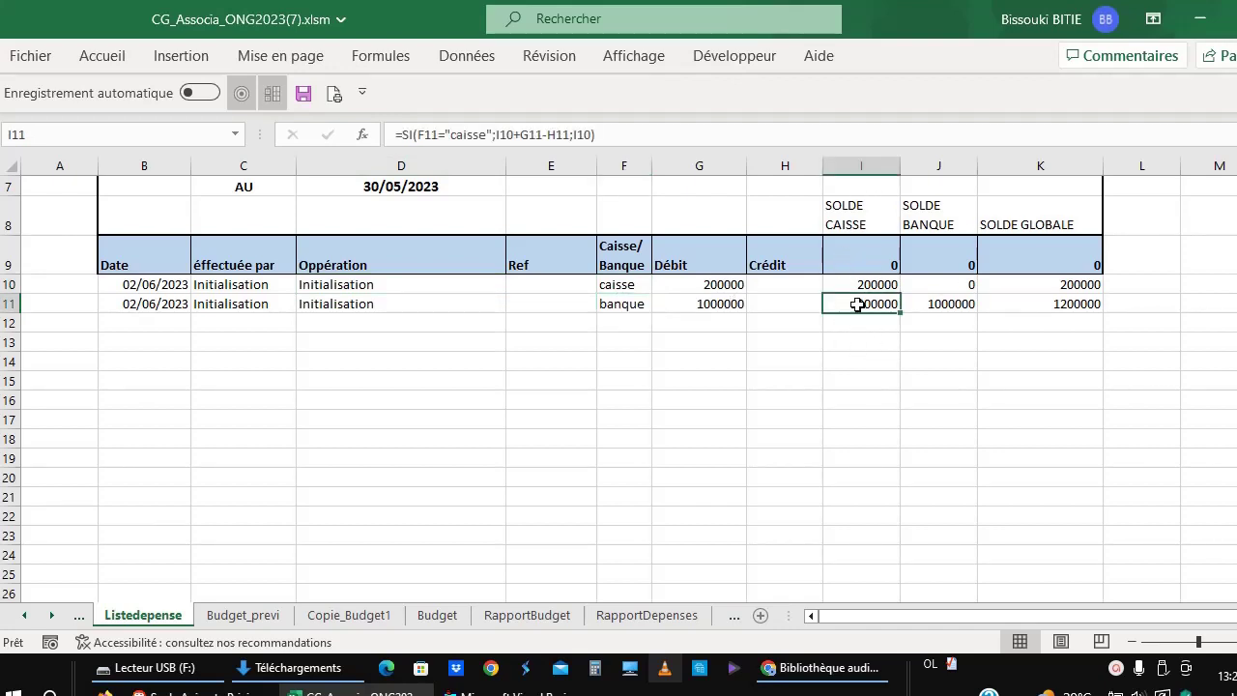
click(944, 299)
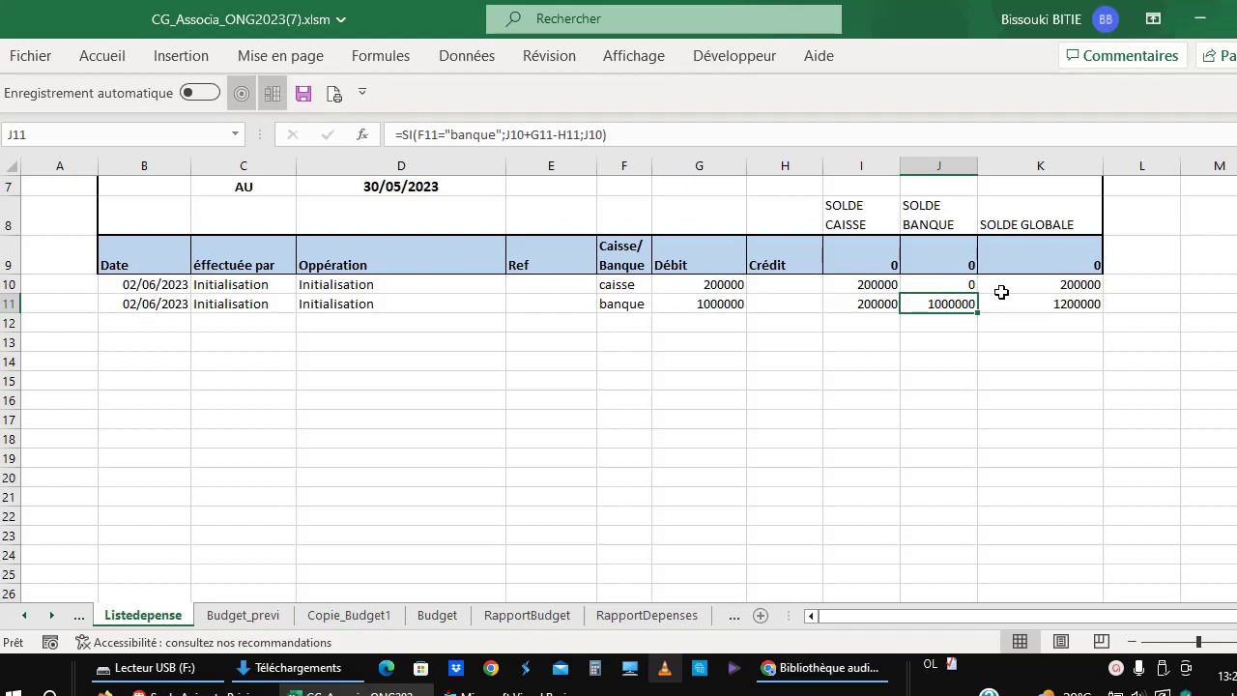
Step: Switch to the banque sheet and bring up the non-profit management form
click(493, 460)
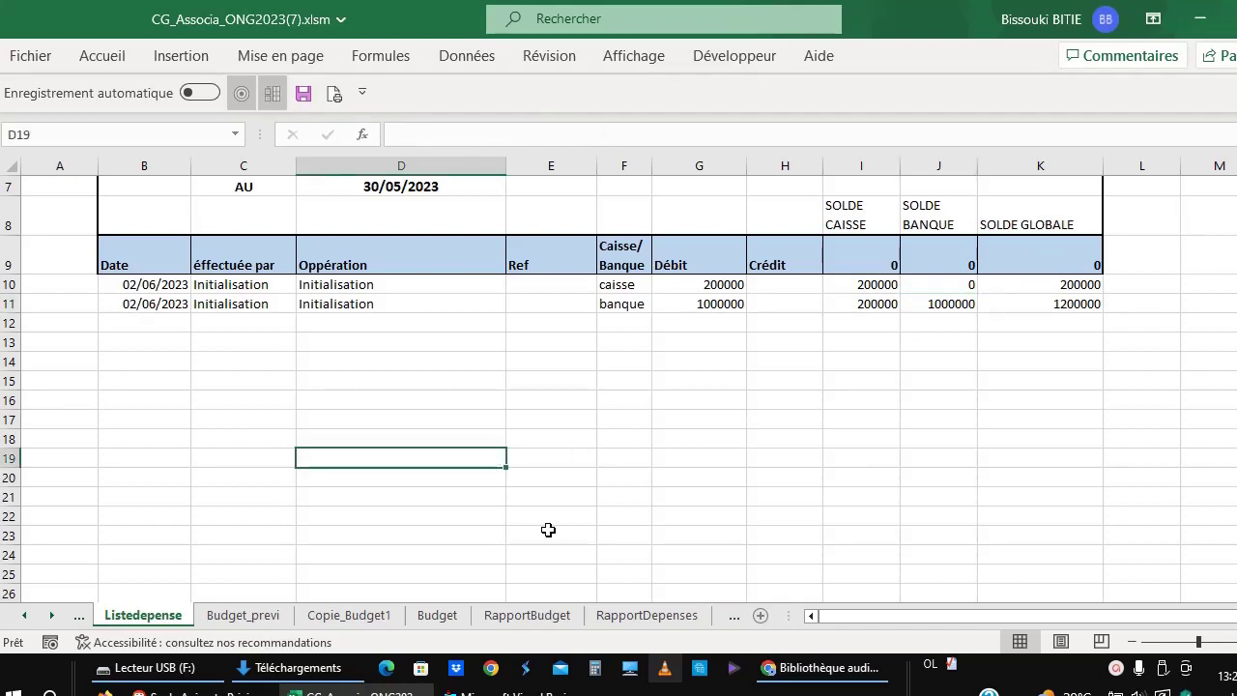
click(732, 616)
click(733, 616)
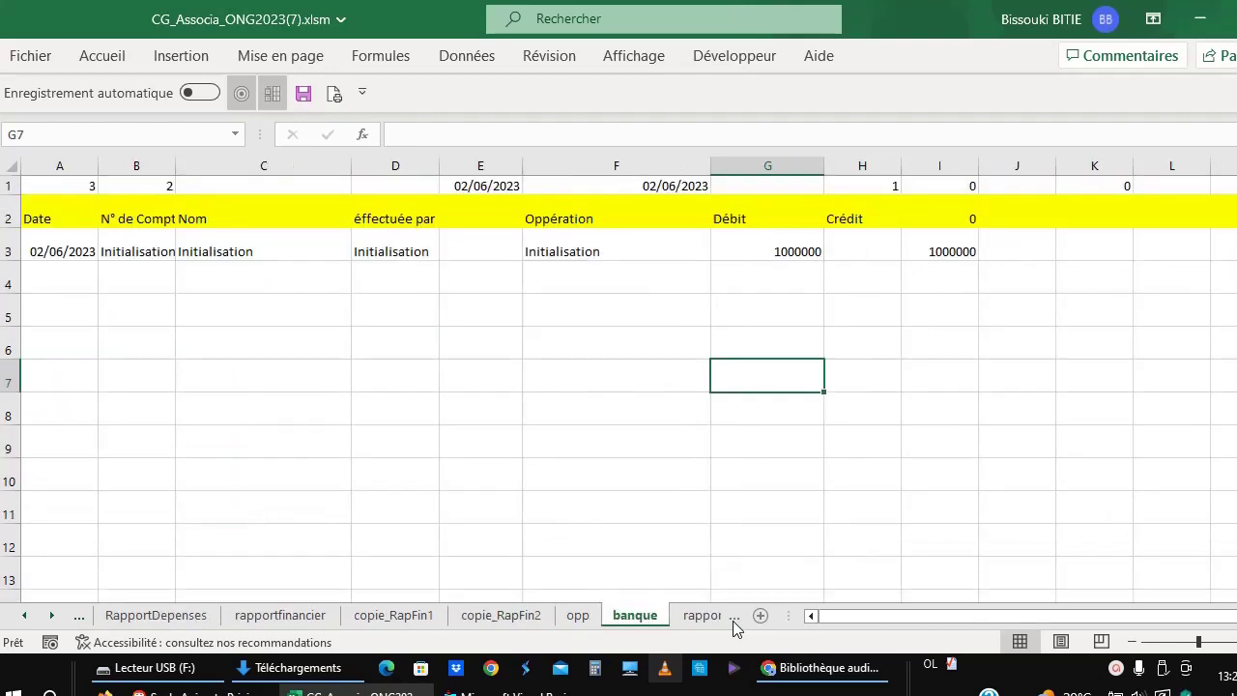
click(732, 617)
click(733, 616)
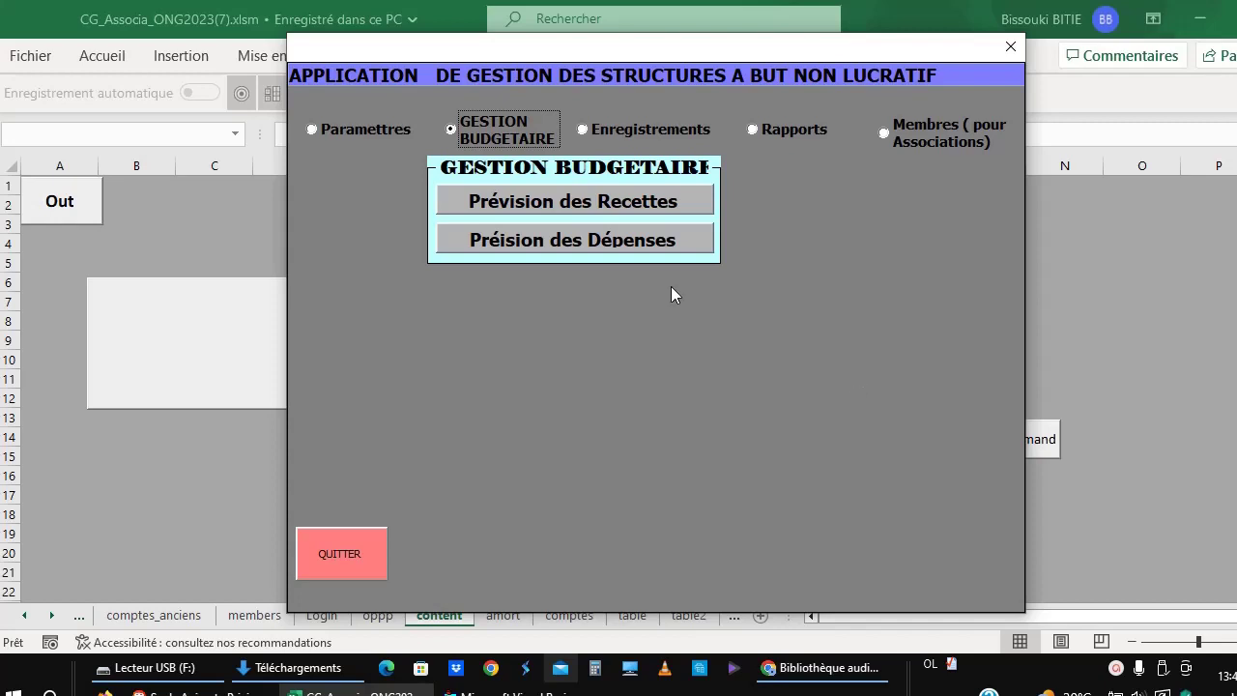
Step: Start a revenue forecast with the budget period set to Juin, 1–30 June 2023
click(543, 203)
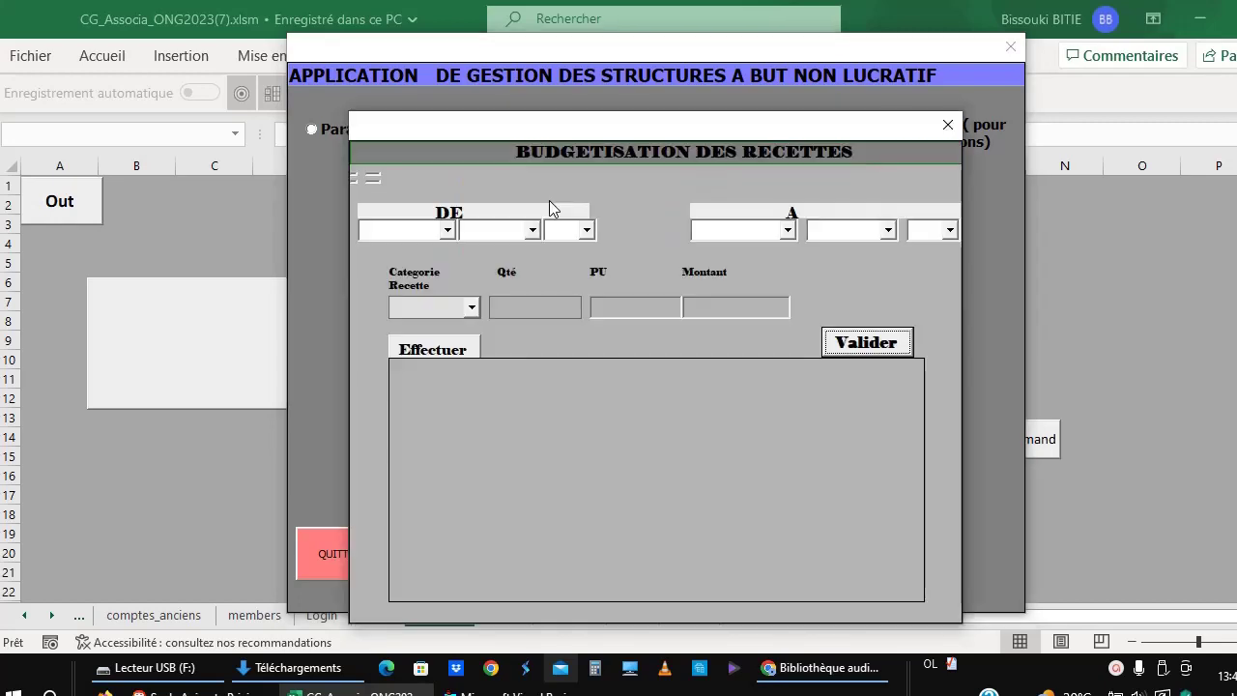
click(445, 232)
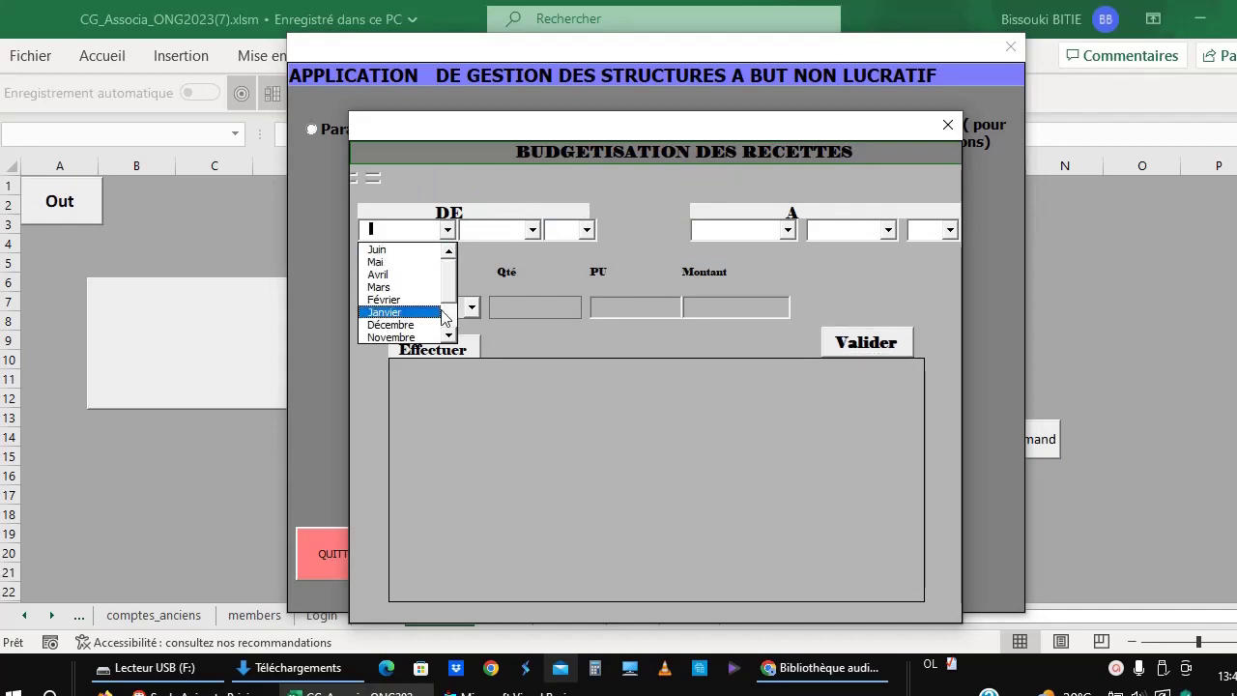
click(403, 249)
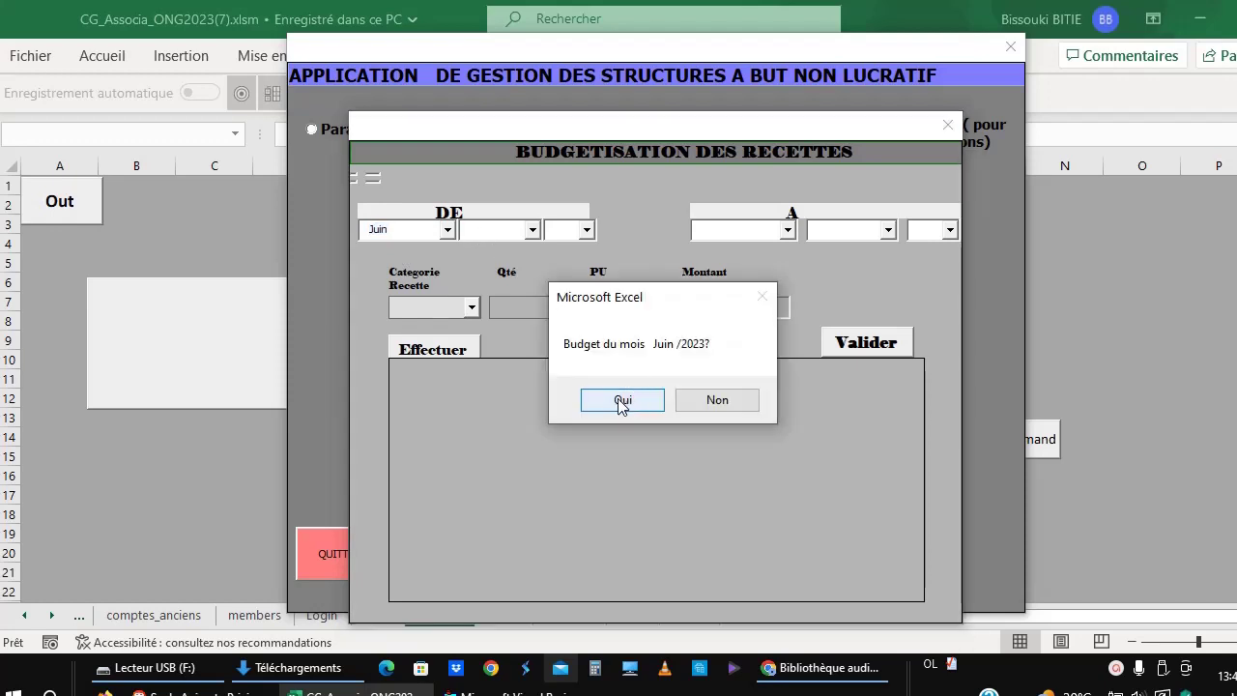
click(618, 401)
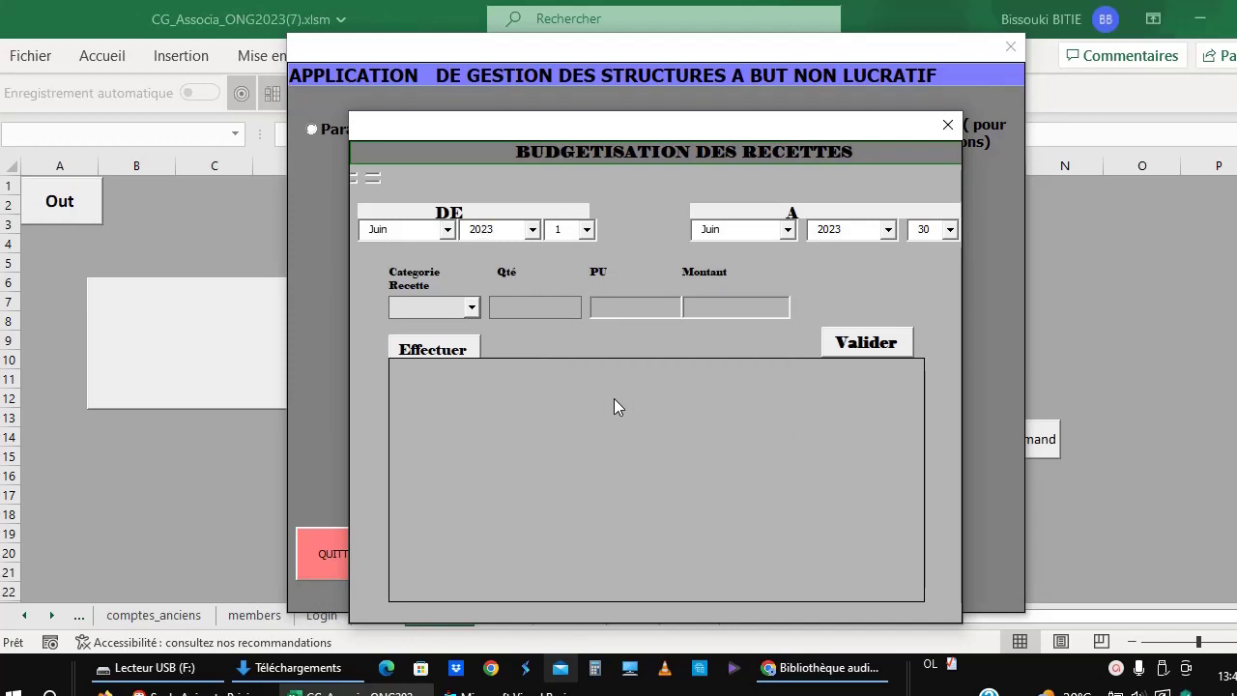
Step: Add June revenue lines for FONDS SANTE (1000000) and the schooling fund (500000)
click(472, 307)
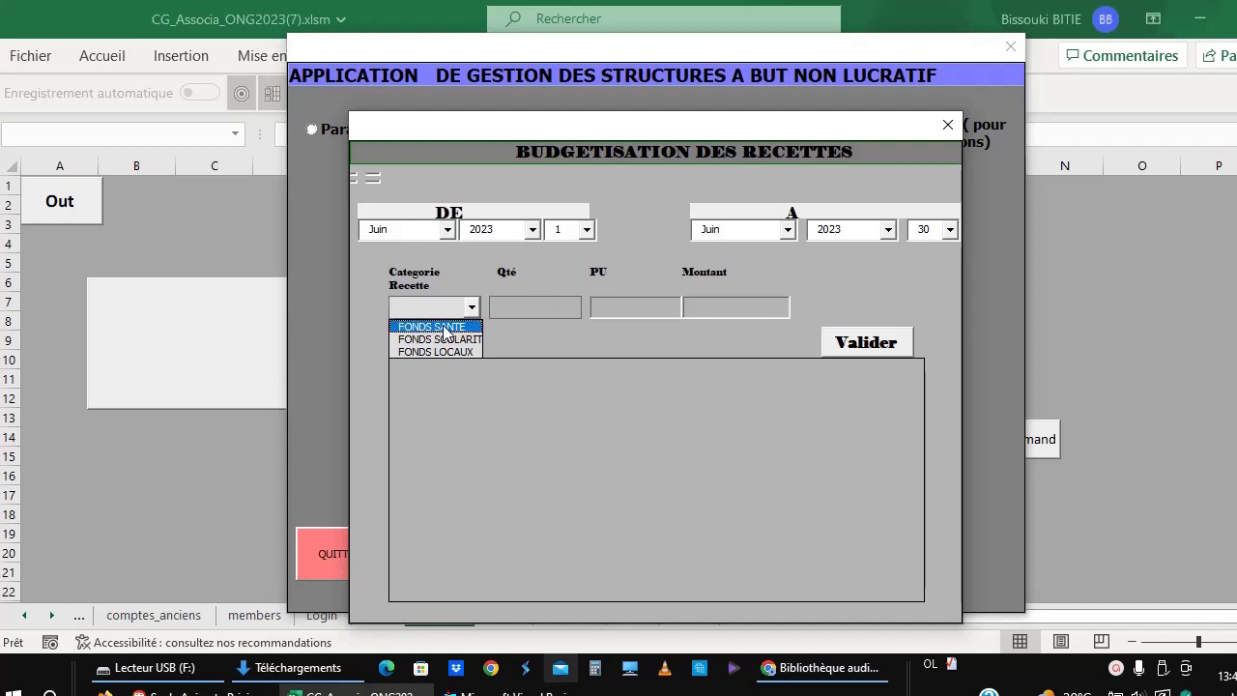
click(445, 327)
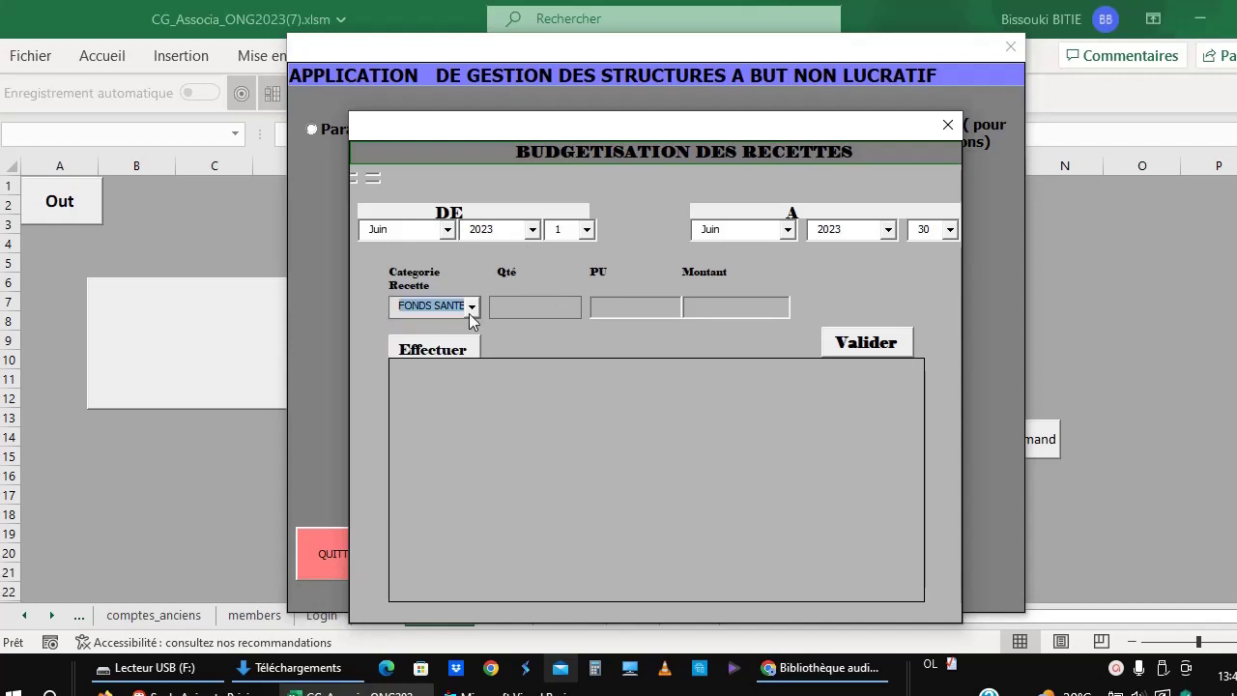
click(534, 309)
text(1000000)
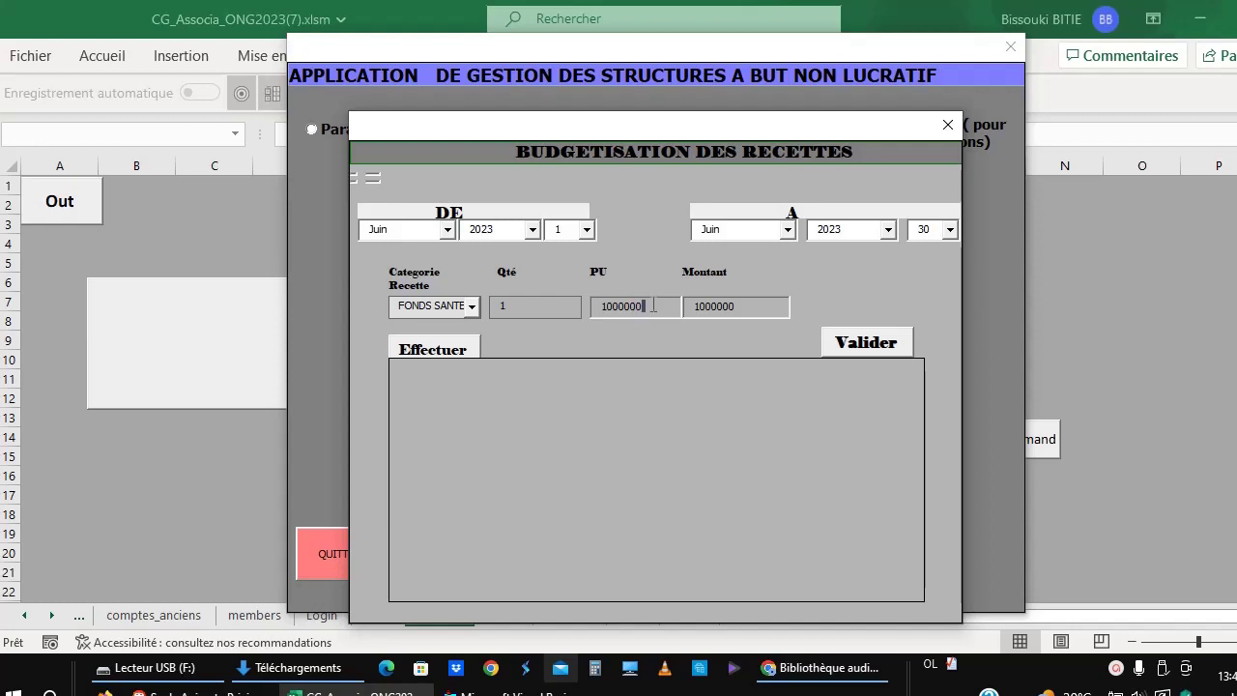
click(437, 353)
click(473, 307)
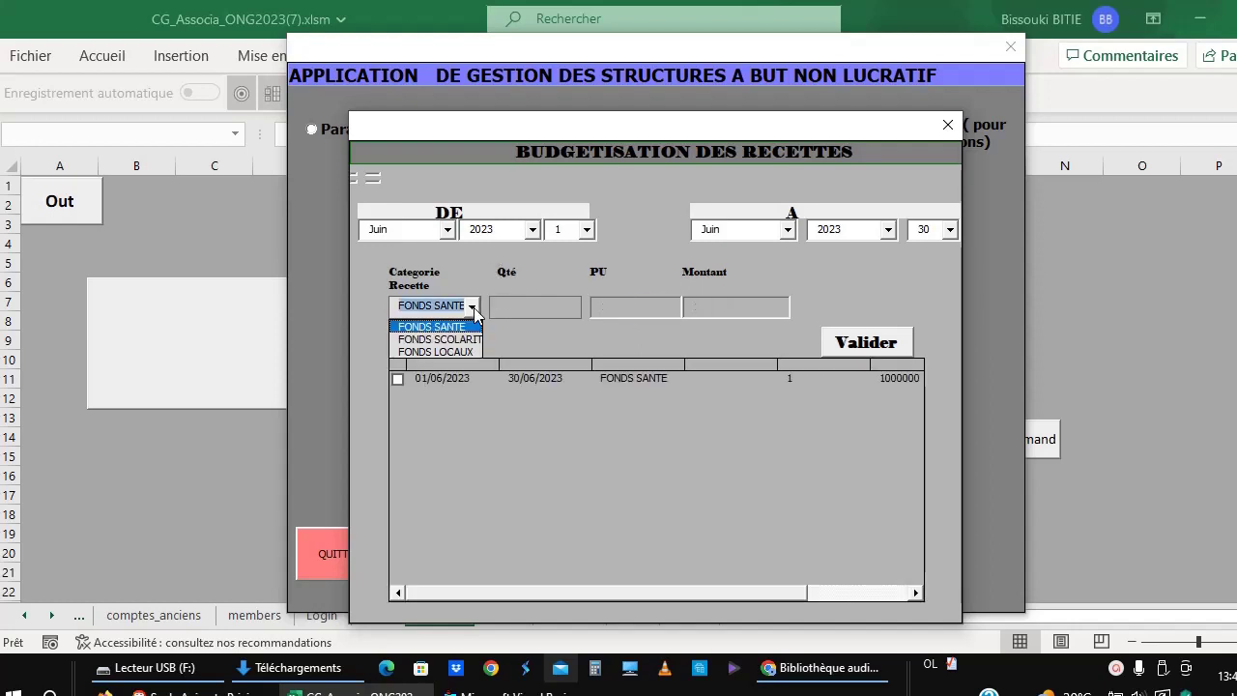
click(454, 337)
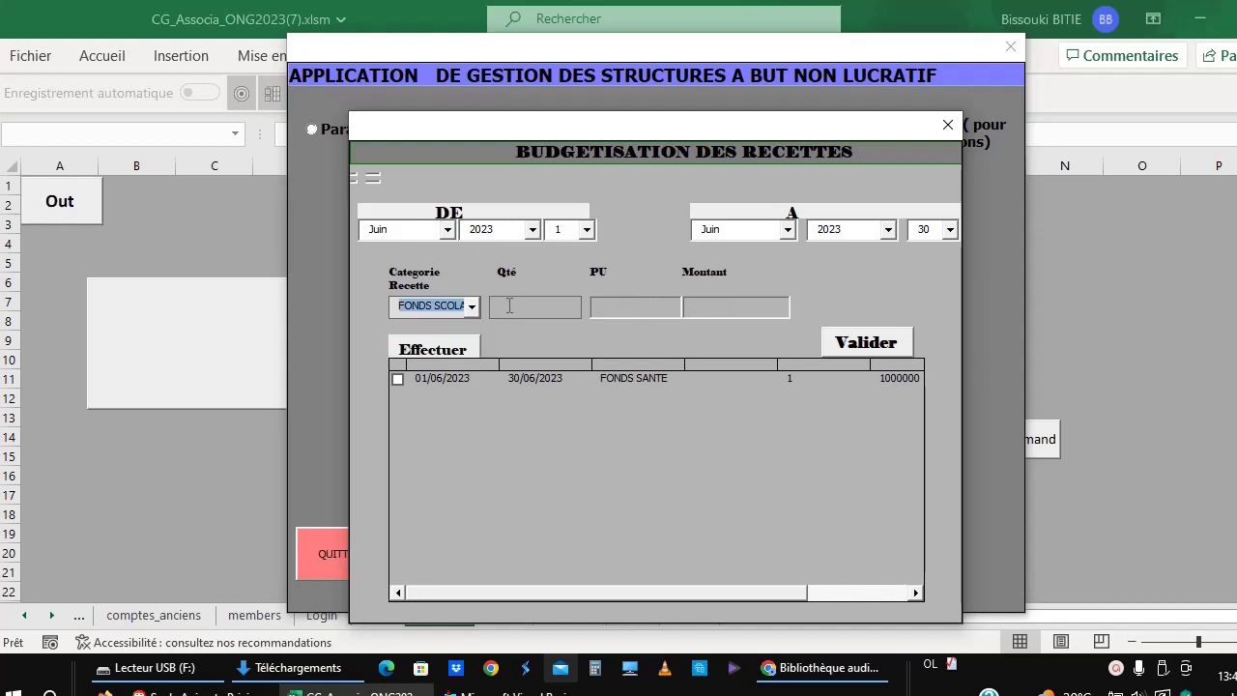
click(509, 305)
text(1)
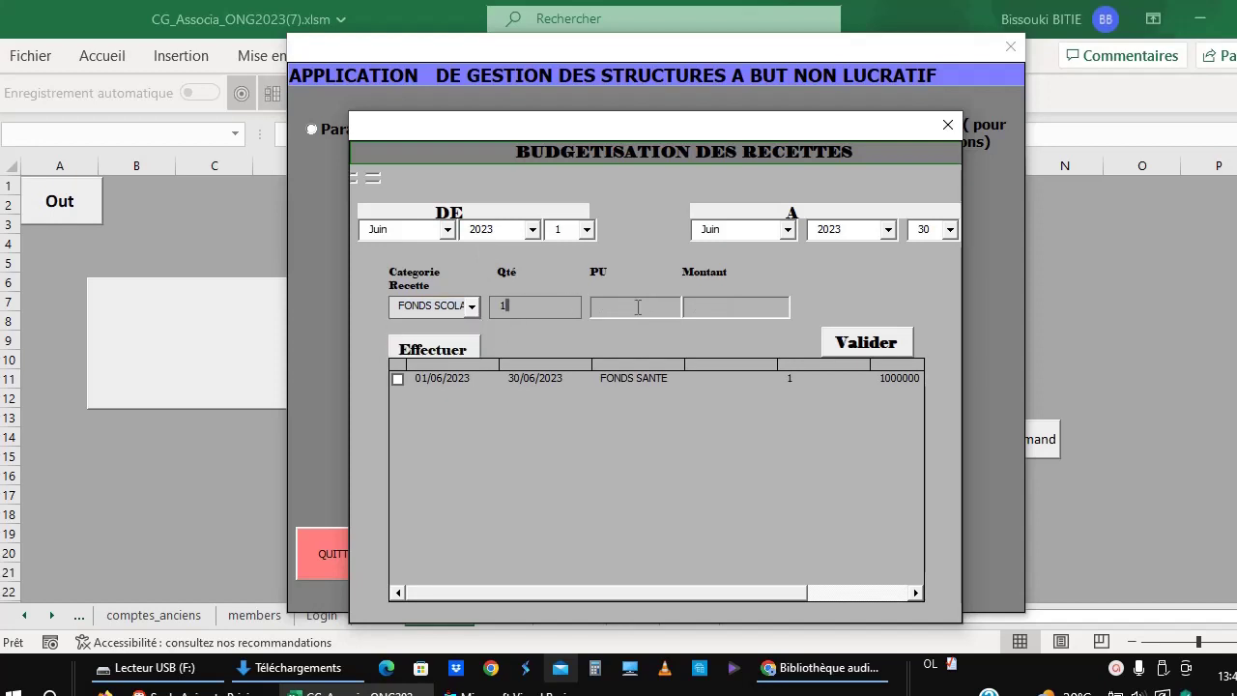
text(500)
key(Return)
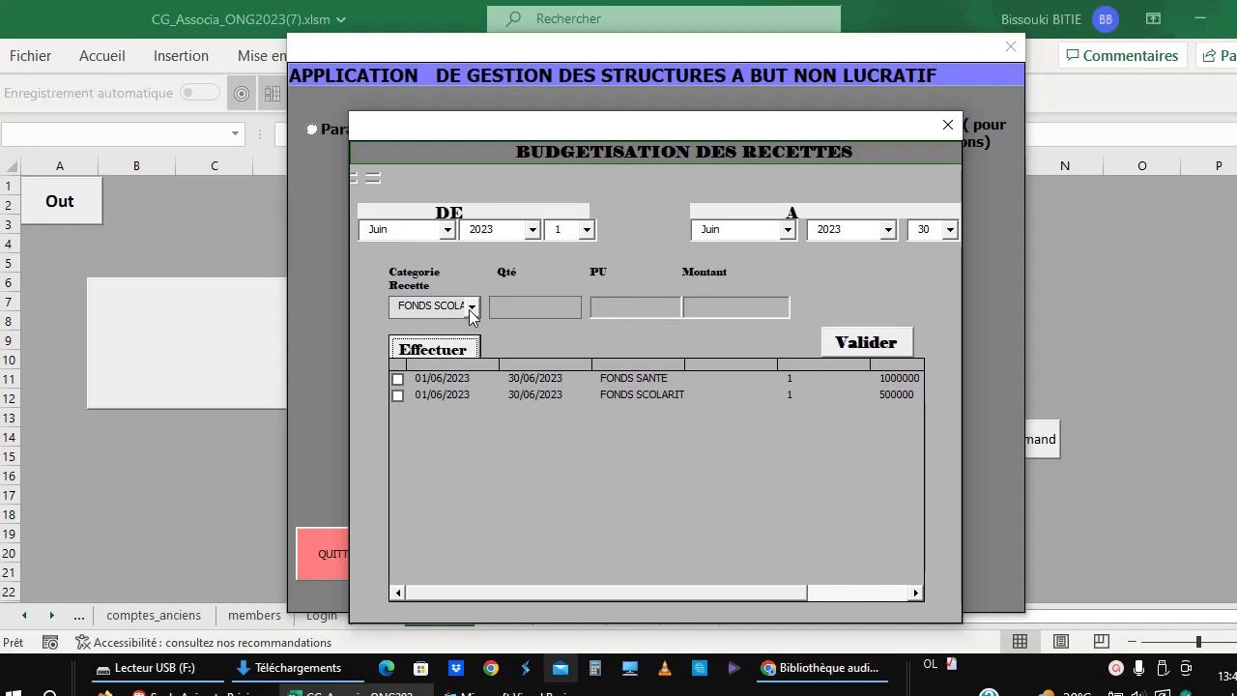
Step: Add a FONDS LOCAUX line at unit price 6000, delete it, and validate the June revenue budget
click(471, 306)
click(447, 352)
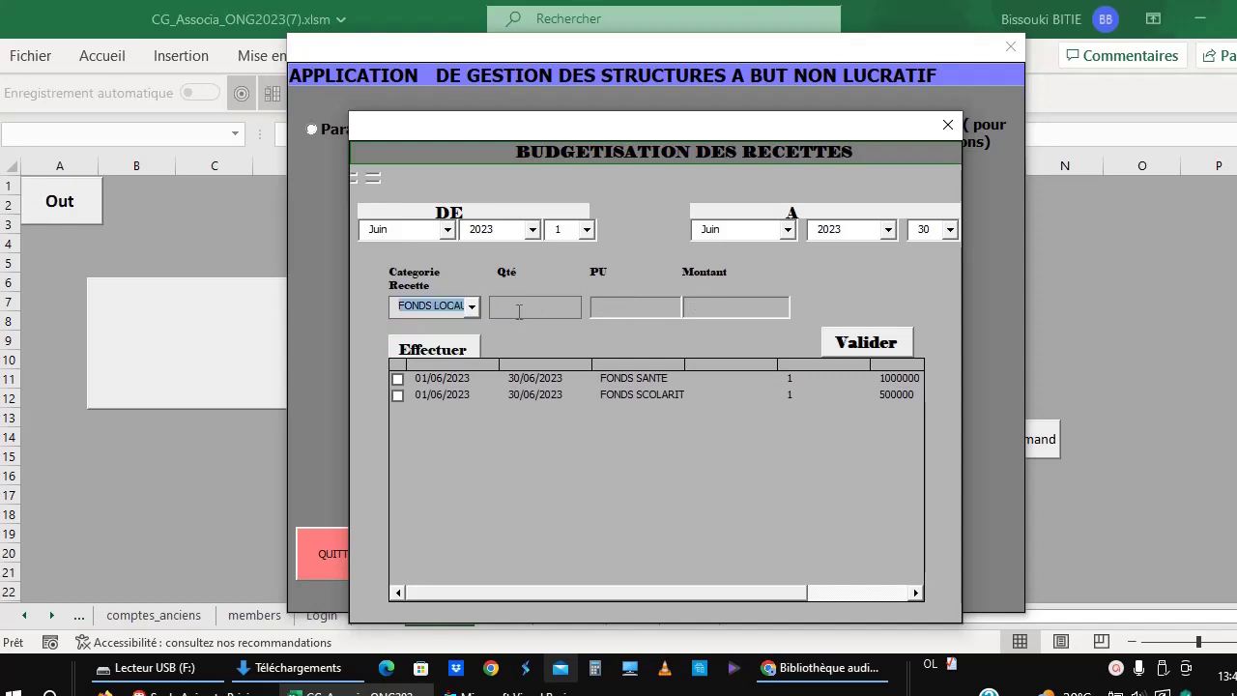
click(521, 308)
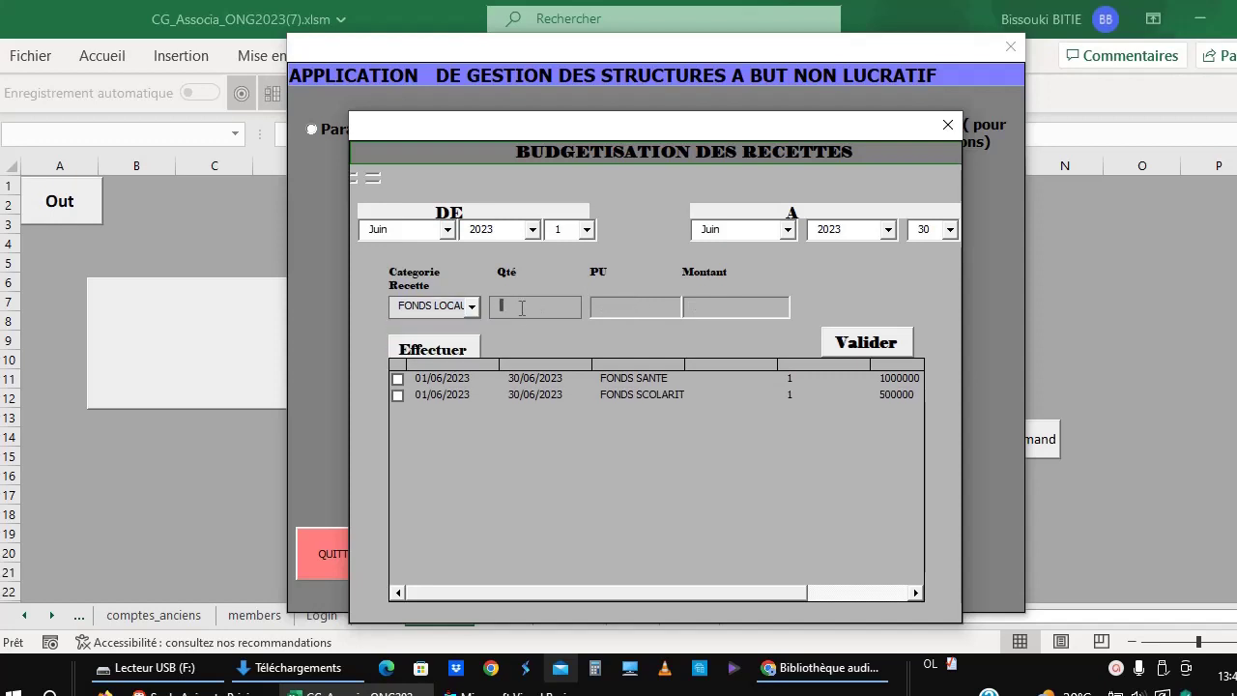
text(1)
click(640, 307)
text(600000)
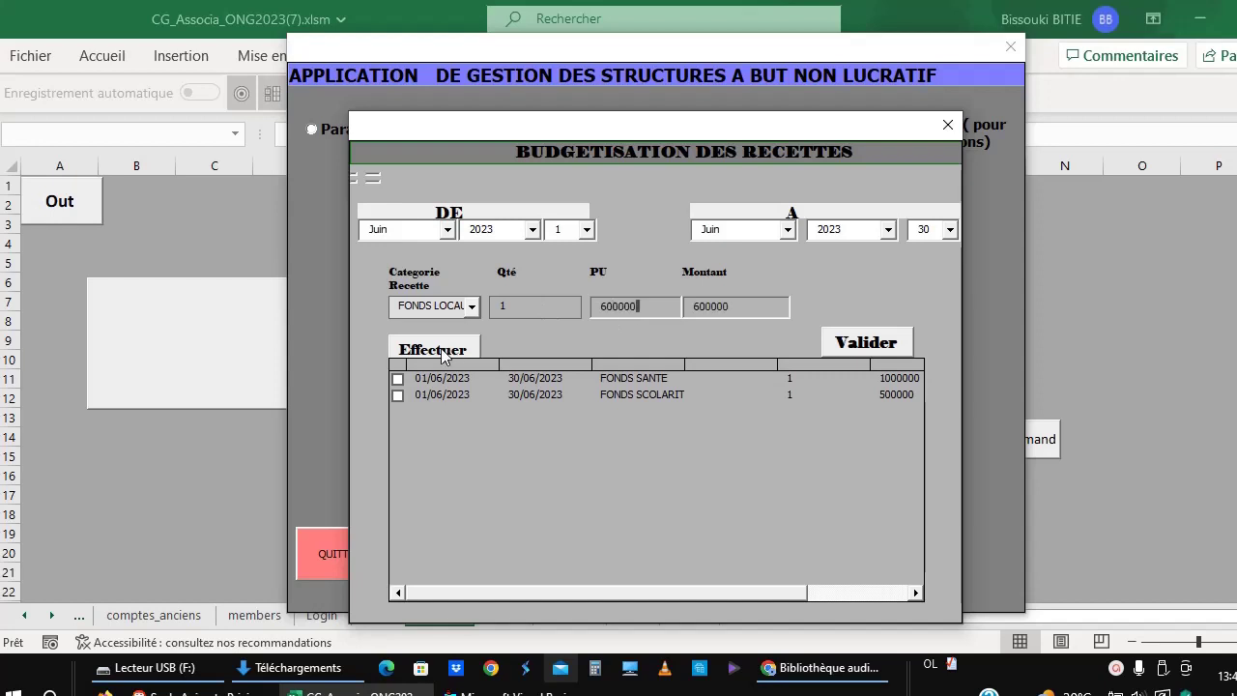
click(446, 350)
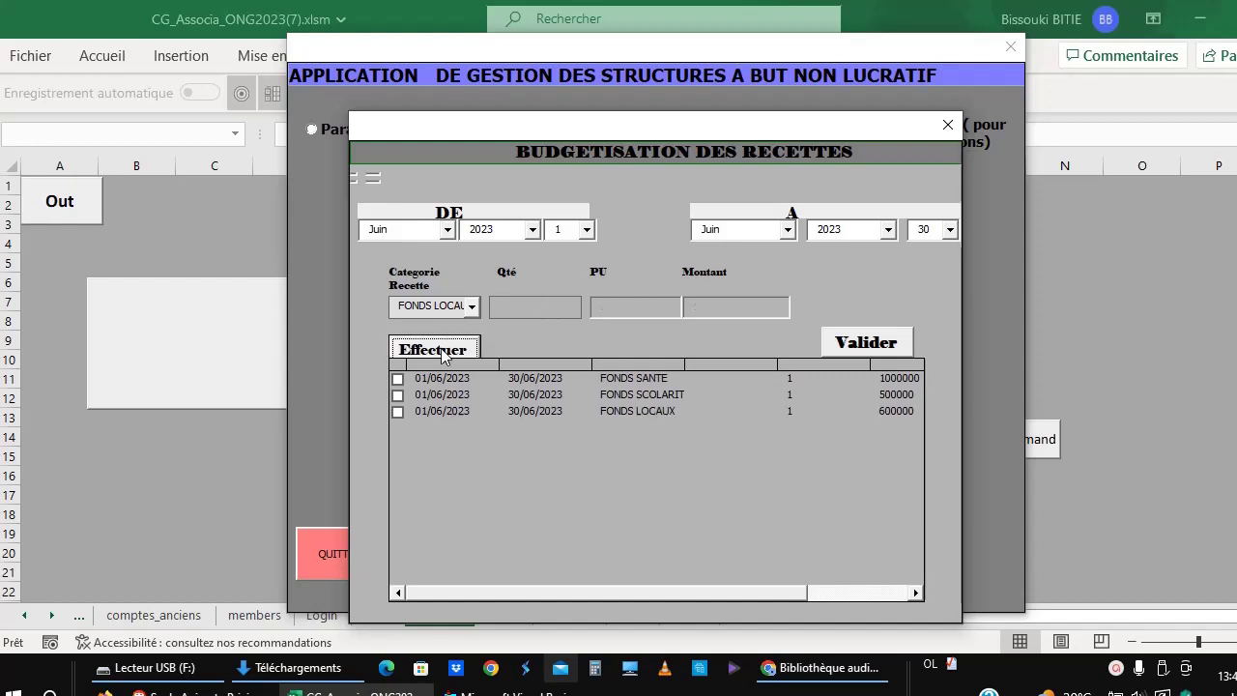
click(553, 407)
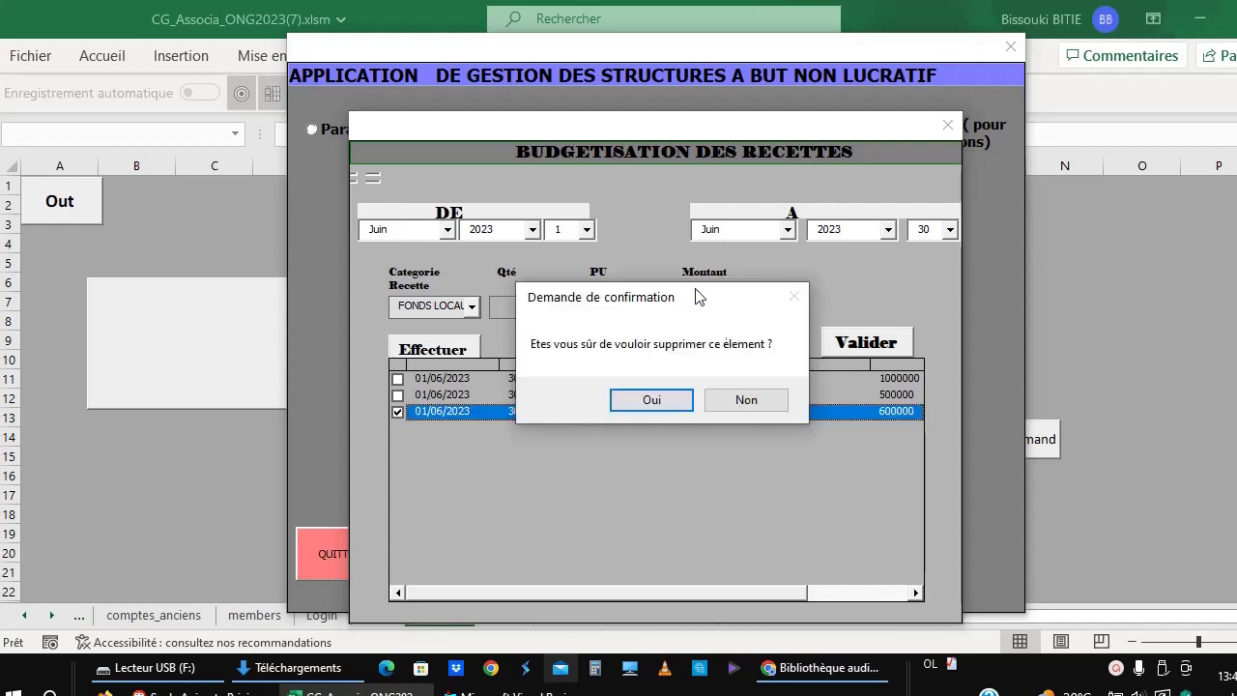
click(649, 401)
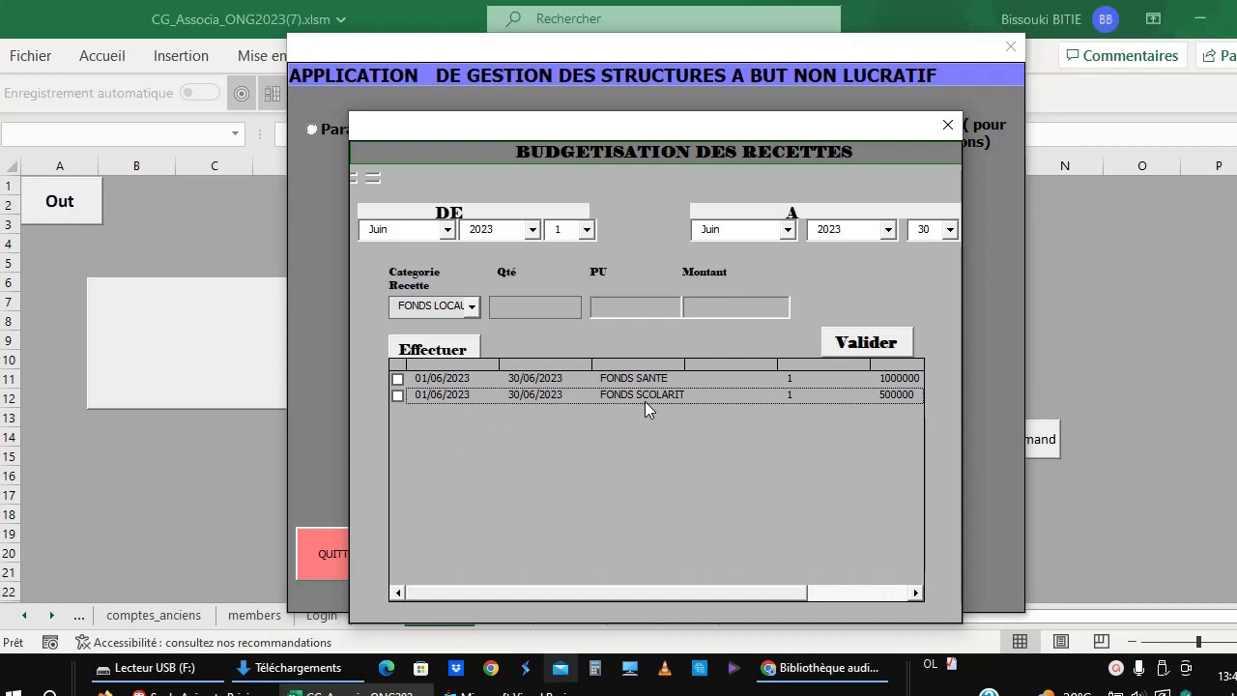
click(847, 346)
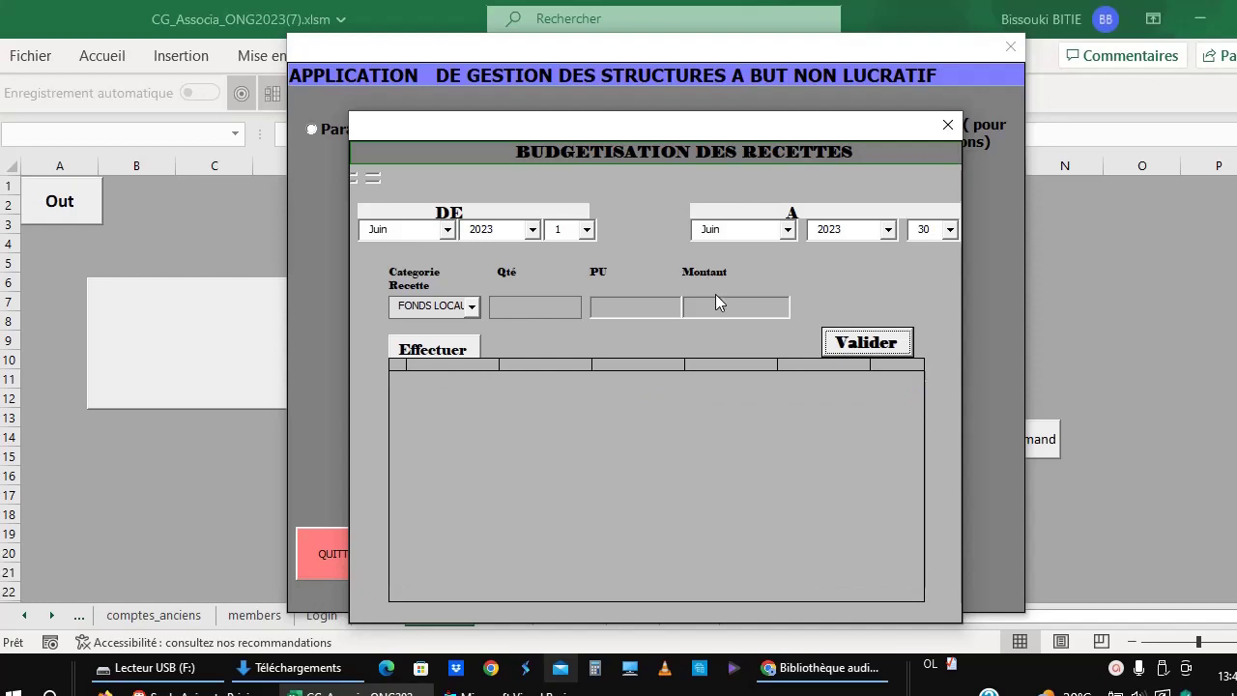
Step: Switch to the expense budgeting form and confirm Juin 2023 as the budget month
click(947, 124)
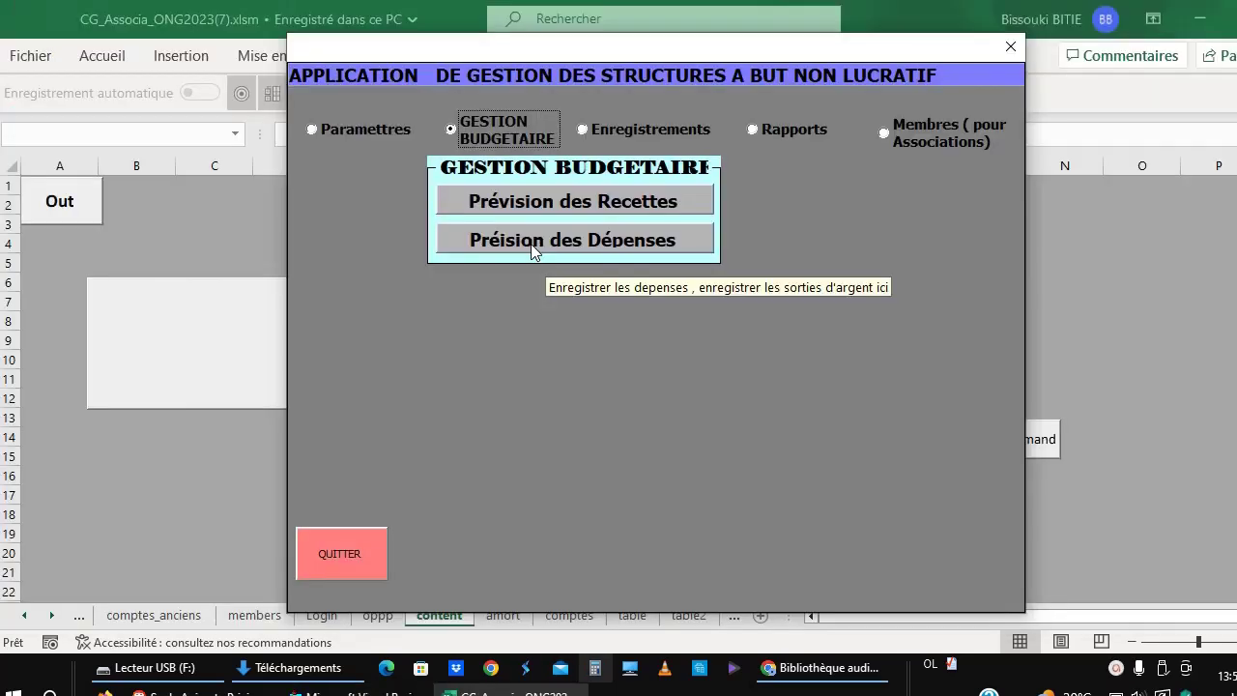
click(534, 249)
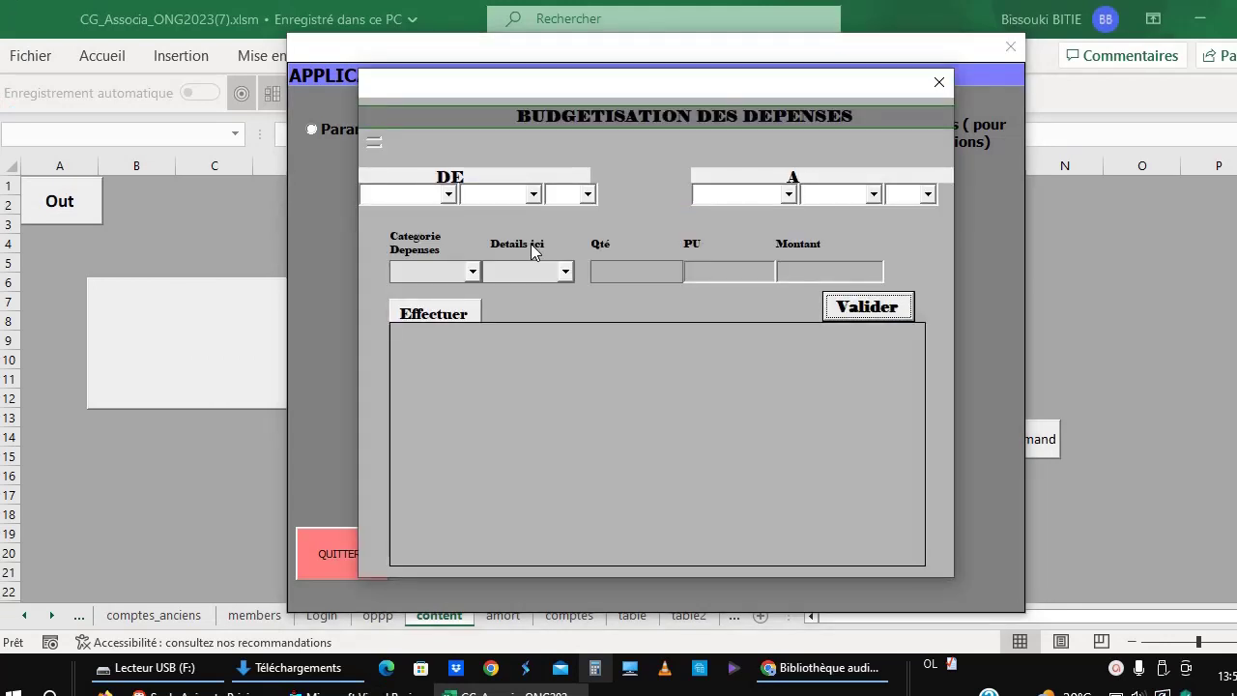
click(448, 193)
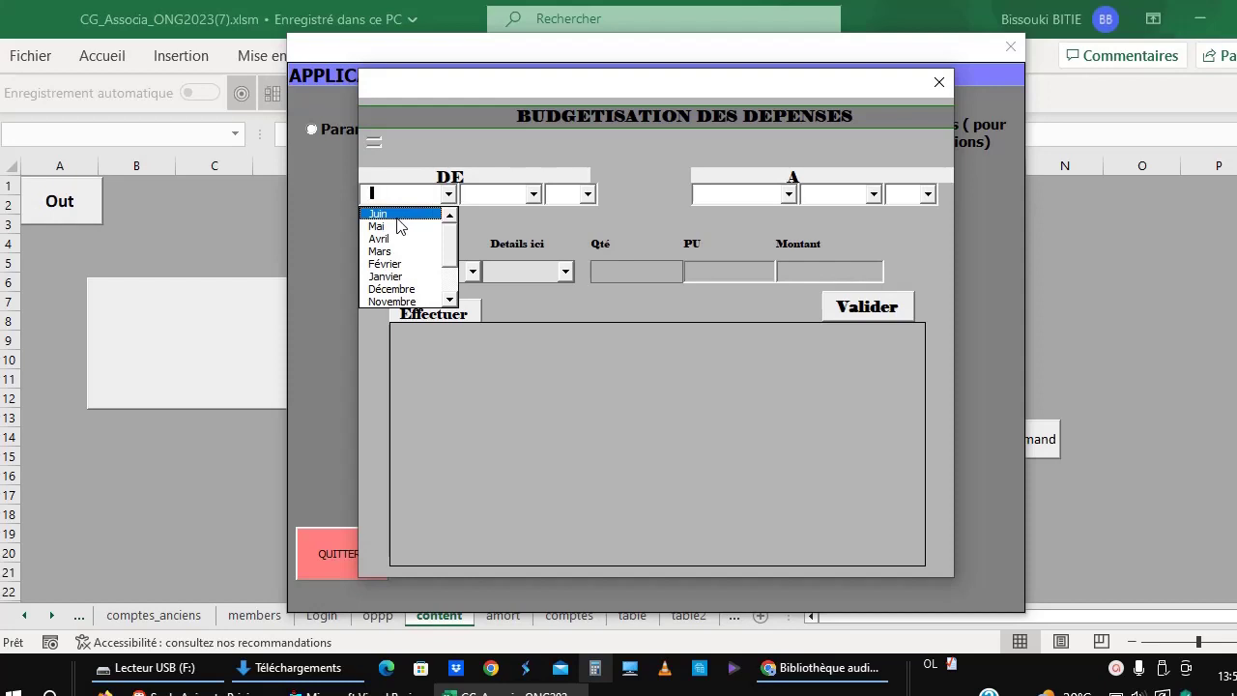
click(396, 219)
click(492, 200)
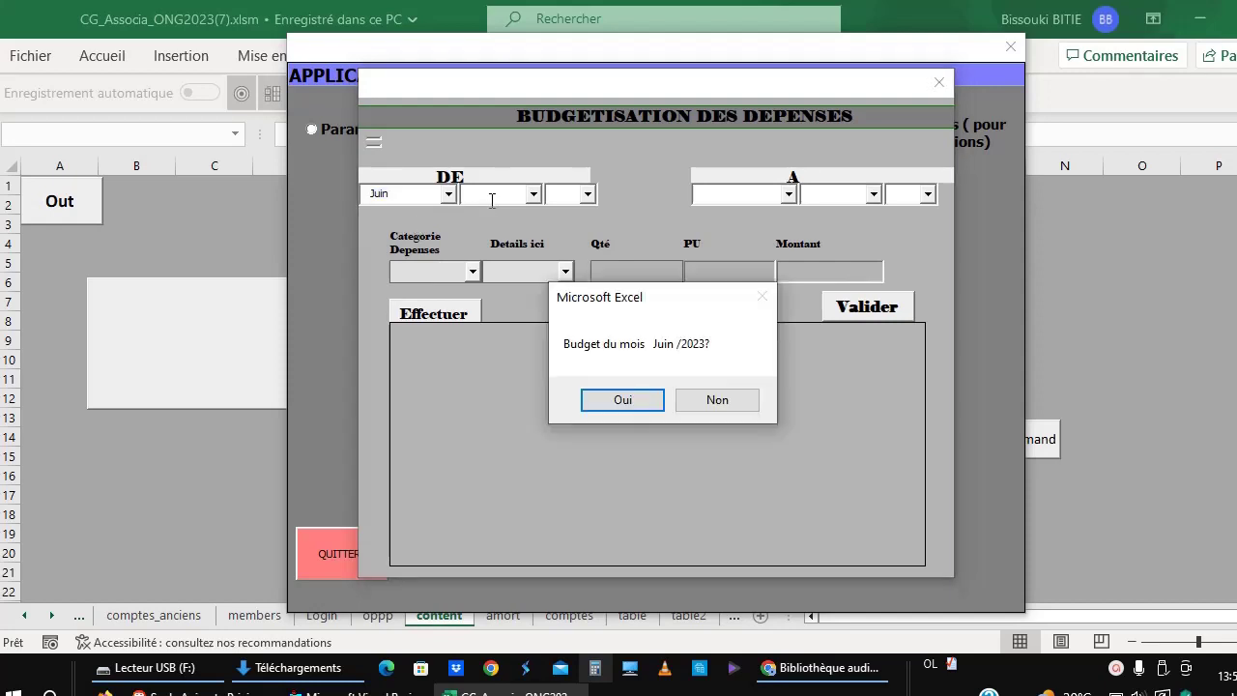
click(611, 406)
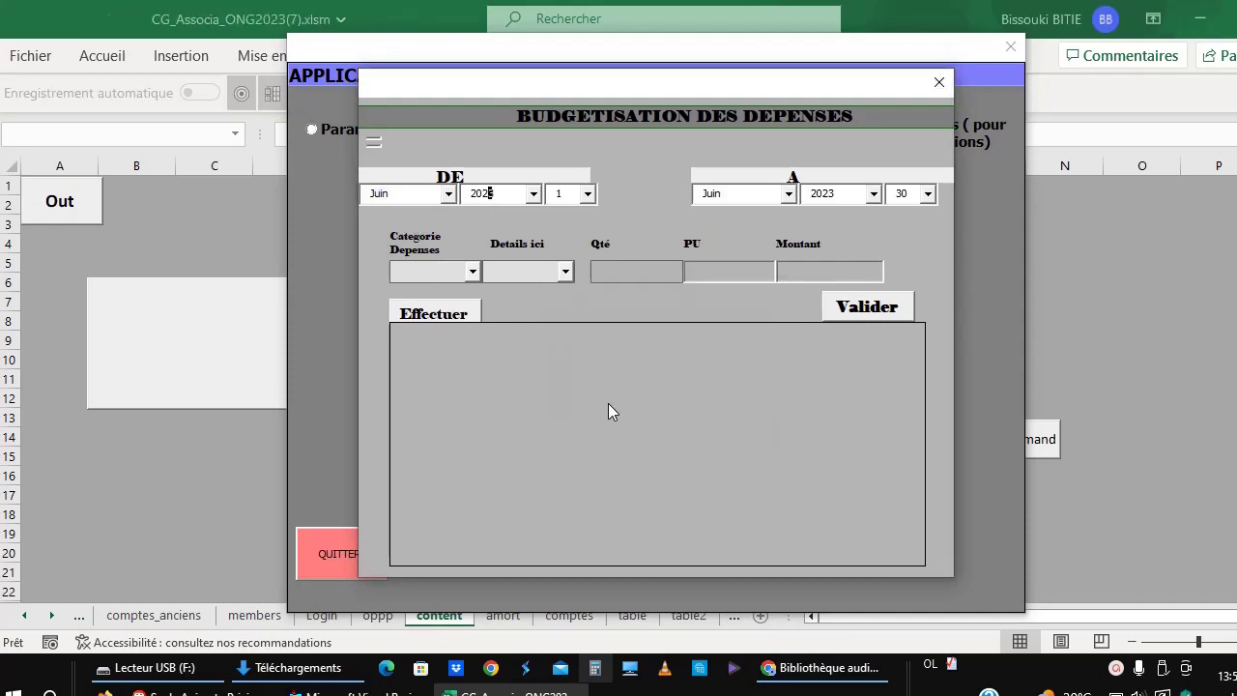
Step: Add Fourniture bureau lines for Papier rame (120000) and Encre (5000)
click(472, 271)
click(436, 291)
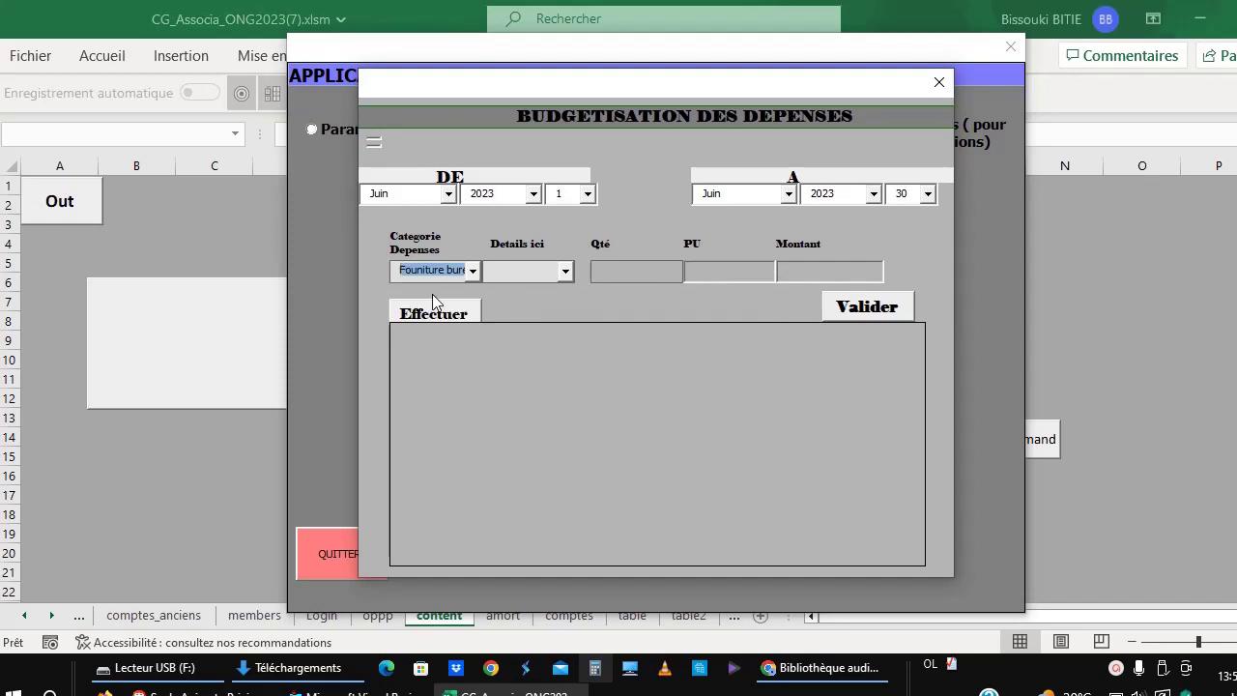
click(568, 272)
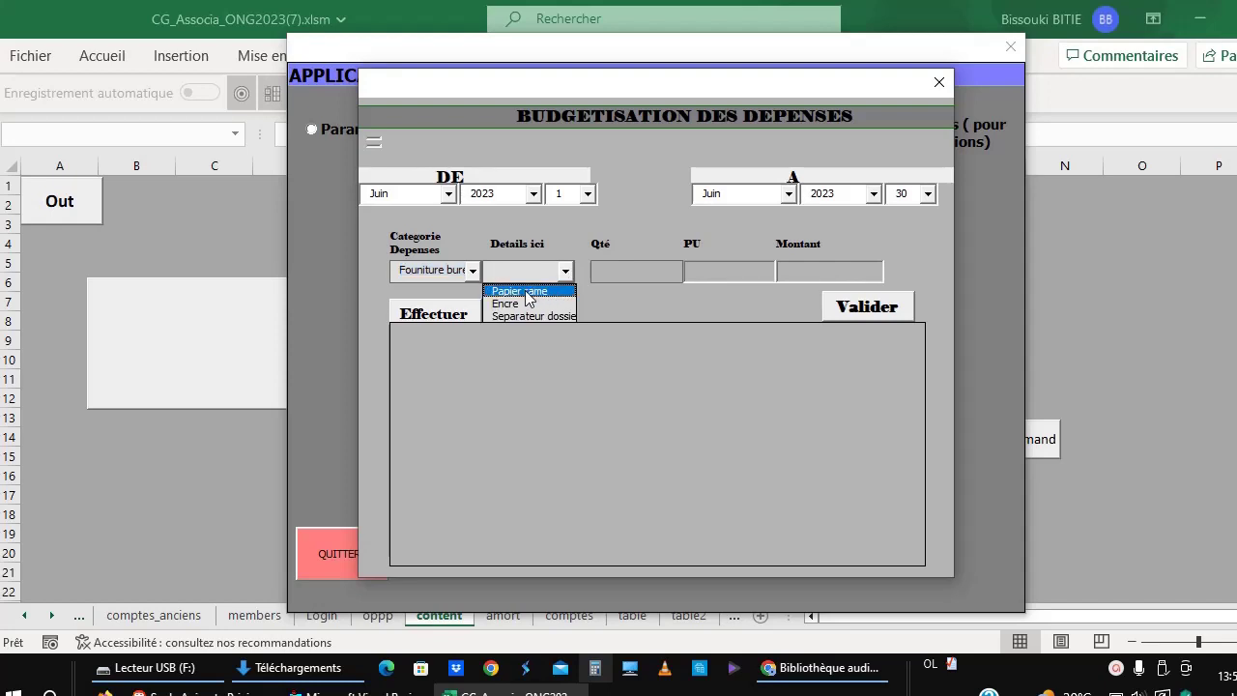
click(525, 294)
click(628, 274)
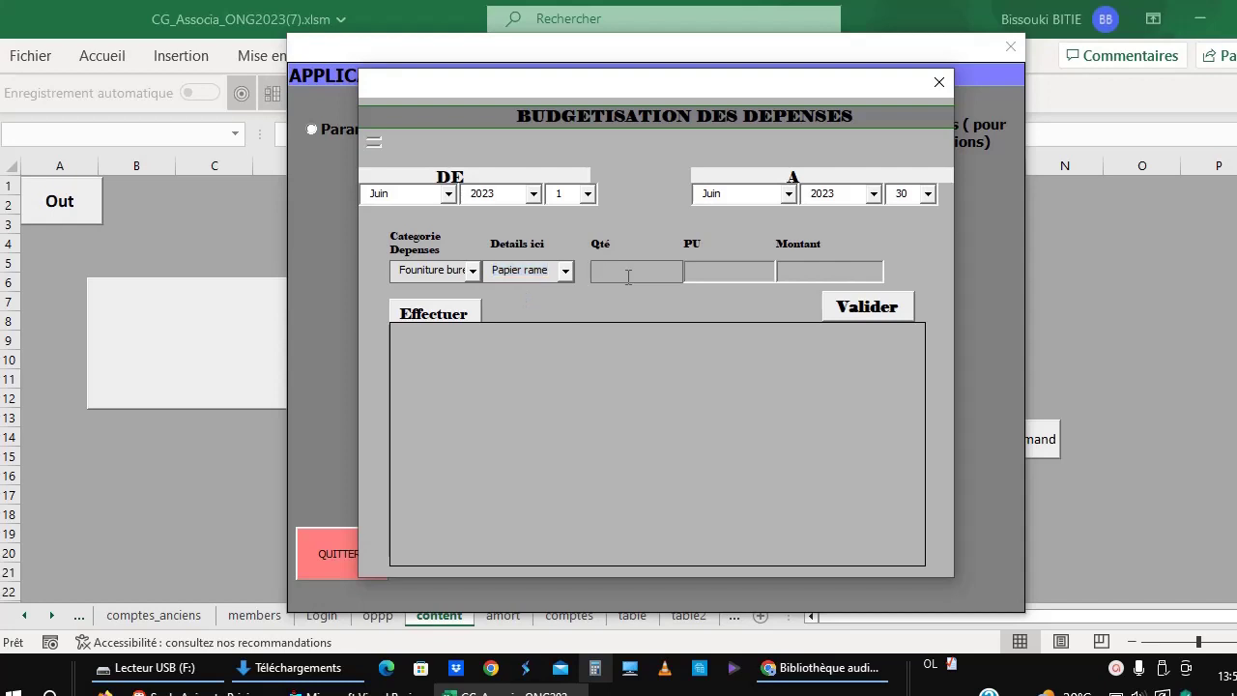
text(1)
text(200)
text(00)
click(436, 313)
click(564, 271)
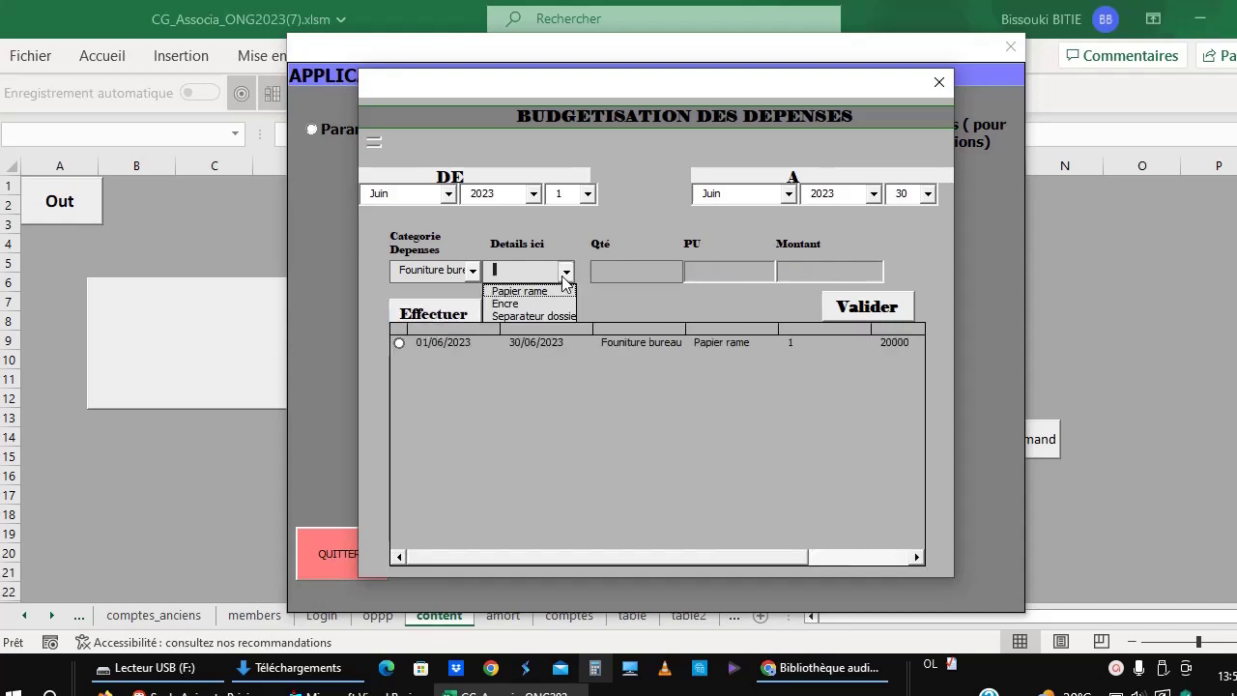
click(543, 303)
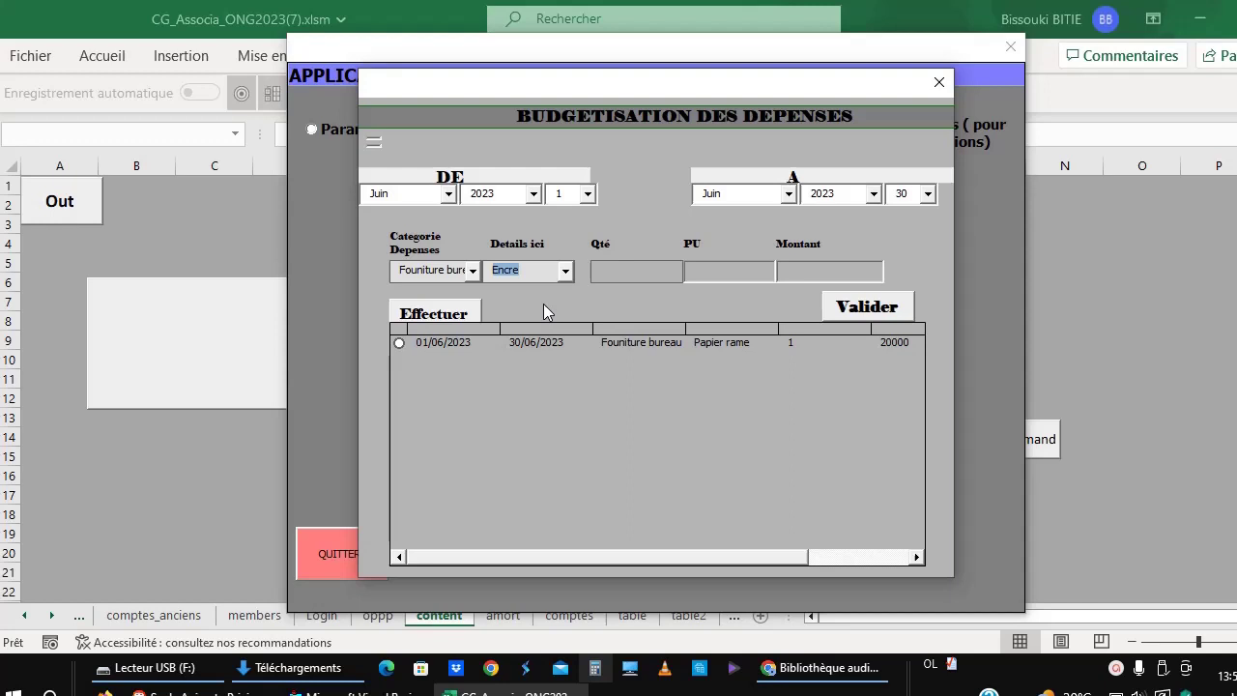
click(614, 273)
click(734, 271)
text(5)
text(000)
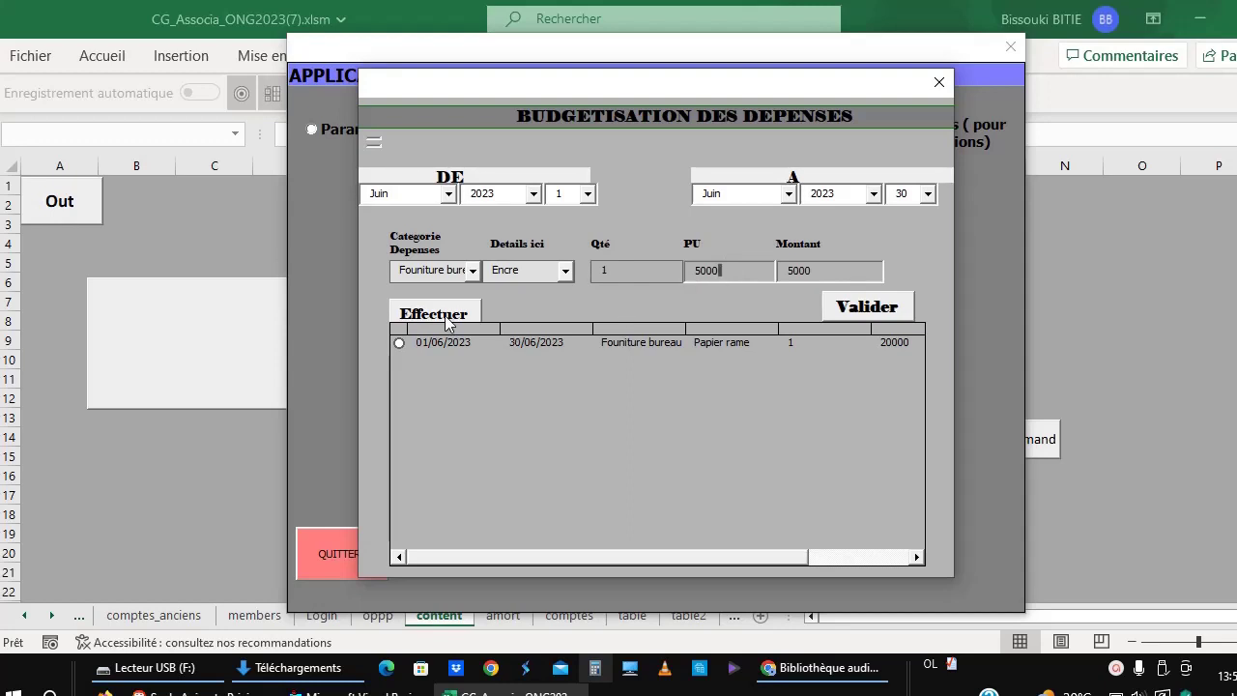
click(445, 319)
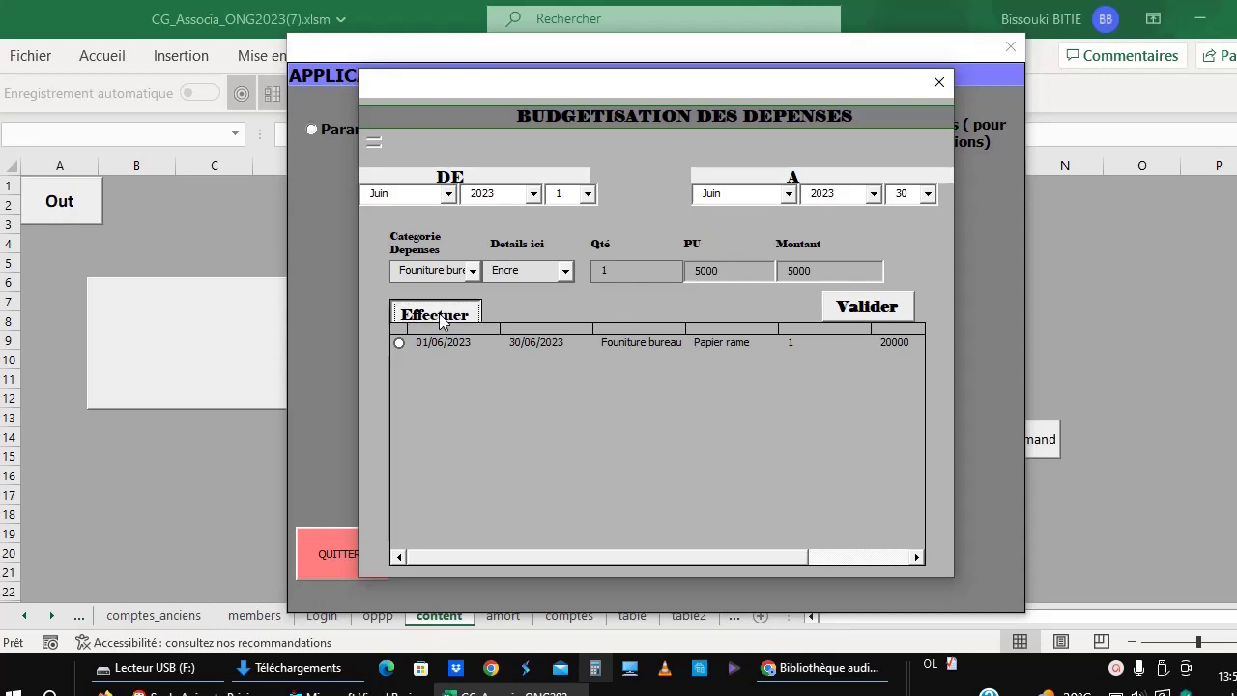
Step: Add a Charges Personnel line for Directeur: quantity 1 at 150000
click(473, 270)
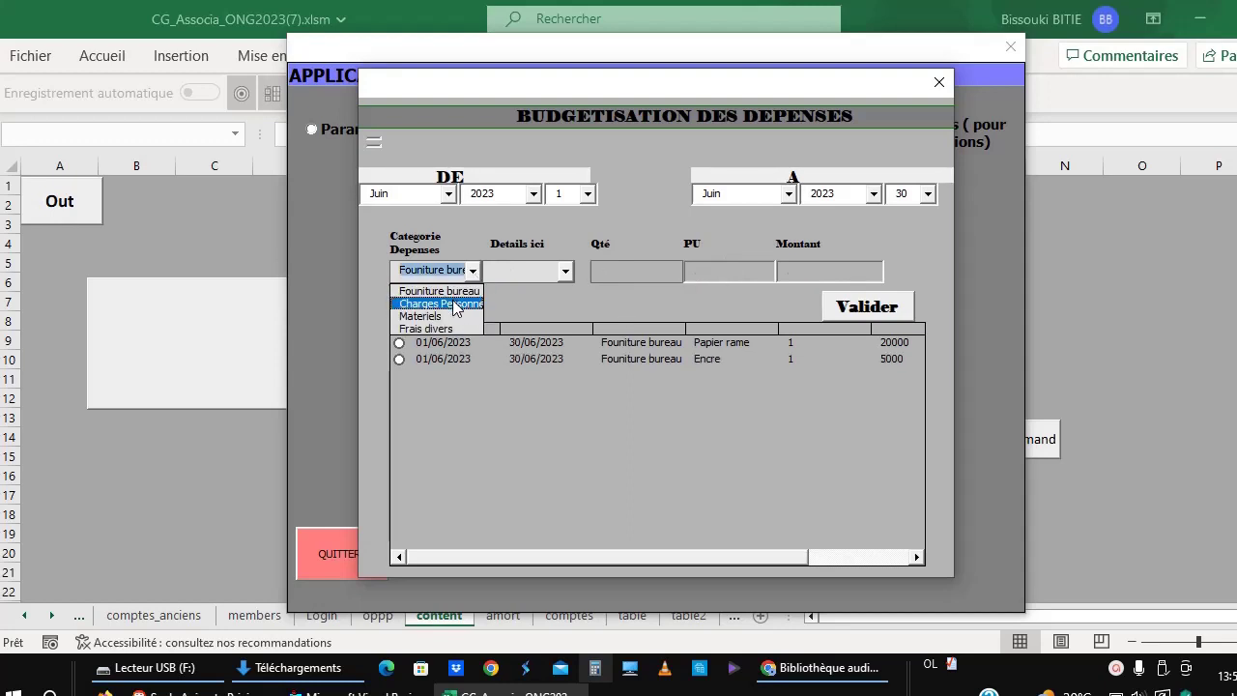
click(454, 300)
click(565, 270)
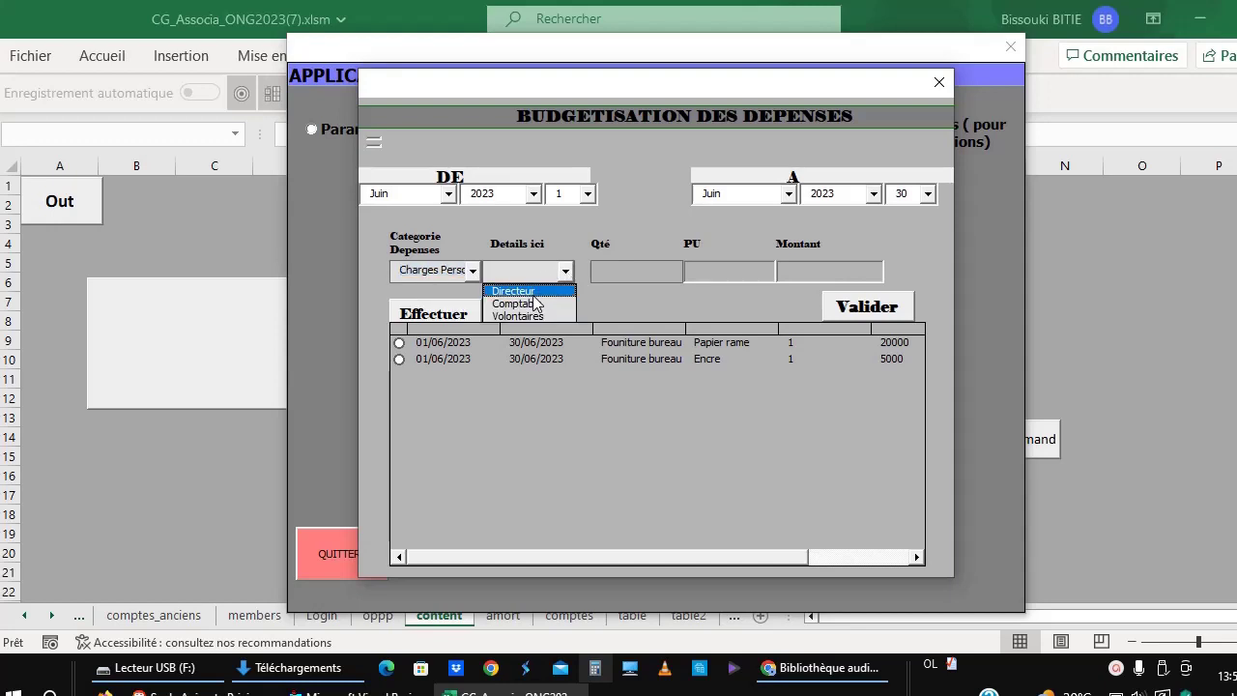
click(528, 293)
click(609, 270)
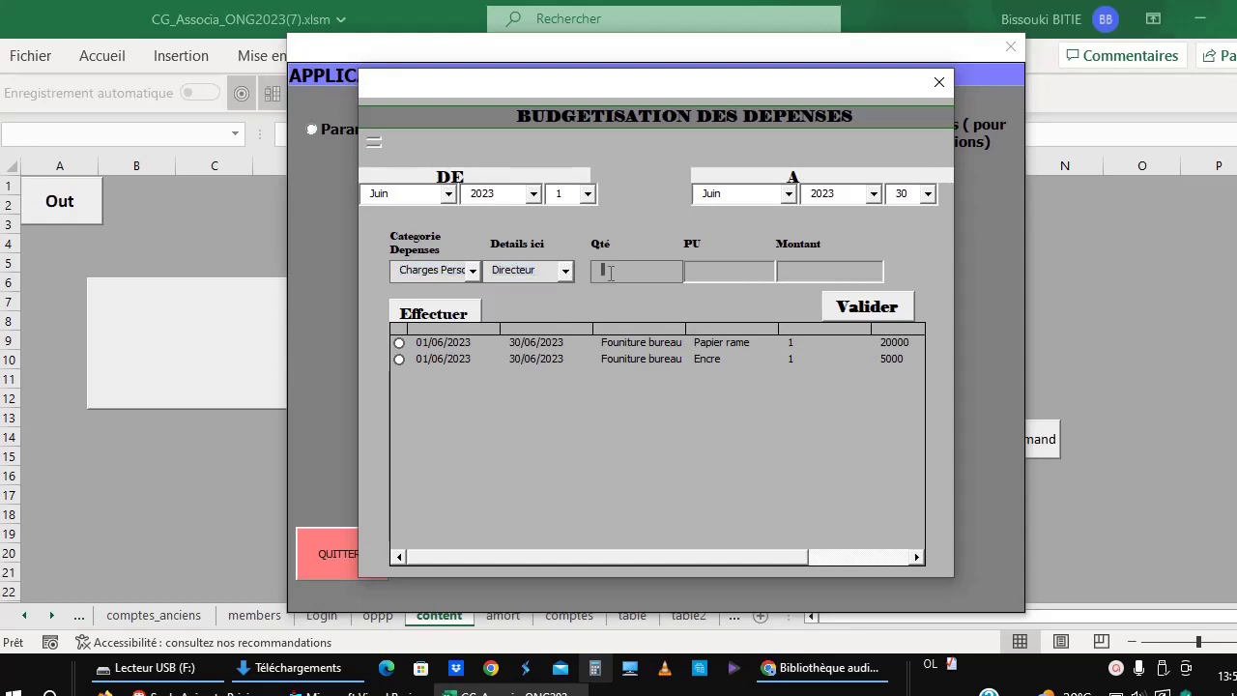
text(1)
click(693, 275)
text(15000)
text(0)
click(423, 317)
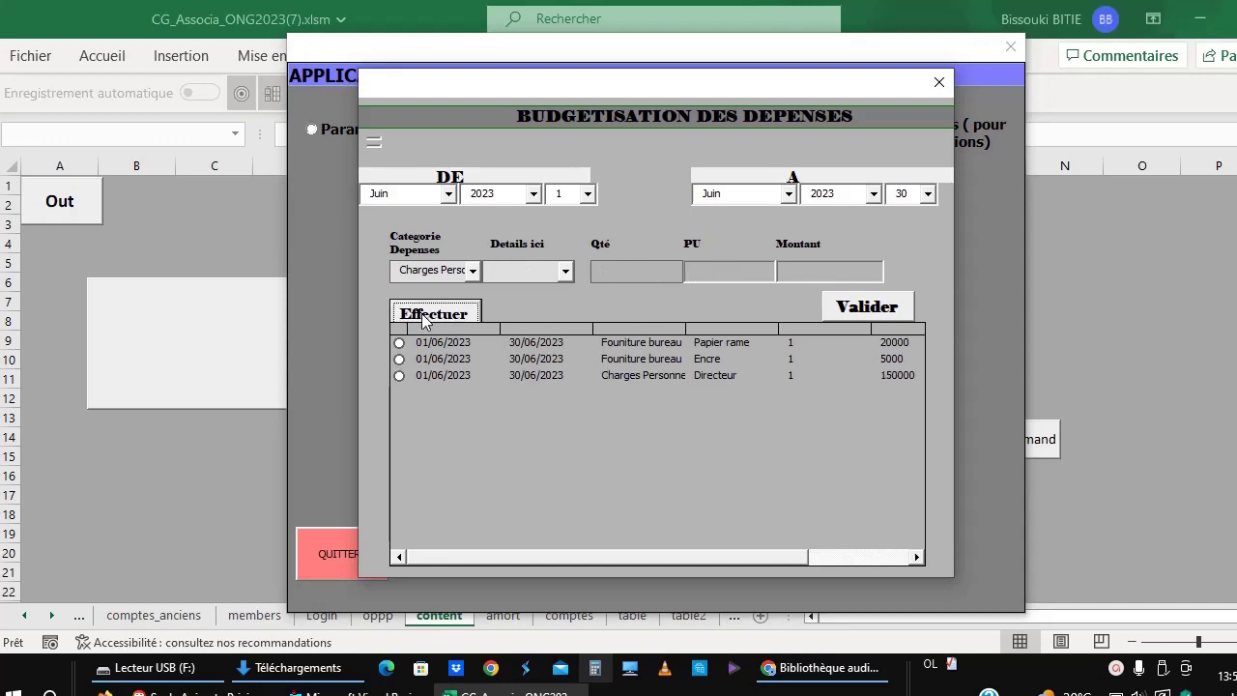
Step: Add a Comptable line: quantity 1 at unit price 100000
click(565, 272)
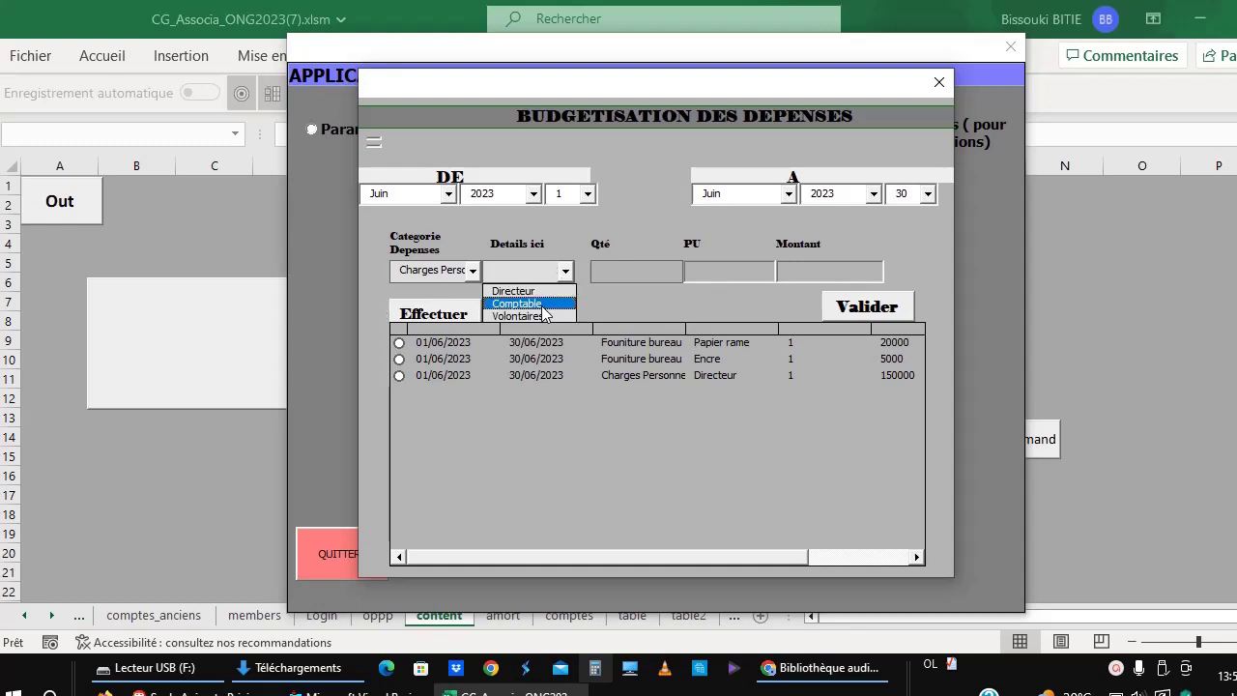
click(541, 305)
click(633, 275)
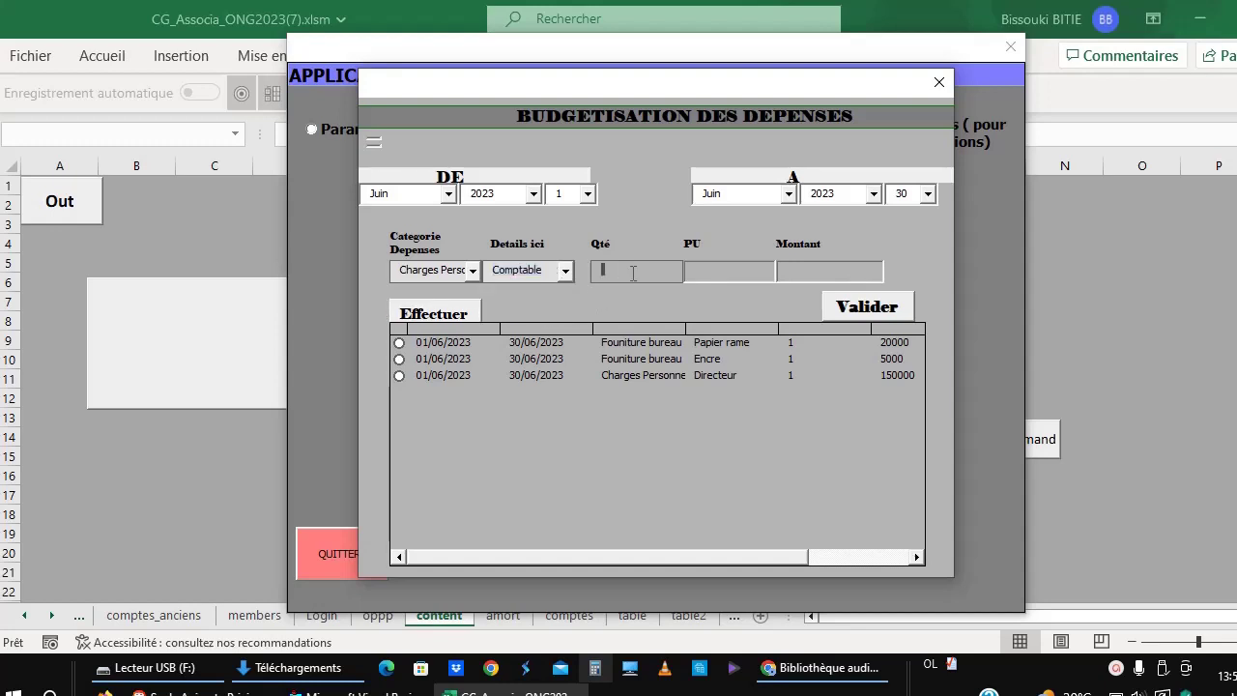
text(1)
click(737, 277)
text(15)
key(BackSpace)
text(0)
text(0000)
click(437, 319)
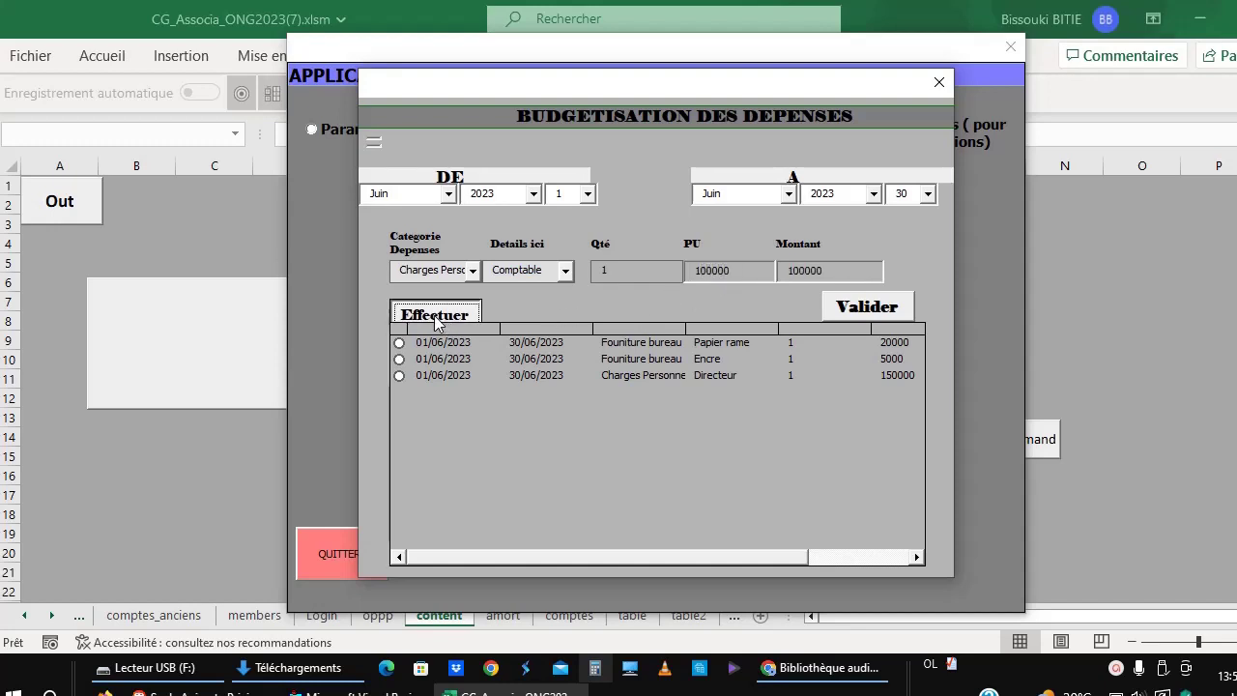
Step: Add a Volontaires line: quantity 5 at unit price 2000
click(565, 271)
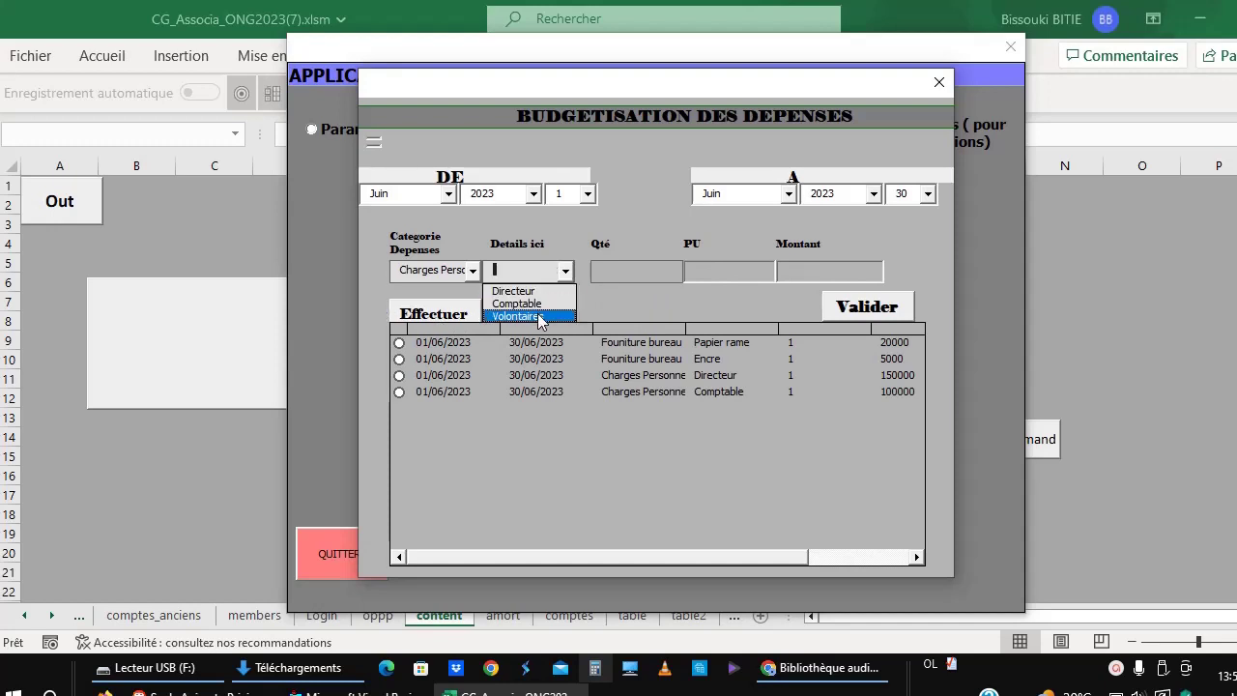
click(538, 315)
click(643, 264)
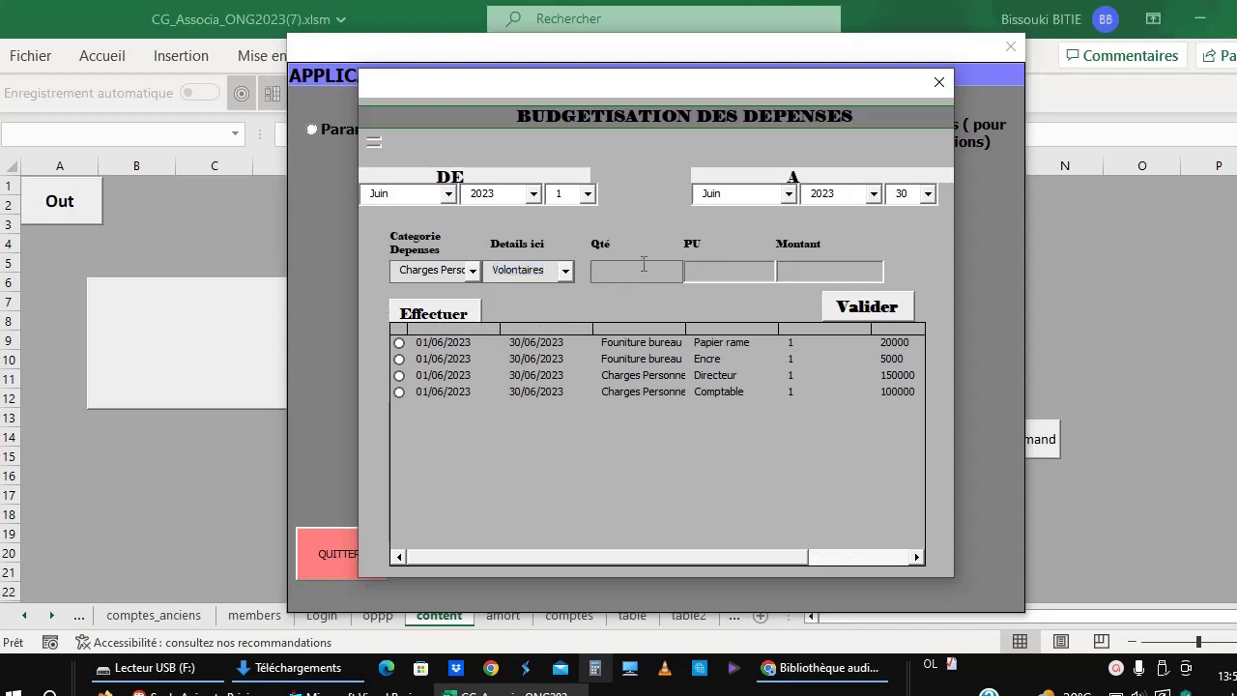
text(5)
click(731, 270)
text(20000)
click(446, 317)
Step: Add a Materiels line for Ordinateur: quantity 2 at 500000
click(472, 273)
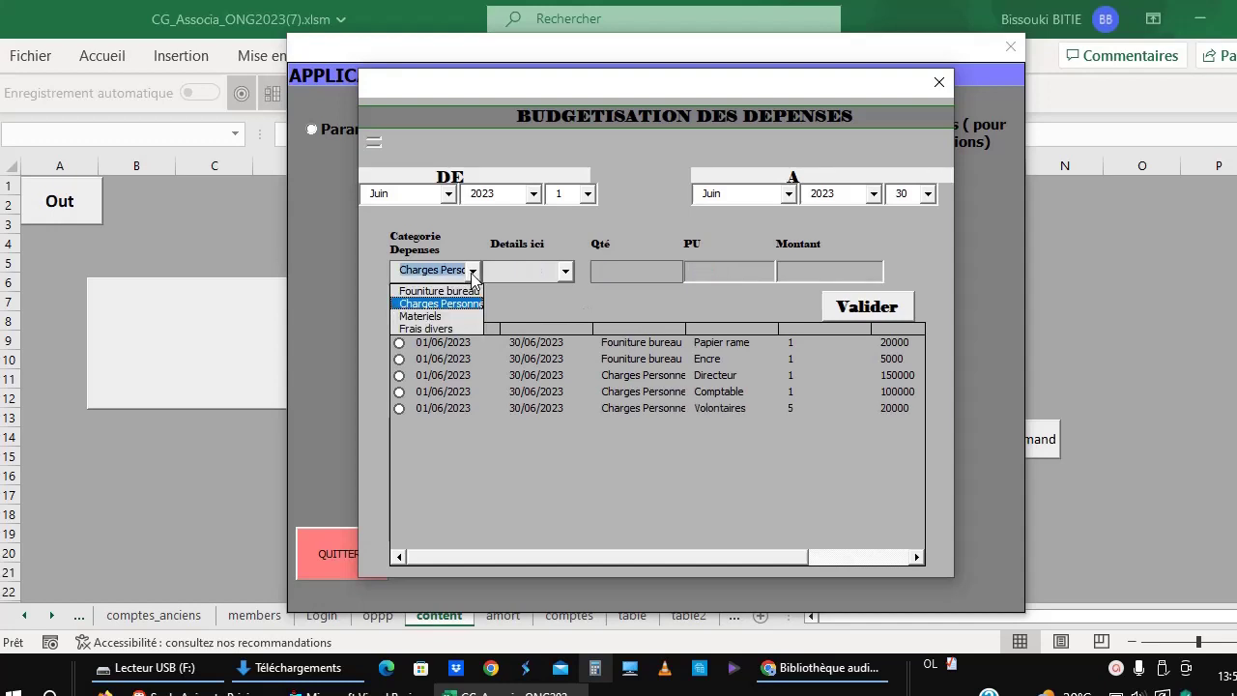
click(450, 316)
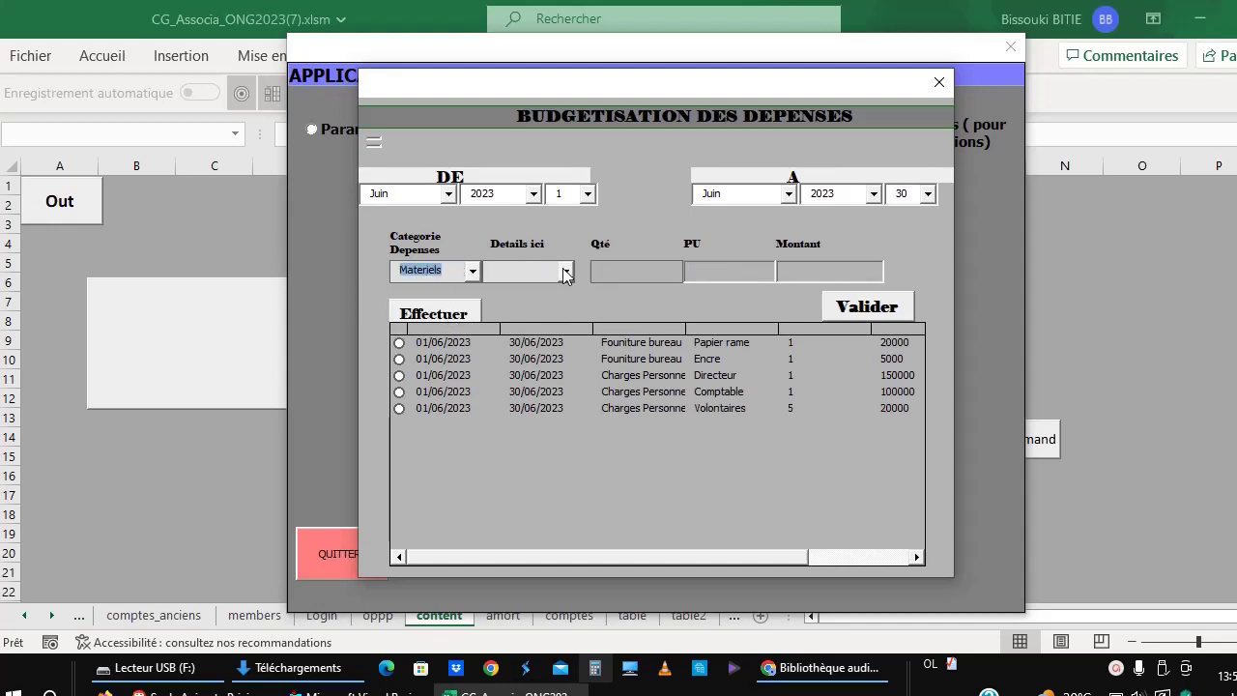
click(565, 272)
click(529, 292)
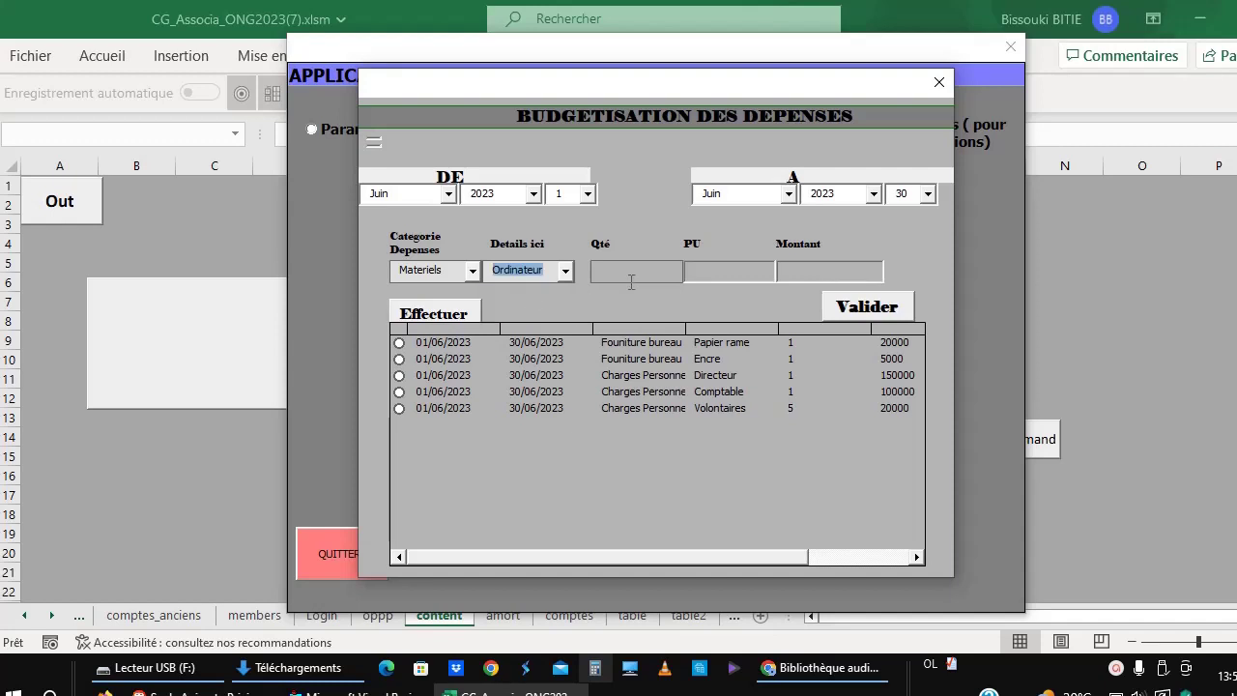
click(630, 274)
text(2)
click(705, 274)
text(500)
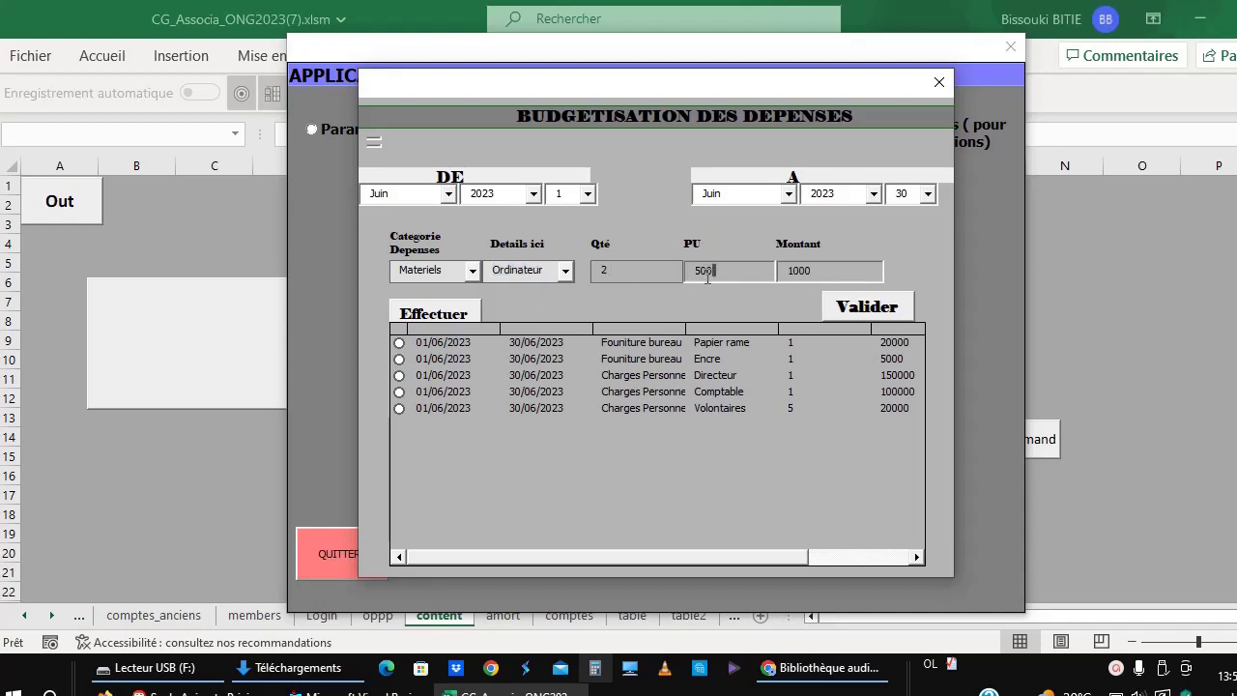
text(000)
click(459, 314)
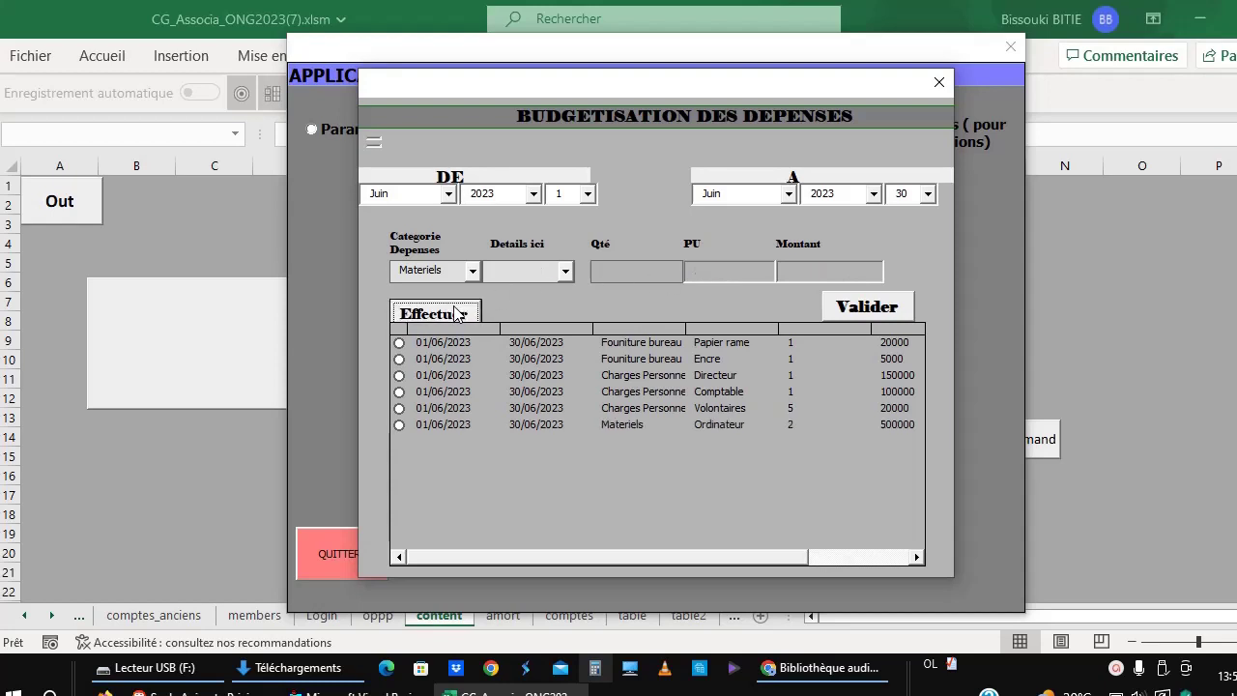
Step: Add a Frais divers line for Telephone at unit price 50000
click(472, 270)
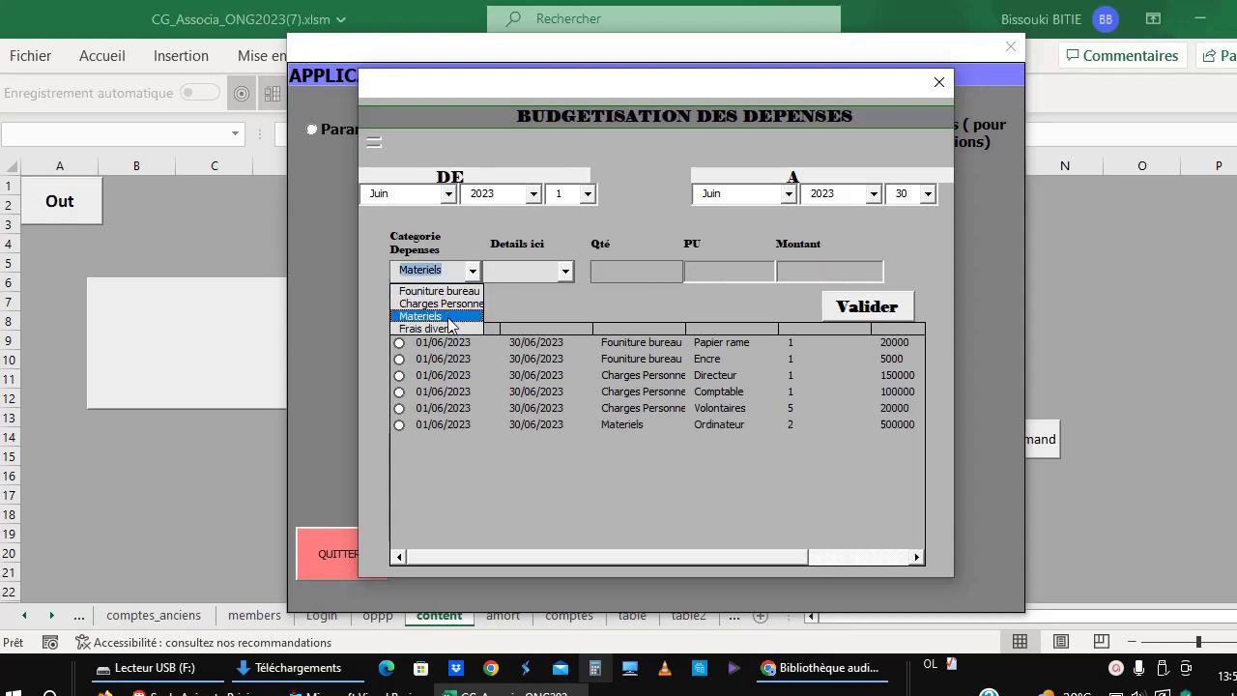
click(448, 329)
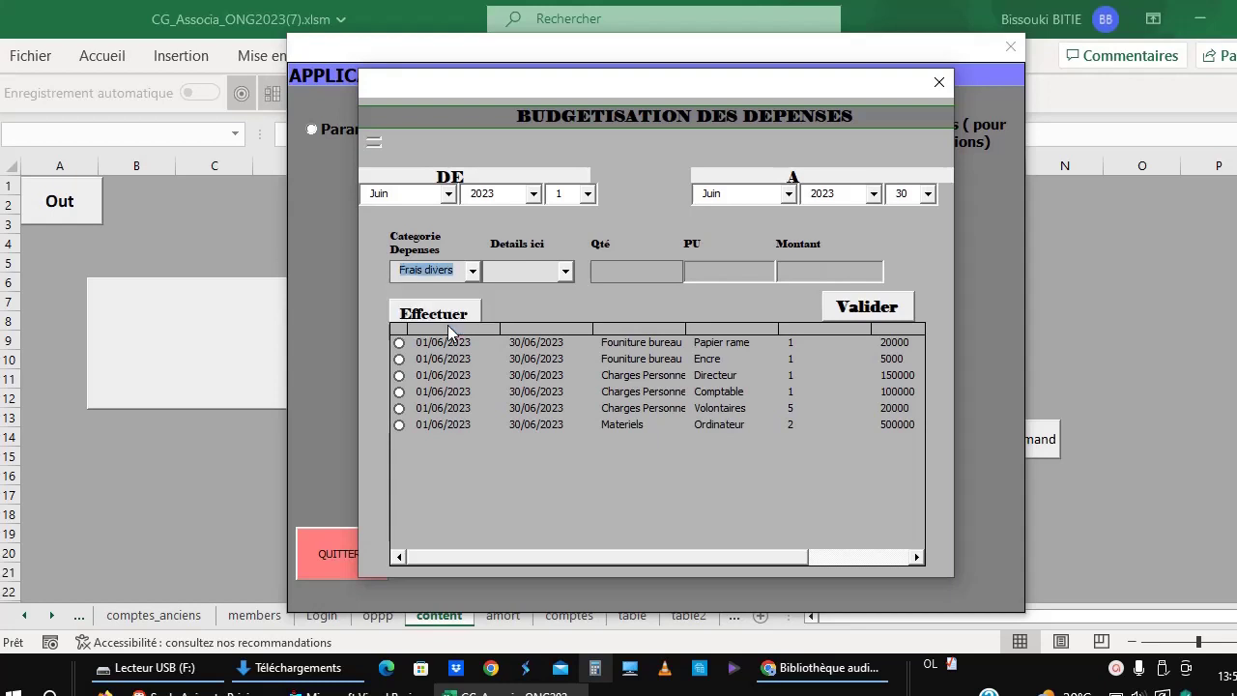
click(567, 271)
click(535, 299)
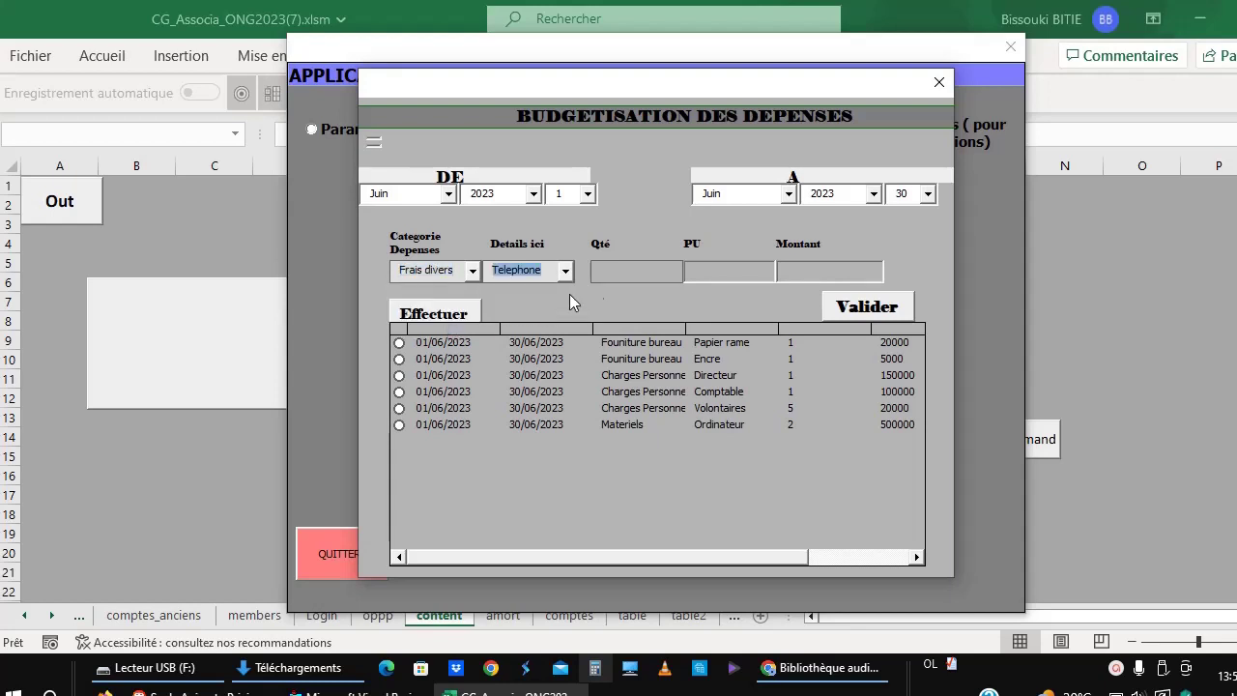
click(621, 274)
text(1)
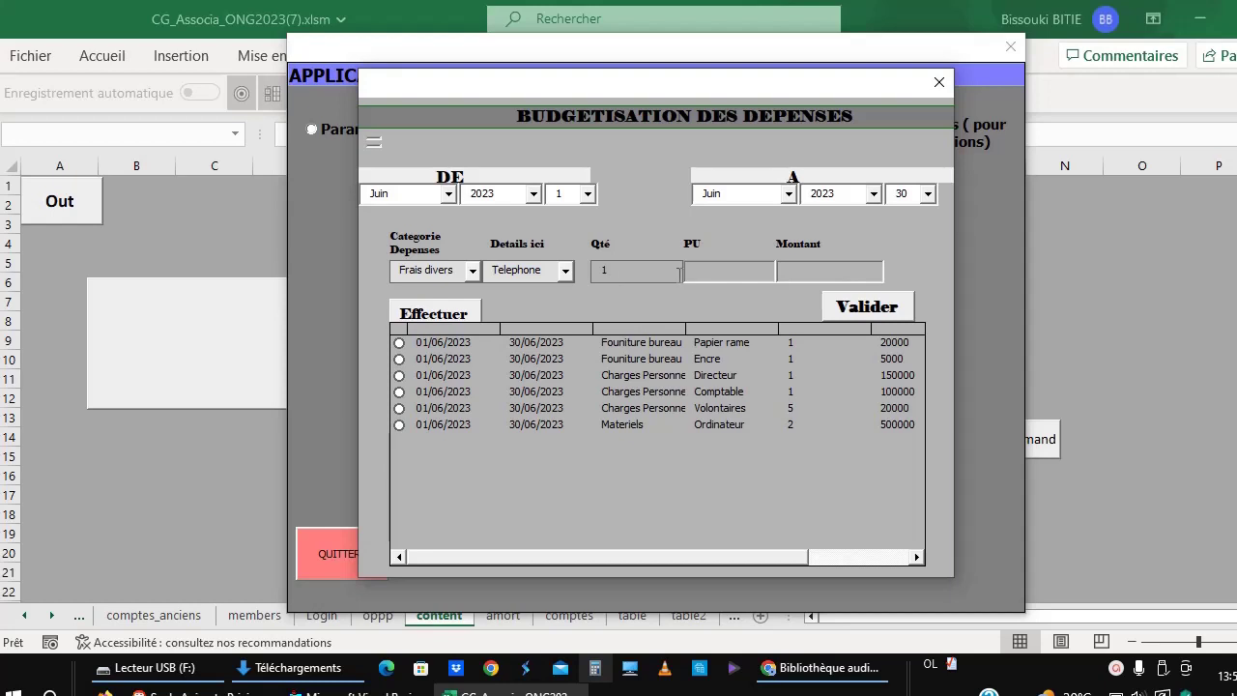
click(723, 274)
text(5000)
text(0)
click(437, 313)
Step: Keep the Comptable line by cancelling its deletion, then validate the June 2023 expense lines
click(554, 398)
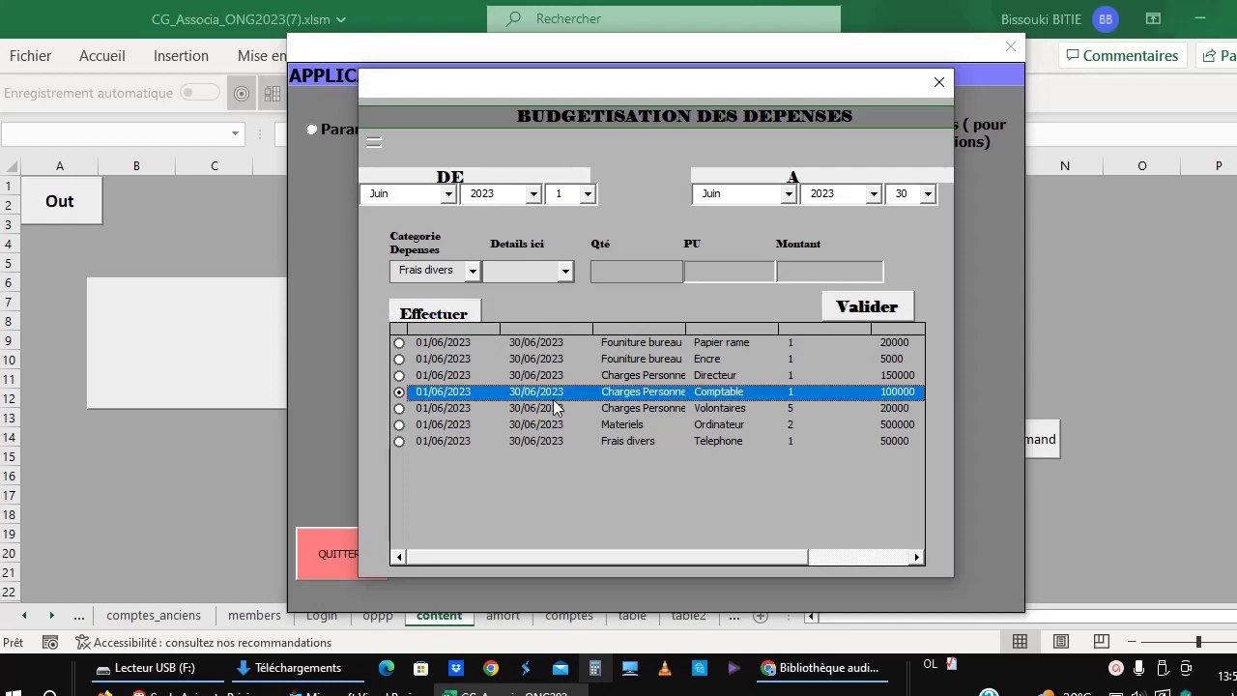
double_click(541, 398)
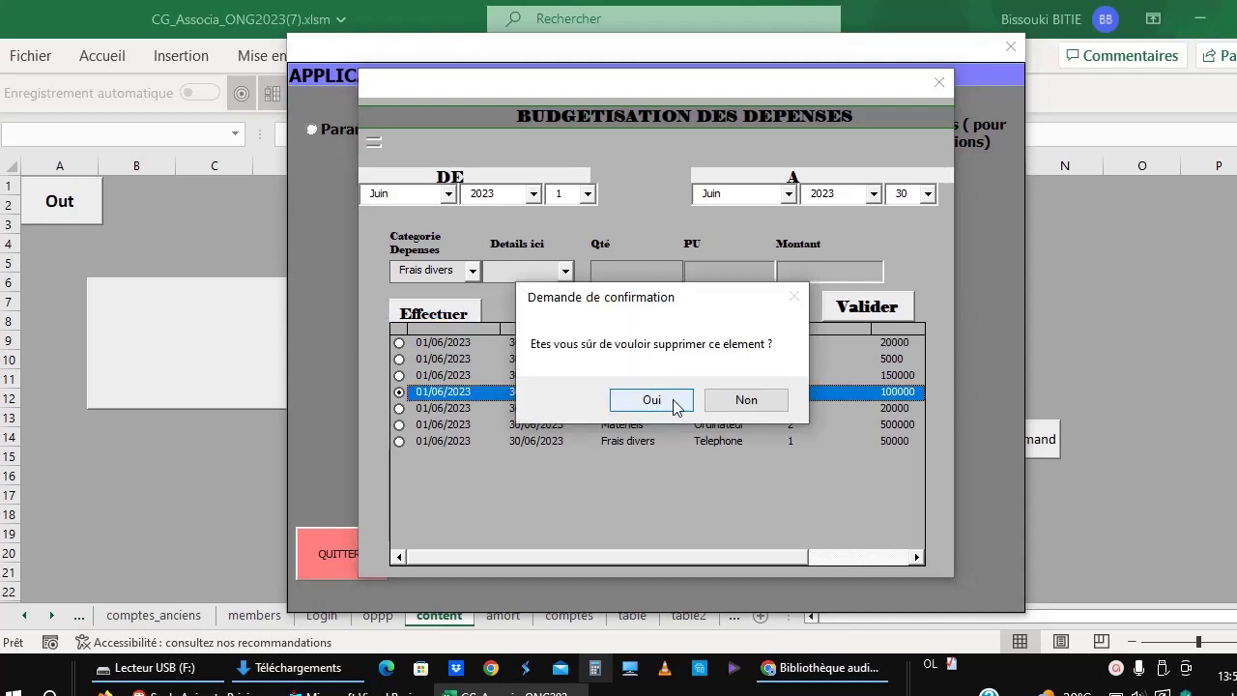
click(745, 399)
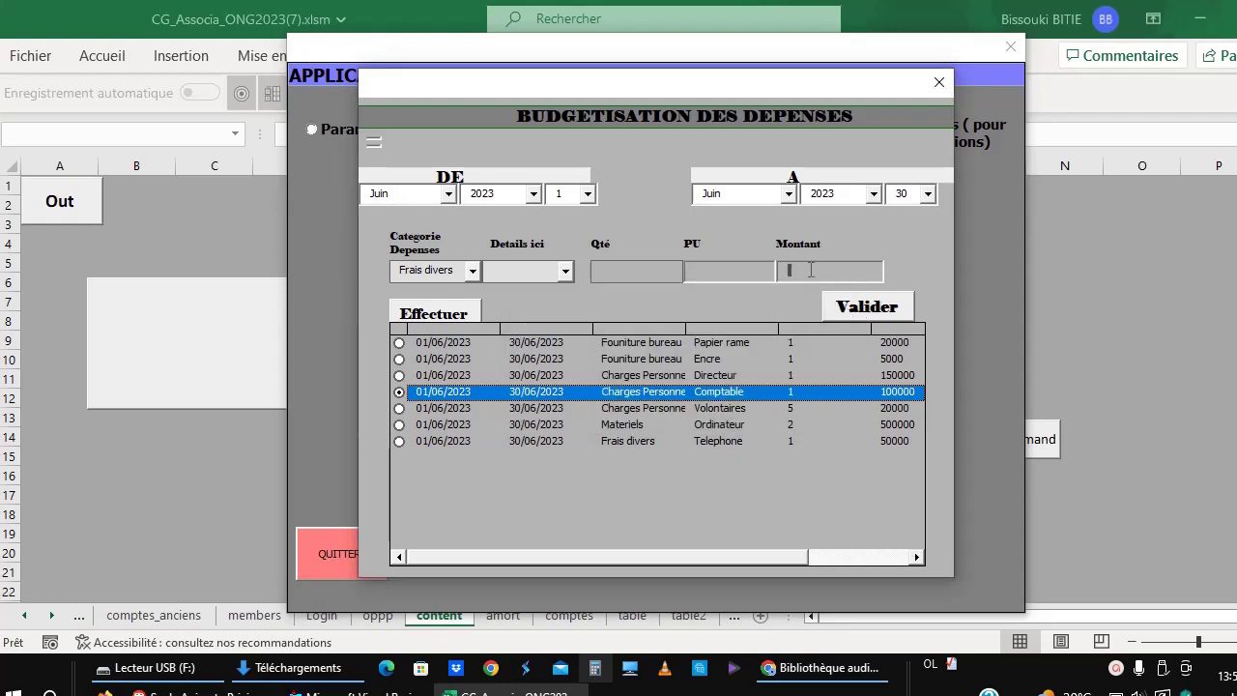
click(869, 308)
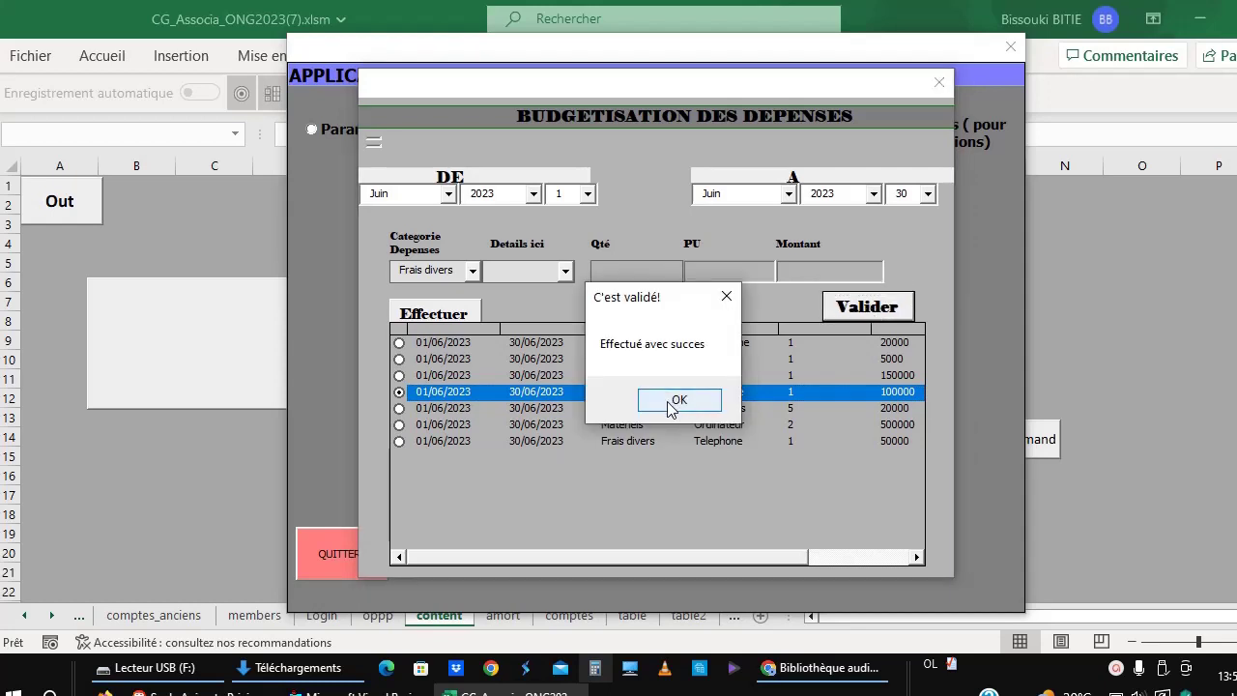
click(671, 405)
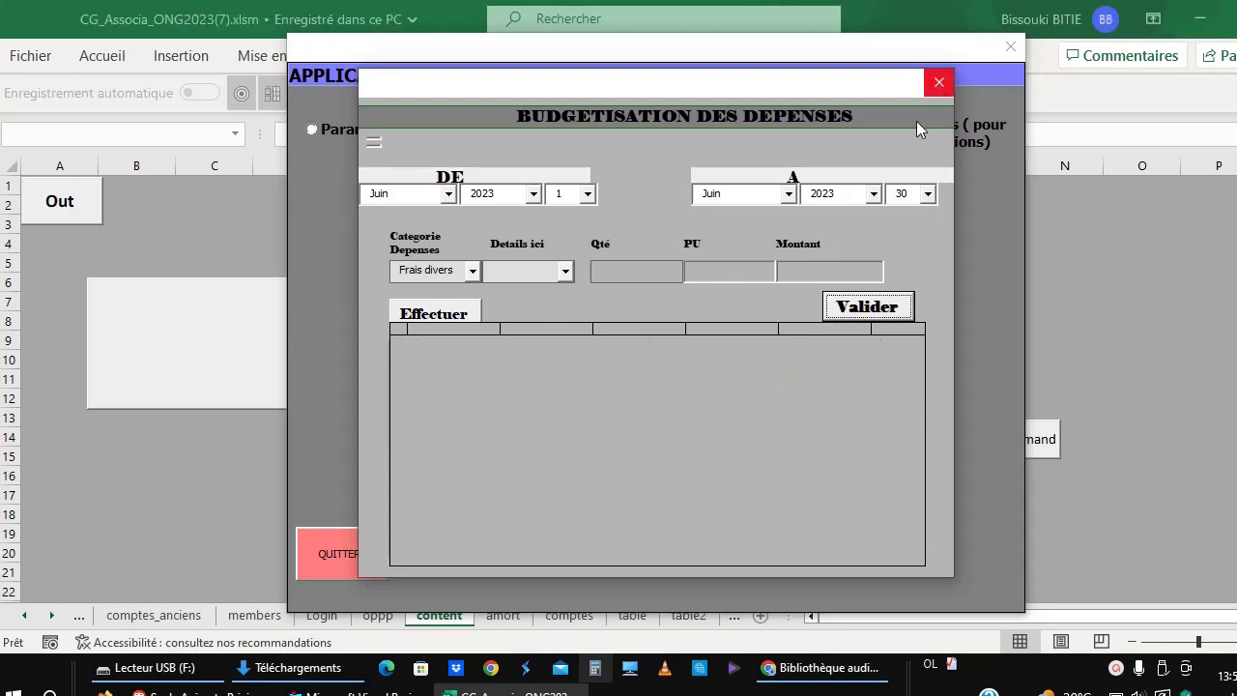
Step: Close the expense form and open Recettes (côtisations) from the Enregistrements options
click(940, 83)
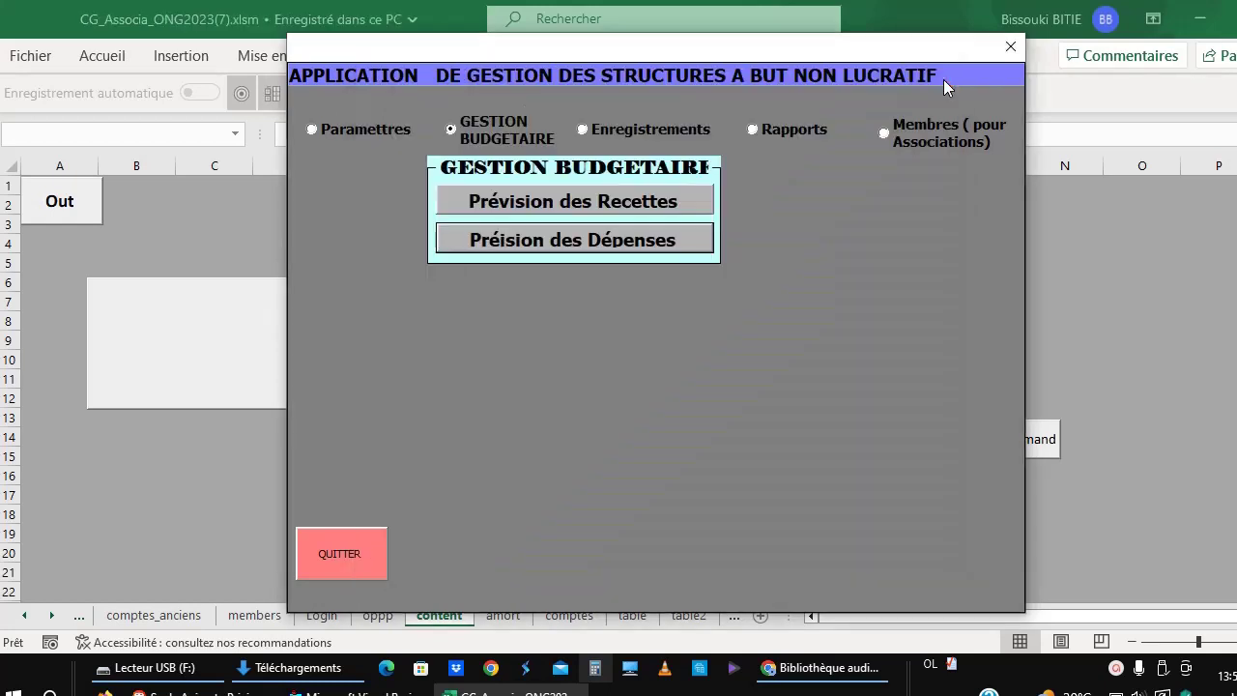
click(624, 137)
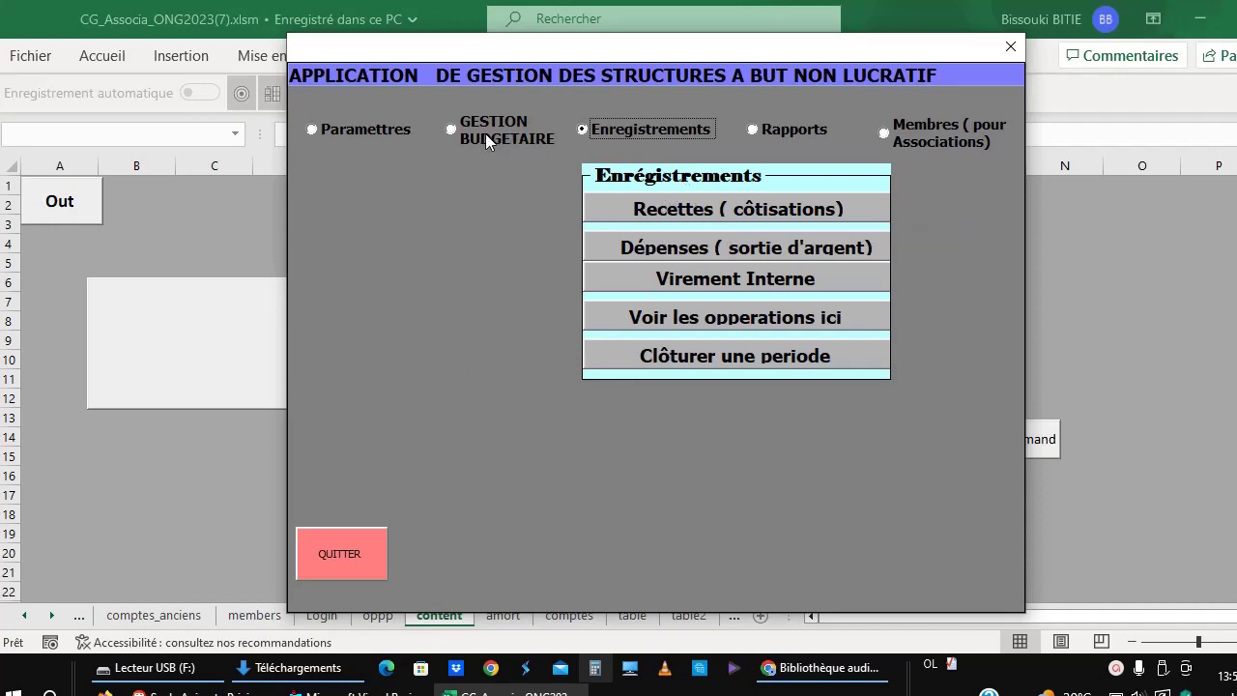
click(673, 211)
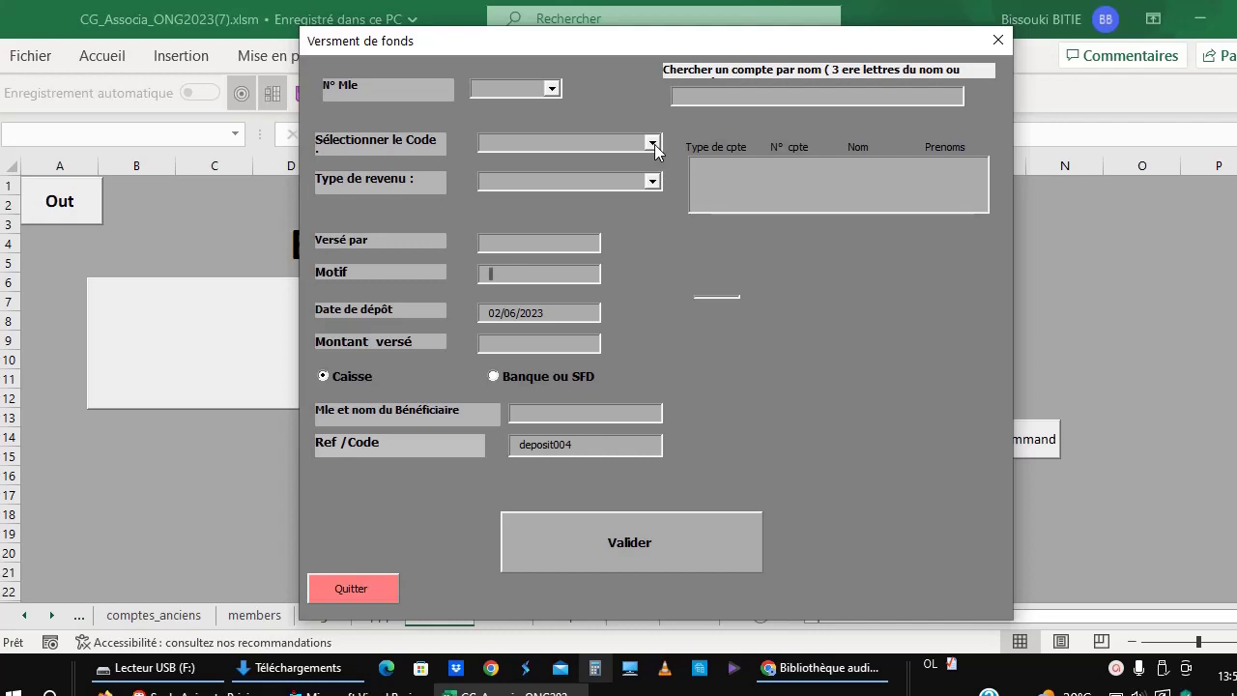
Step: Choose FONDS SANTE income type, enter the payer's name, motif FONDS SANTE and amount 700000
click(653, 180)
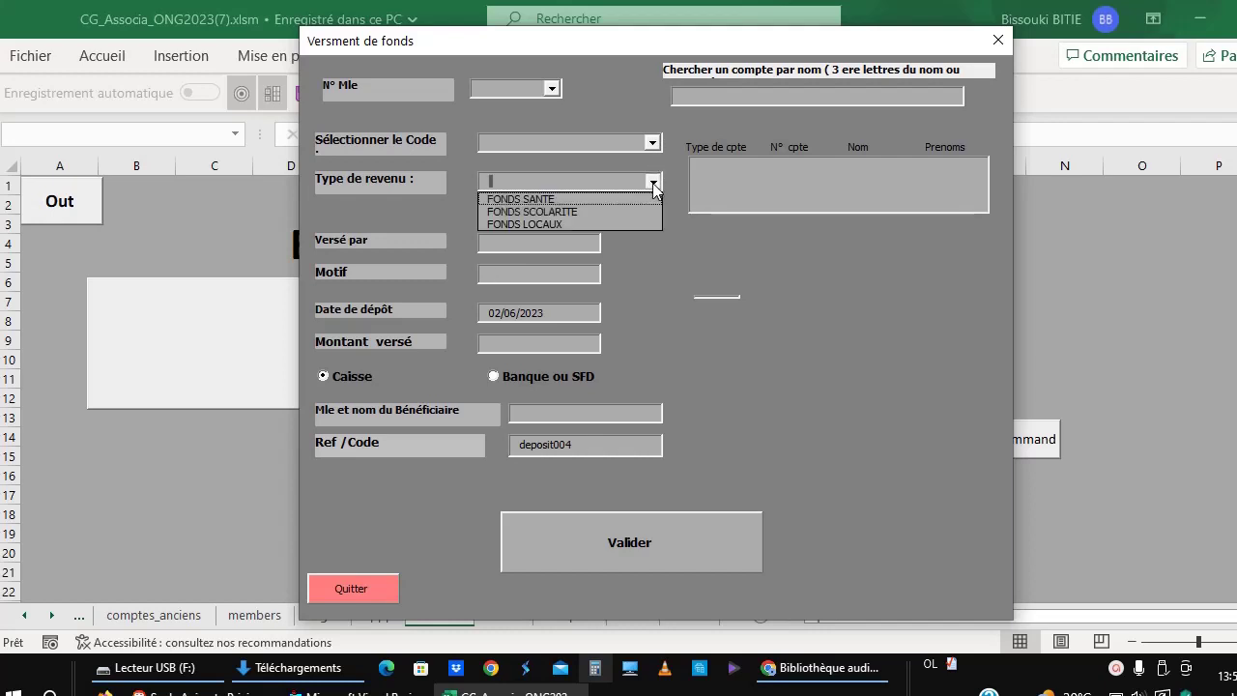
click(576, 195)
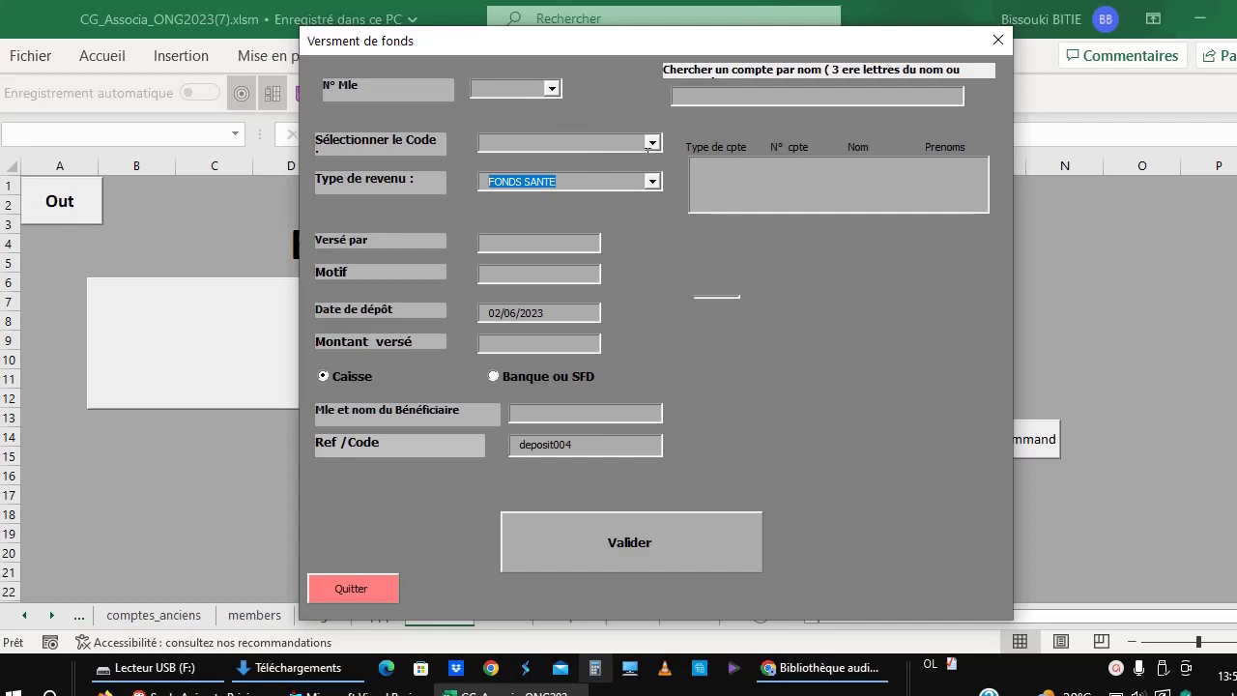
click(546, 247)
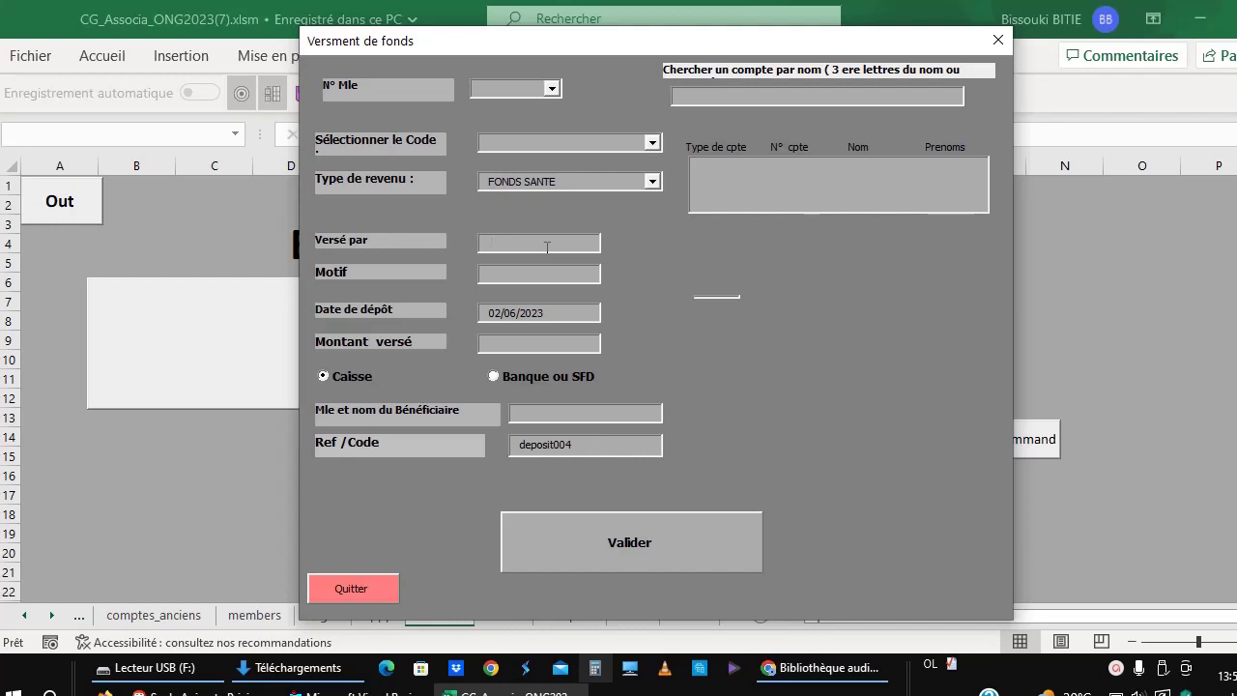
text(PAUL)
text( BITI)
text(E)
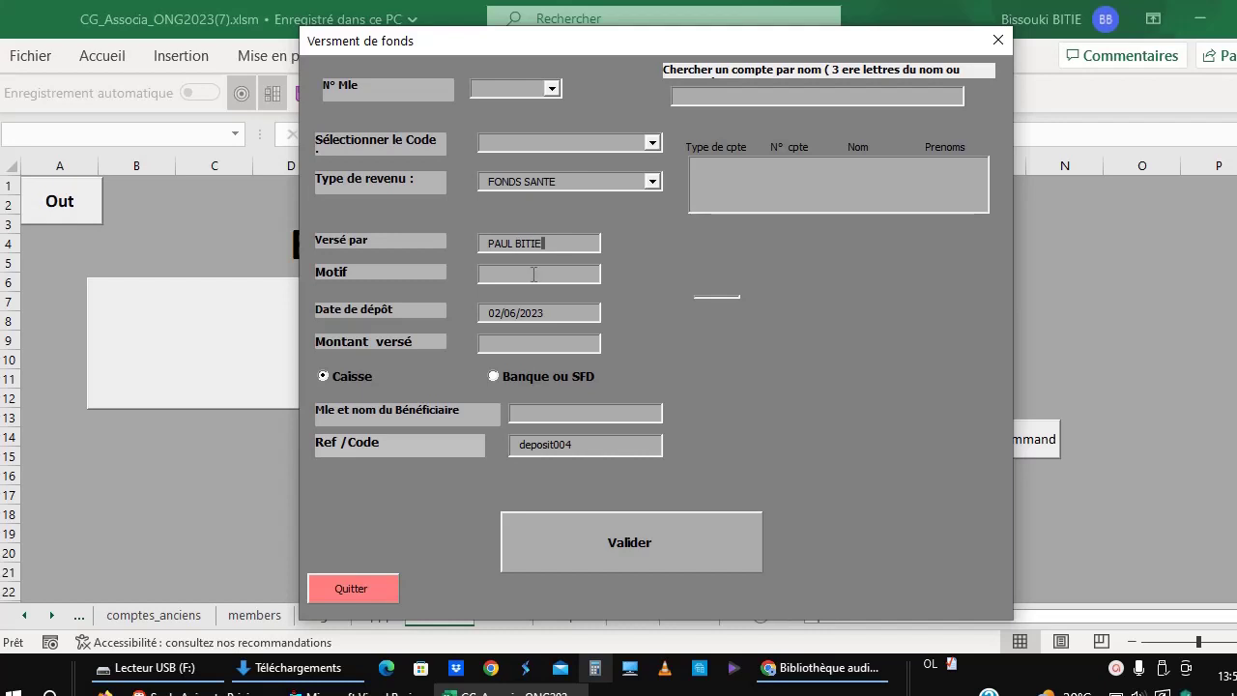
click(533, 275)
text(F)
text(ONDS )
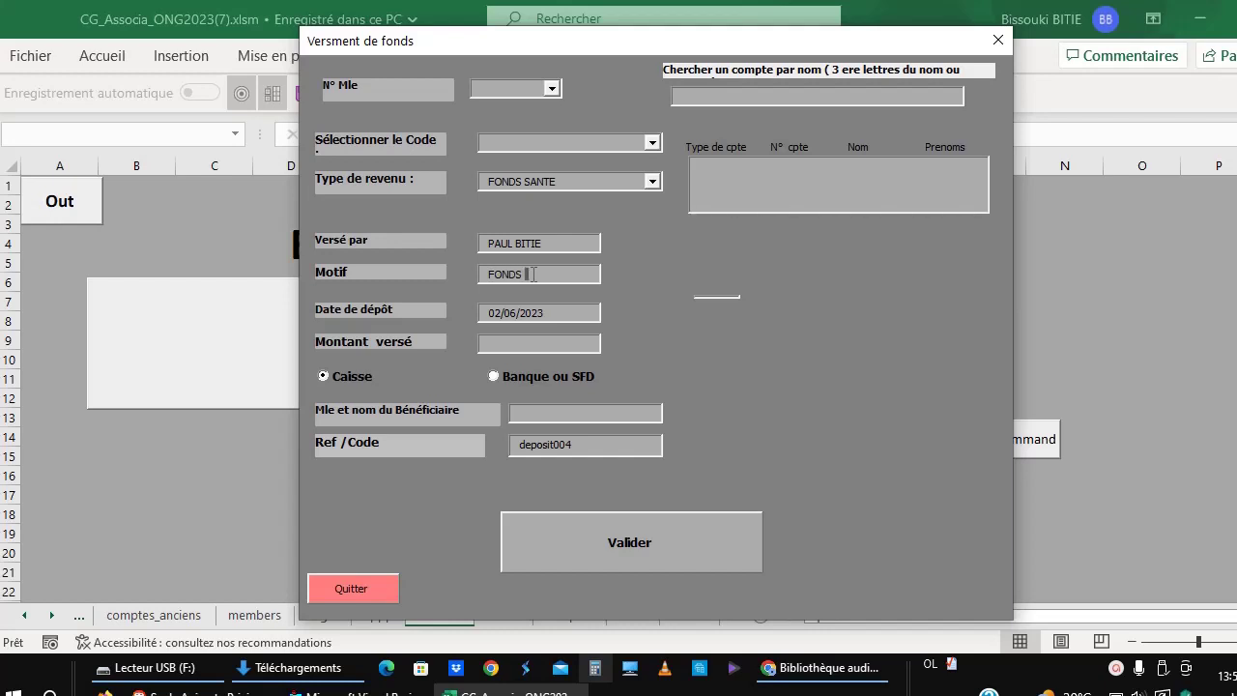
text(SANTE)
click(504, 341)
text(7)
text(00000)
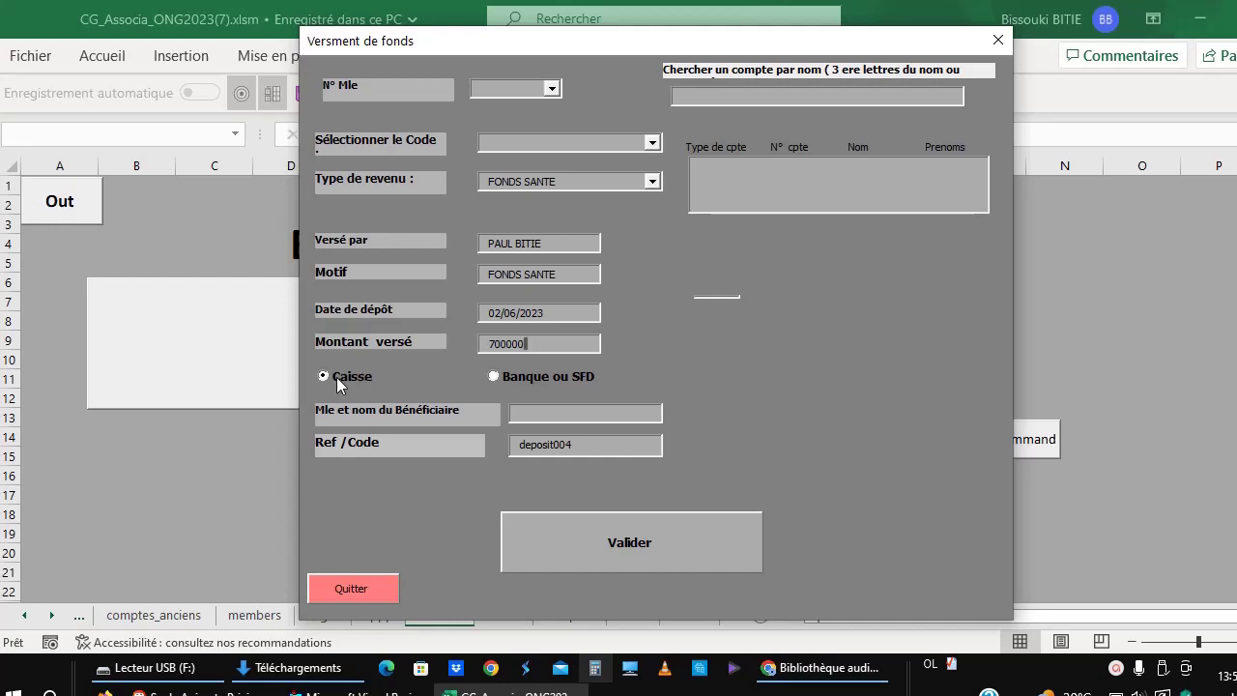
Step: Select Banque ou SFD, set beneficiary NA, validate, and generate the PDF receipt
click(518, 382)
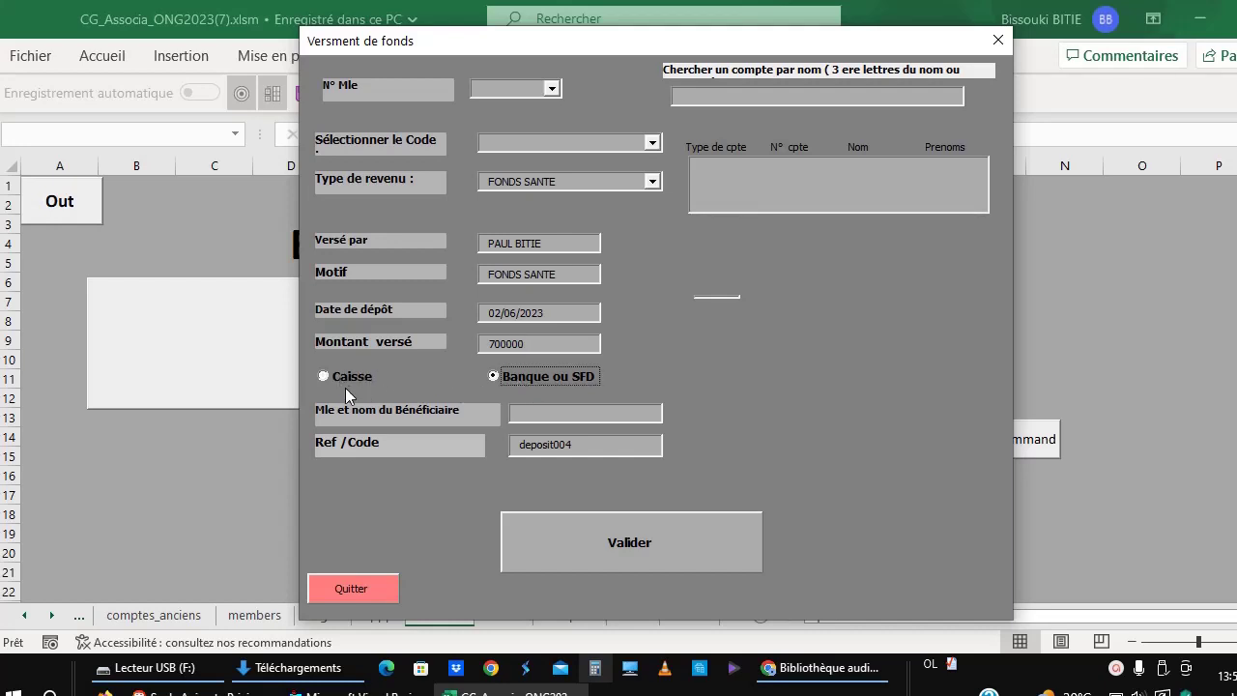
click(328, 376)
click(538, 378)
click(543, 410)
text(NA)
click(616, 552)
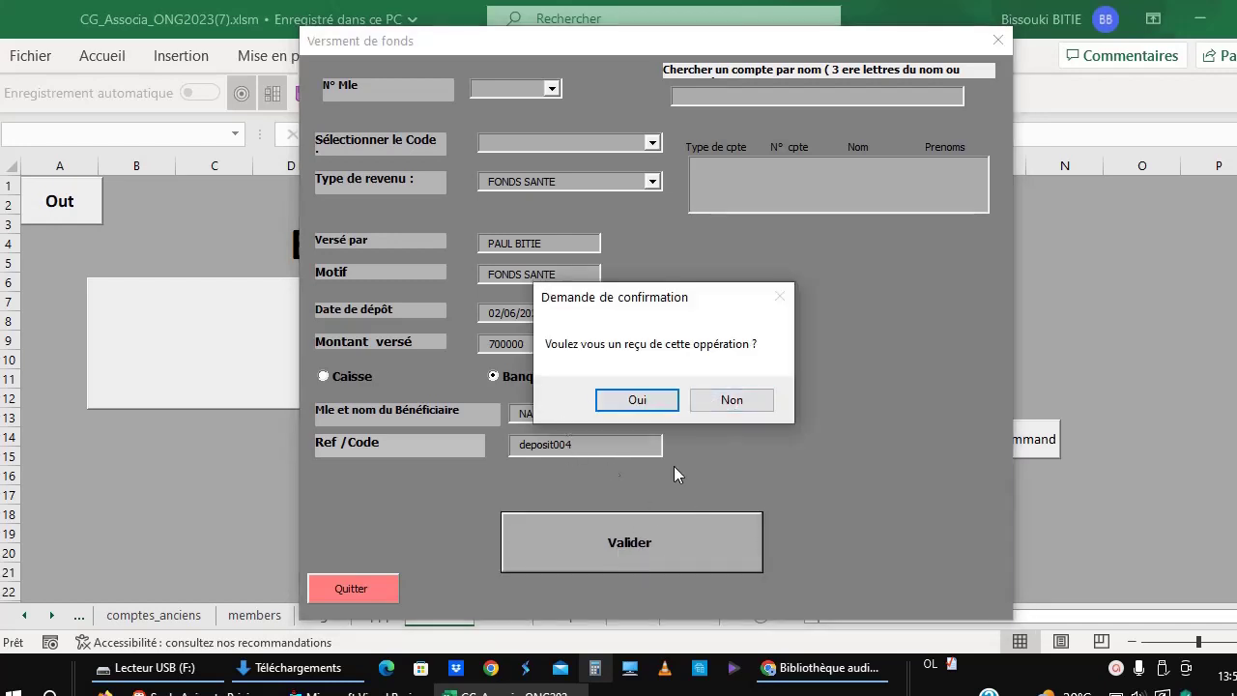
click(636, 400)
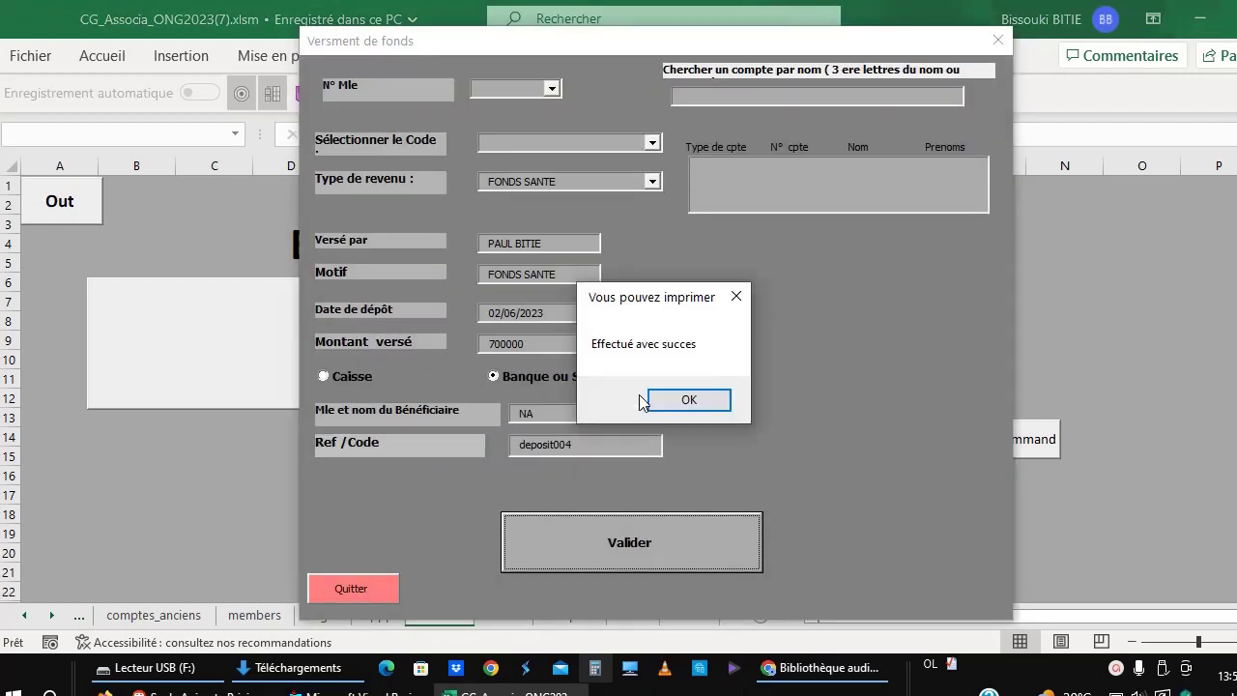
click(682, 407)
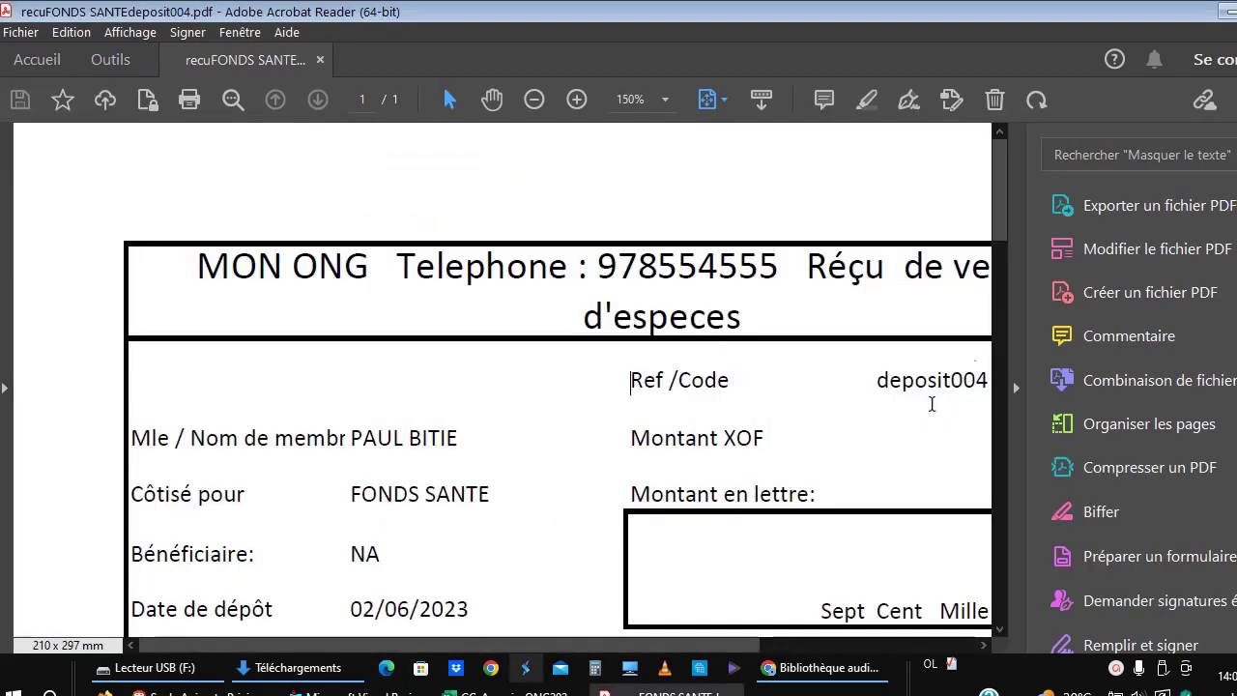
Step: View the deposit004 receipt at 100% zoom, scroll through it, and return to Excel
click(665, 99)
click(726, 242)
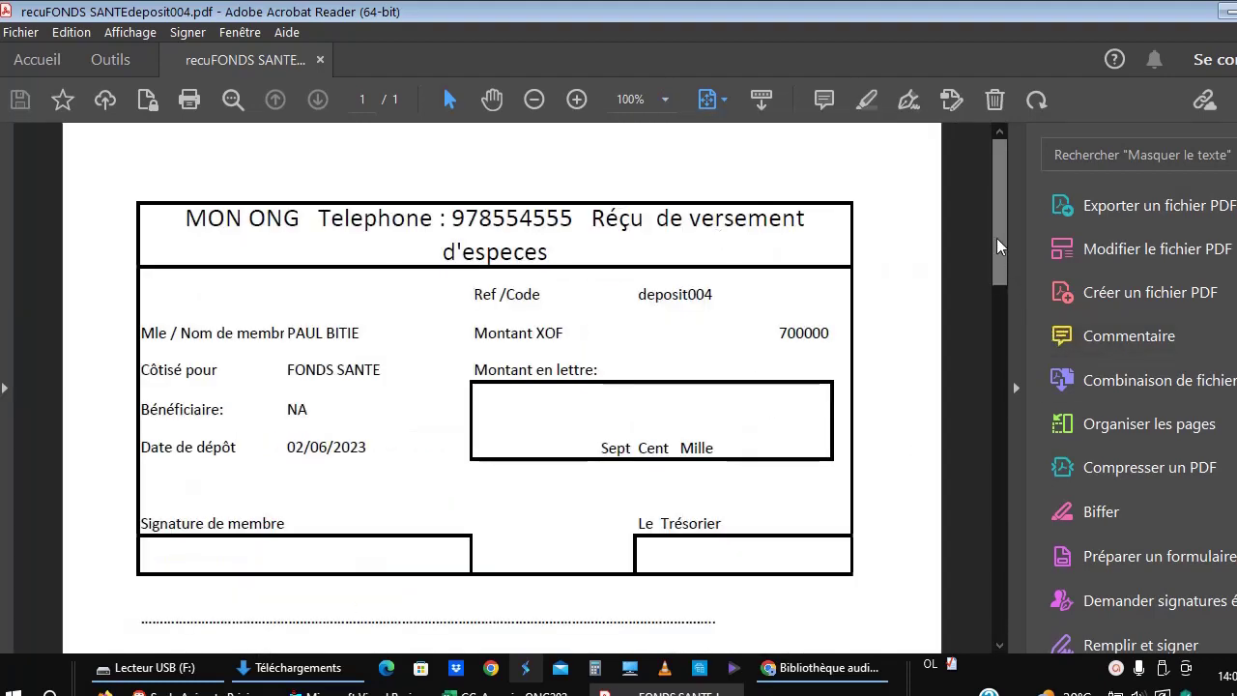
mouse_move(999, 247)
mouse_down()
mouse_move(999, 473)
mouse_move(987, 403)
mouse_move(997, 509)
mouse_up()
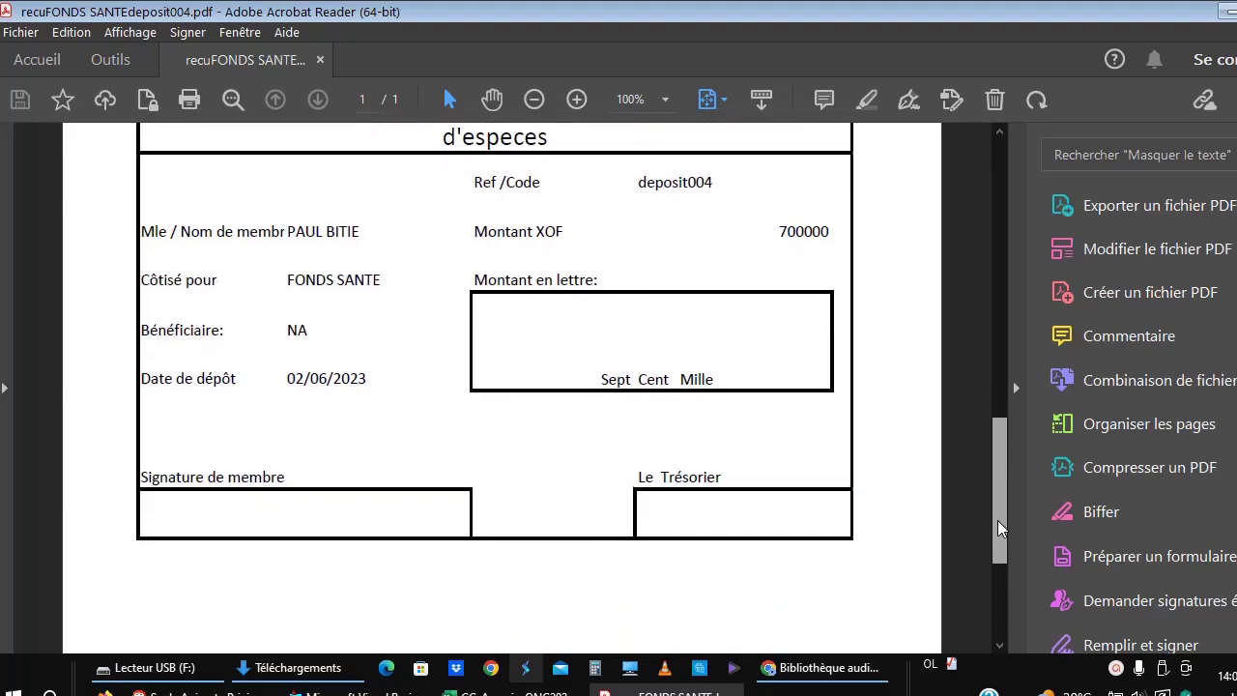
drag(997, 509, 998, 251)
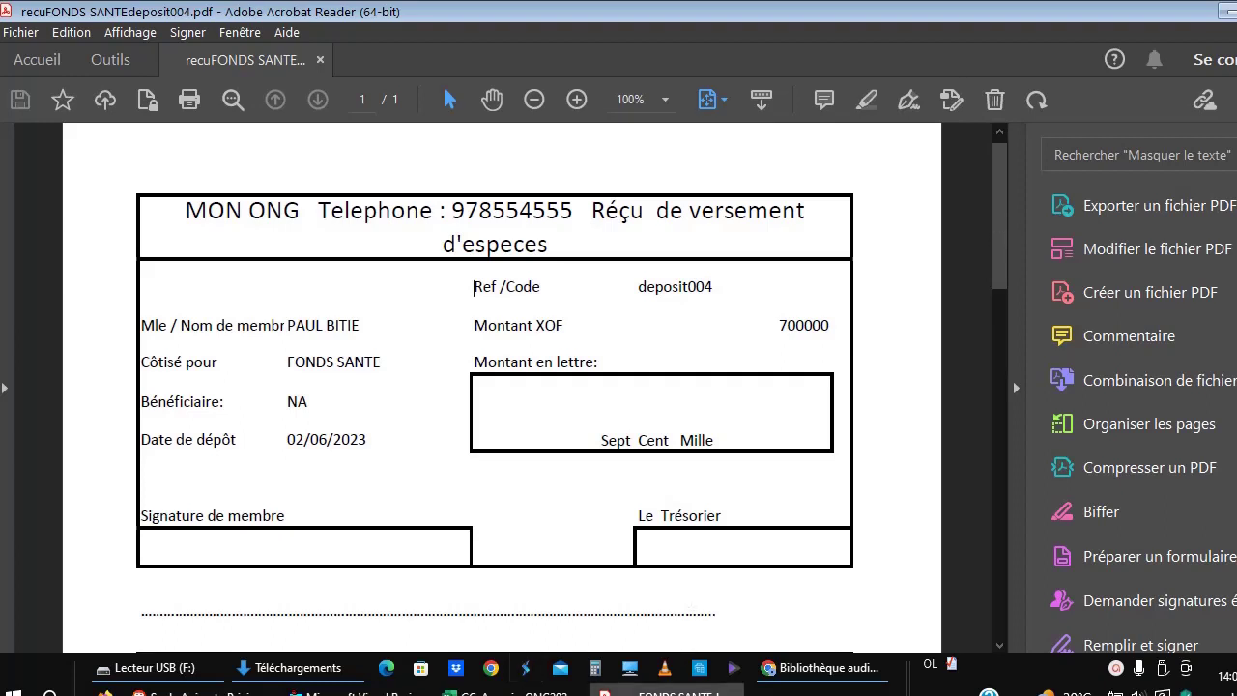
key(alt+Tab)
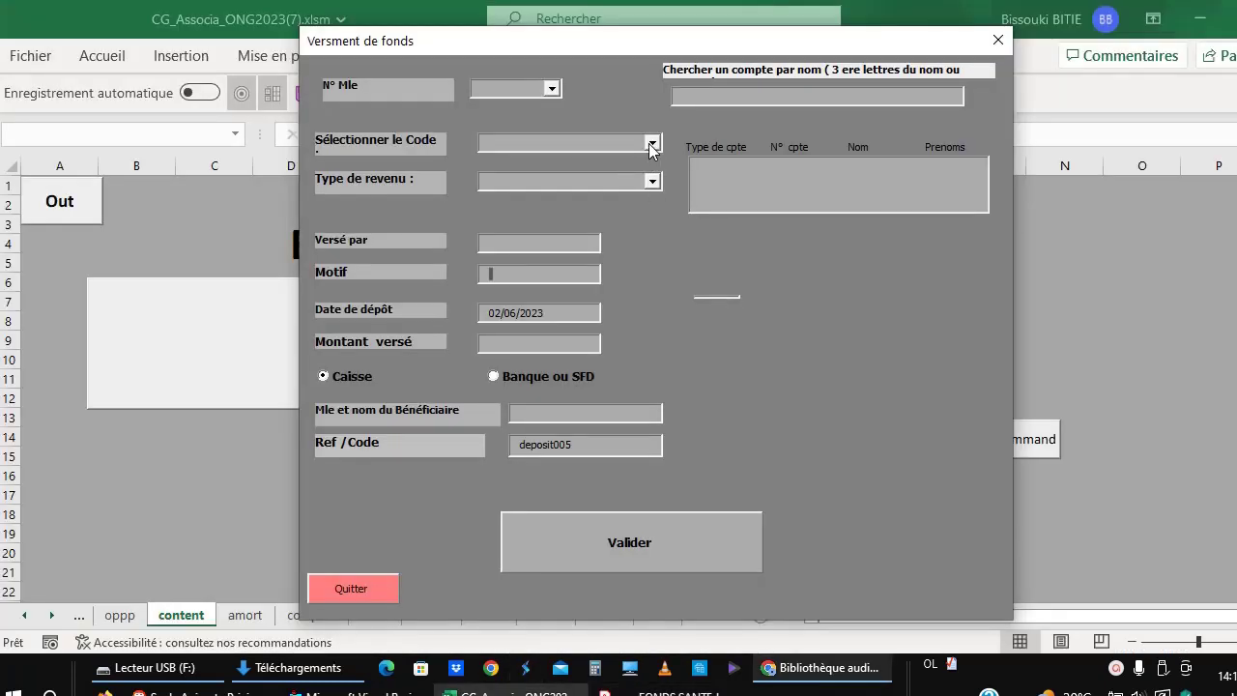
Step: Fill deposit005: FONDS SCOLARITE, paid by NOUS MEME, motif NA, 500000 via Banque ou SFD, beneficiary NA
click(652, 143)
click(652, 181)
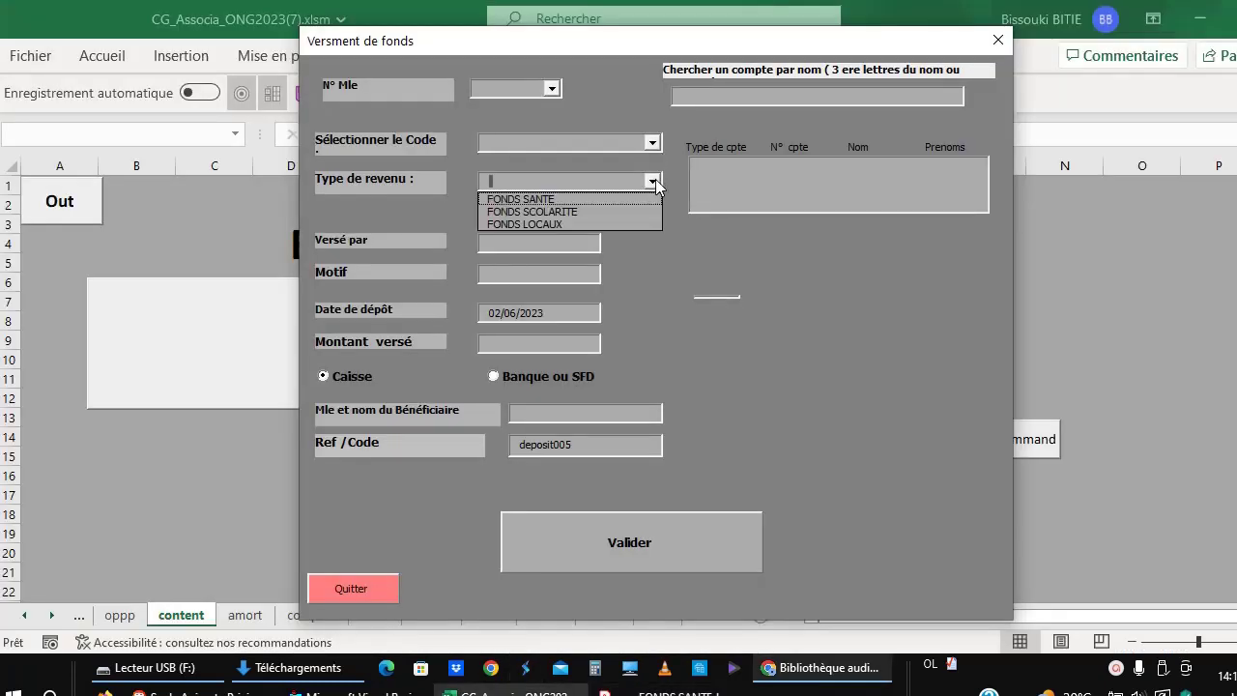
click(581, 210)
click(503, 247)
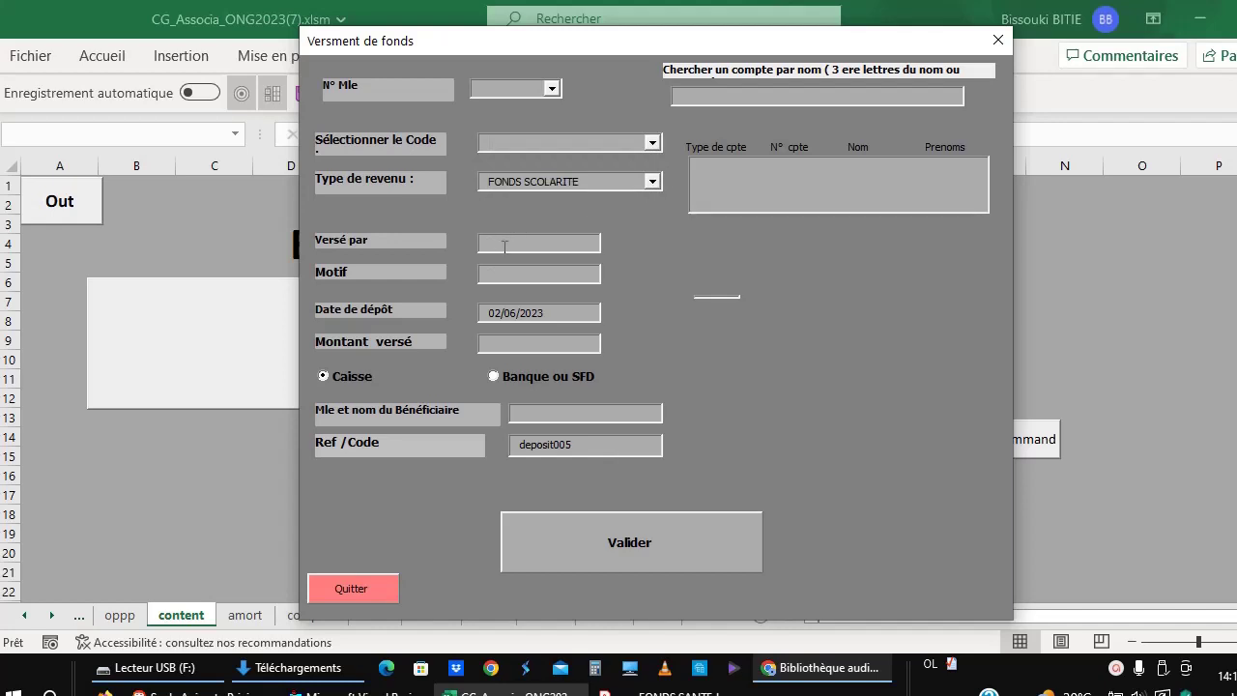
text(NOUS M)
text(EME)
click(494, 275)
text(NA)
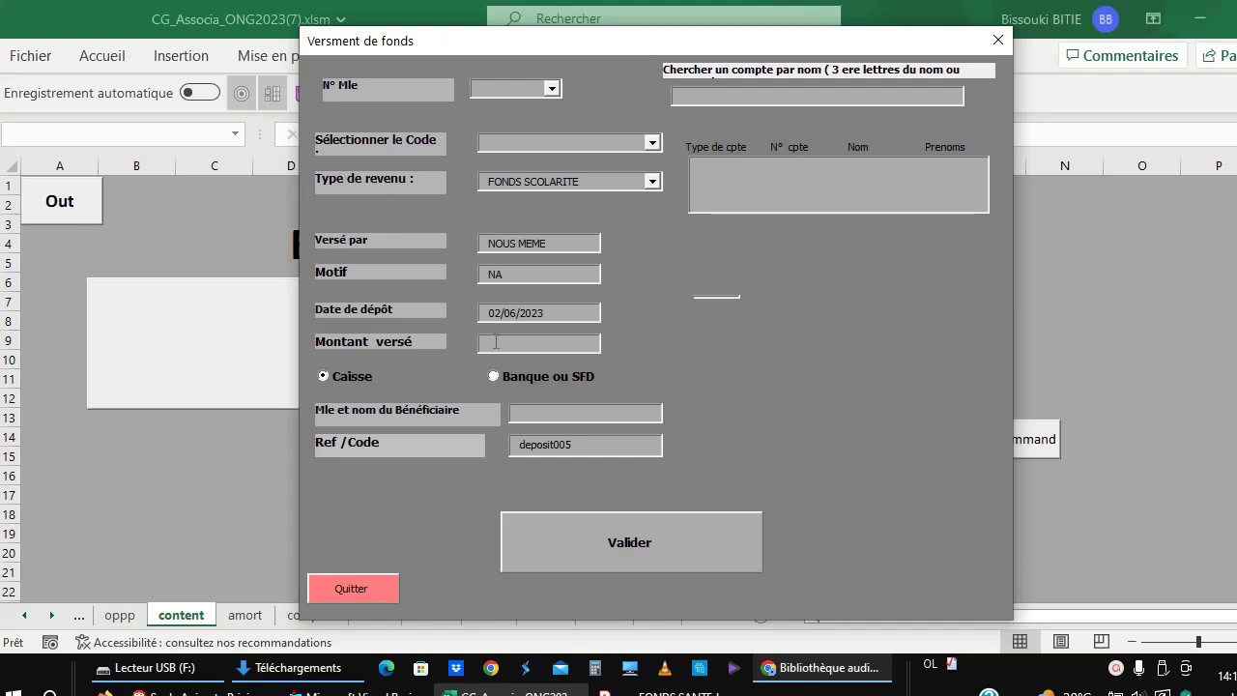
text(000)
text(00)
click(493, 376)
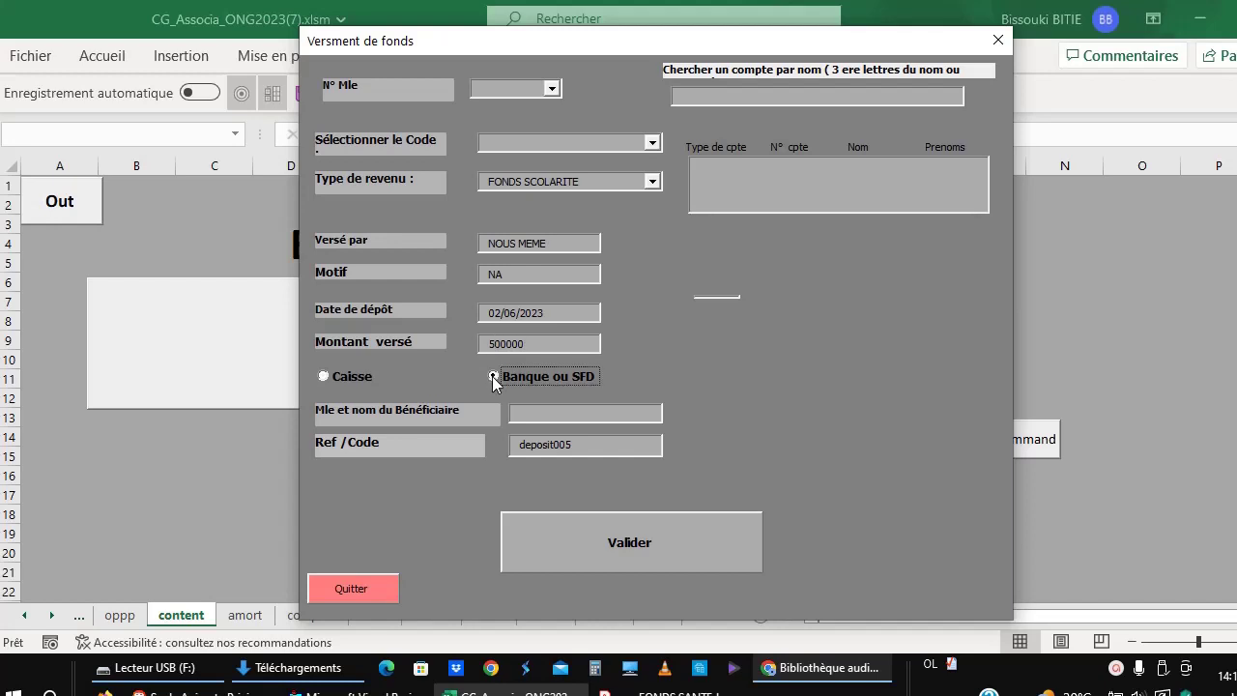
click(546, 414)
text(NA)
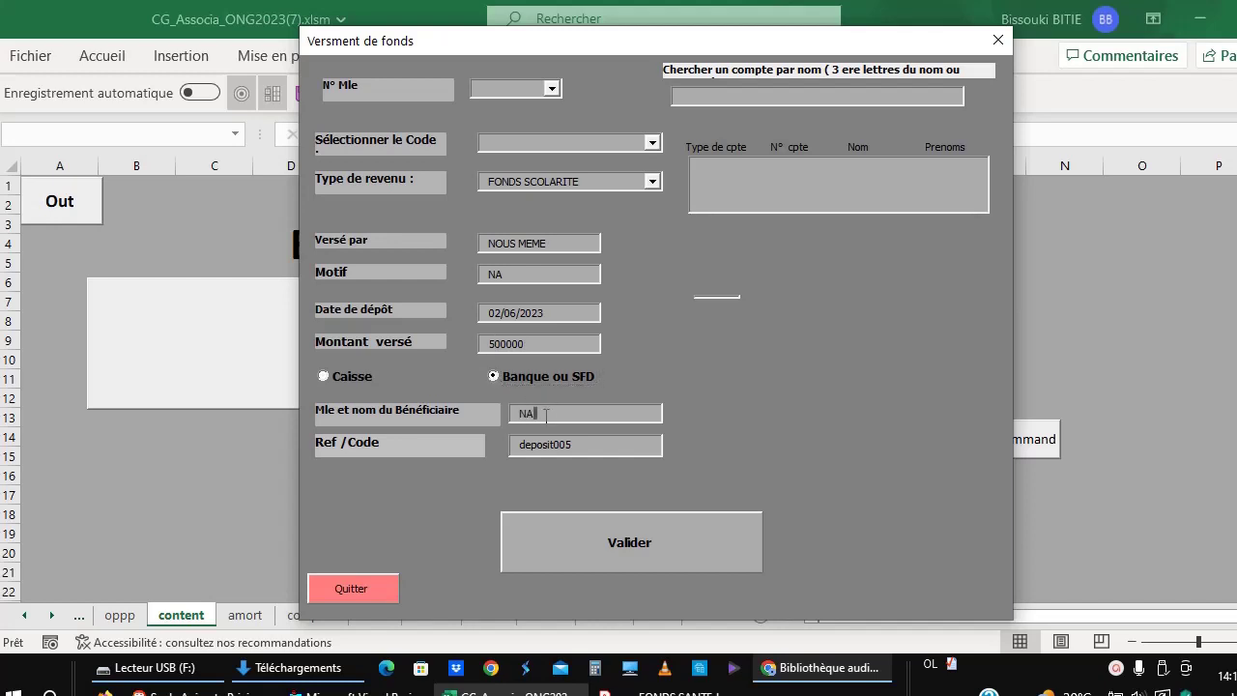
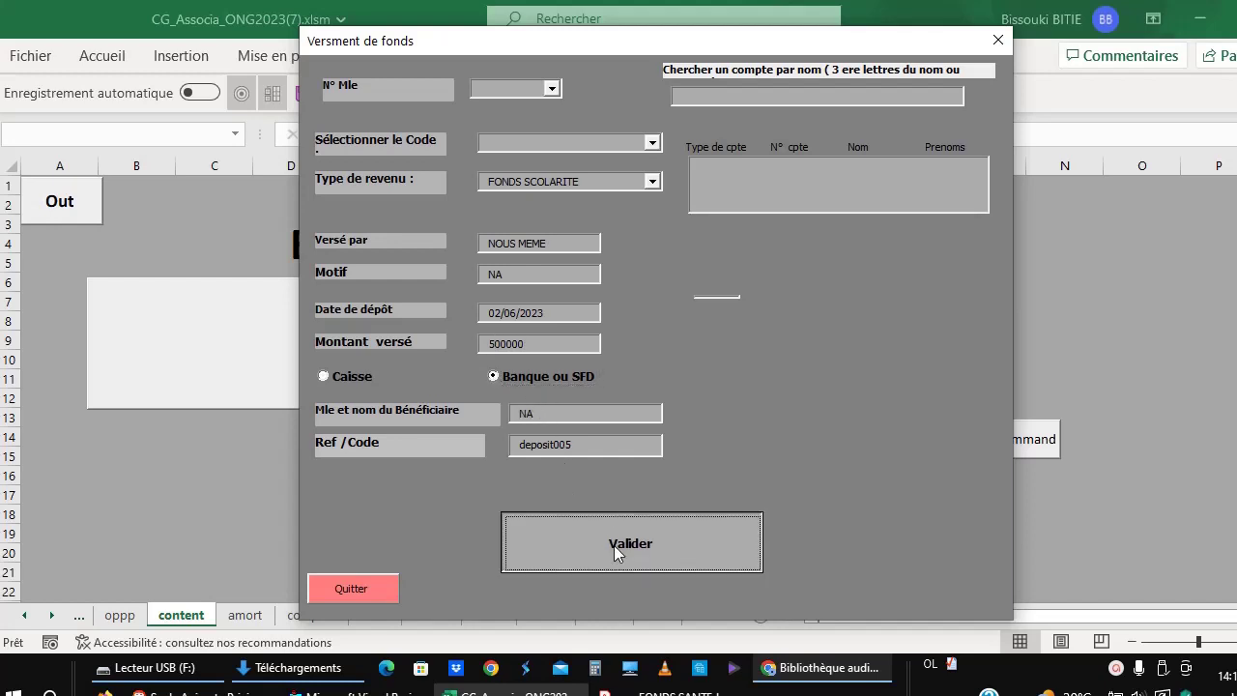
Step: Validate the 500000 FONDS SCOLARITE deposit (deposit005) and decline the receipt
click(614, 547)
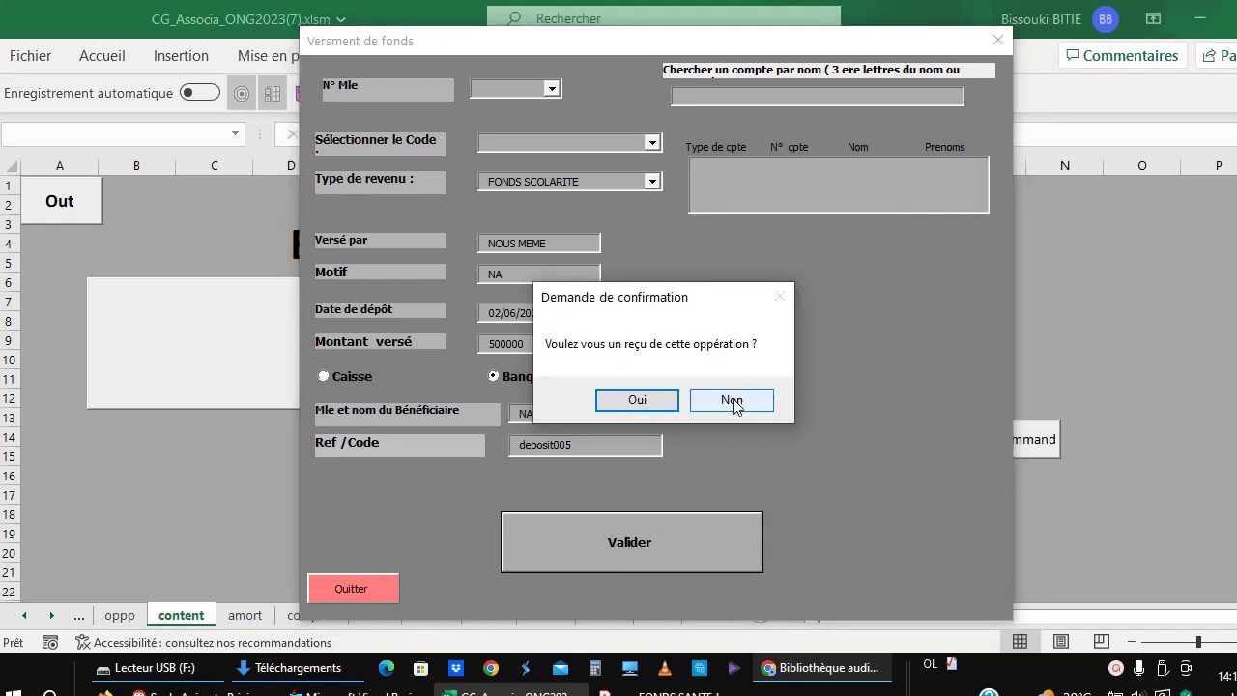
click(722, 404)
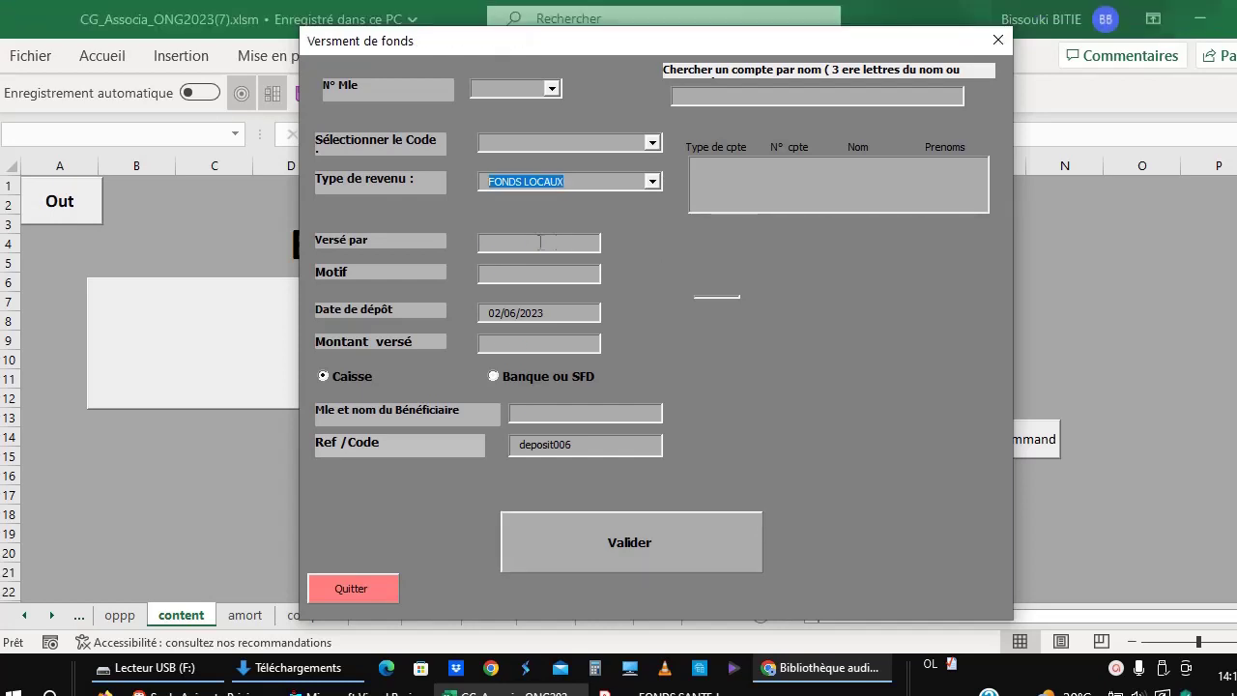
Step: Record the 200000 FONDS LOCAUX cash deposit with NA depositor, reason and beneficiary, without a receipt
text(NA)
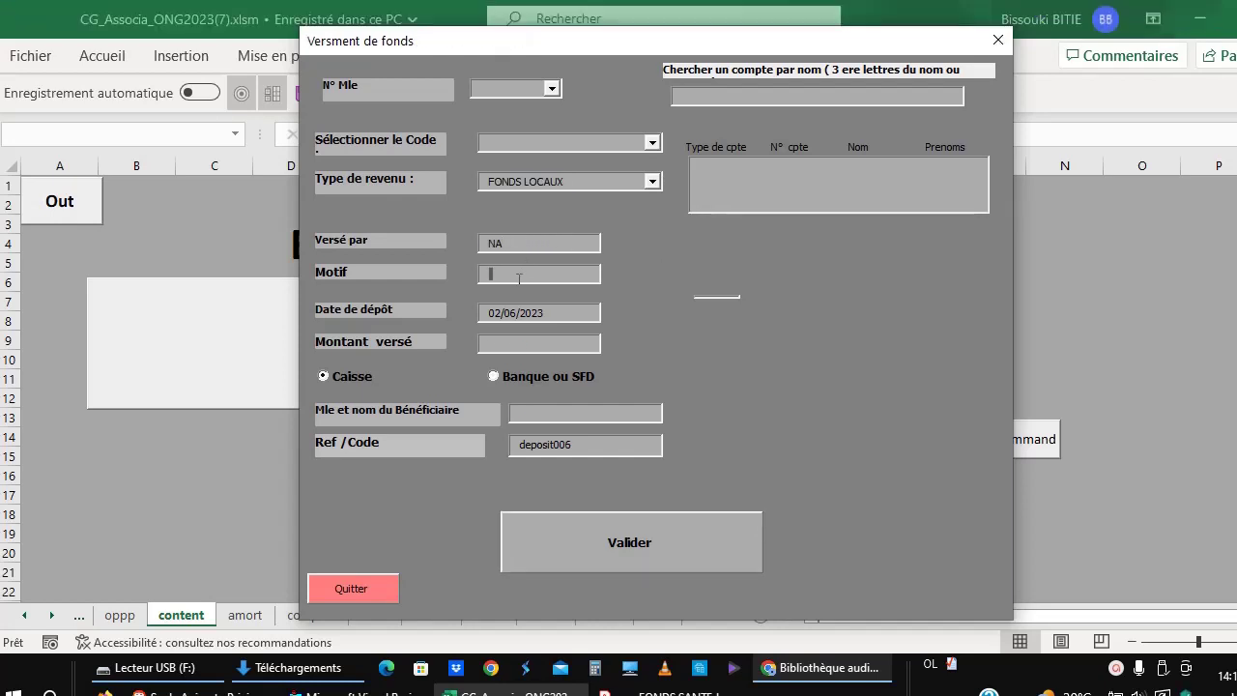
text(NA)
click(516, 344)
text(2000)
text(00)
click(533, 417)
text(N)
text(A)
click(620, 551)
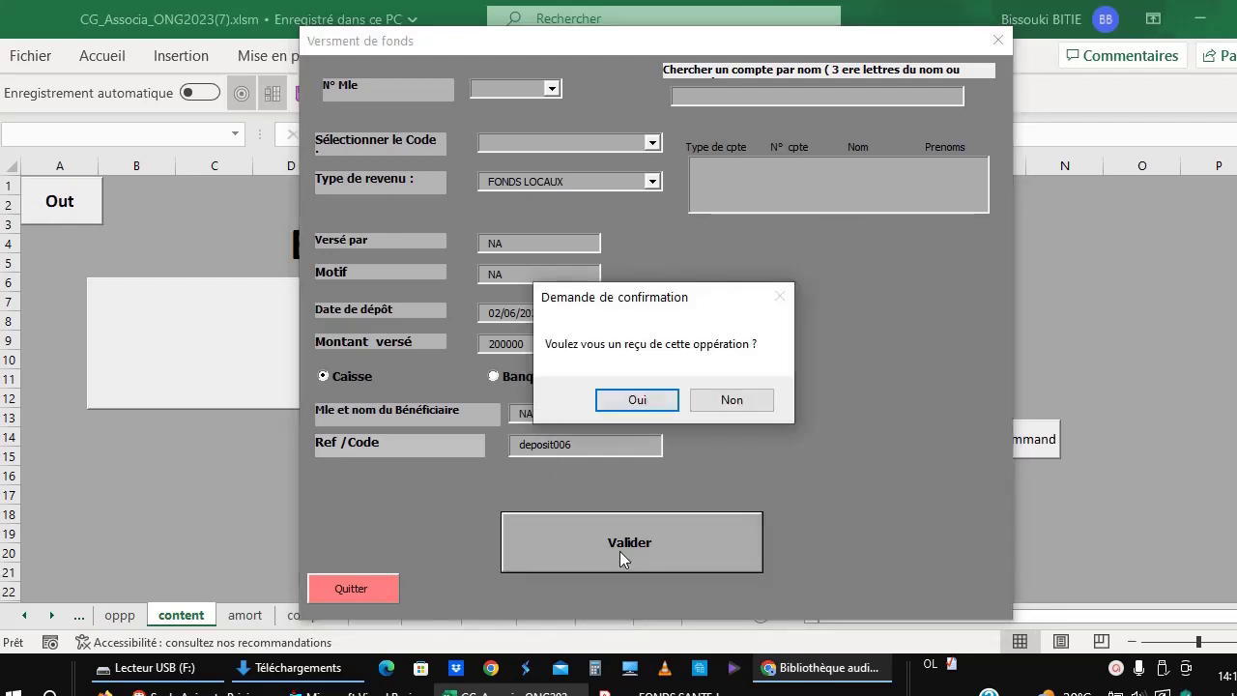
click(730, 401)
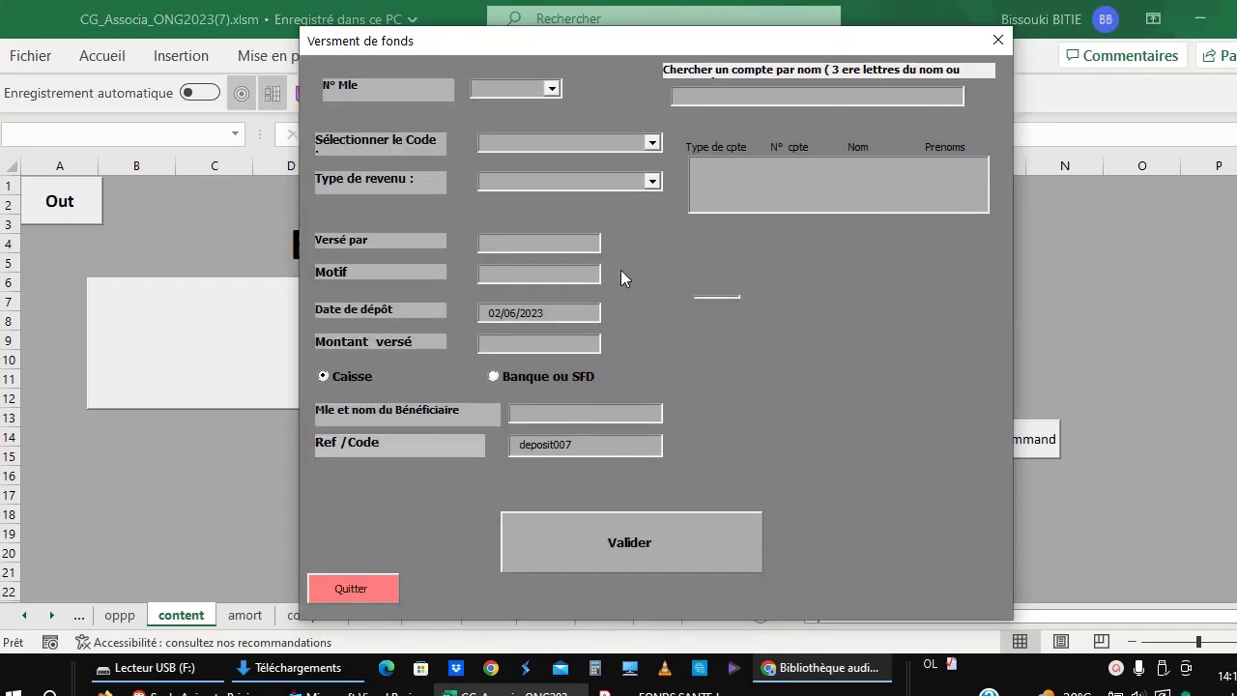
Step: Close the deposit form and bring up the Dépenses withdrawal form from Enregistrements
click(351, 587)
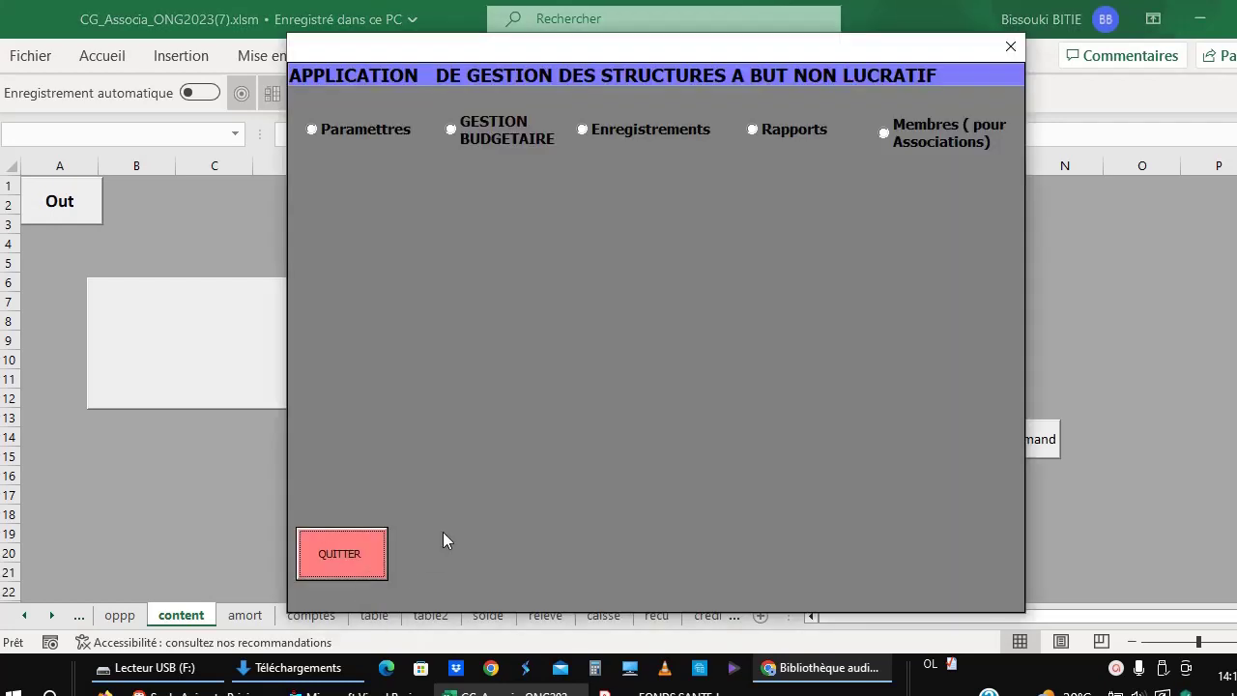
click(623, 126)
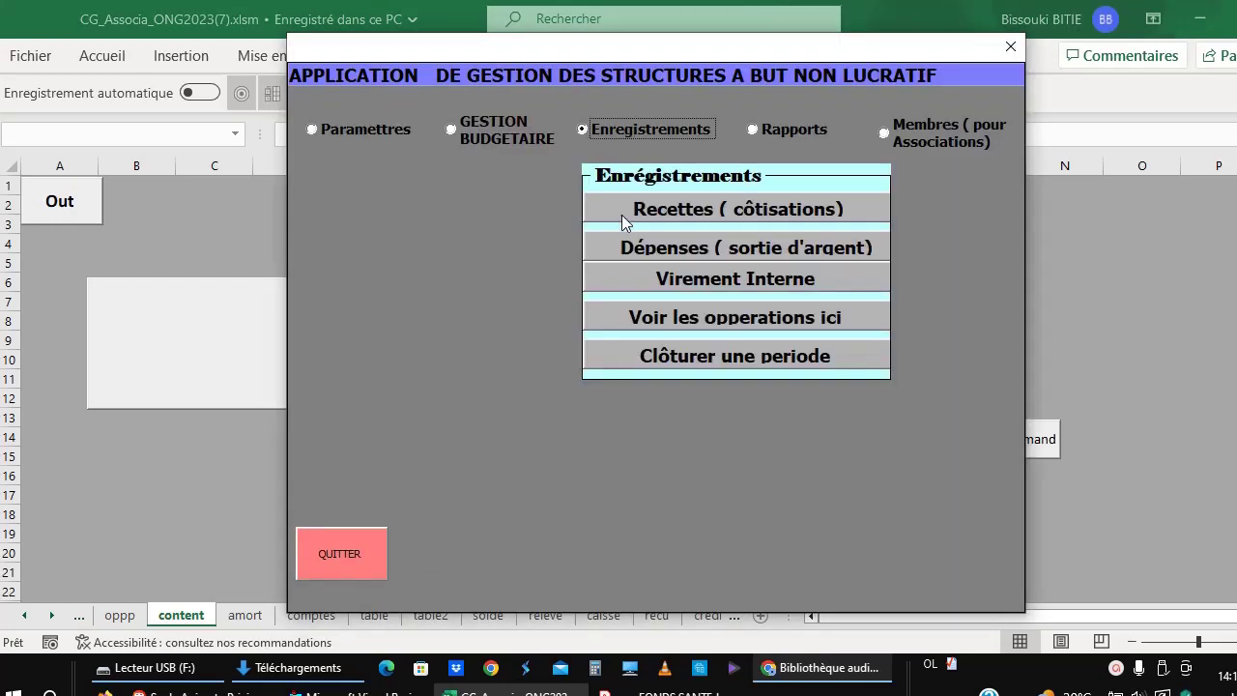
click(649, 253)
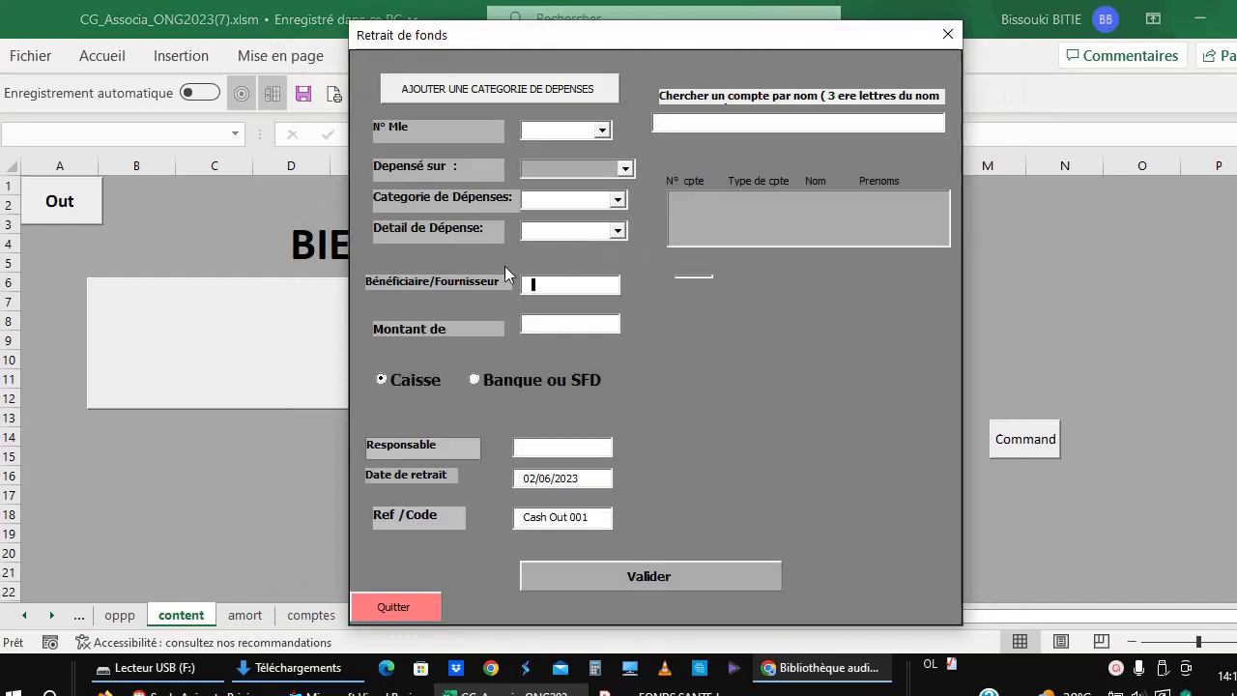
Step: Charge the expense to FONDS SANTE, category Fourniture bureau, detail Encre
click(625, 172)
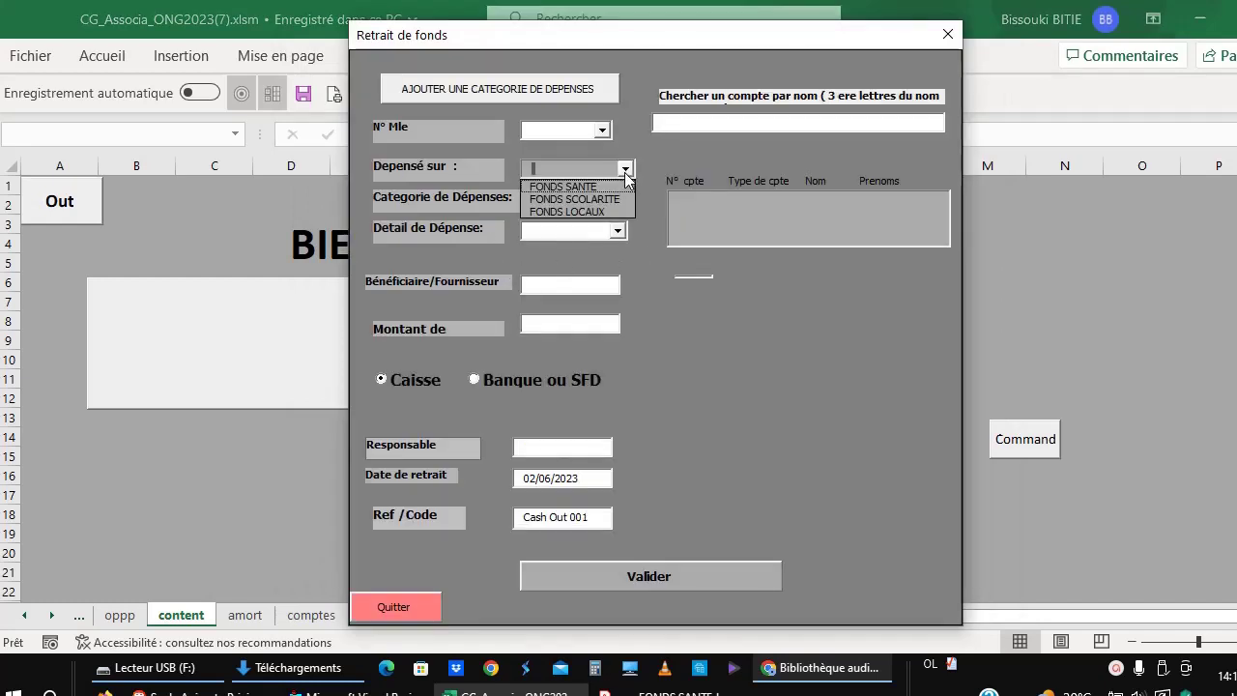
click(650, 155)
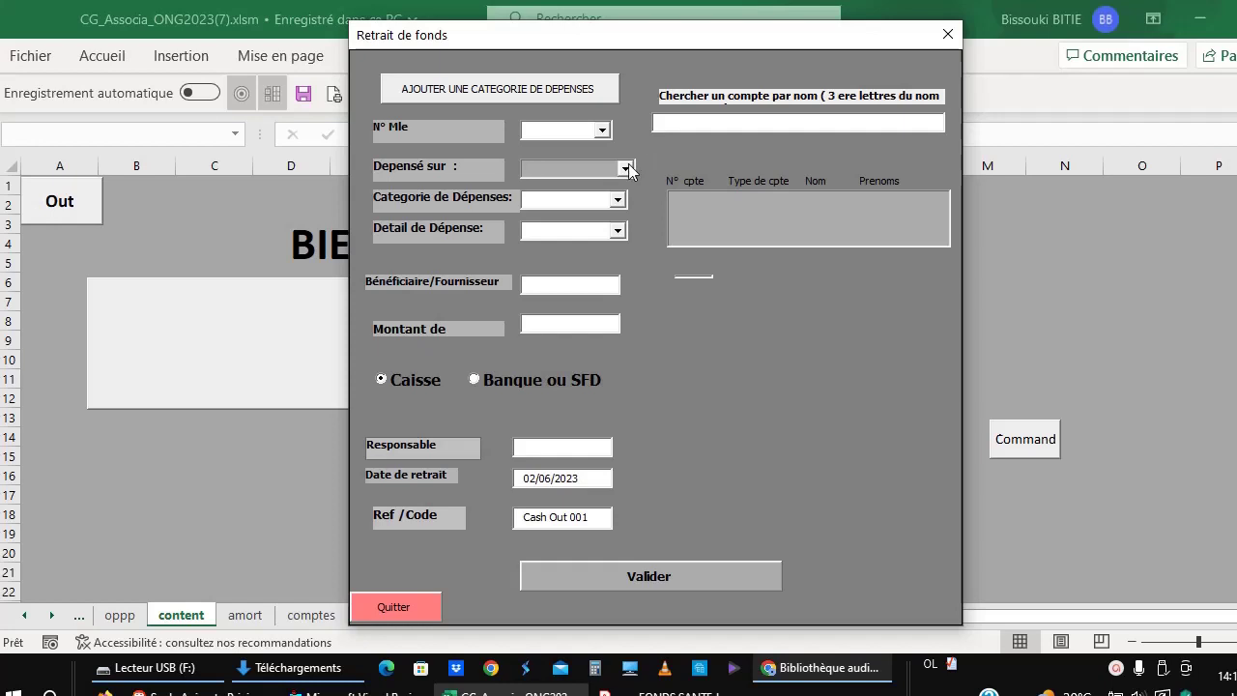
click(627, 169)
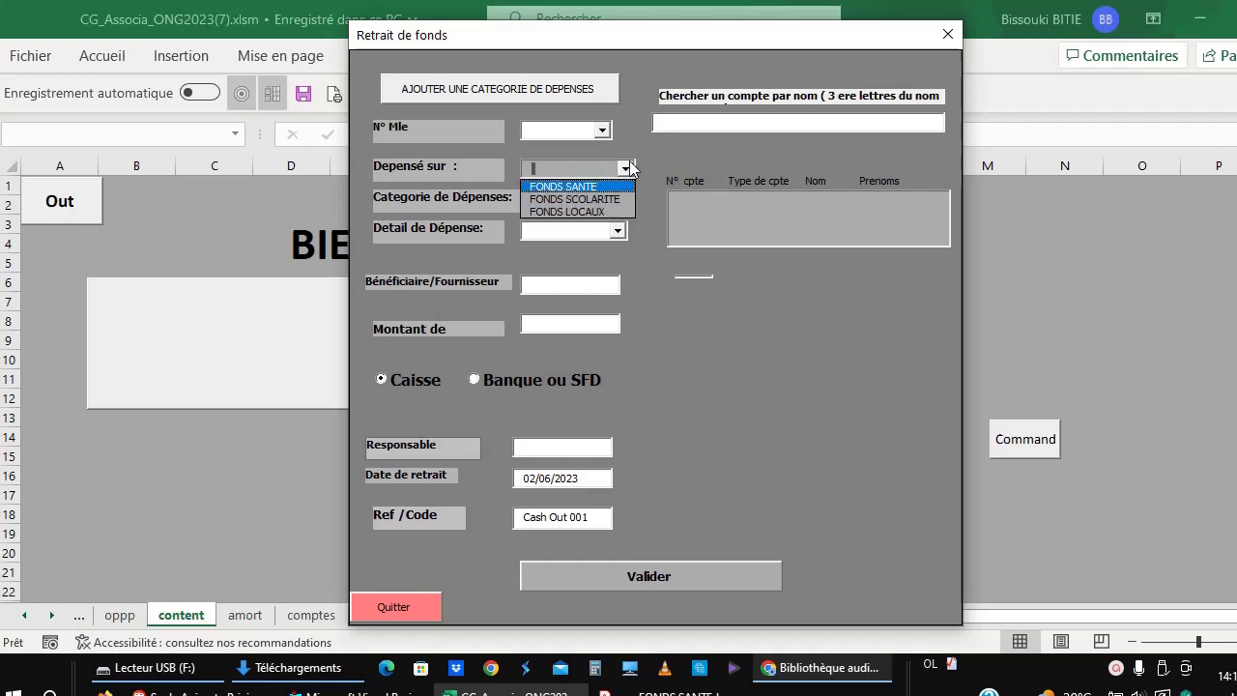
click(627, 170)
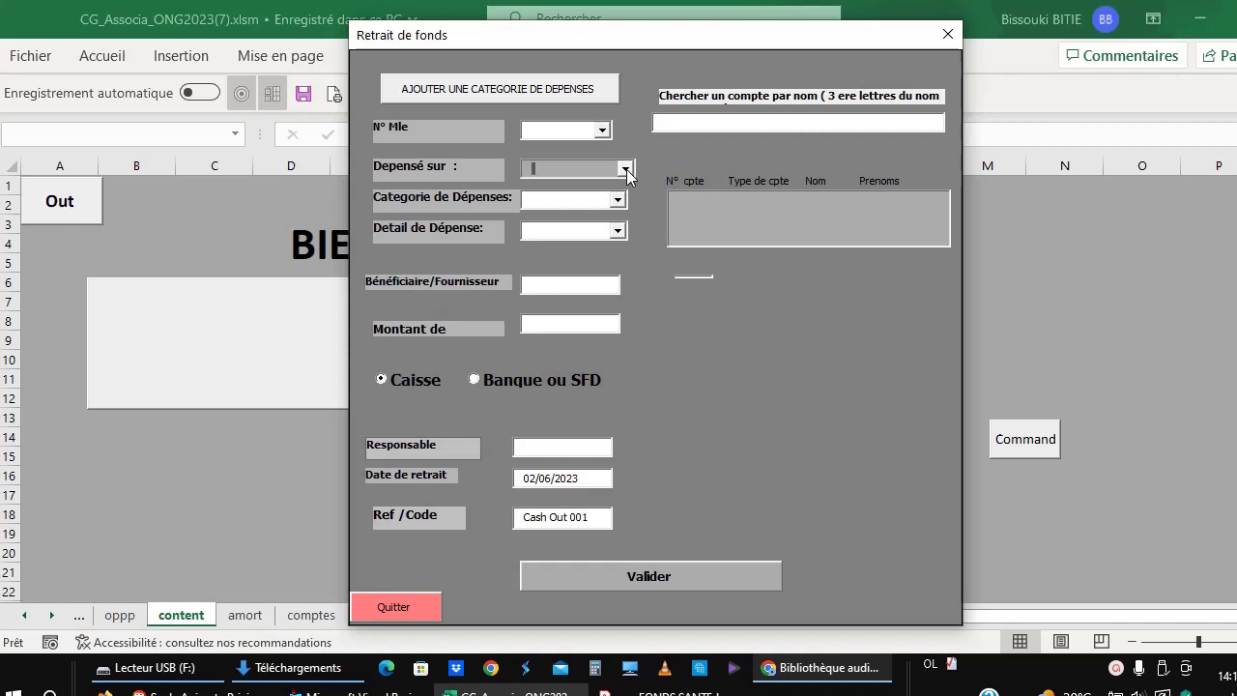
click(627, 170)
click(601, 185)
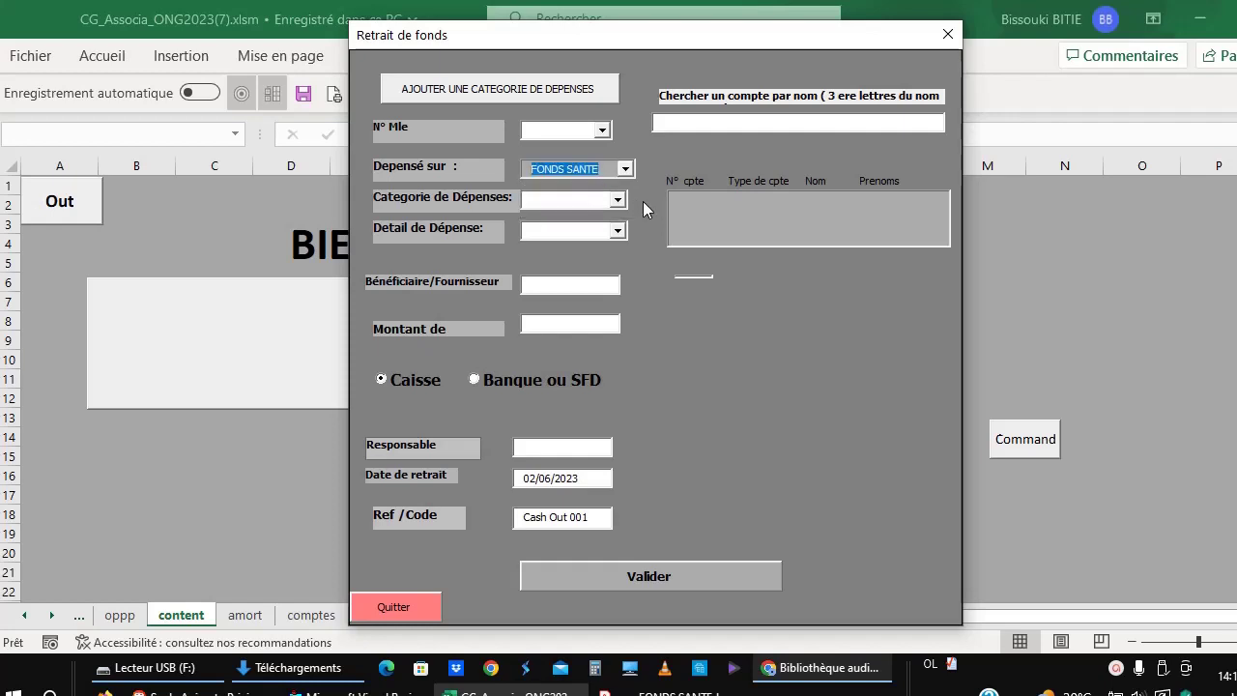
click(618, 201)
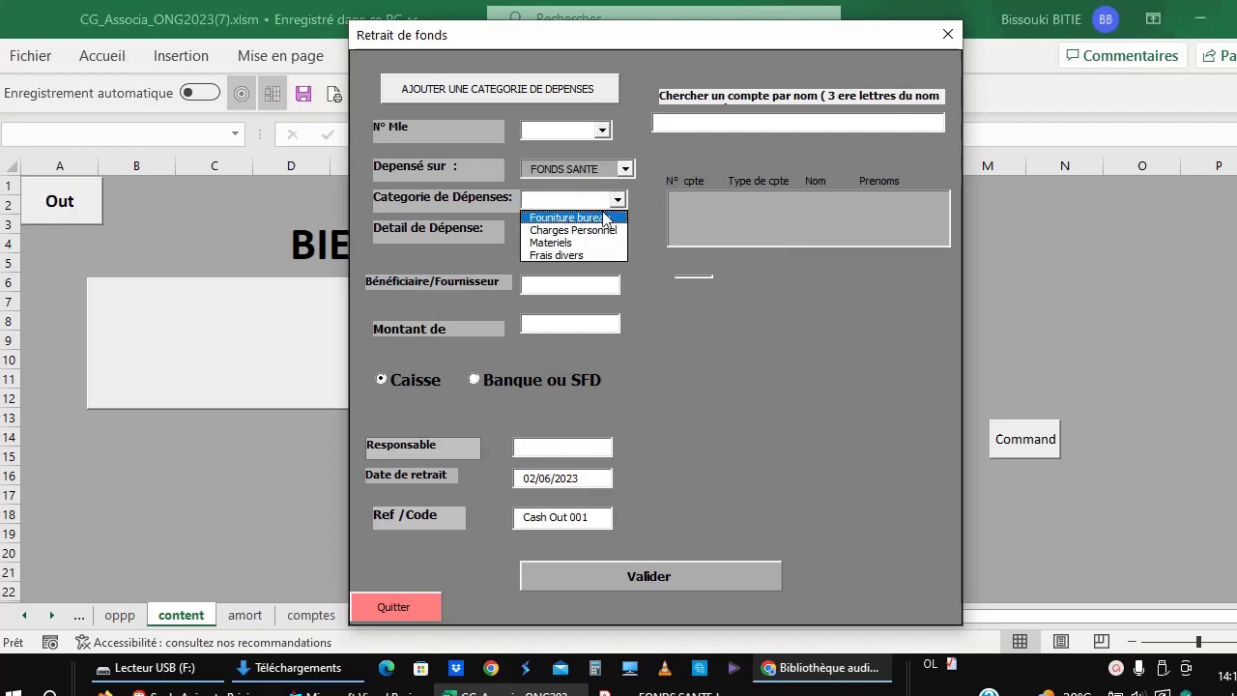
click(581, 220)
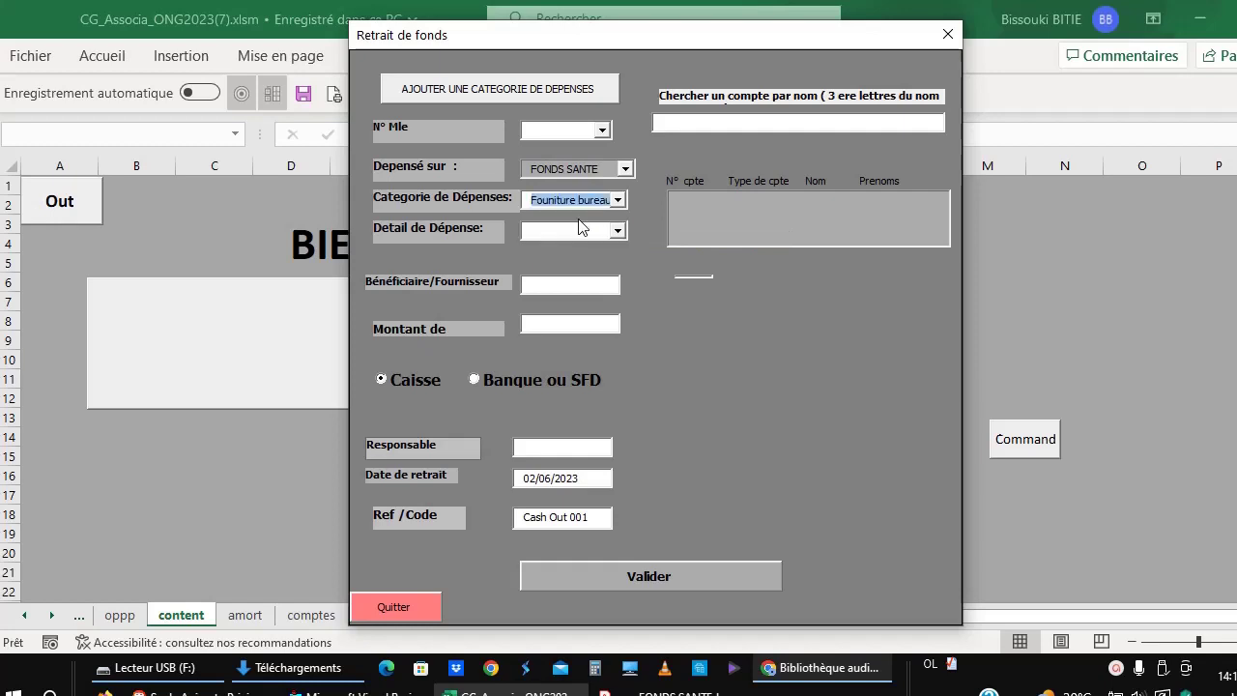
click(618, 233)
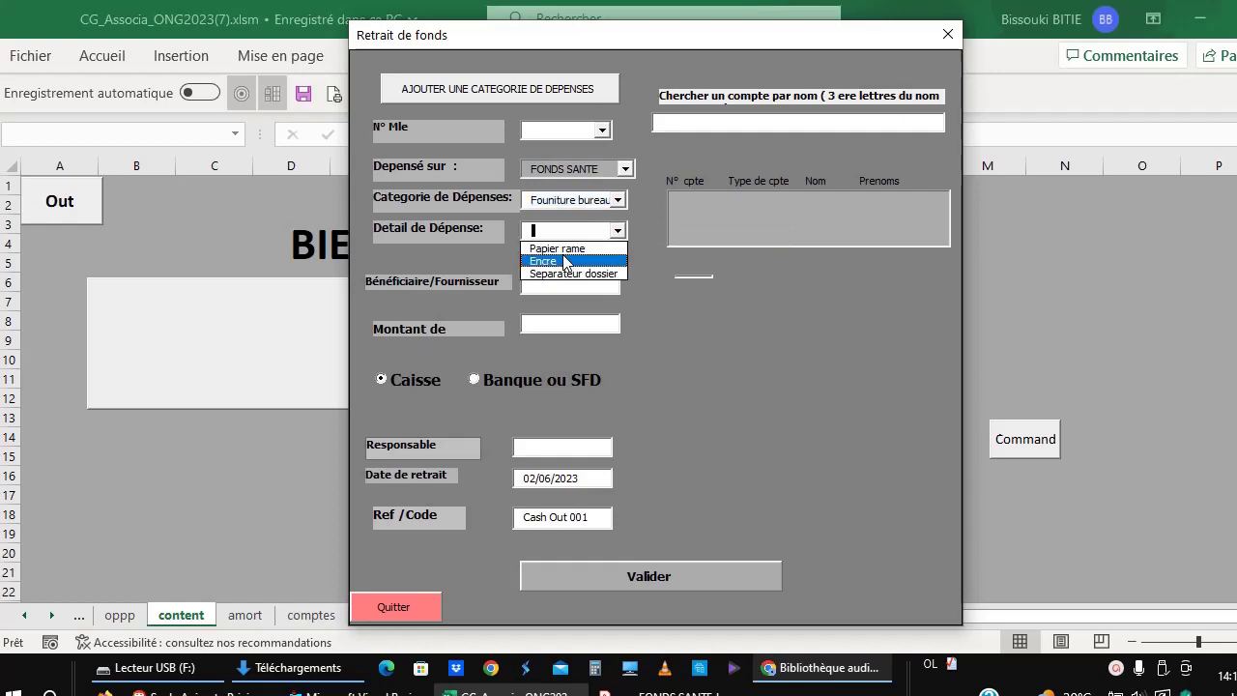
click(558, 260)
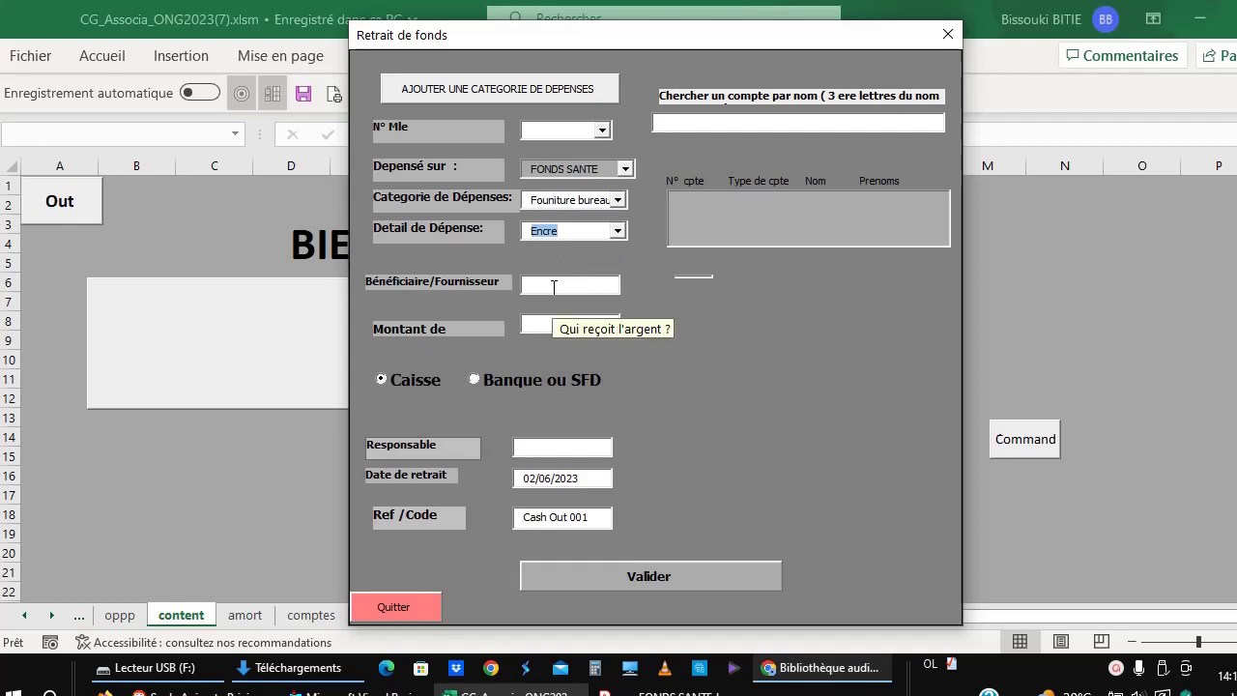
Step: Enter NA beneficiary, amount 5000 and NA responsible, then validate as Cash Out 001
click(553, 286)
text(NA)
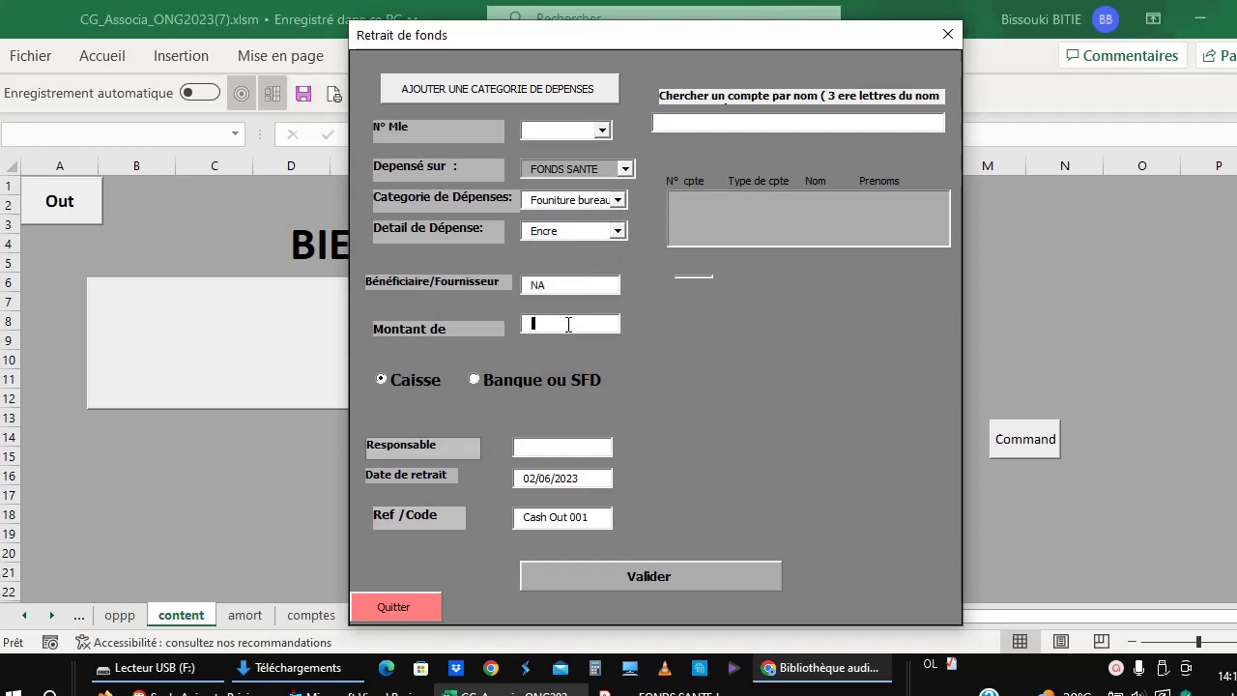
text(5)
text(000)
text(N)
text(A)
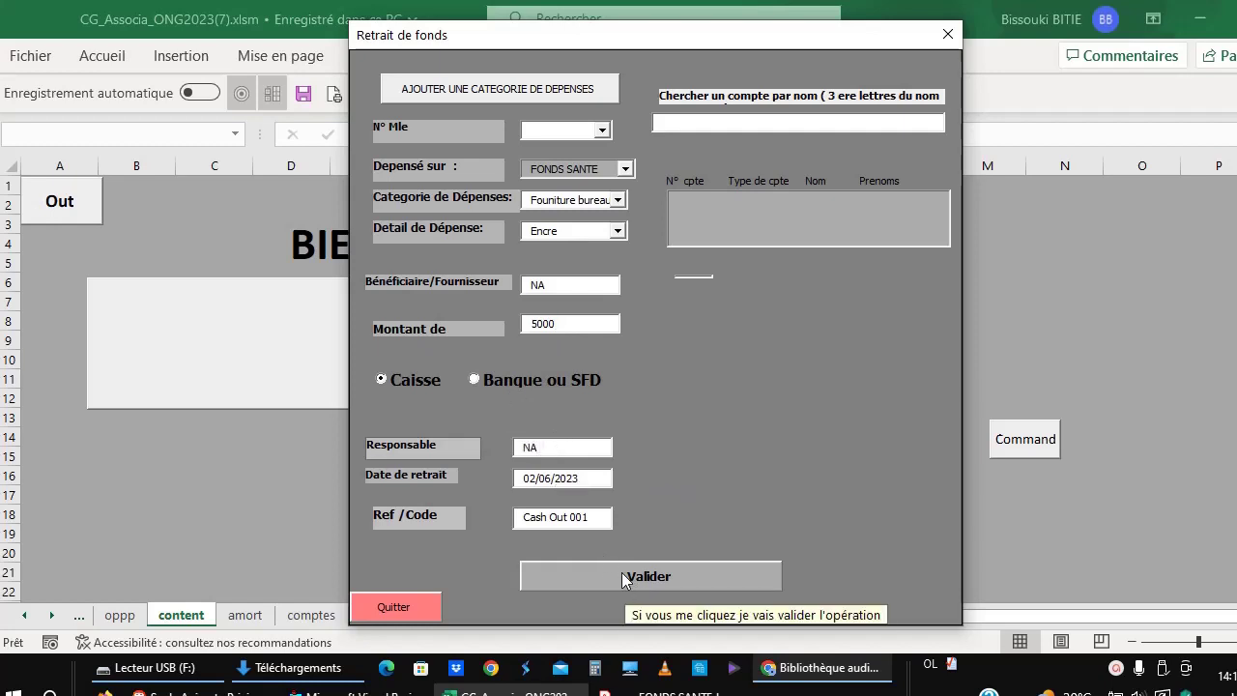
click(624, 576)
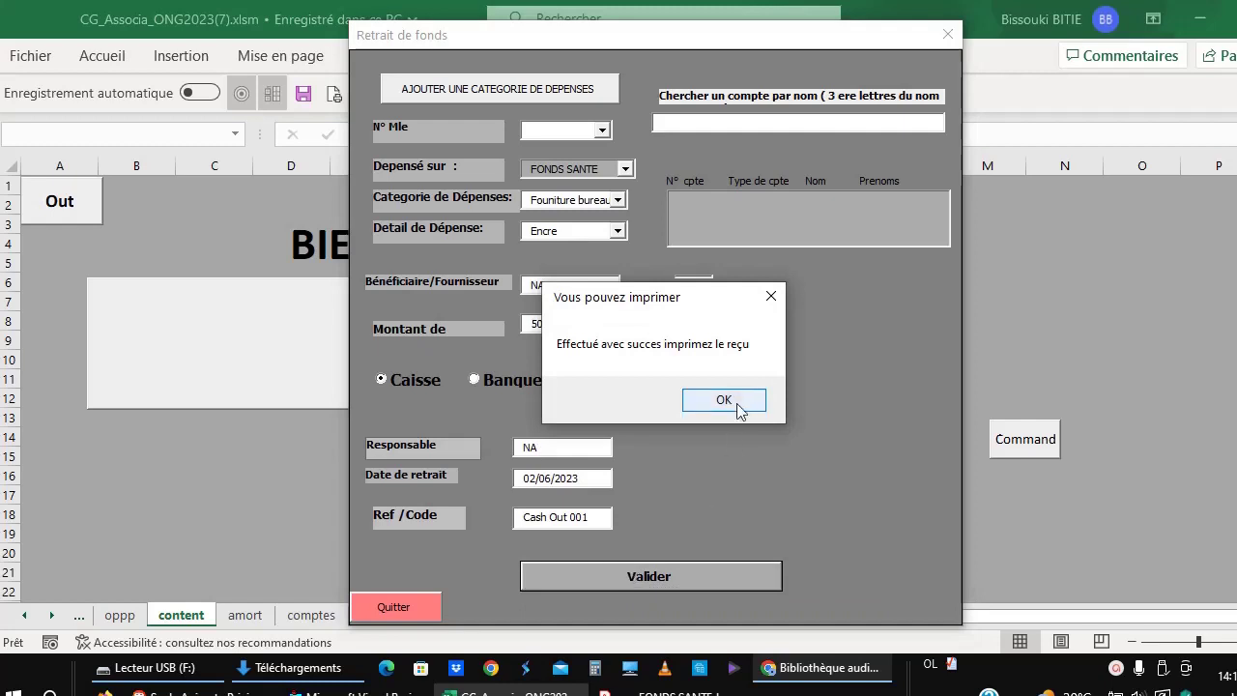
click(726, 404)
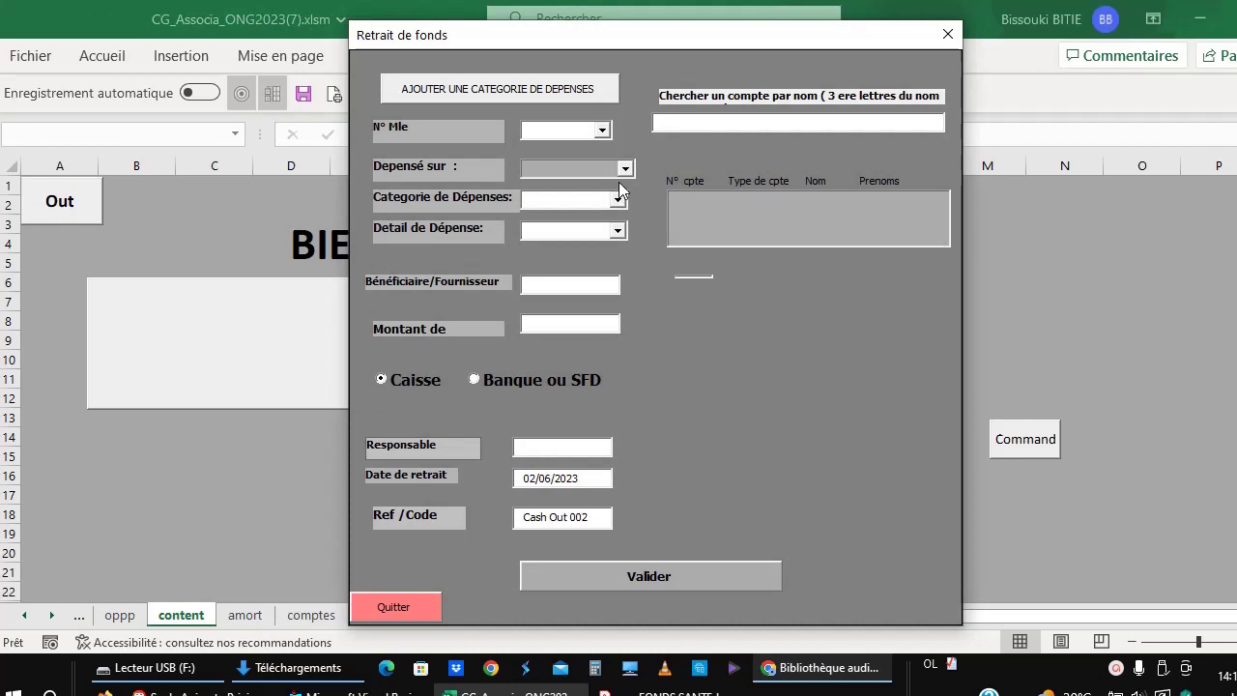
Step: Select FONDS SANTE, Fourniture bureau and Papier rame for the next expense
click(624, 168)
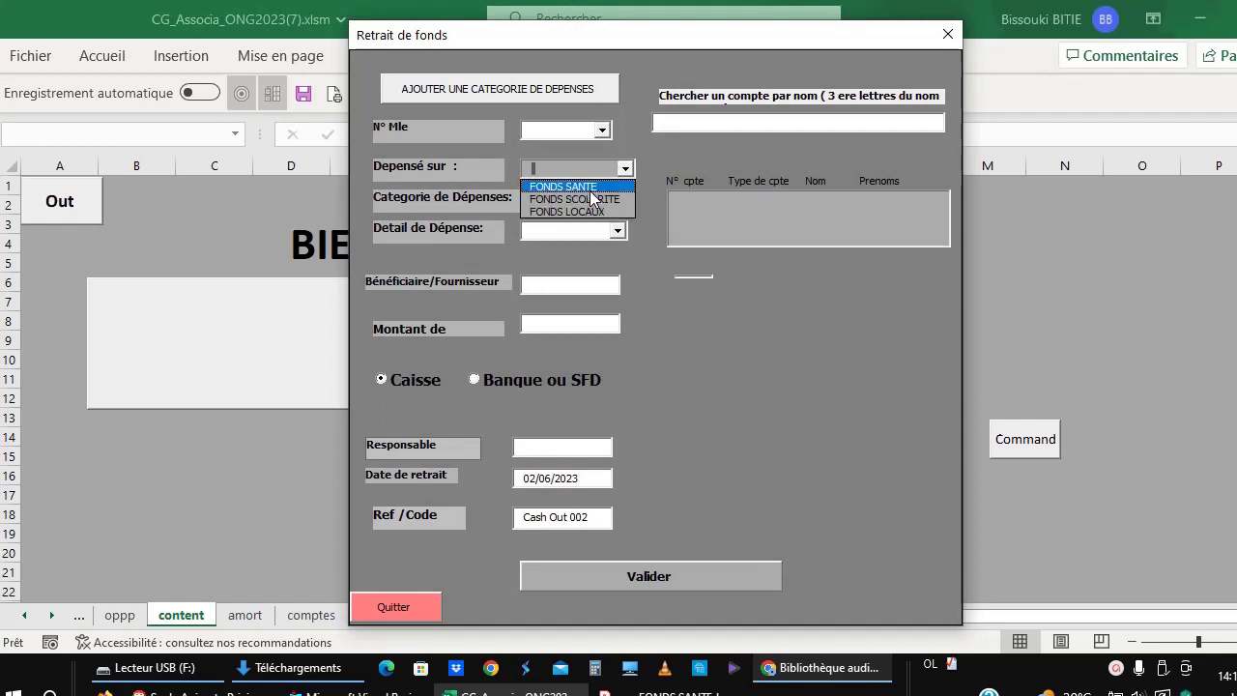
click(586, 189)
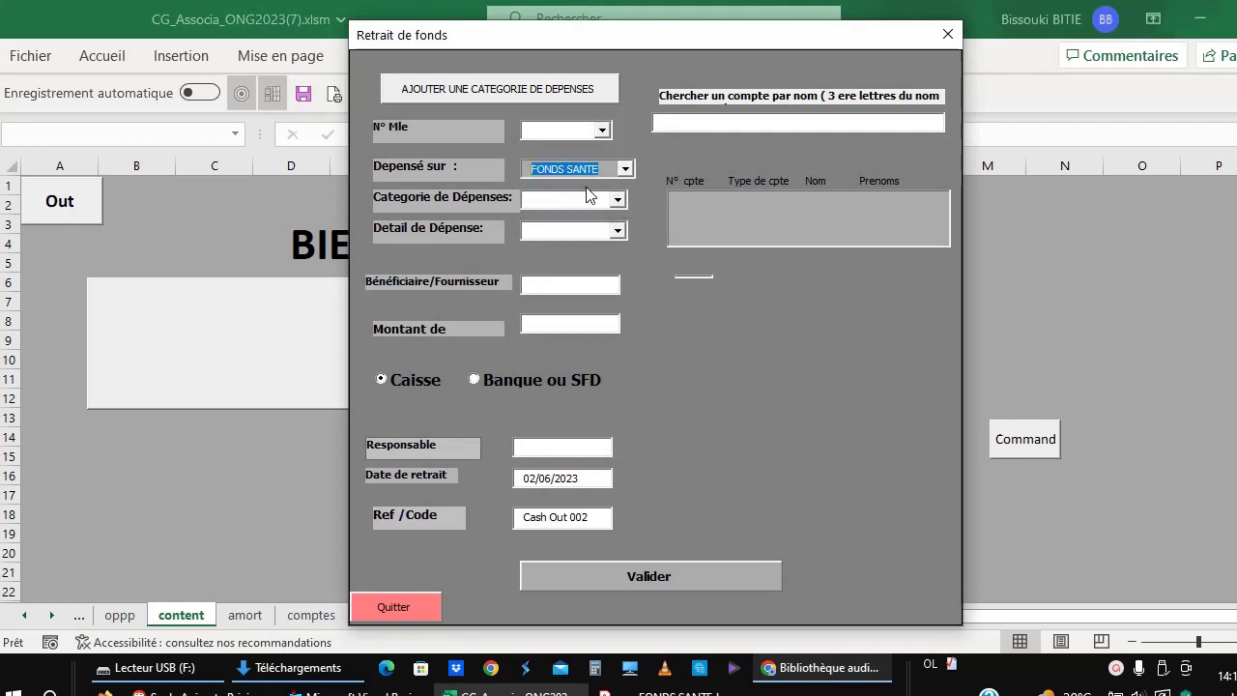
click(617, 200)
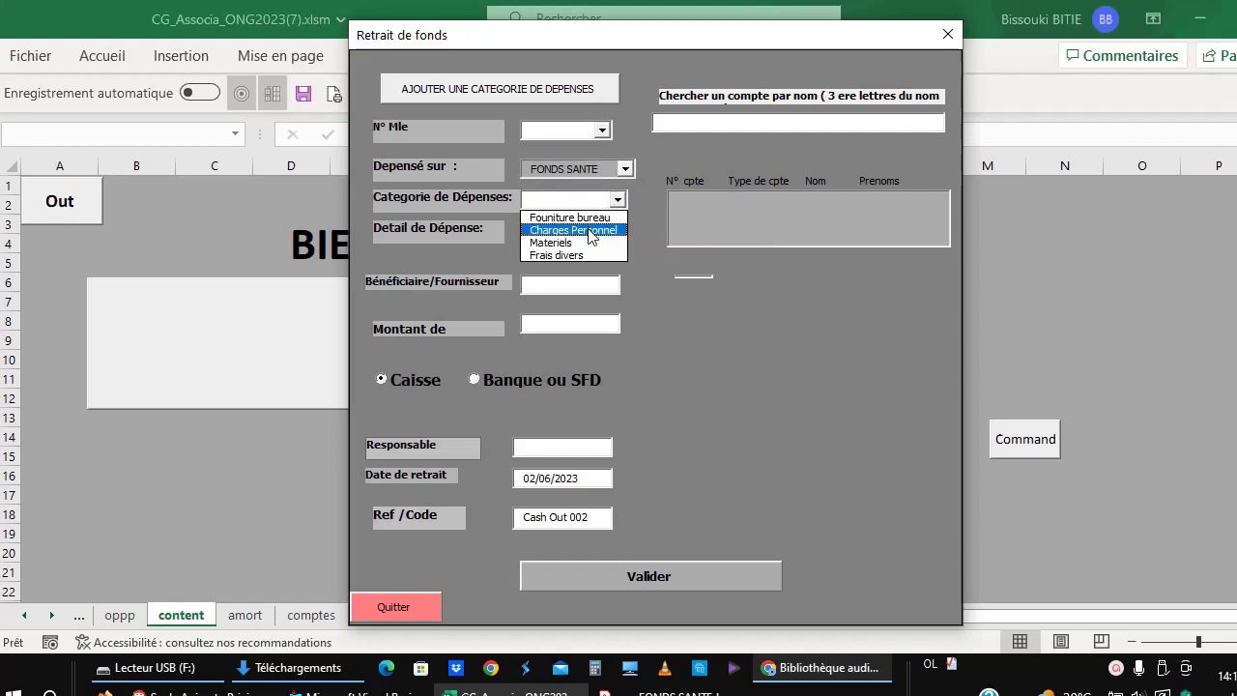
click(590, 219)
click(616, 229)
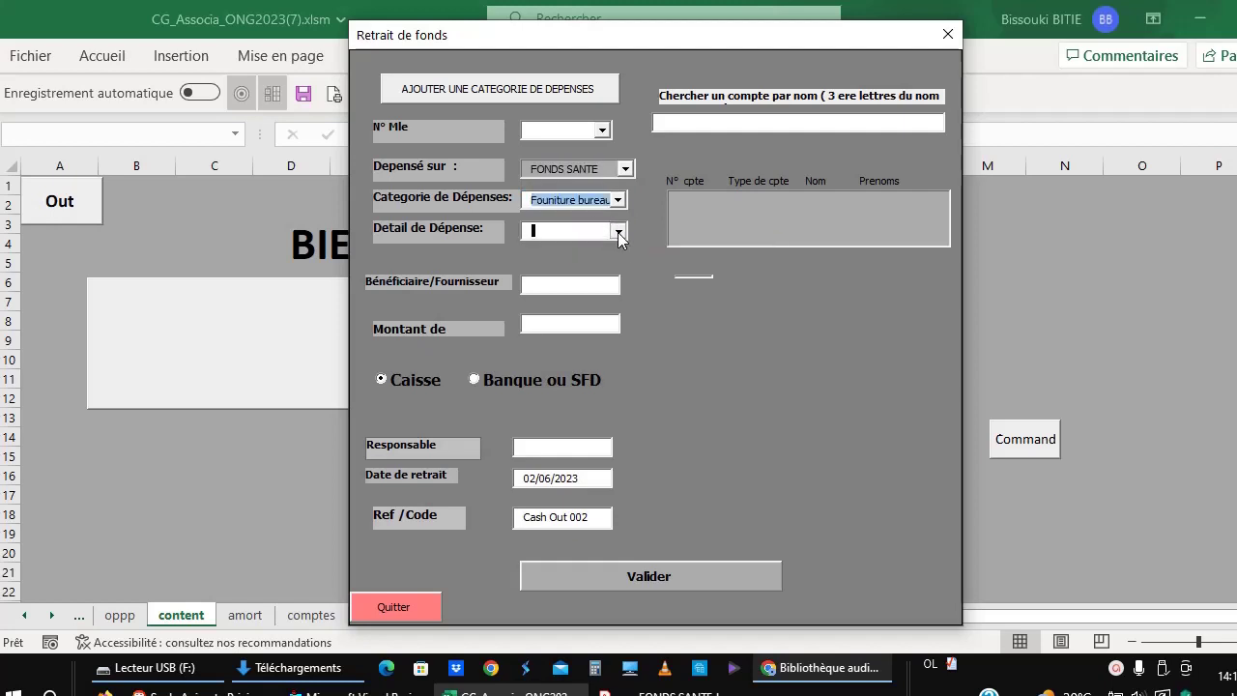
click(582, 250)
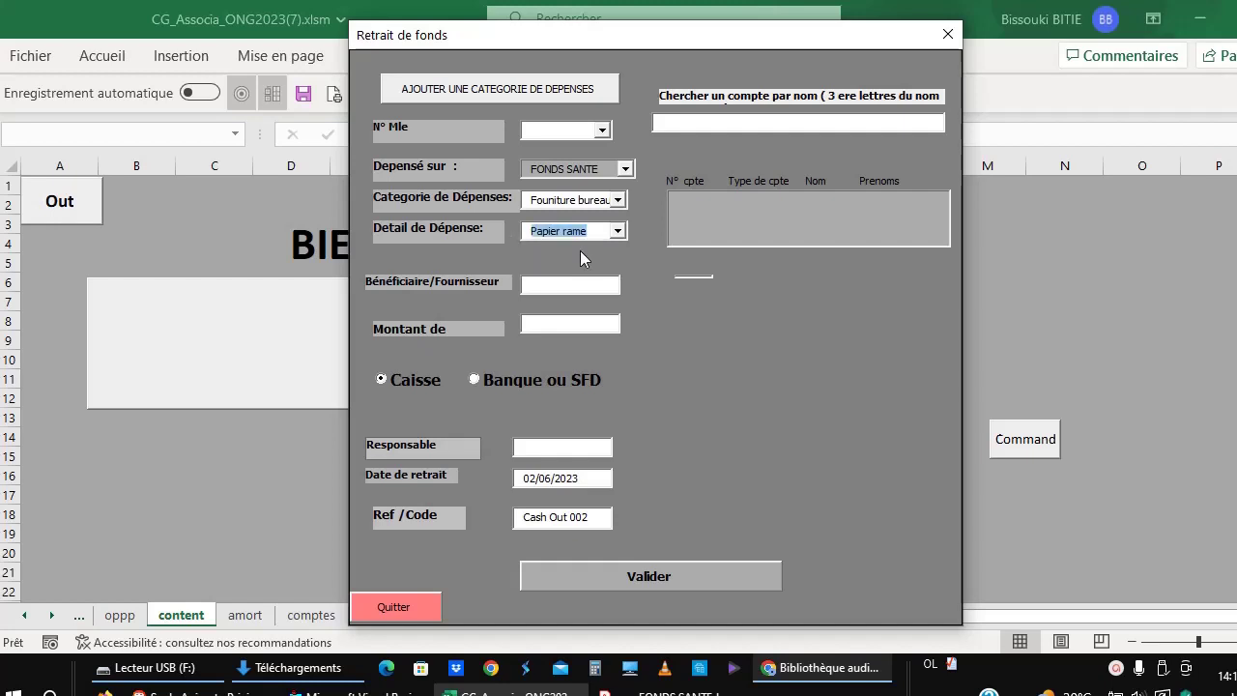
Step: Enter NA beneficiary, amount 10000 paid by Banque ou SFD, responsible NA, and validate
click(599, 283)
text(N)
text(A)
text(100)
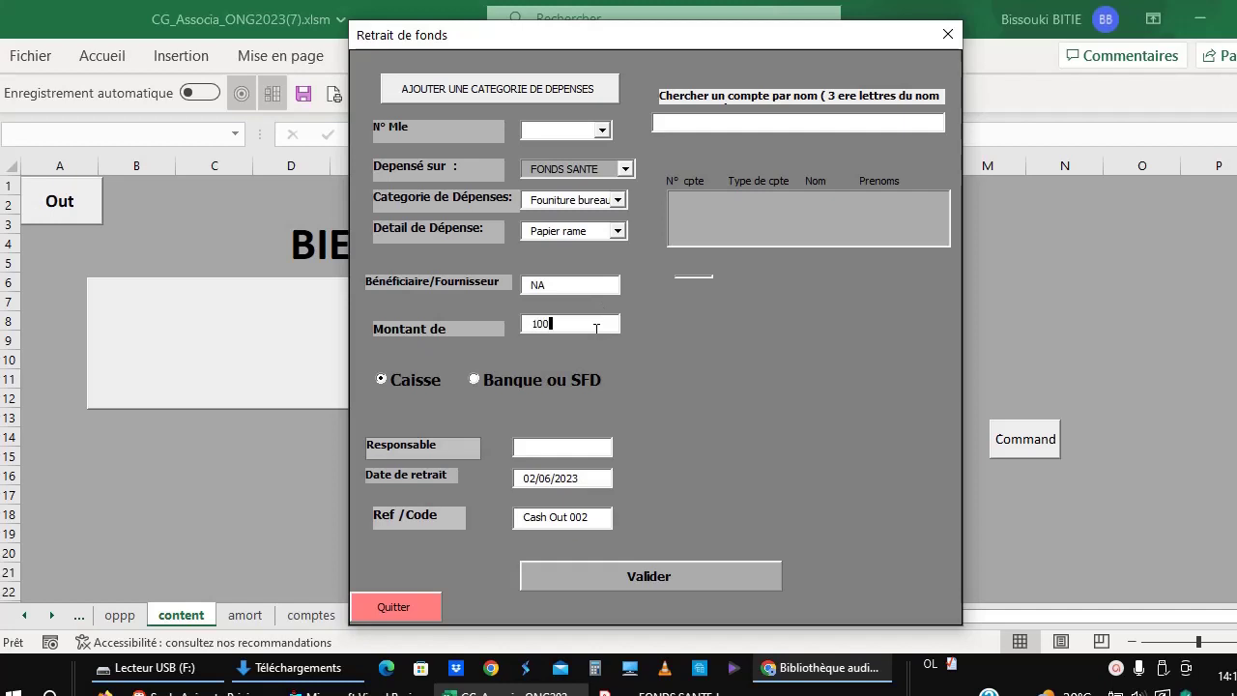
text(00)
click(522, 385)
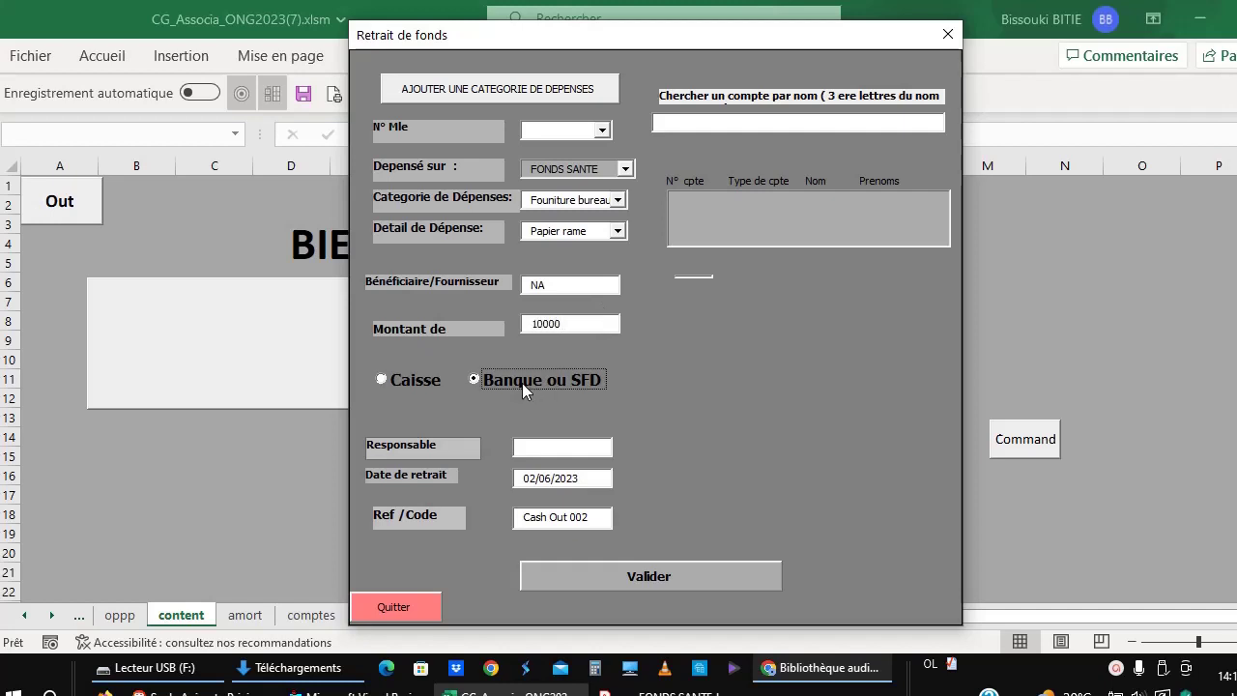
click(554, 448)
text(NA)
click(599, 578)
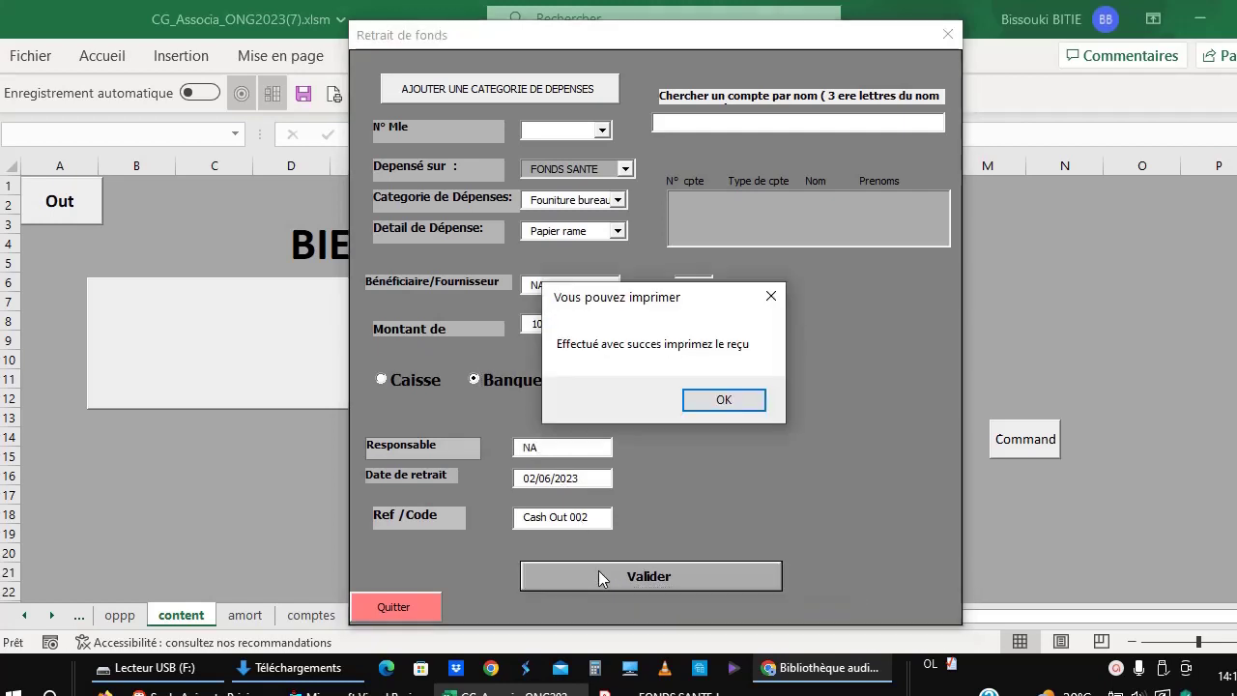
click(722, 400)
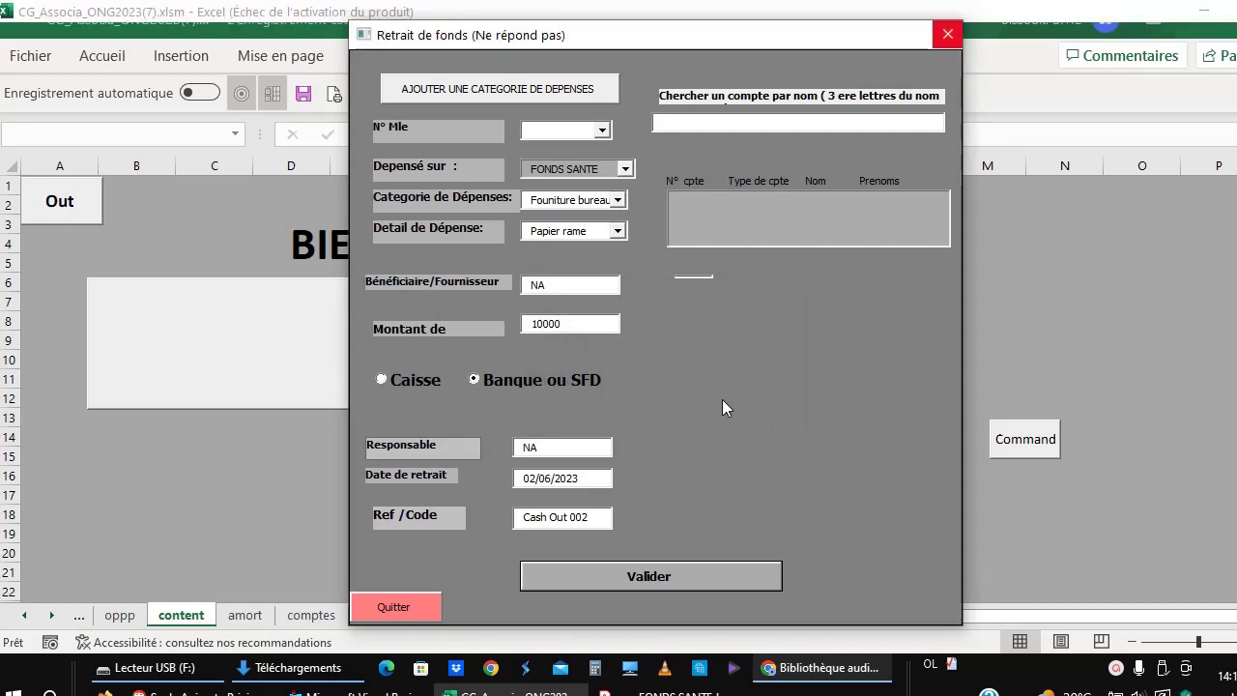
Step: Select FONDS SCOLARITE, Charges Personnel and Directeur for the withdrawal
click(624, 169)
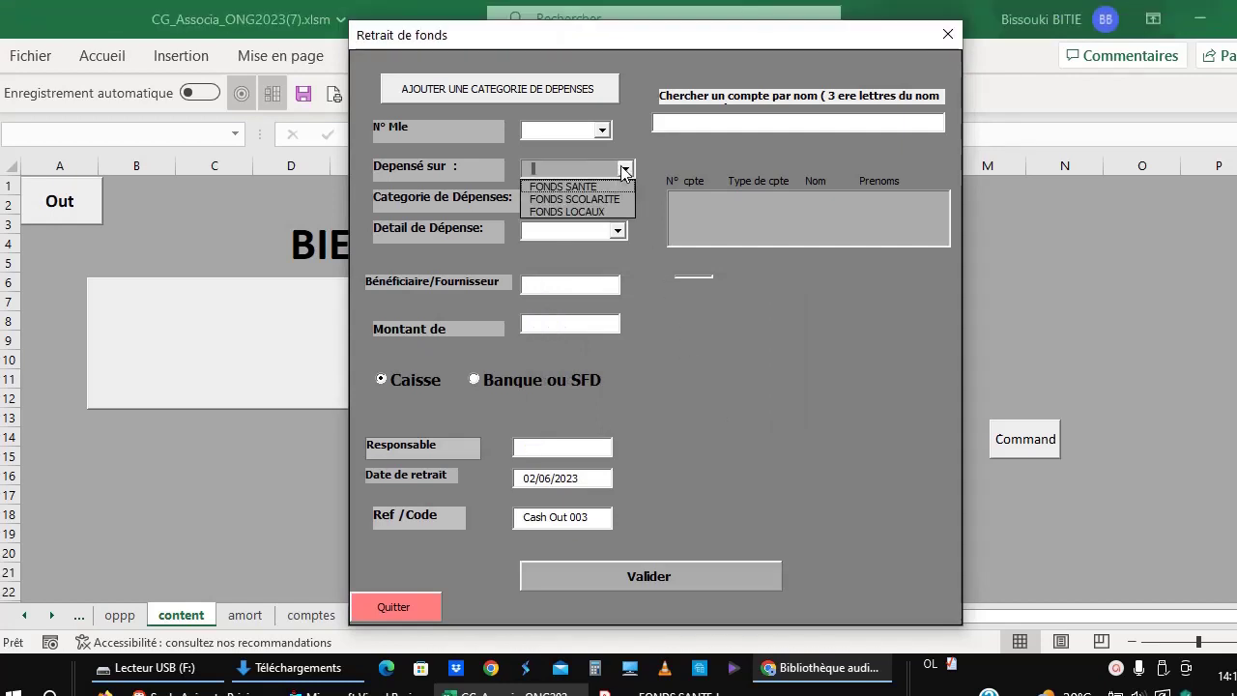
click(593, 200)
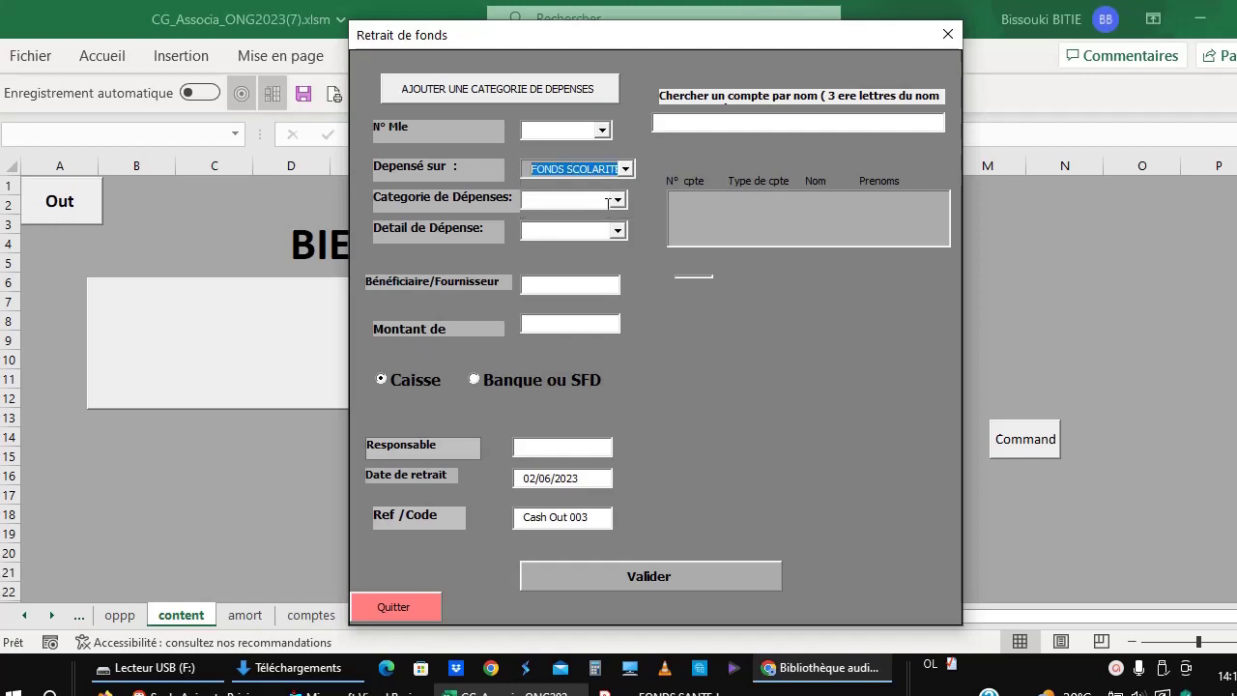
click(615, 201)
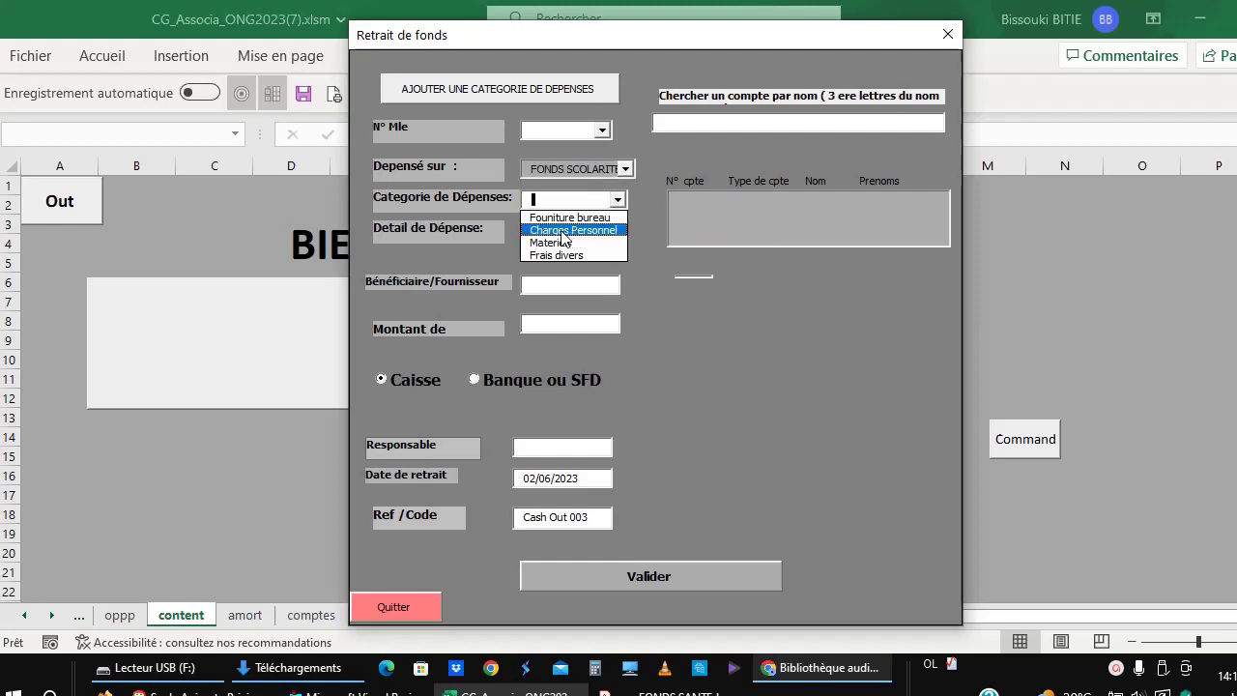
click(574, 232)
click(617, 231)
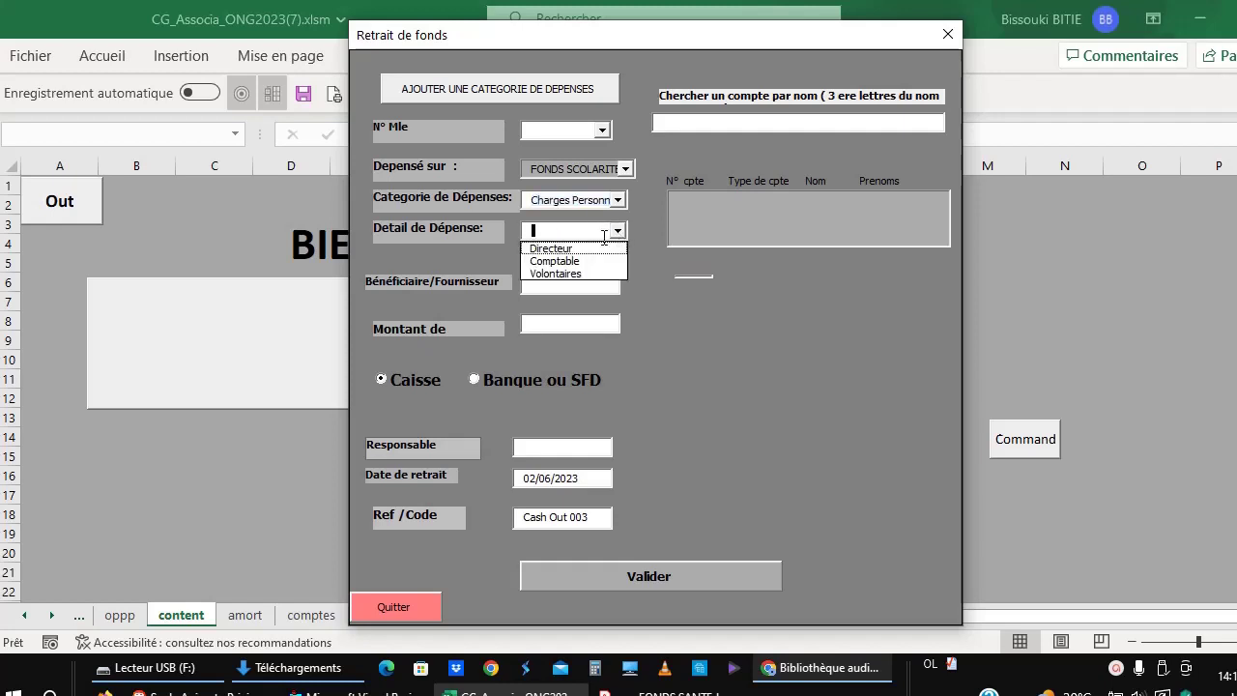
click(570, 251)
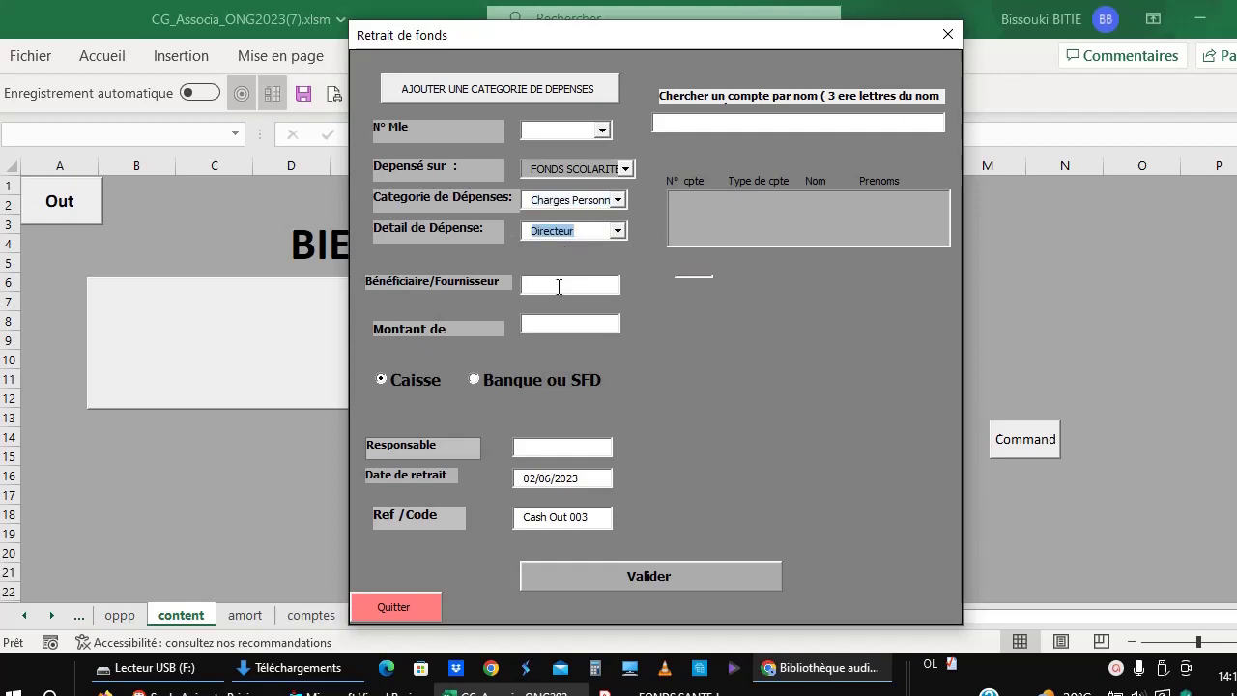
Step: Enter beneficiary Directeur, amount 150000 paid by Banque ou SFD, responsible na, and validate
click(556, 286)
text(Direc)
text(teur)
click(550, 325)
text(&)
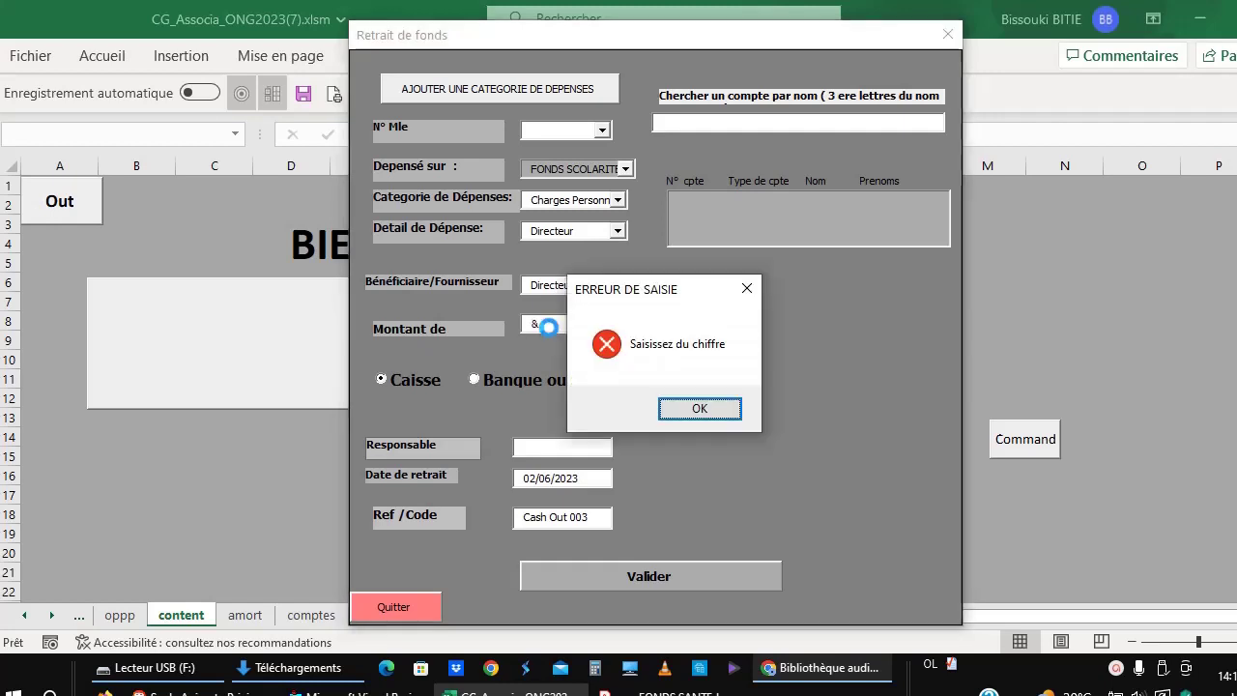
click(701, 410)
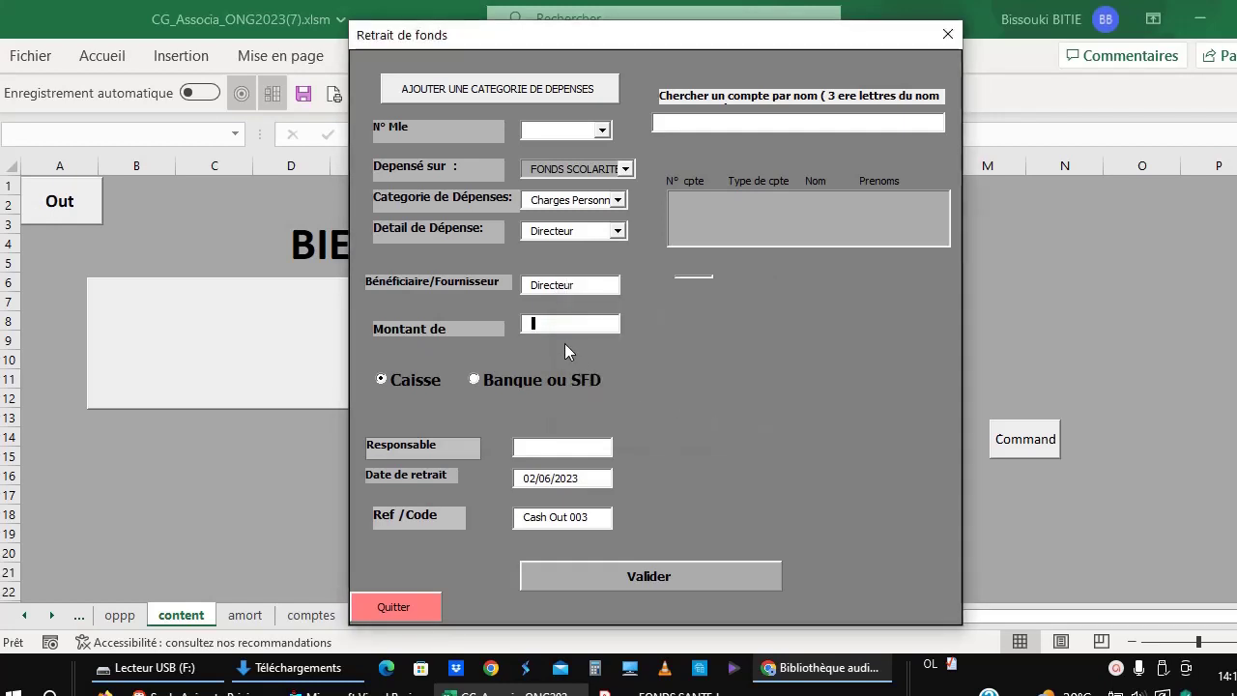
text(150000)
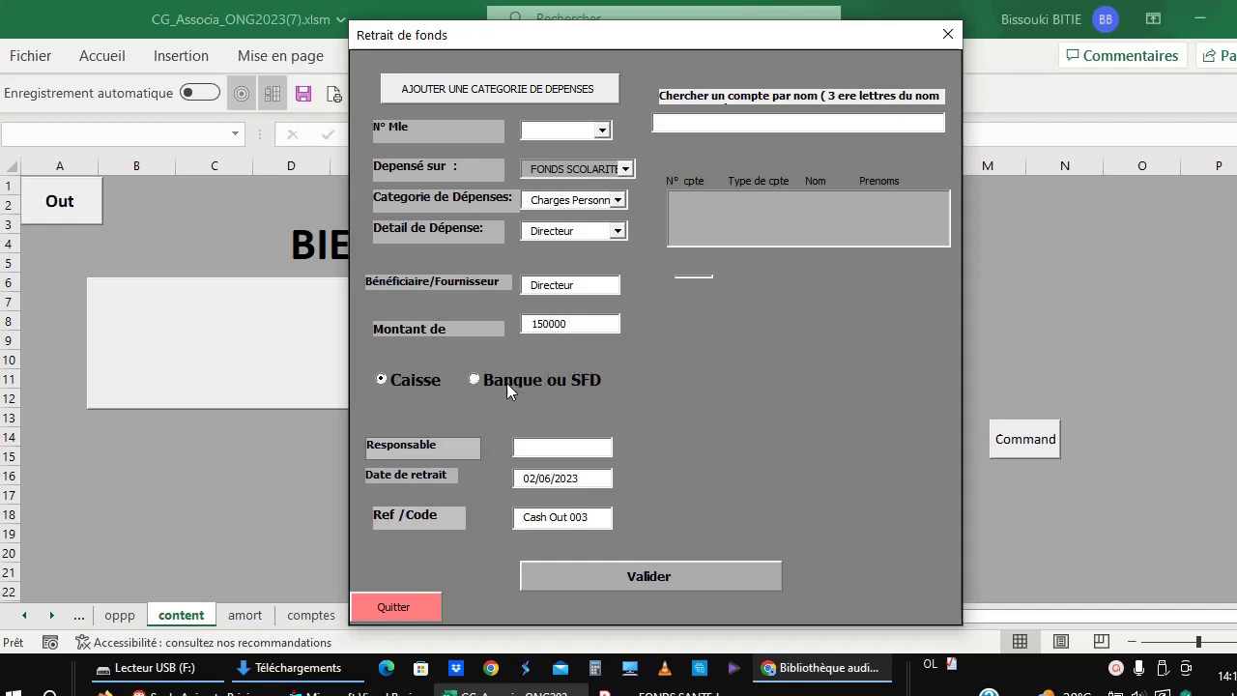
click(507, 382)
click(541, 447)
text(na)
click(597, 574)
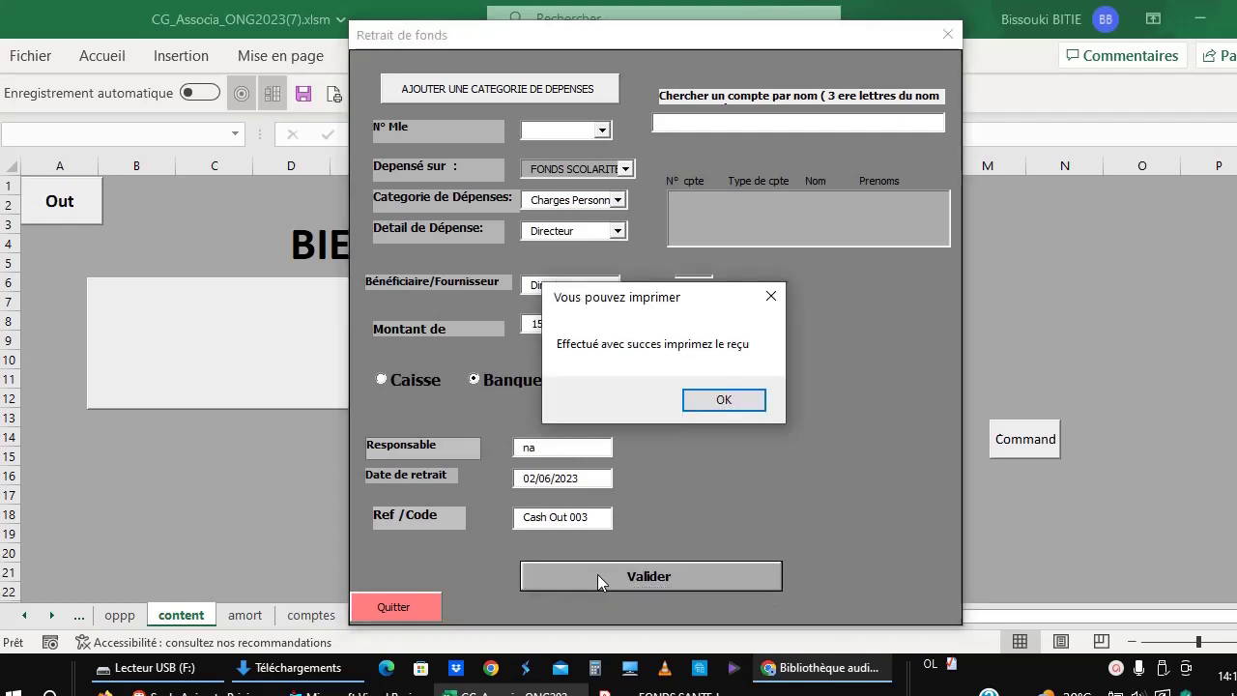
click(721, 400)
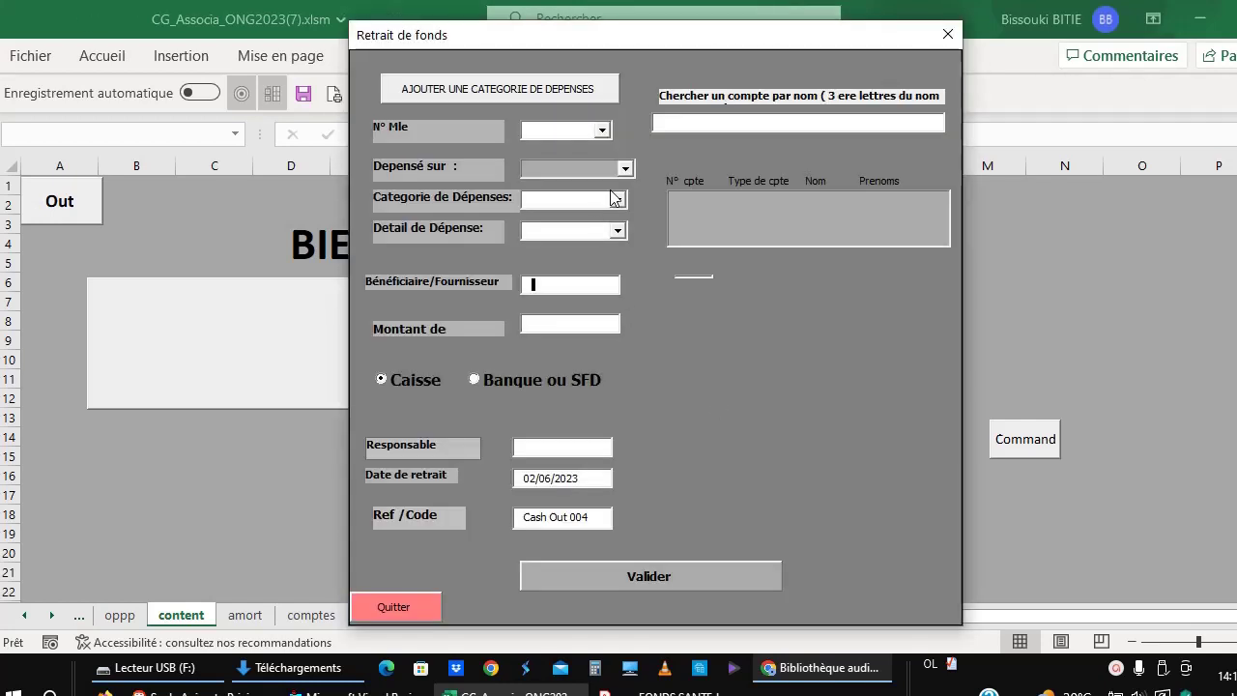
Step: Select FONDS SCOLARITE, Charges Personnel and Comptable for the withdrawal
click(625, 168)
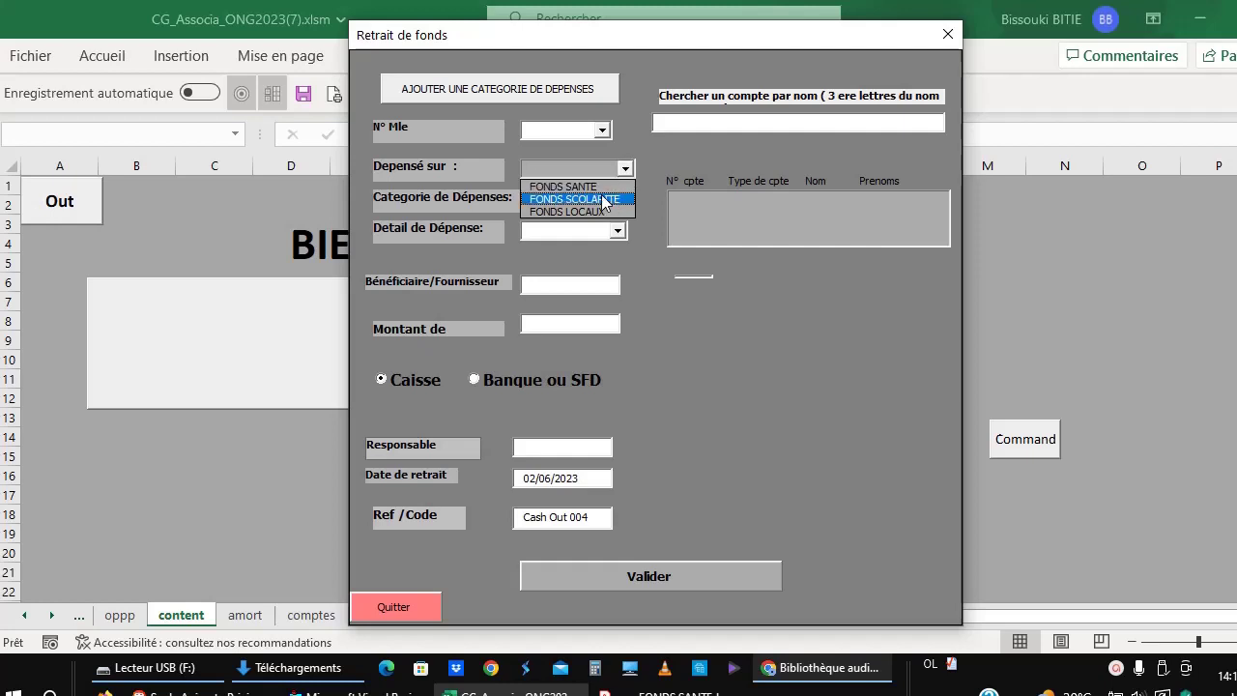
click(603, 201)
click(617, 199)
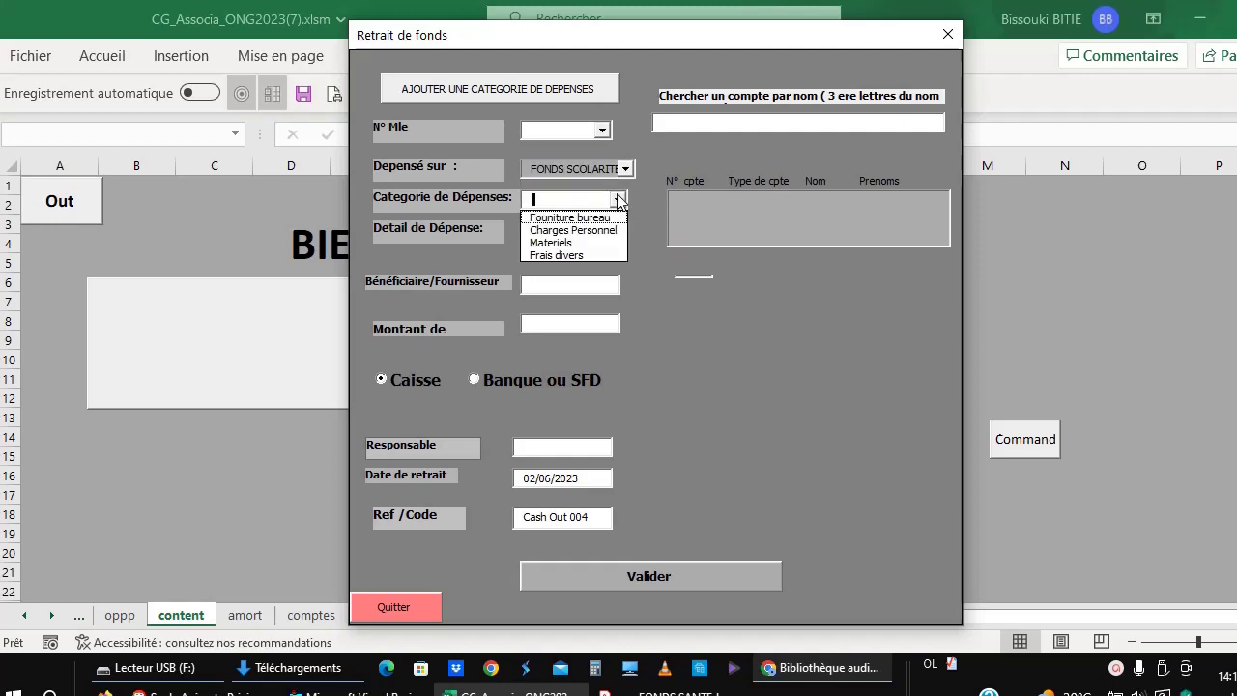
click(586, 231)
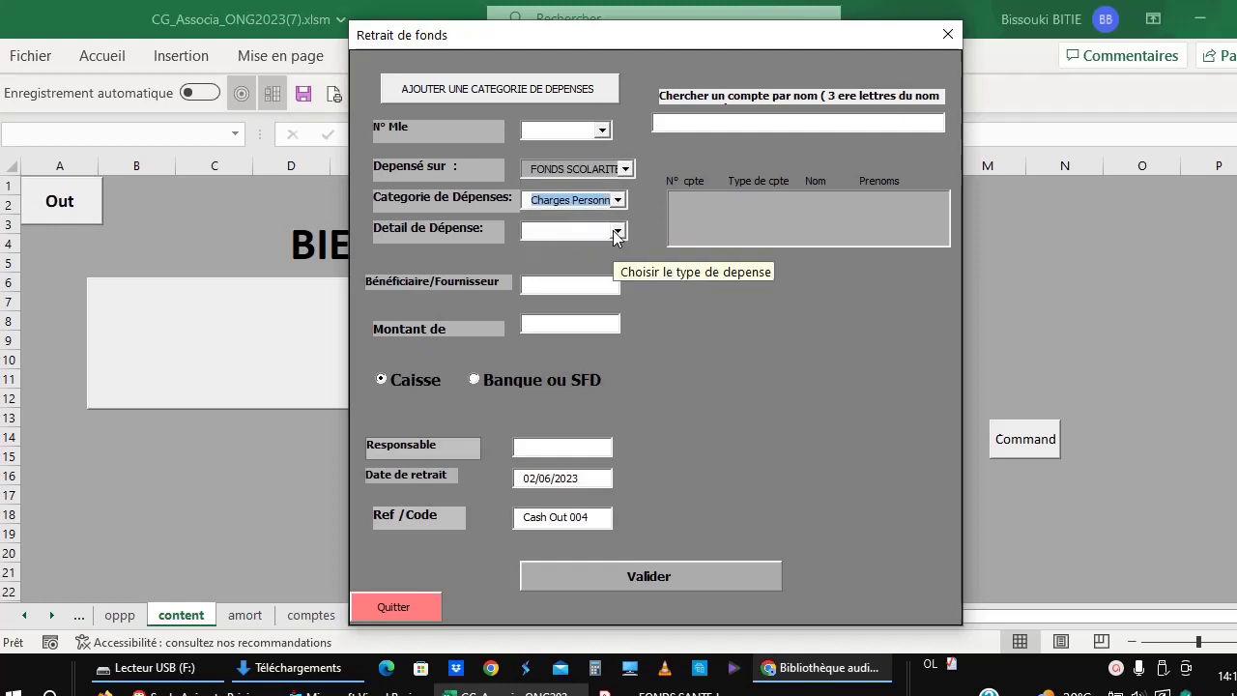
click(617, 232)
click(565, 261)
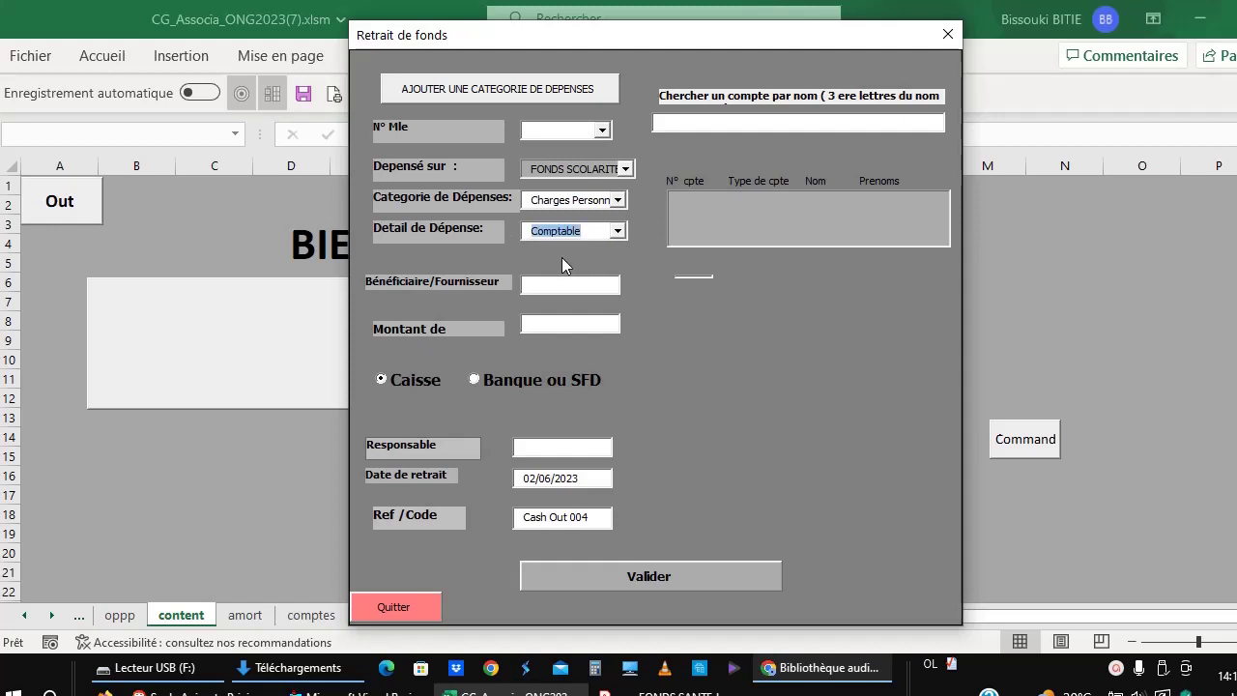
Step: Enter beneficiary comp, amount 200000 by Banque ou SFD, responsible n; validate and close the form
click(548, 284)
text(co)
text(mp)
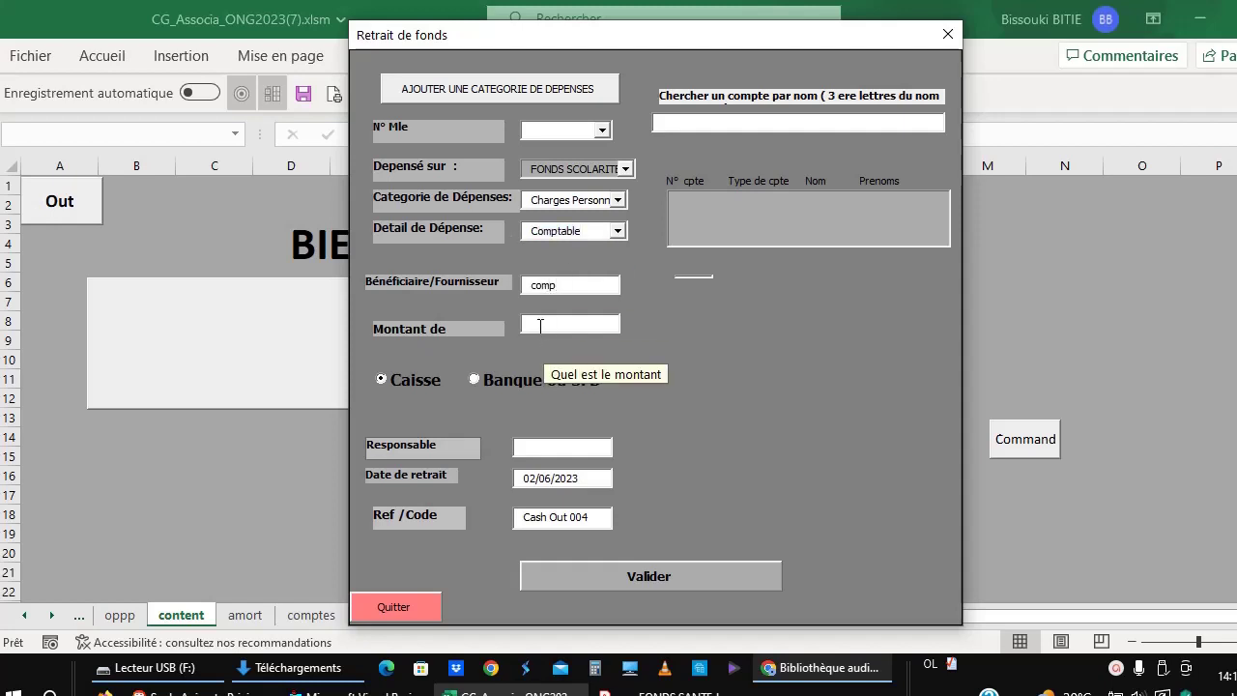
click(540, 325)
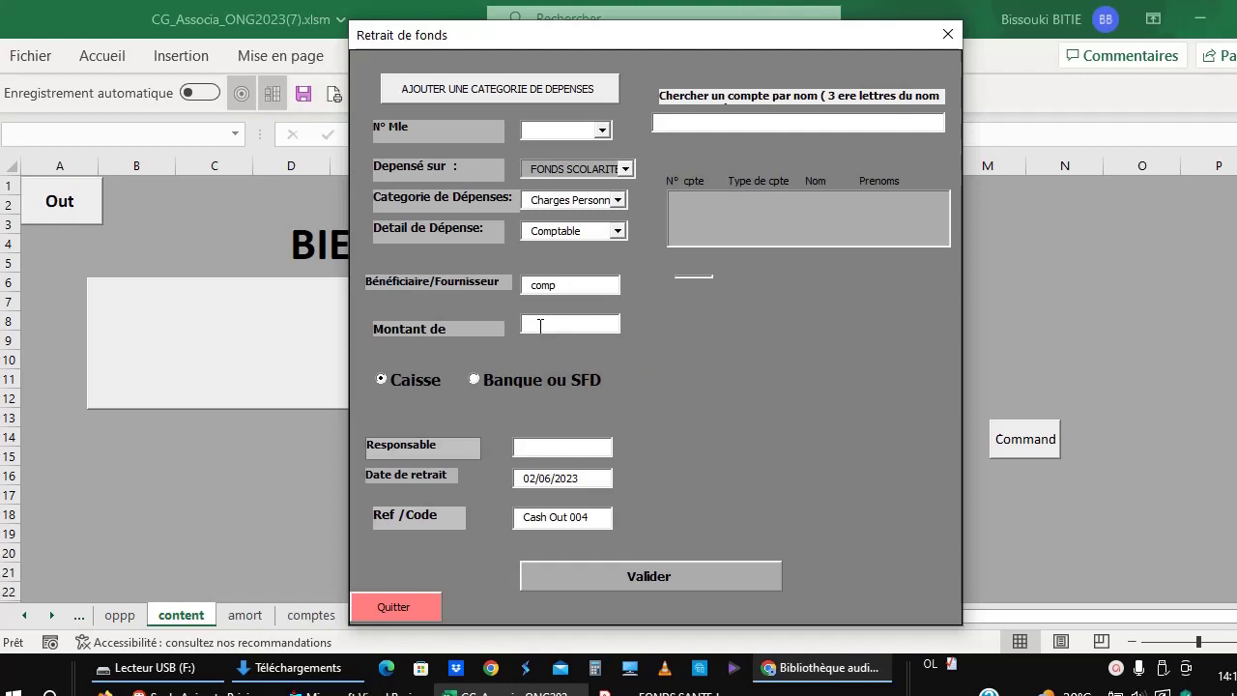
text(é)
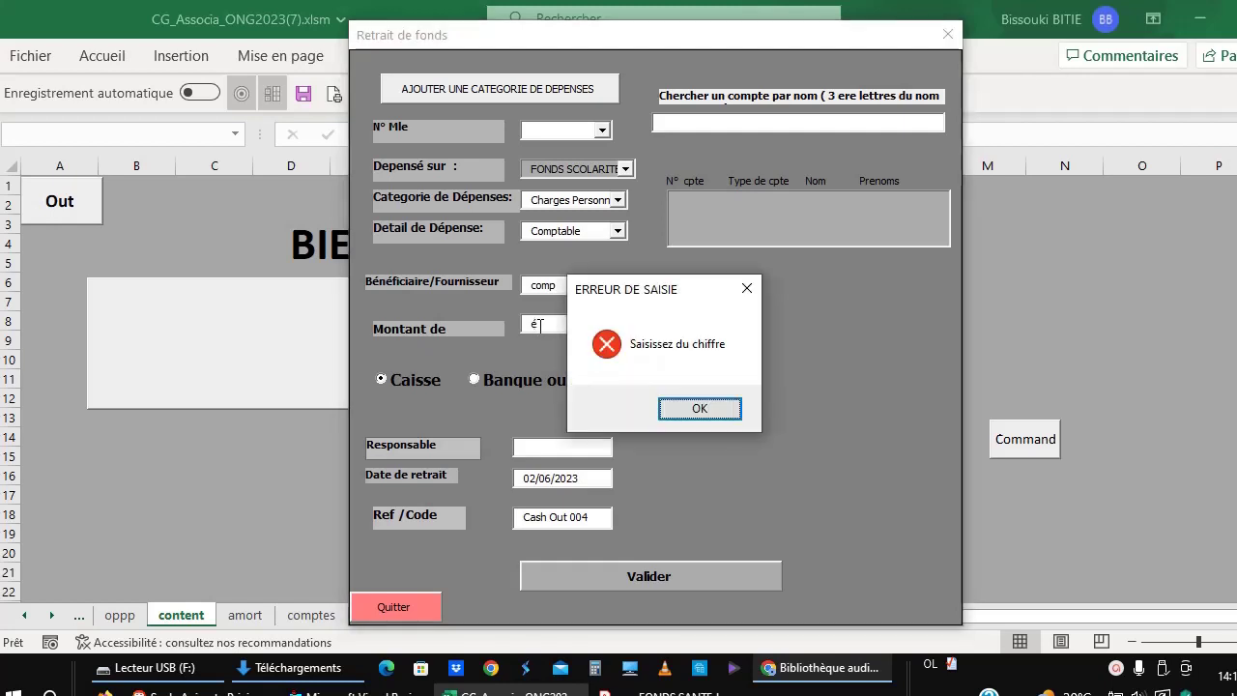
click(694, 408)
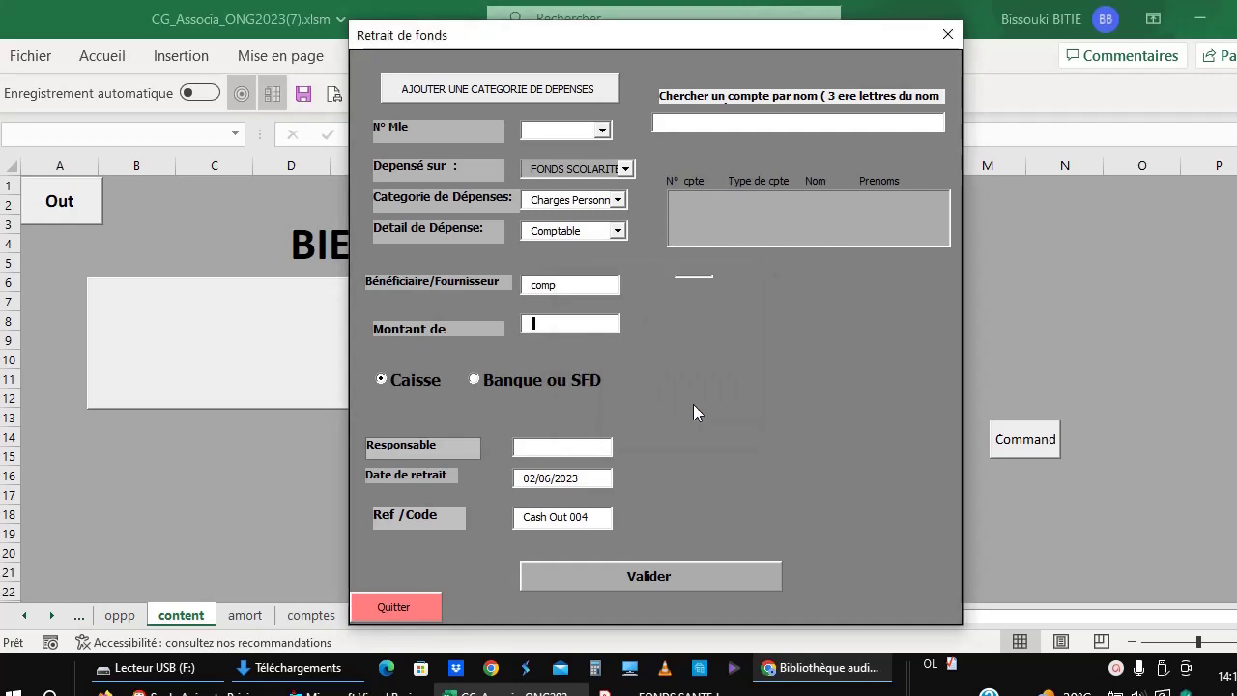
text(20000)
text(0)
click(508, 381)
click(563, 446)
text(n)
click(605, 574)
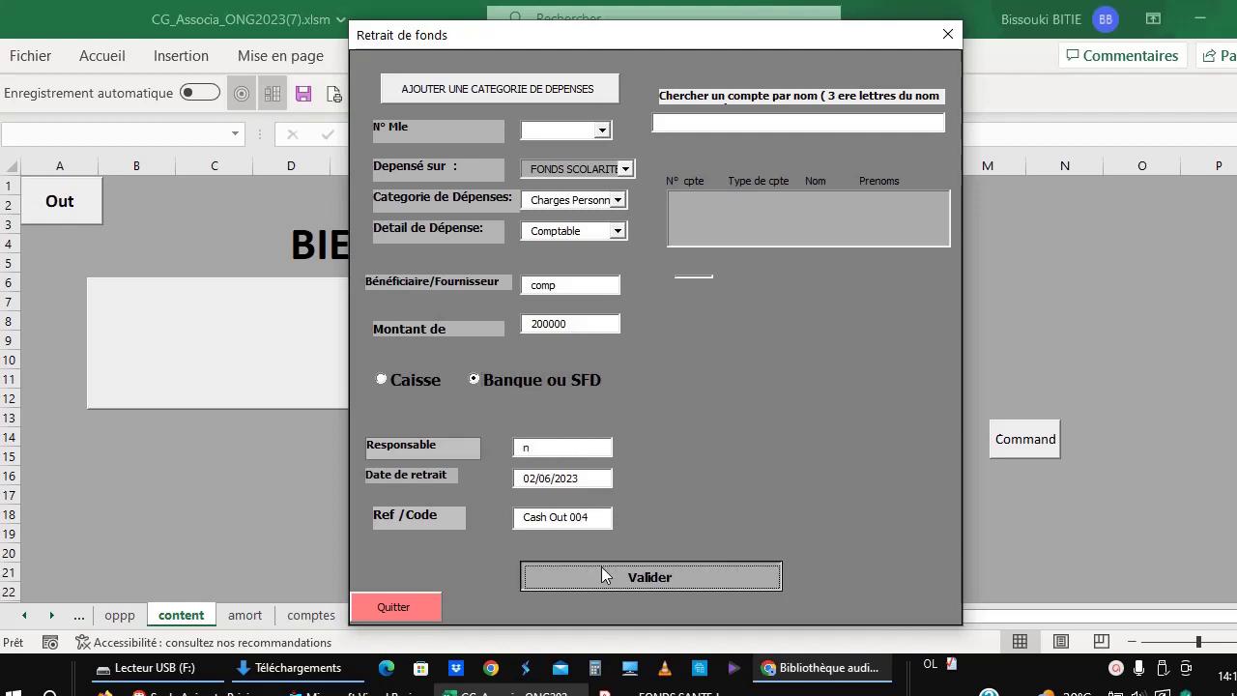
click(723, 399)
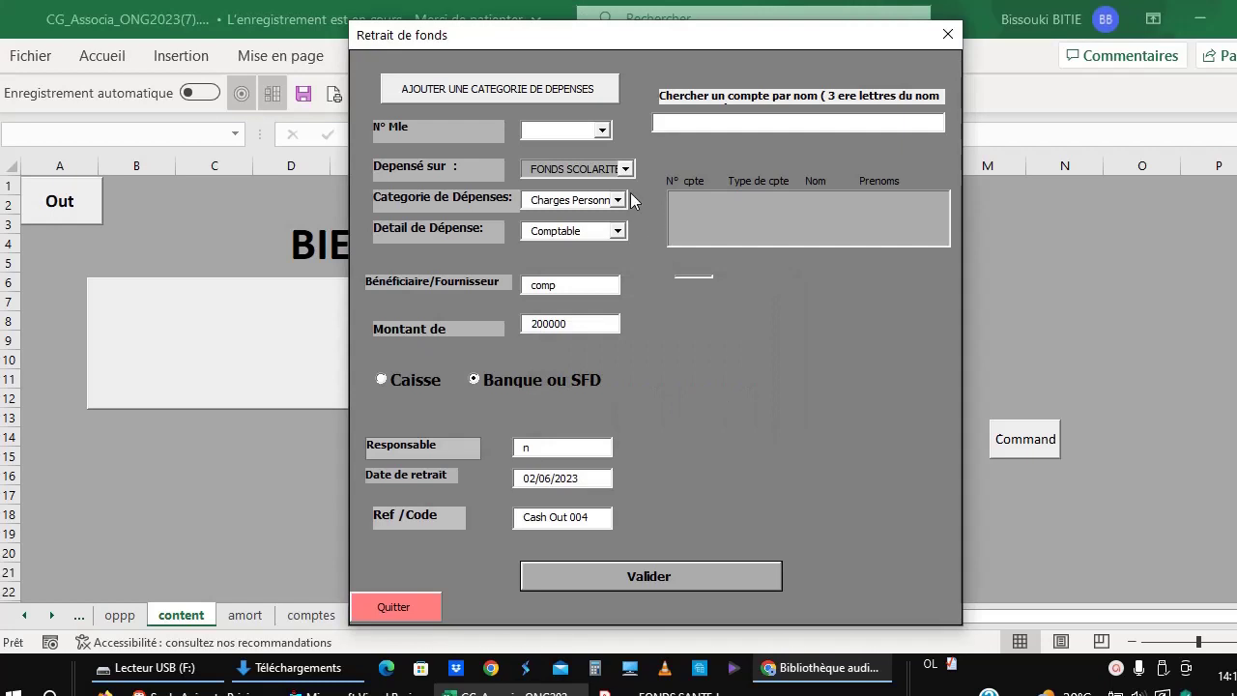
click(948, 37)
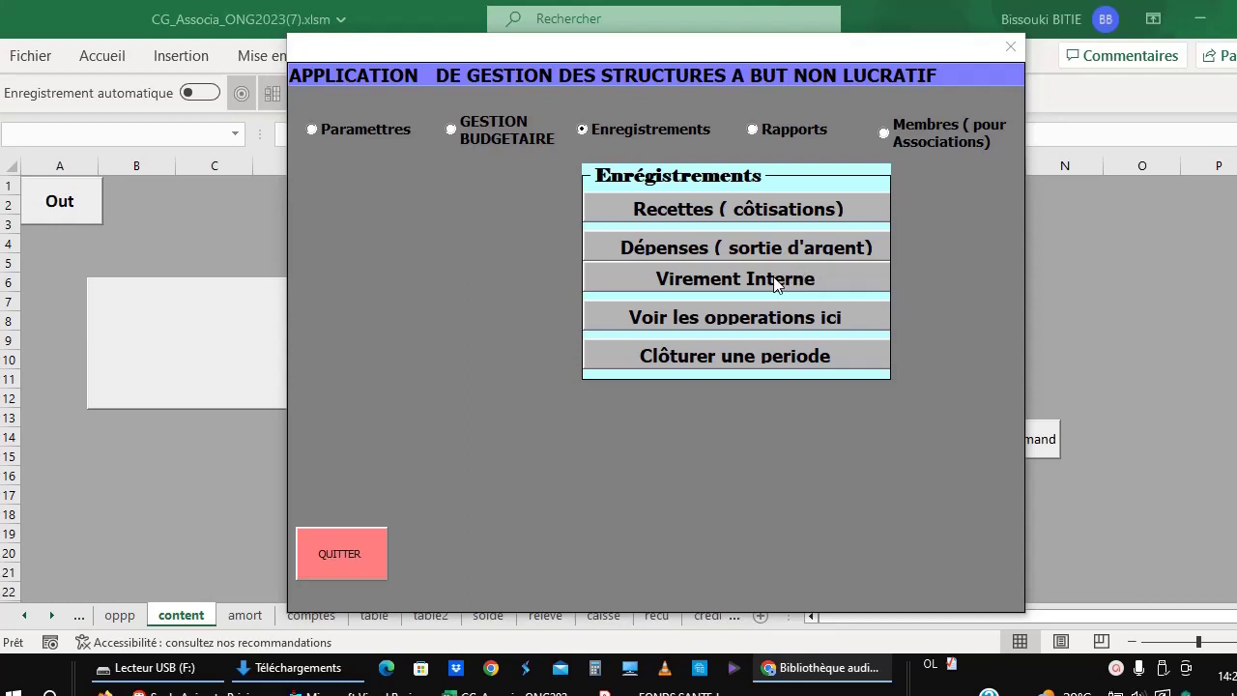
Step: Open the Virement Interne form set to Retrait de Banque vers la Caisse
click(773, 280)
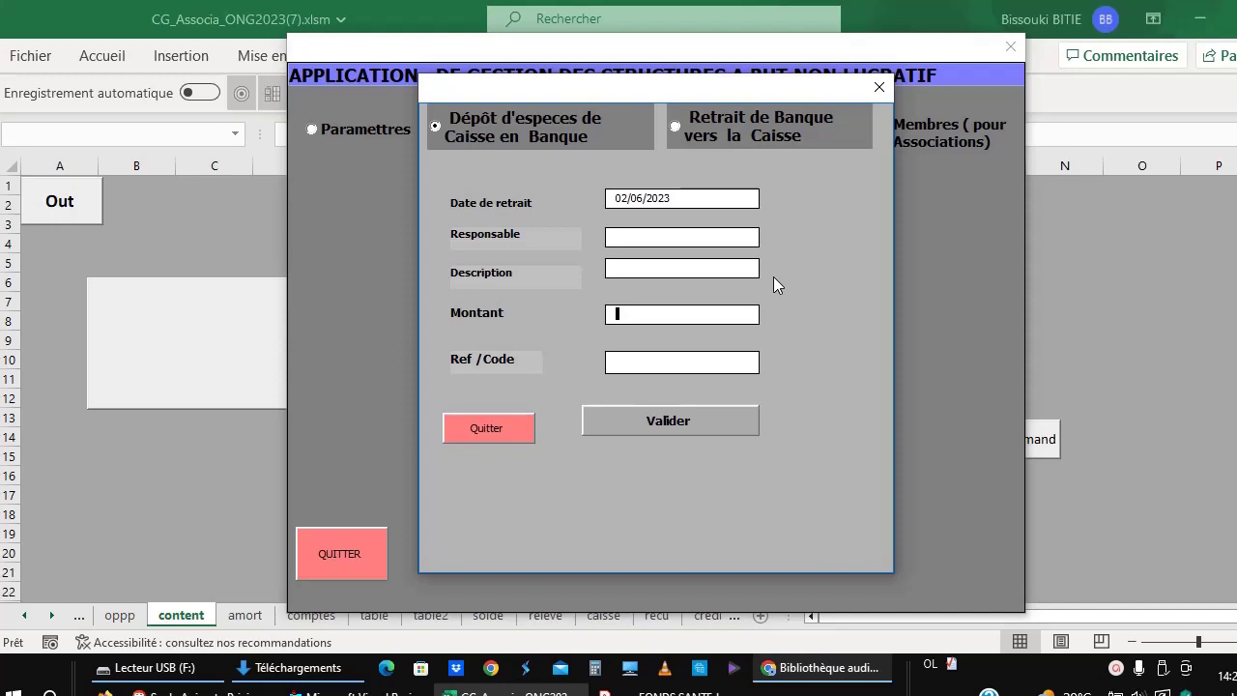
click(622, 233)
click(737, 135)
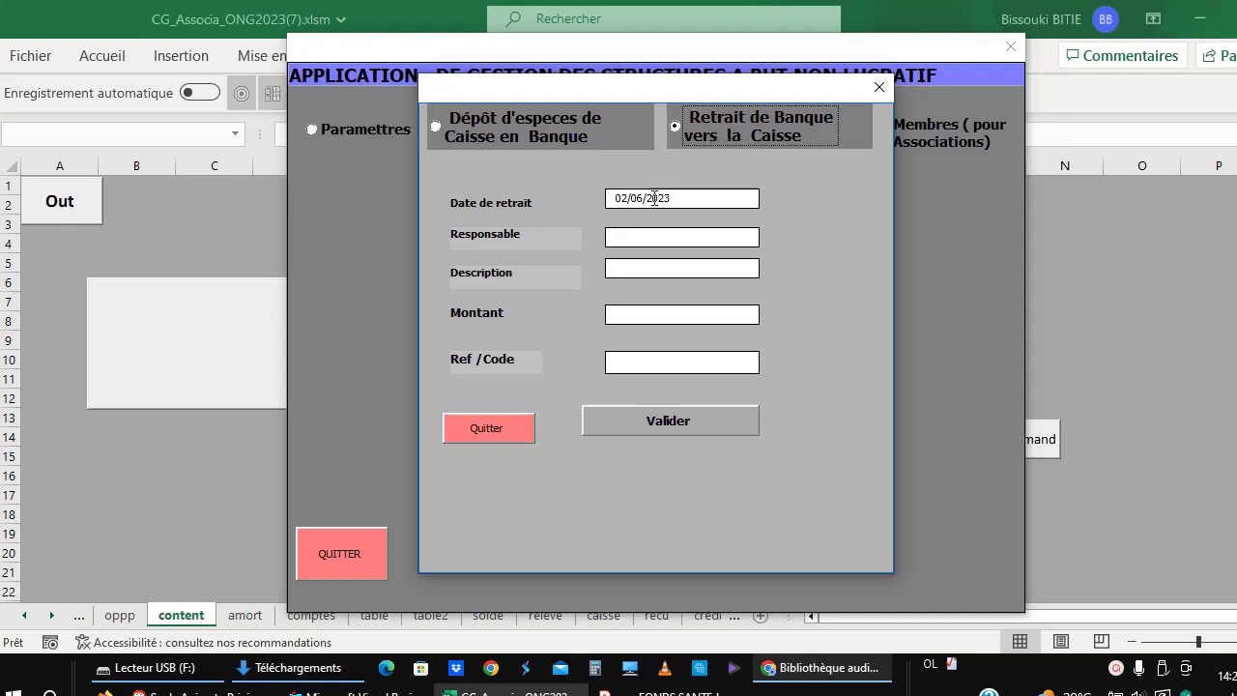
Step: Fill in the responsible person, description 'Dépot ce jour' and amount 200000
click(622, 238)
text(B)
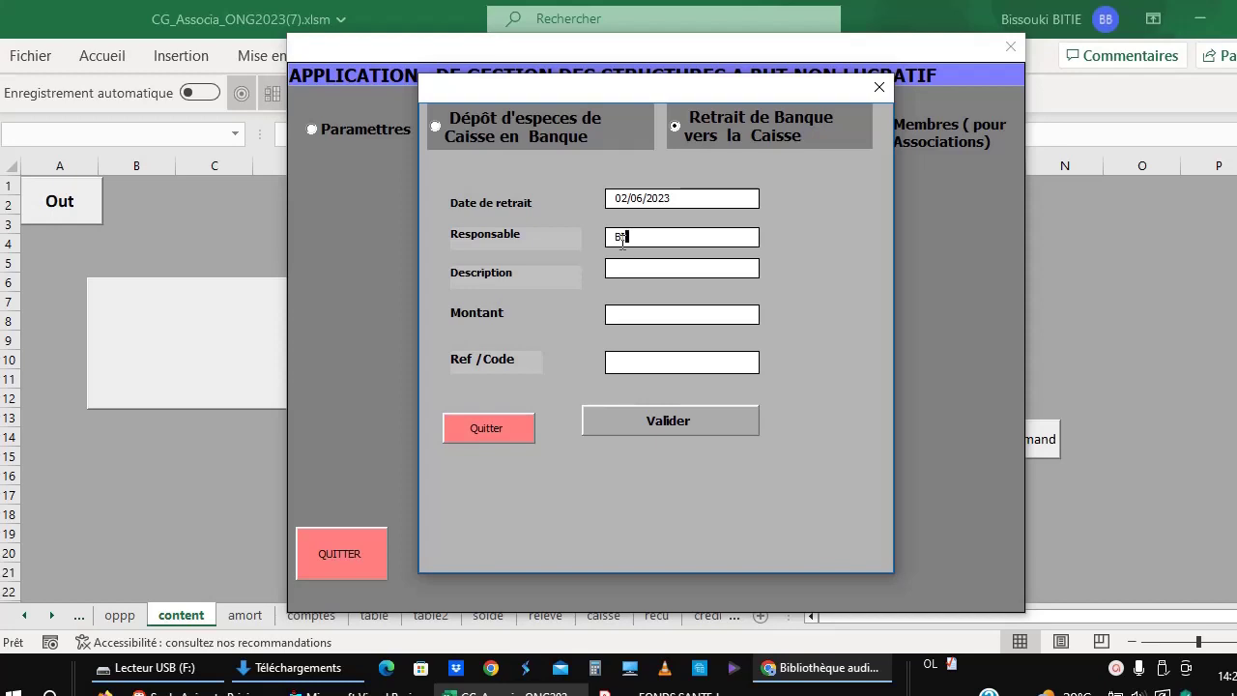
text(ITIE)
click(623, 269)
text(DE)
key(BackSpace)
key(BackSpace)
text(Dépot )
text(ce jou)
text(r)
click(620, 316)
text(200000)
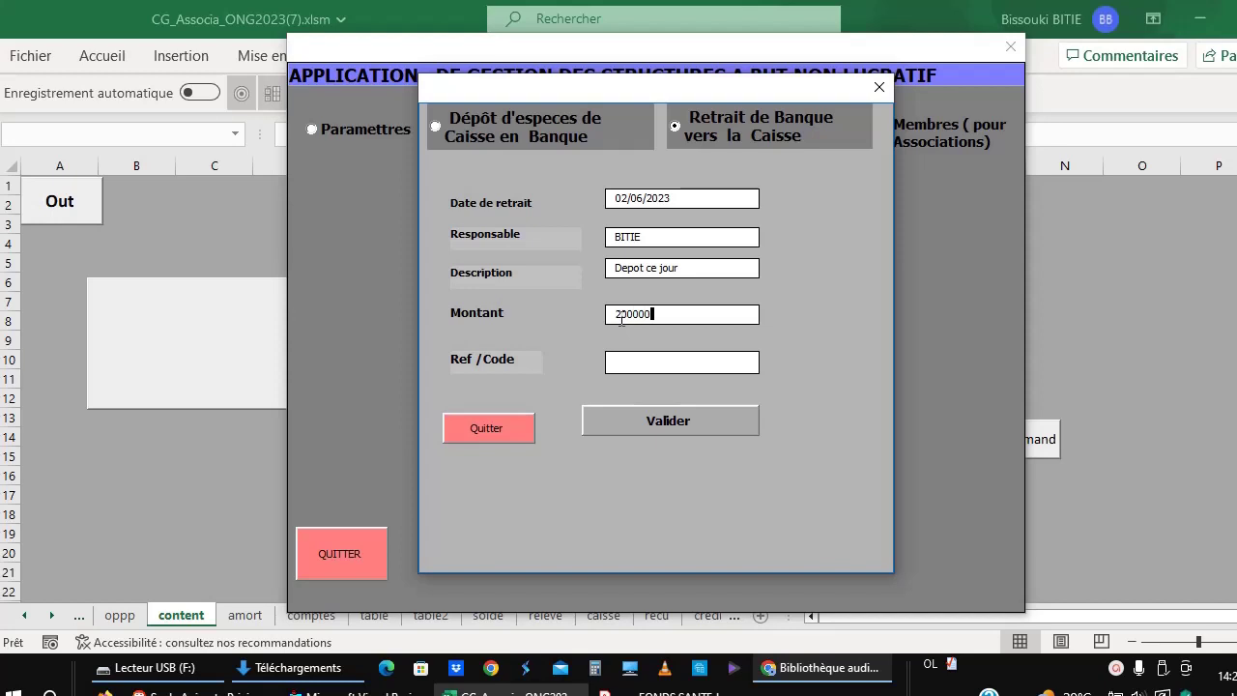
Step: Set reference NA, validate, and confirm adding the 200000 to the cash box
click(646, 364)
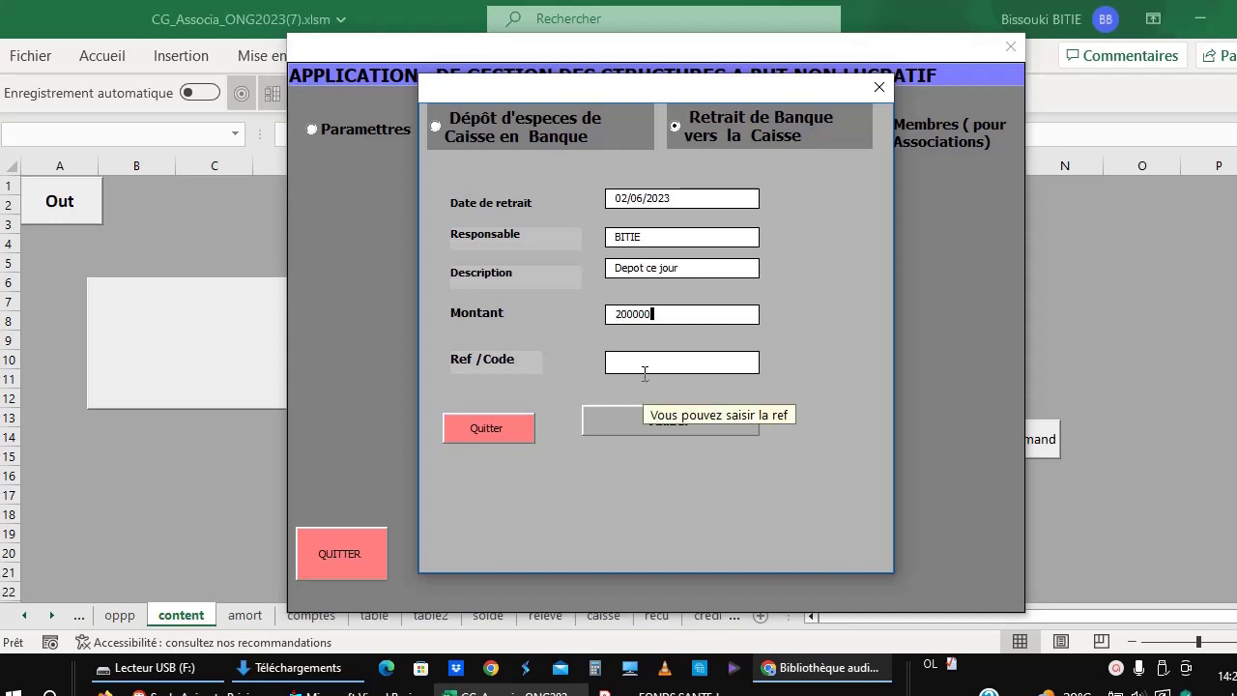
text(ref)
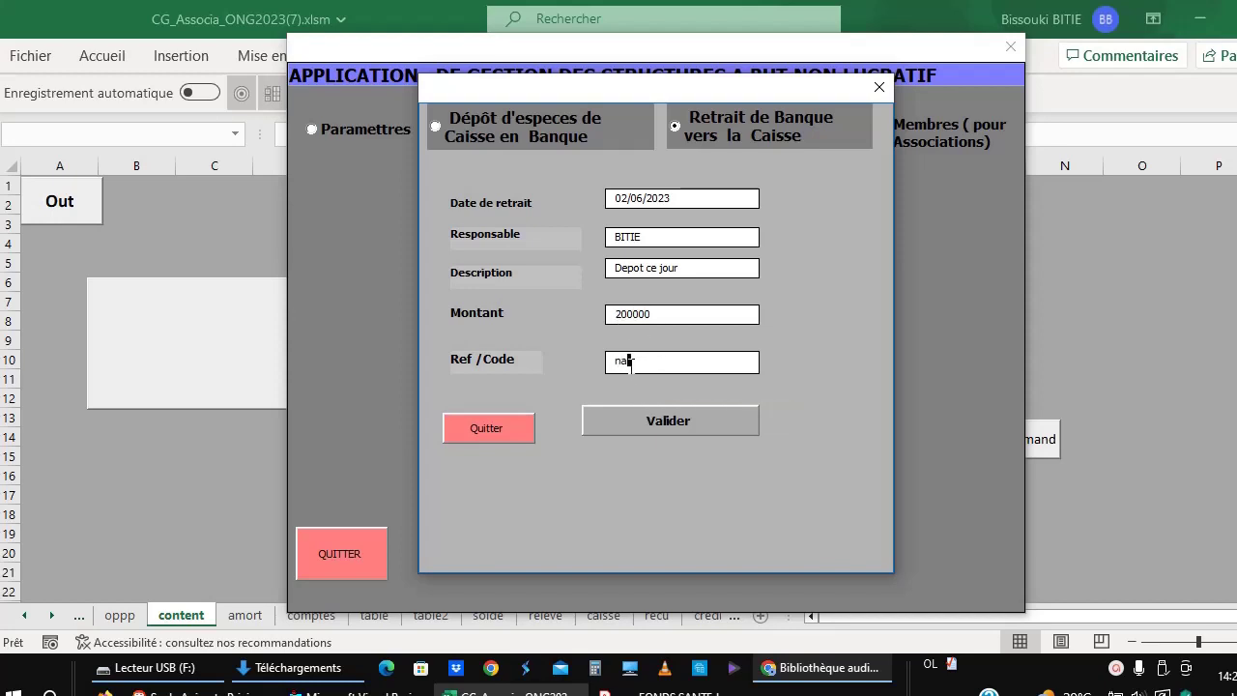
key(BackSpace)
key(BackSpace)
key(BackSpace)
text(NA)
click(656, 425)
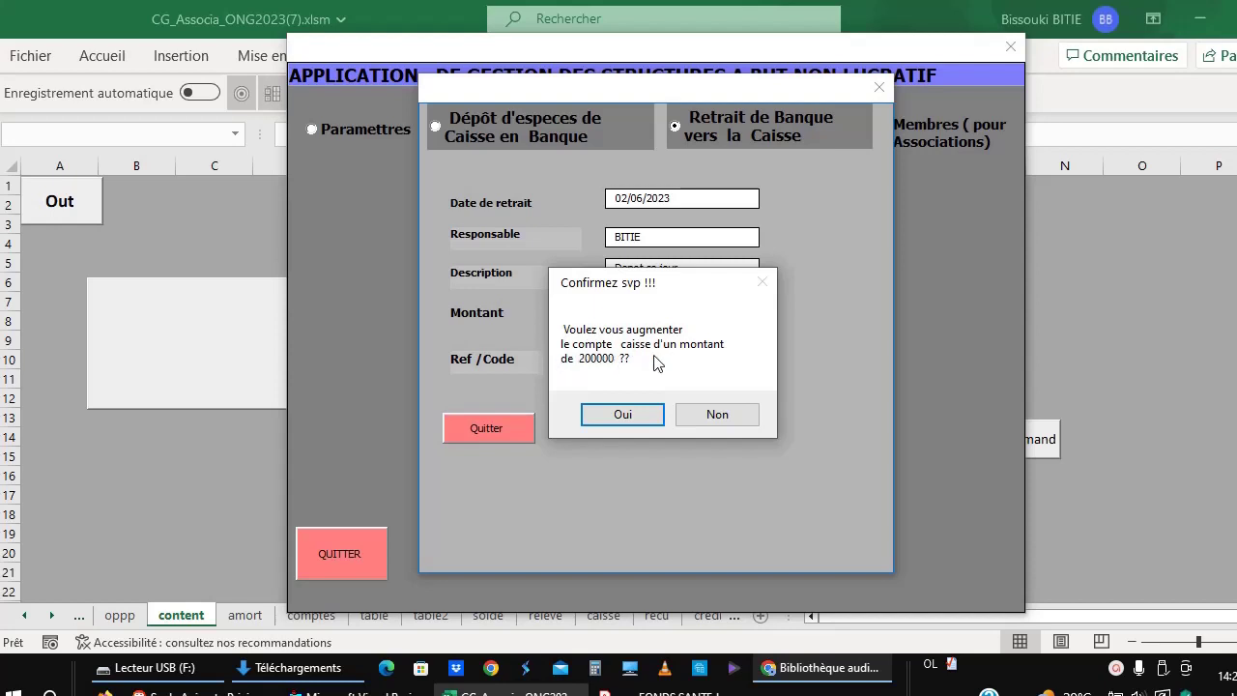
click(622, 414)
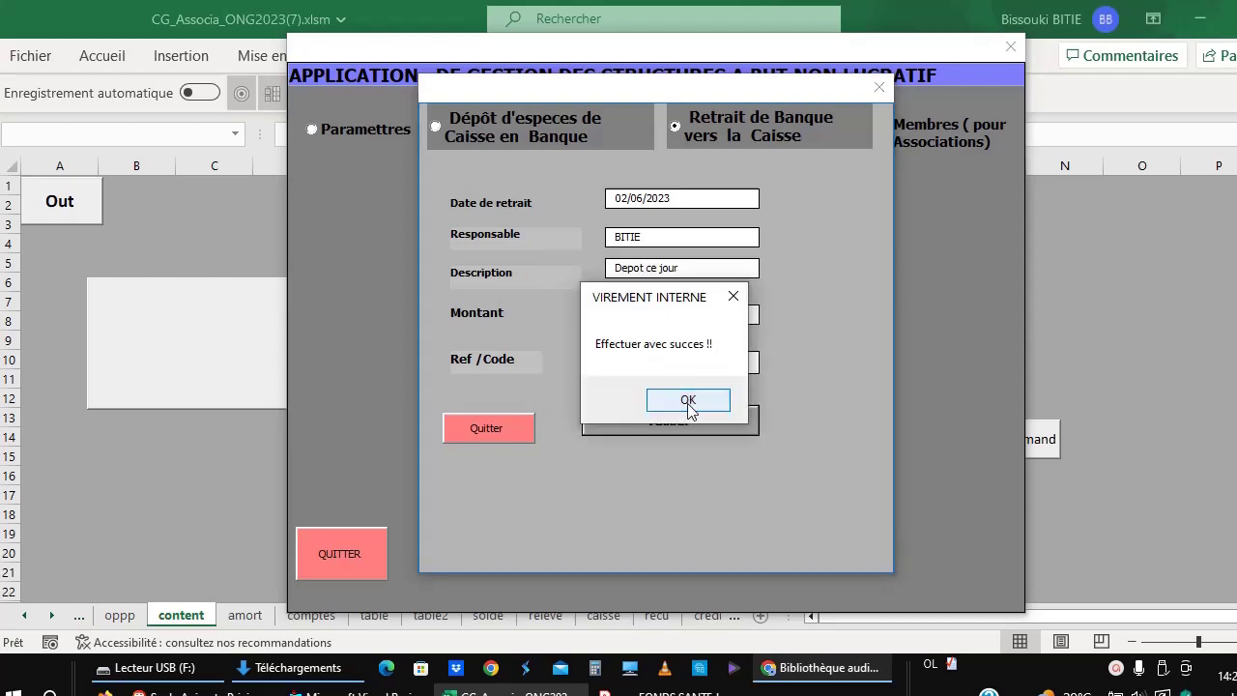
click(683, 399)
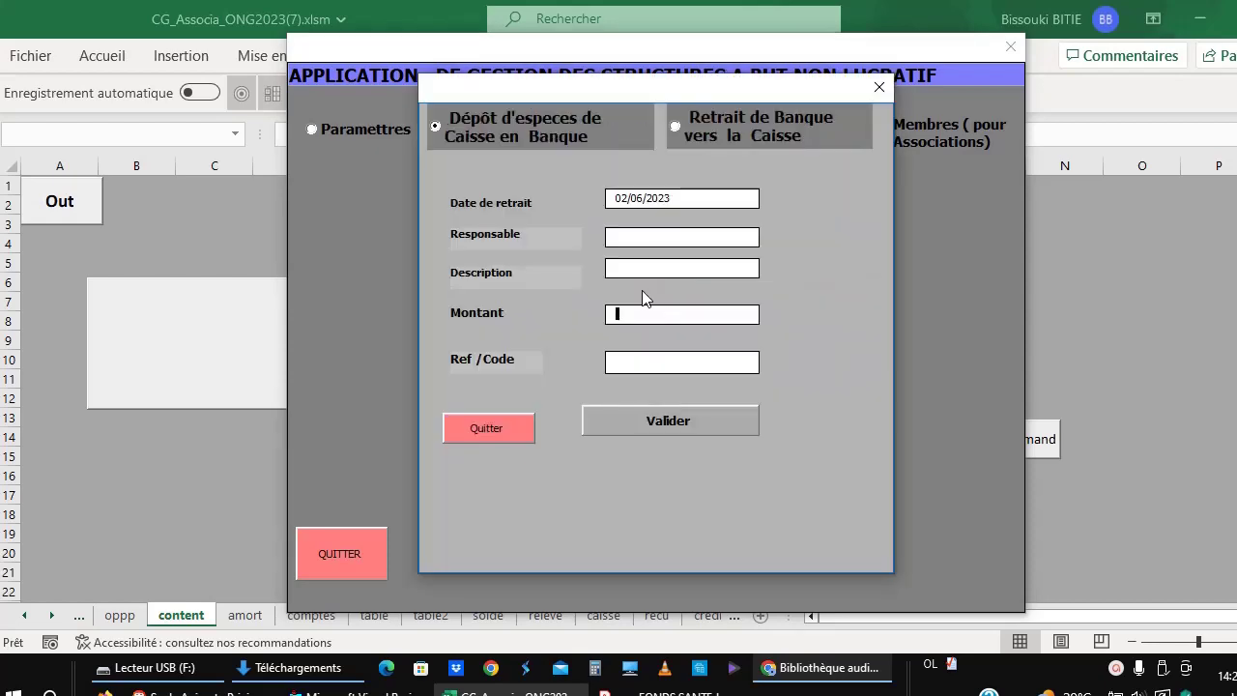
Step: Open the treasury operations list and browse it under the Tous, Caisse and Banque filters
click(500, 426)
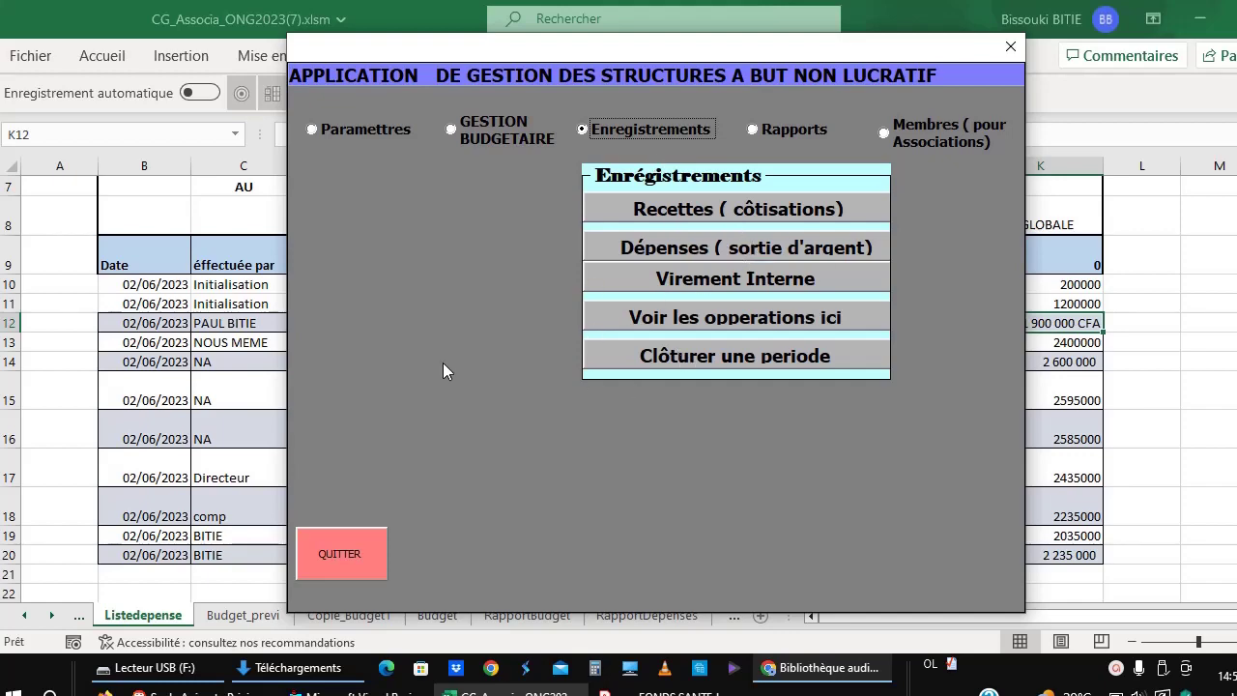
click(634, 318)
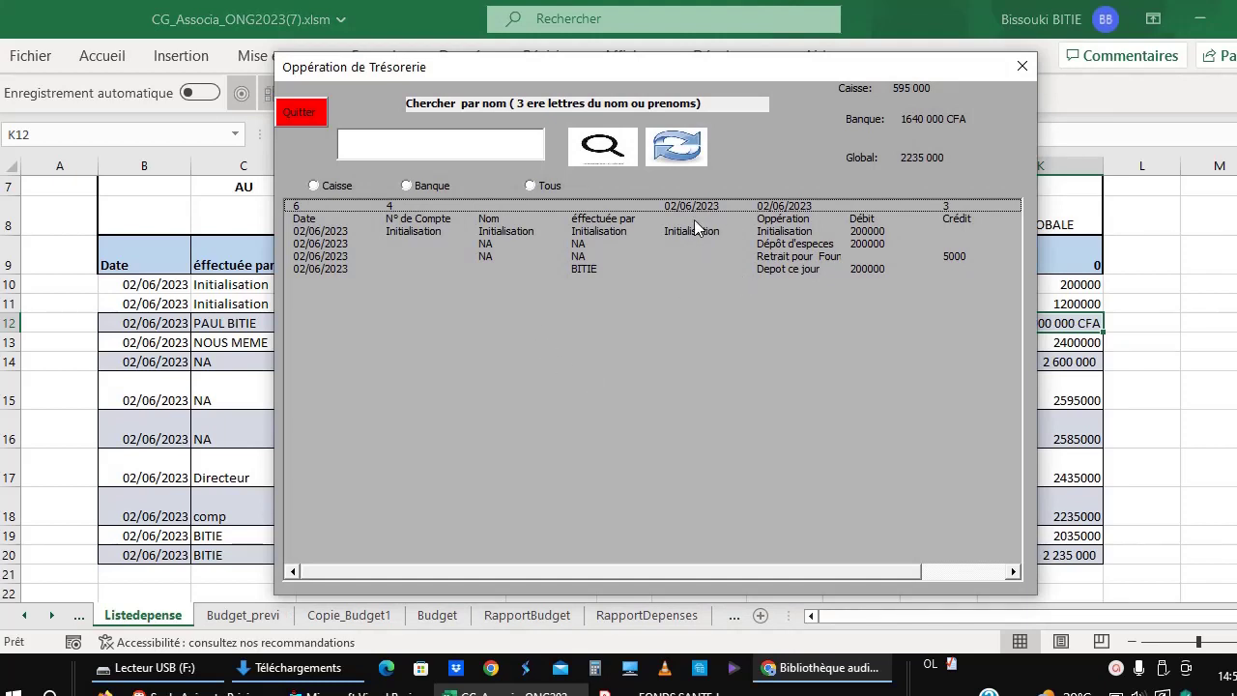
click(530, 185)
click(329, 186)
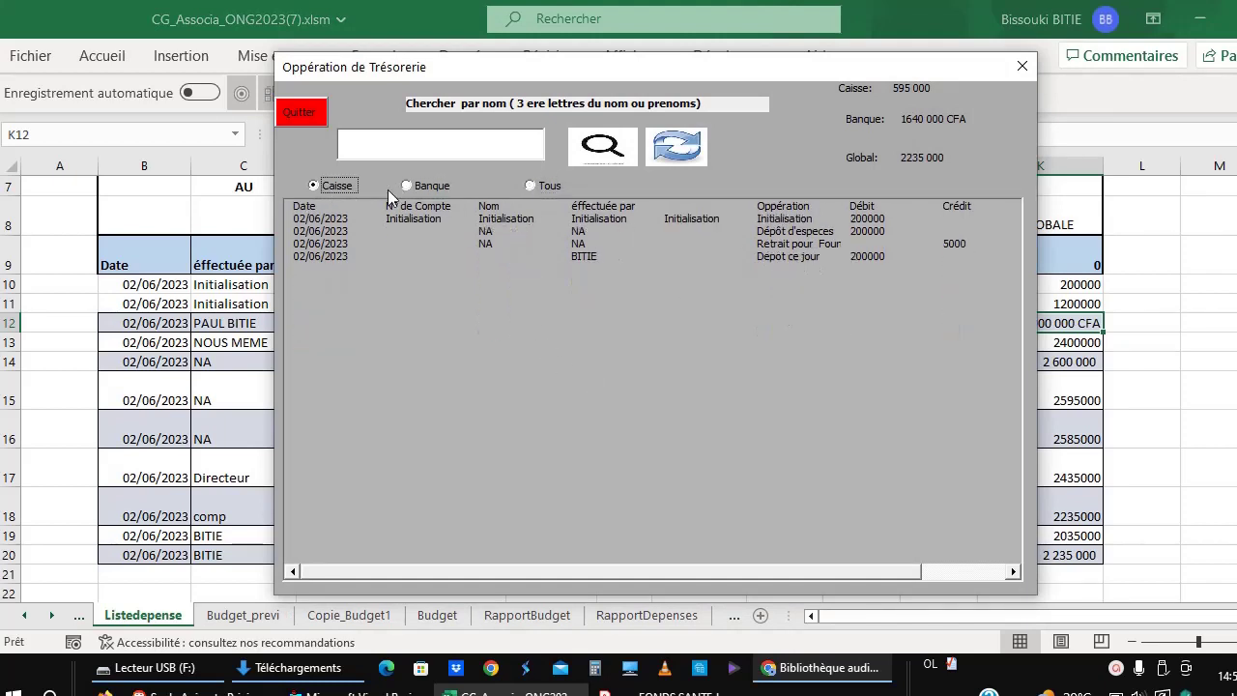
click(426, 189)
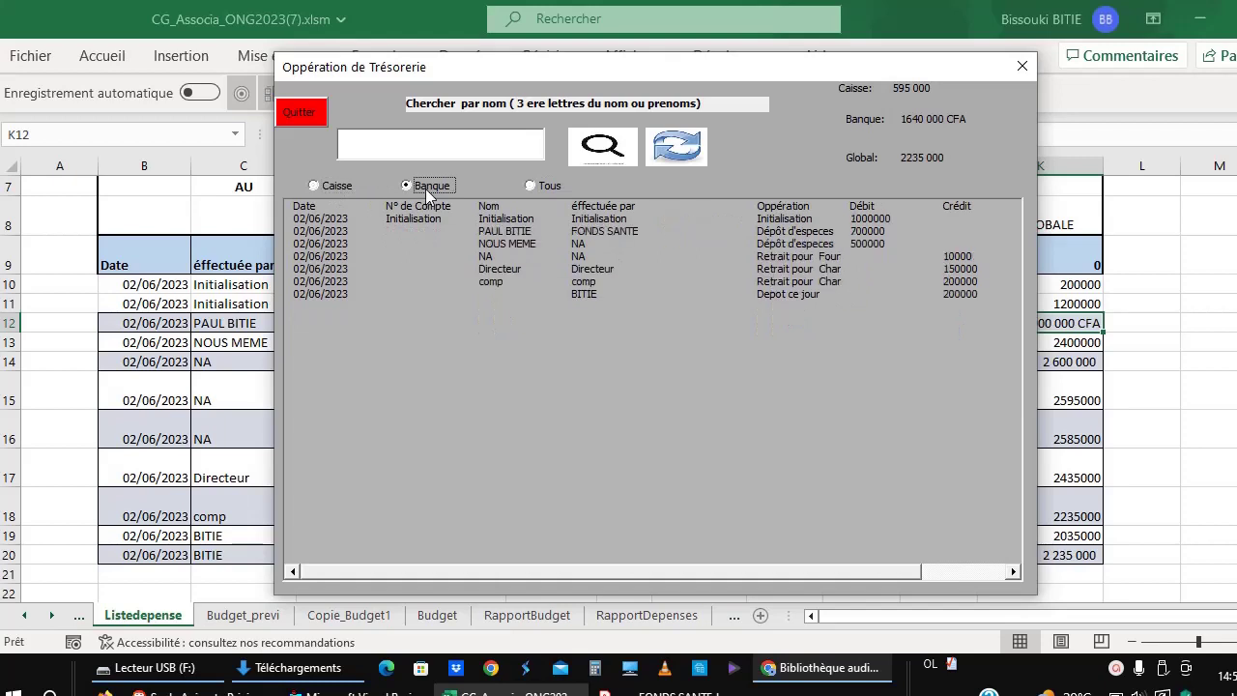
click(342, 293)
drag(376, 280, 416, 246)
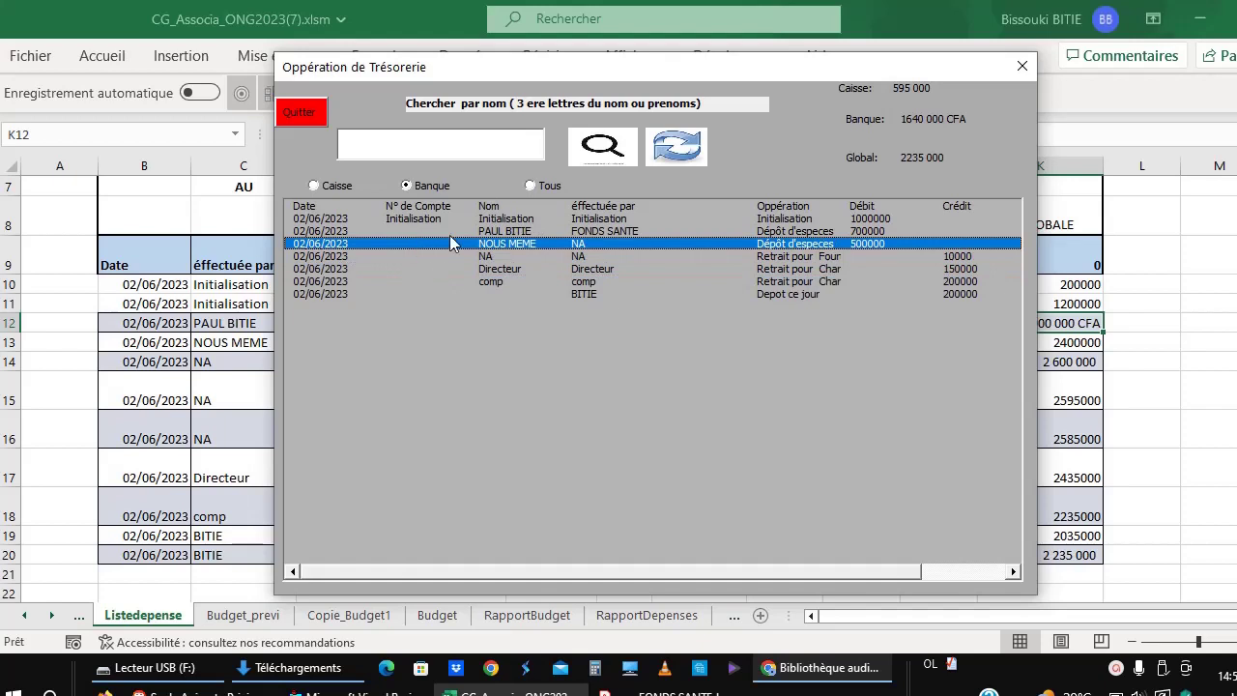
drag(416, 243, 420, 204)
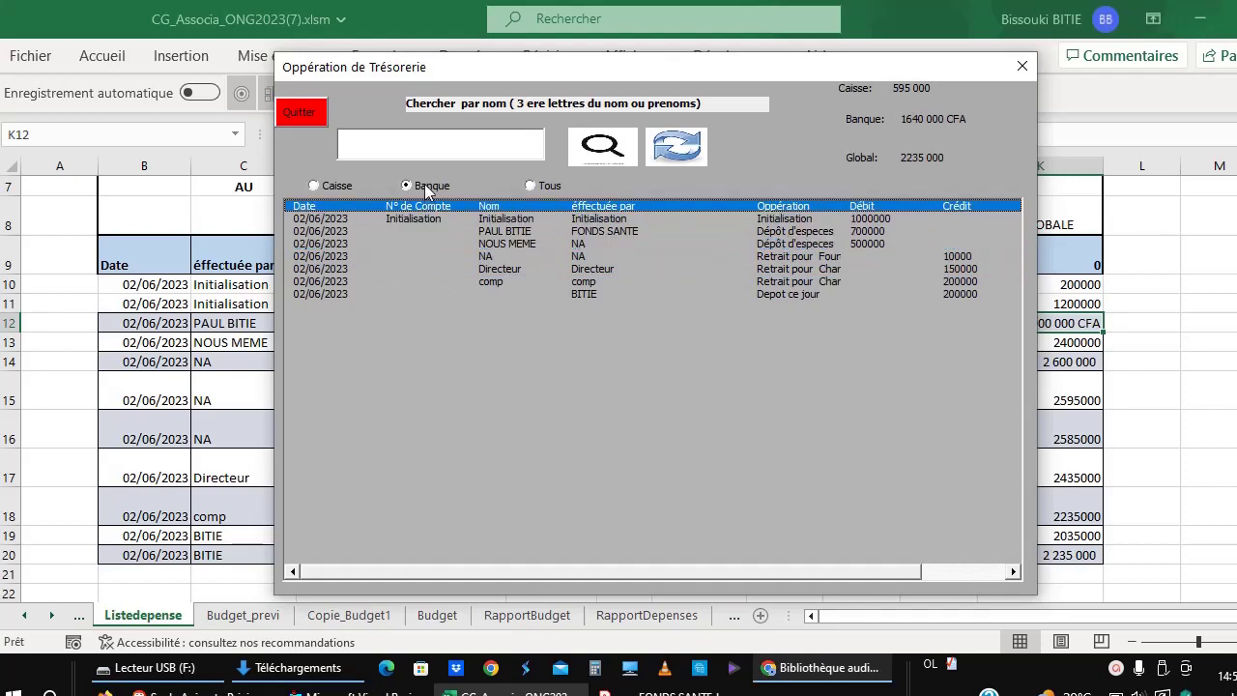
click(545, 185)
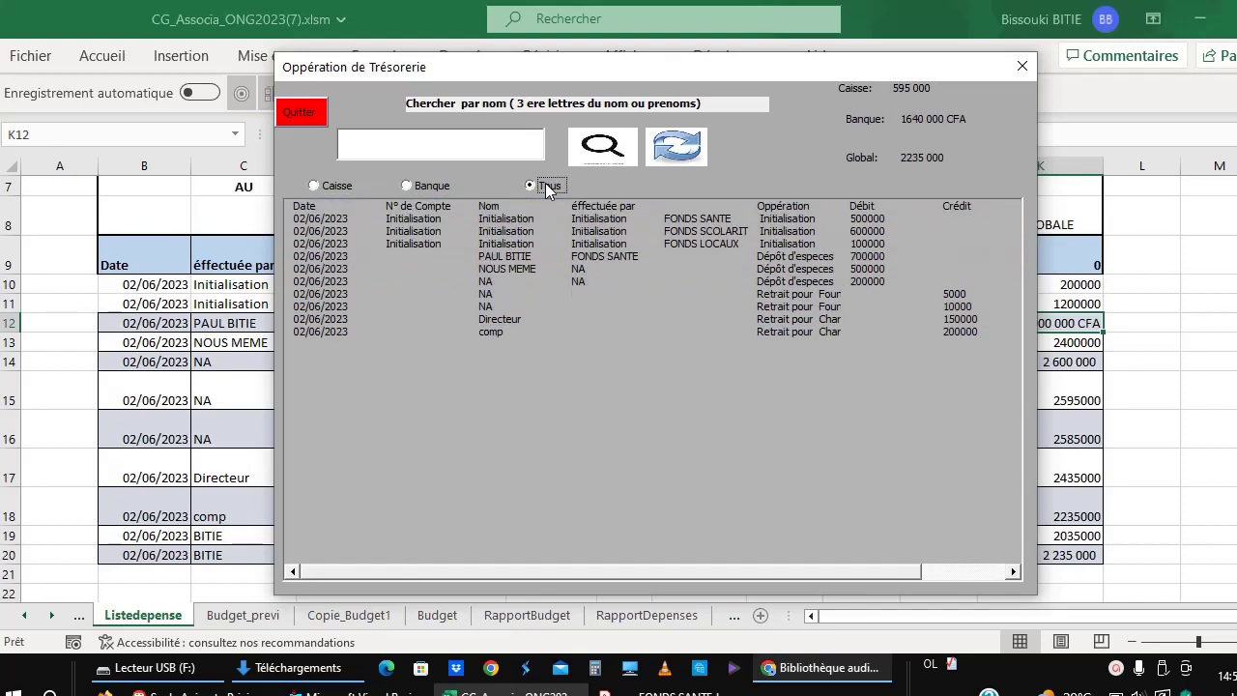
click(505, 269)
click(504, 331)
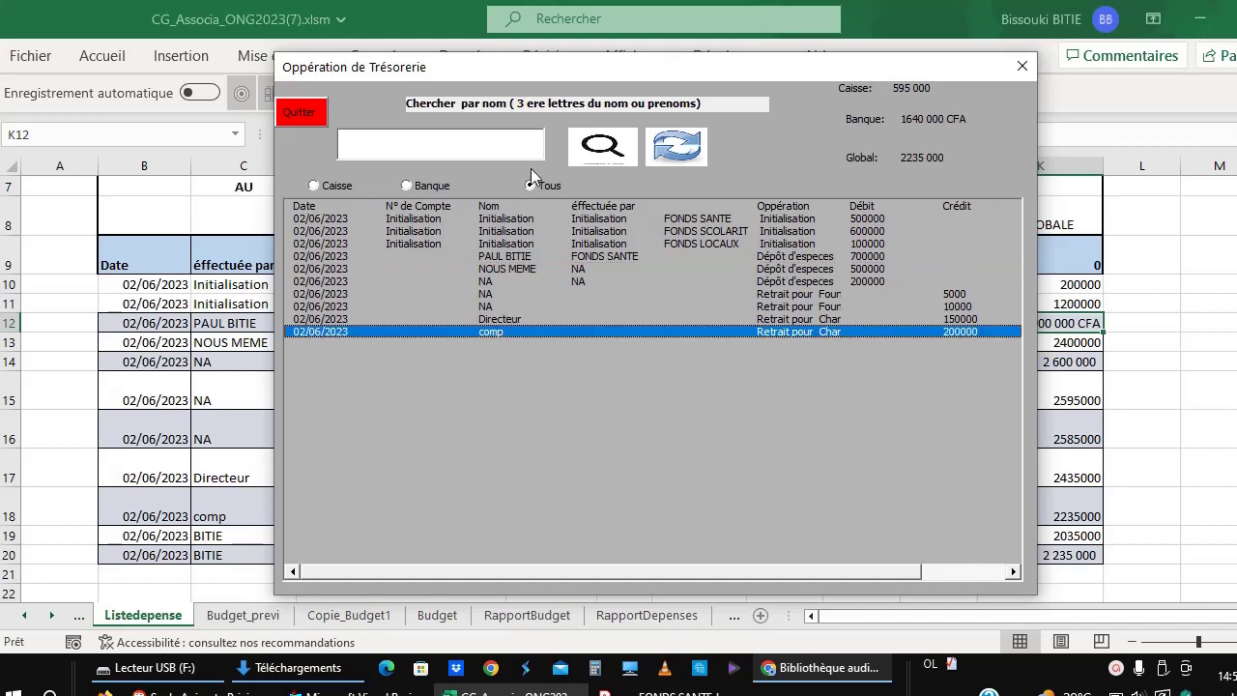
Step: Search the operations by the names 'com' and then 'co'
click(454, 137)
text(com)
click(688, 146)
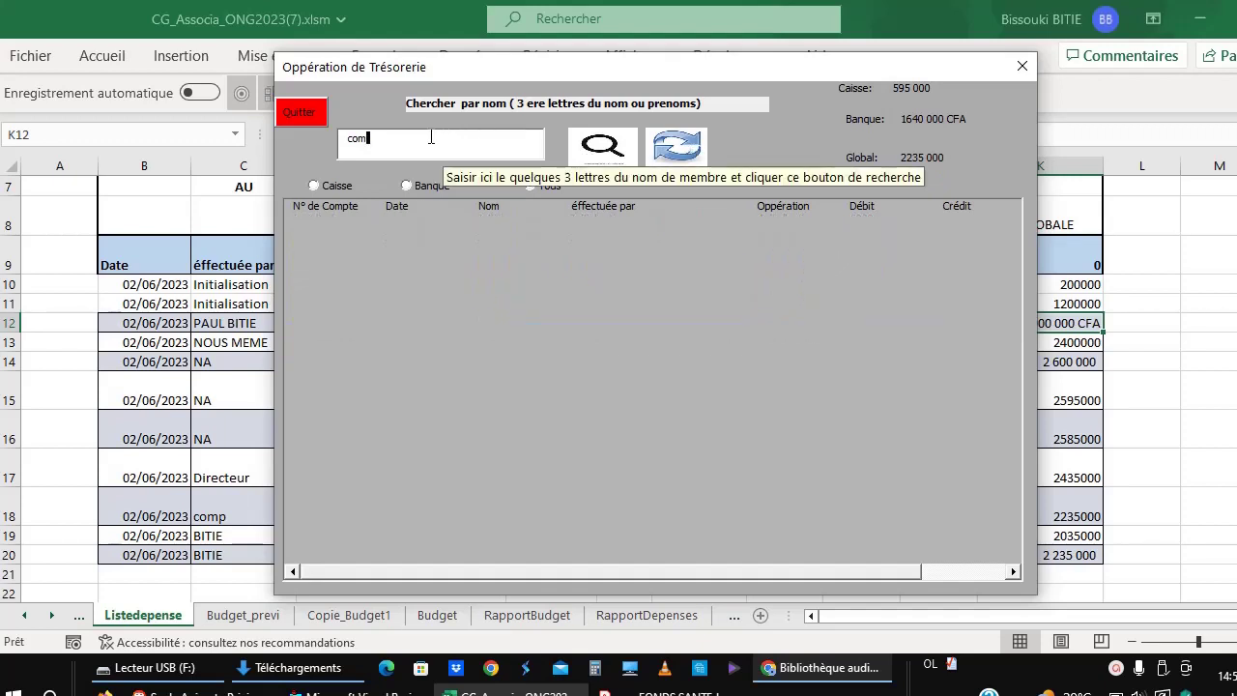
drag(431, 137, 350, 140)
text(co)
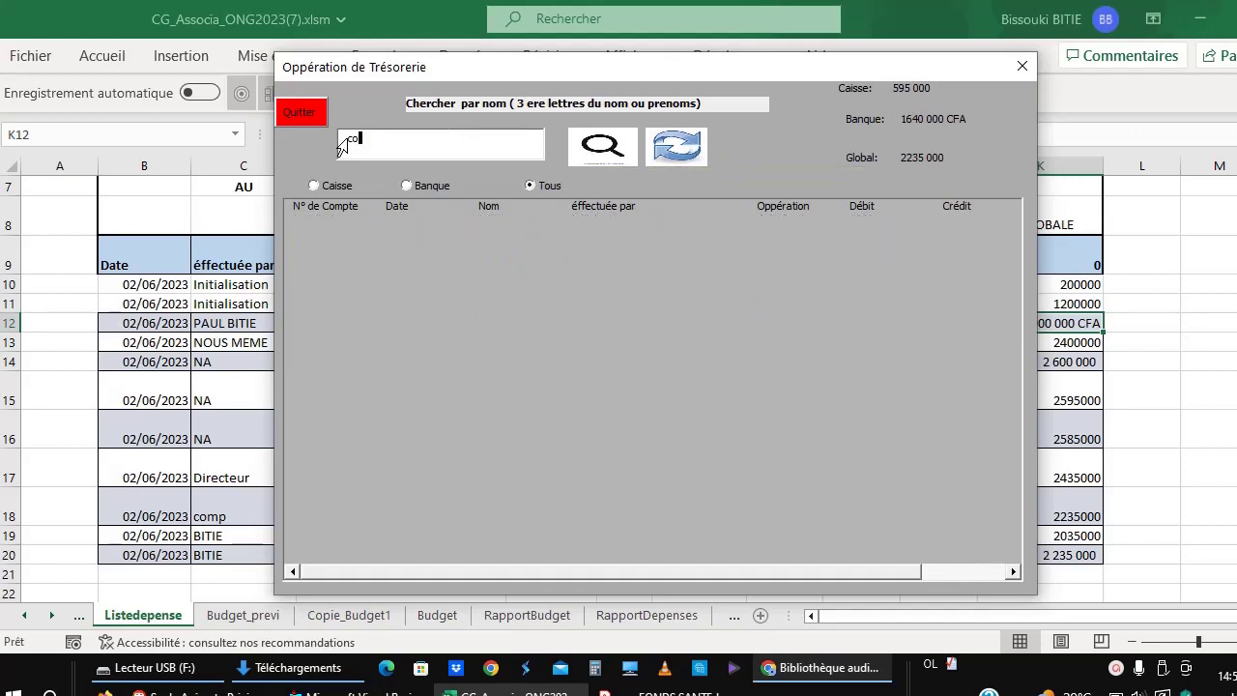
click(687, 153)
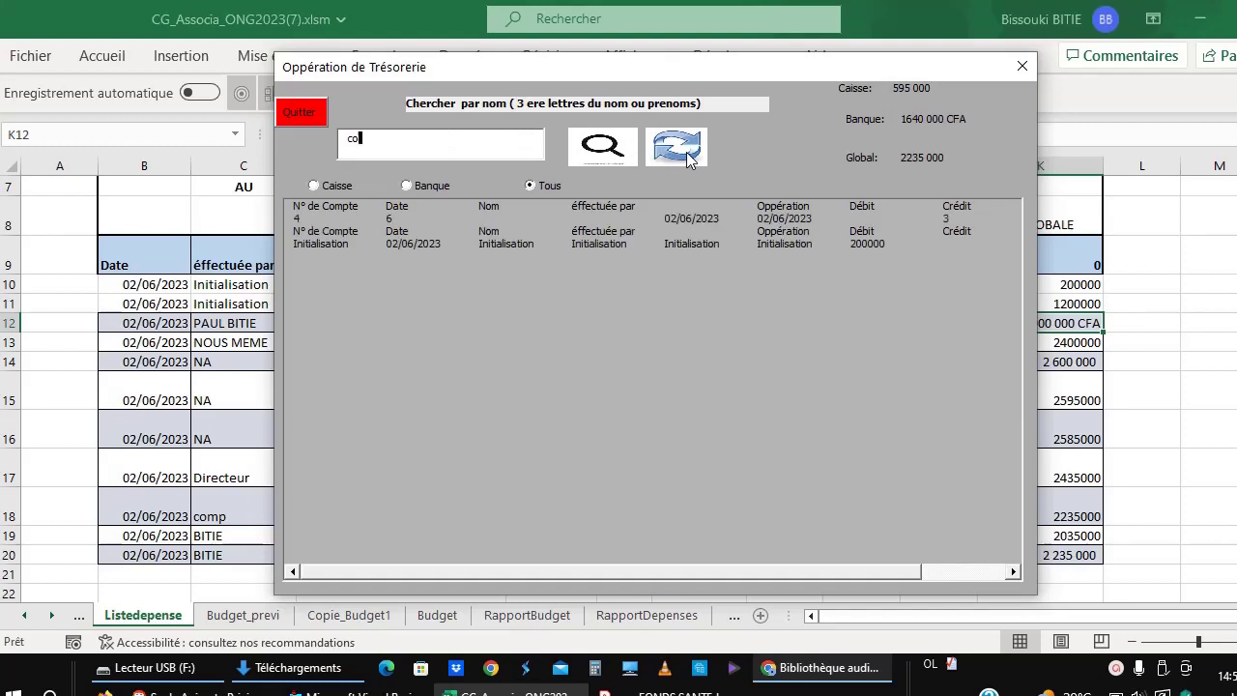
Step: Toggle Tous and Banque, clear the search, then filter operations by the name 'na'
click(530, 183)
click(406, 184)
click(462, 146)
key(BackSpace)
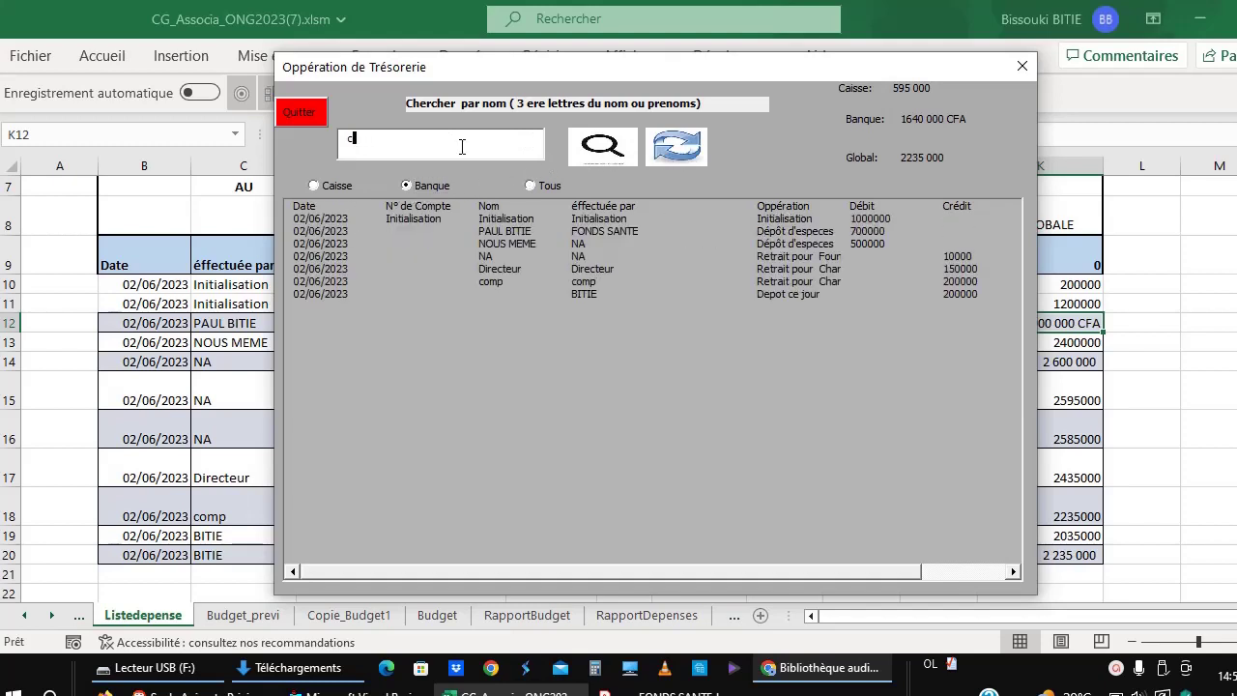
key(BackSpace)
click(531, 186)
click(426, 134)
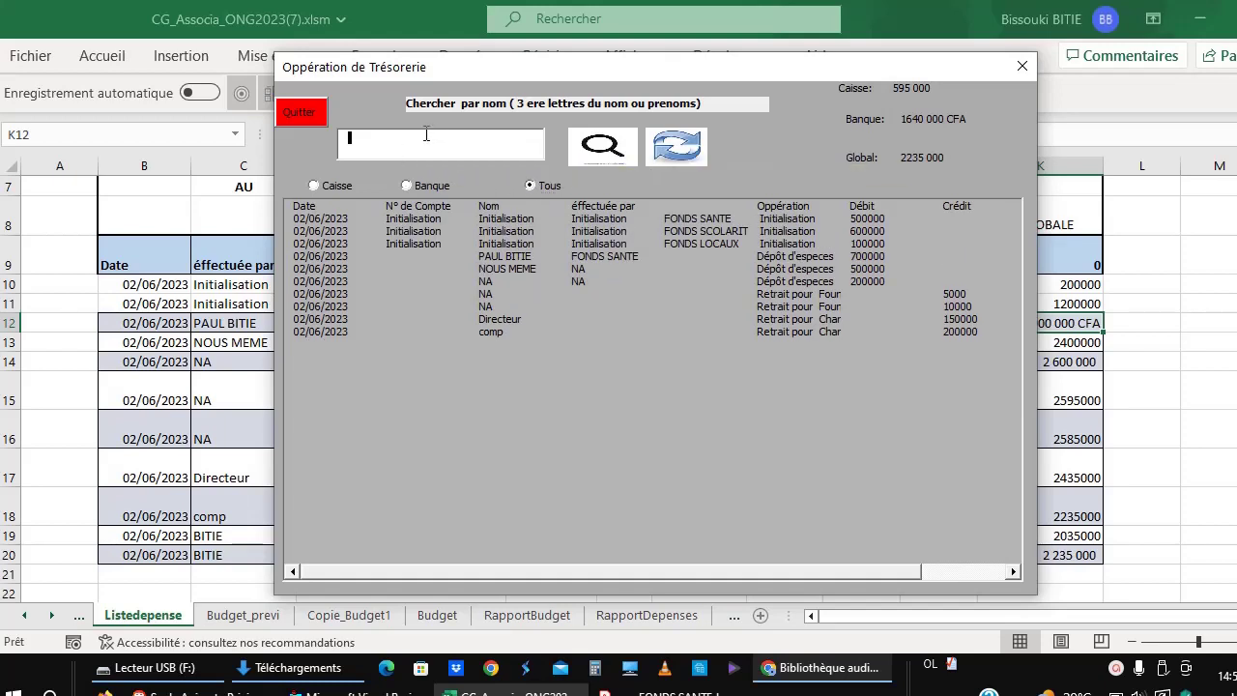
text(na)
click(605, 145)
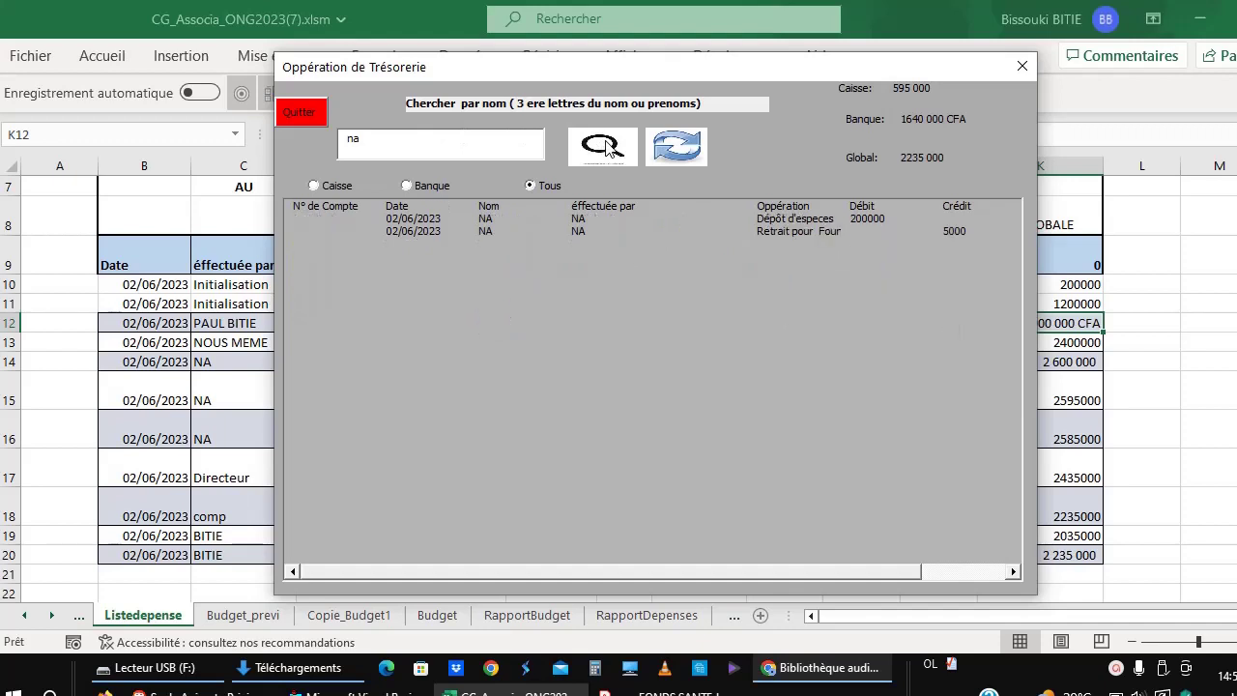
drag(363, 140, 342, 142)
click(690, 145)
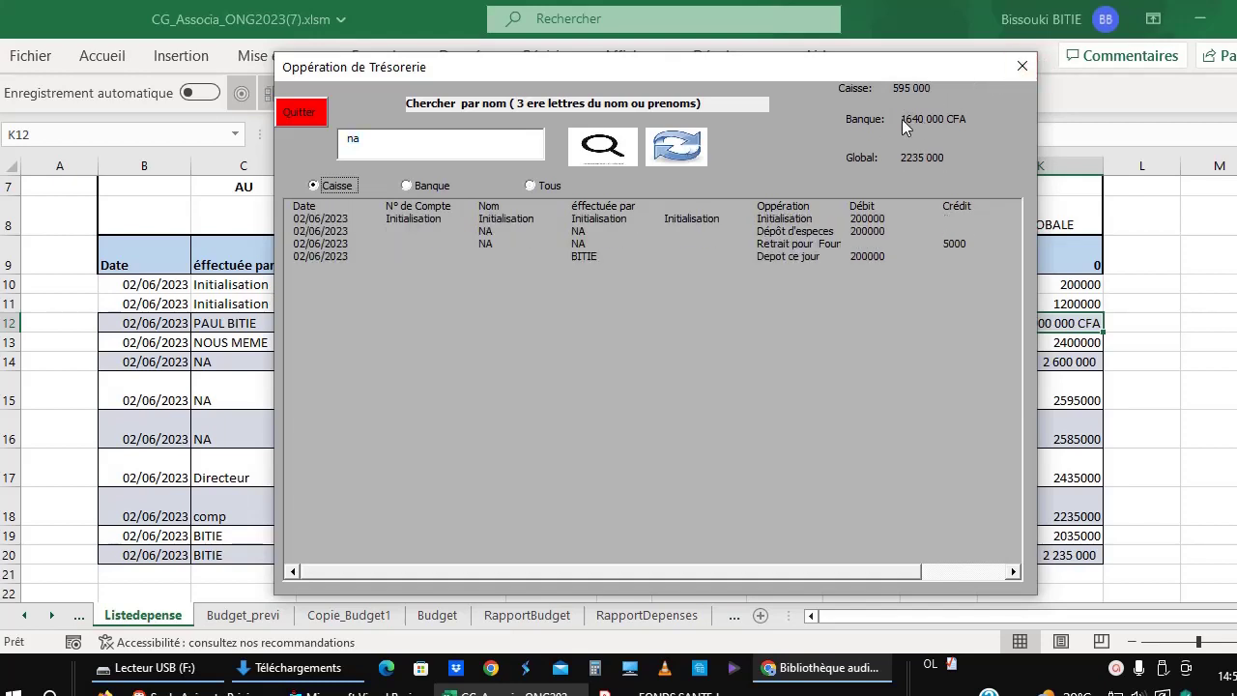
Step: Run Rapprochement Bancaire with a 7000000 bank statement balance from the Rapports options
click(1021, 65)
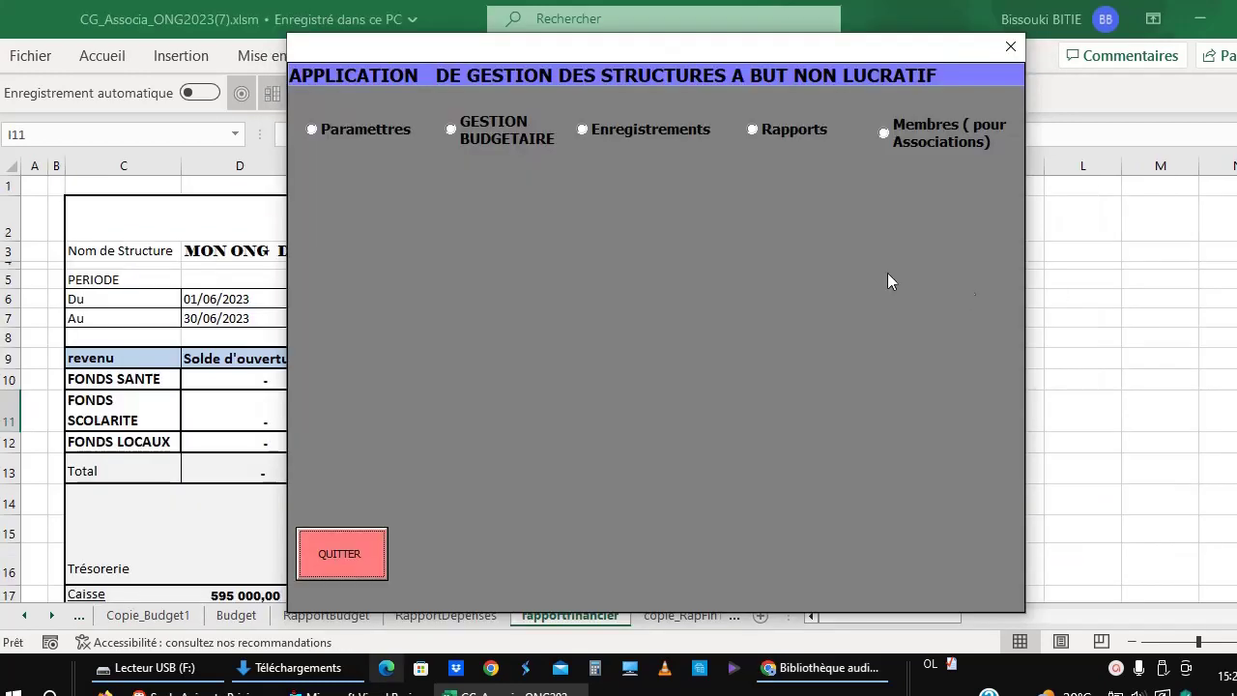
click(776, 127)
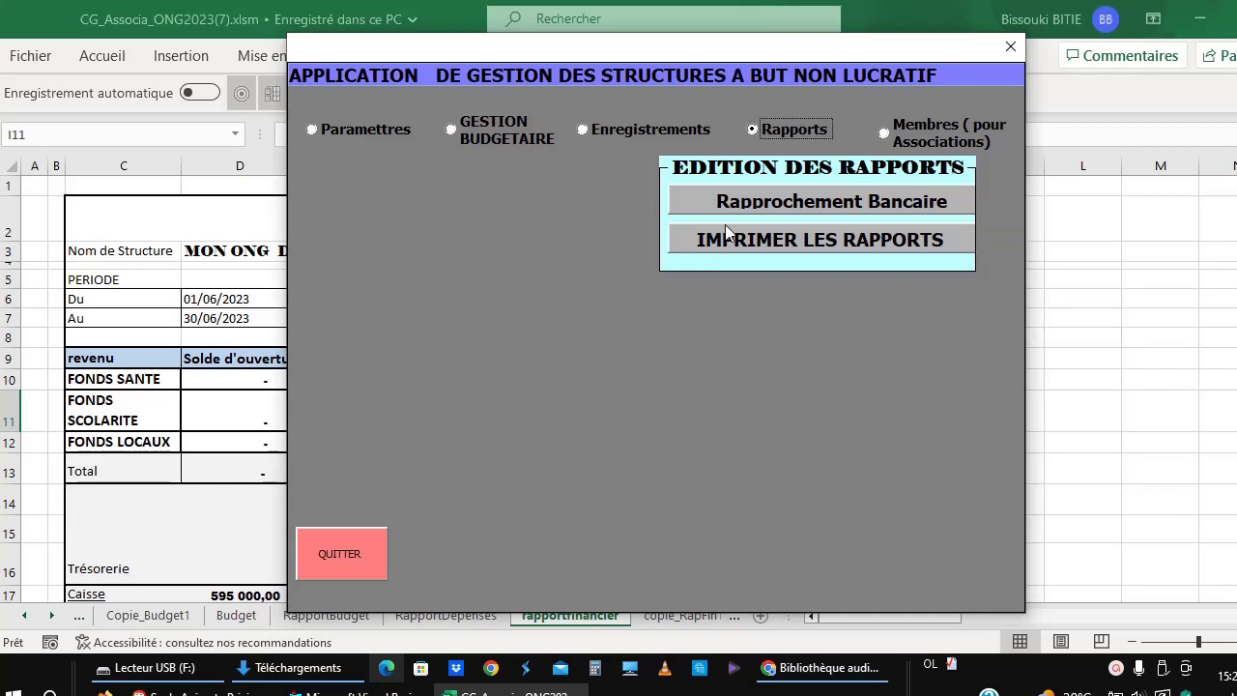
click(709, 205)
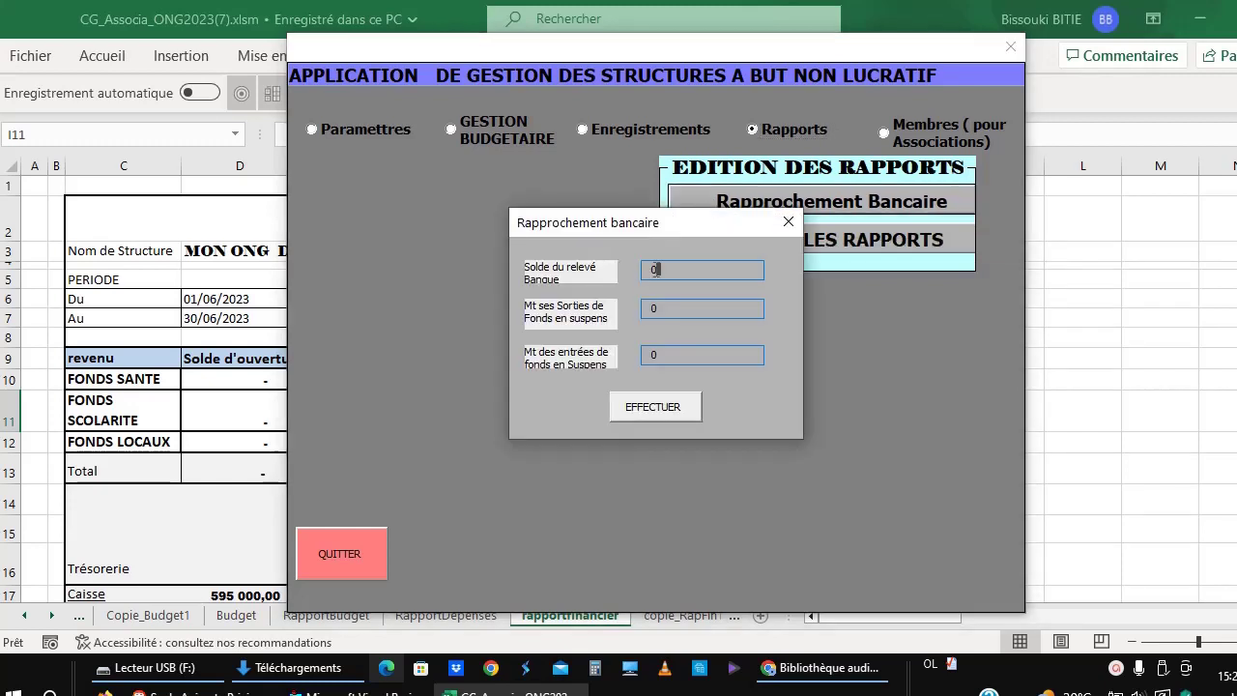
text(7000)
text(000)
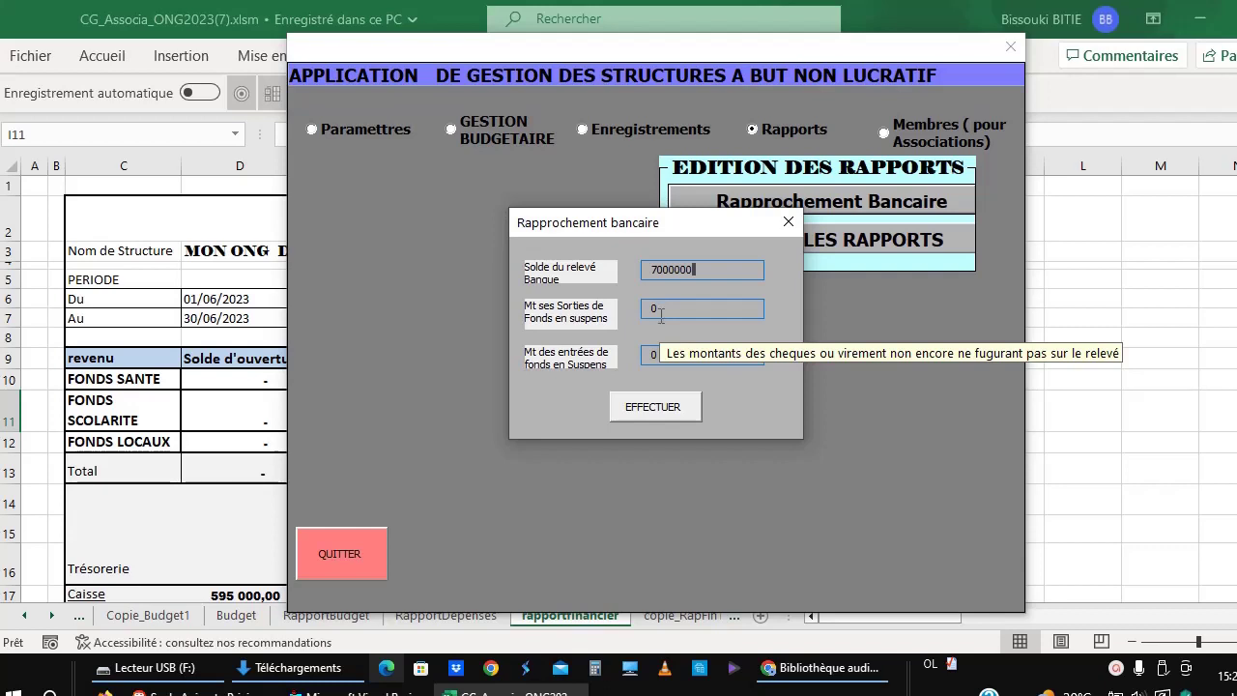
click(665, 404)
click(788, 224)
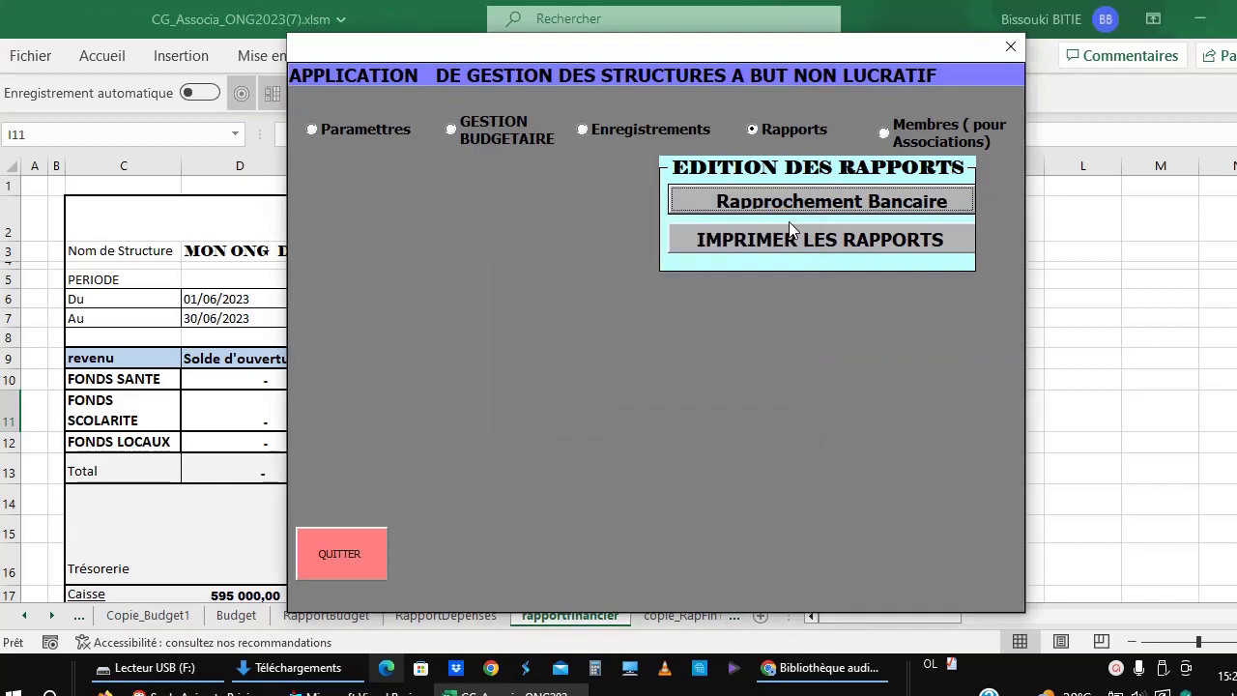
Step: Set the report period to 1–30 Juin 2023 and generate the reports
click(704, 250)
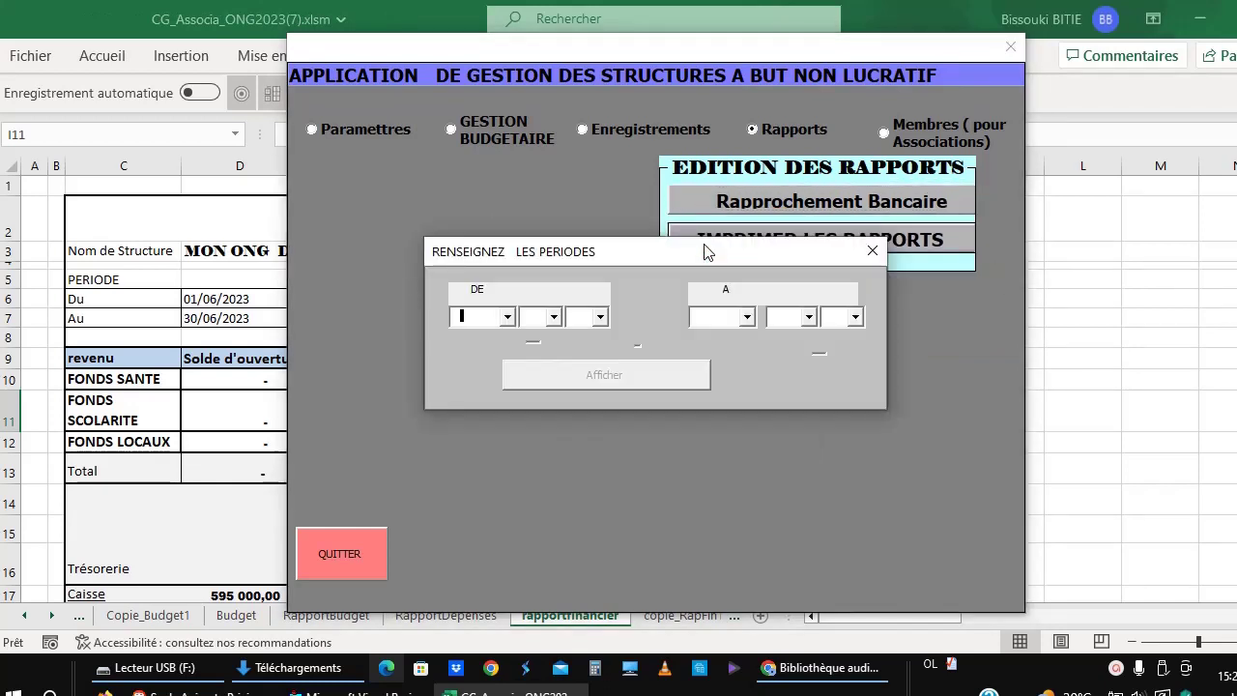
click(508, 318)
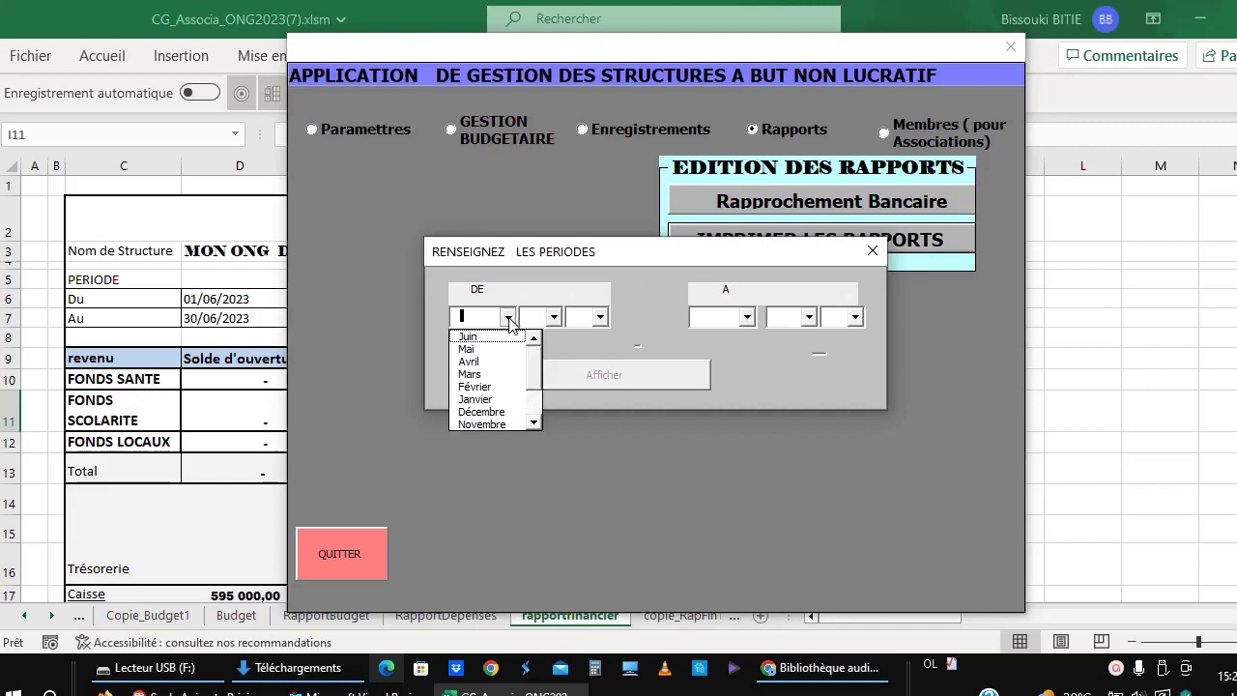
click(466, 337)
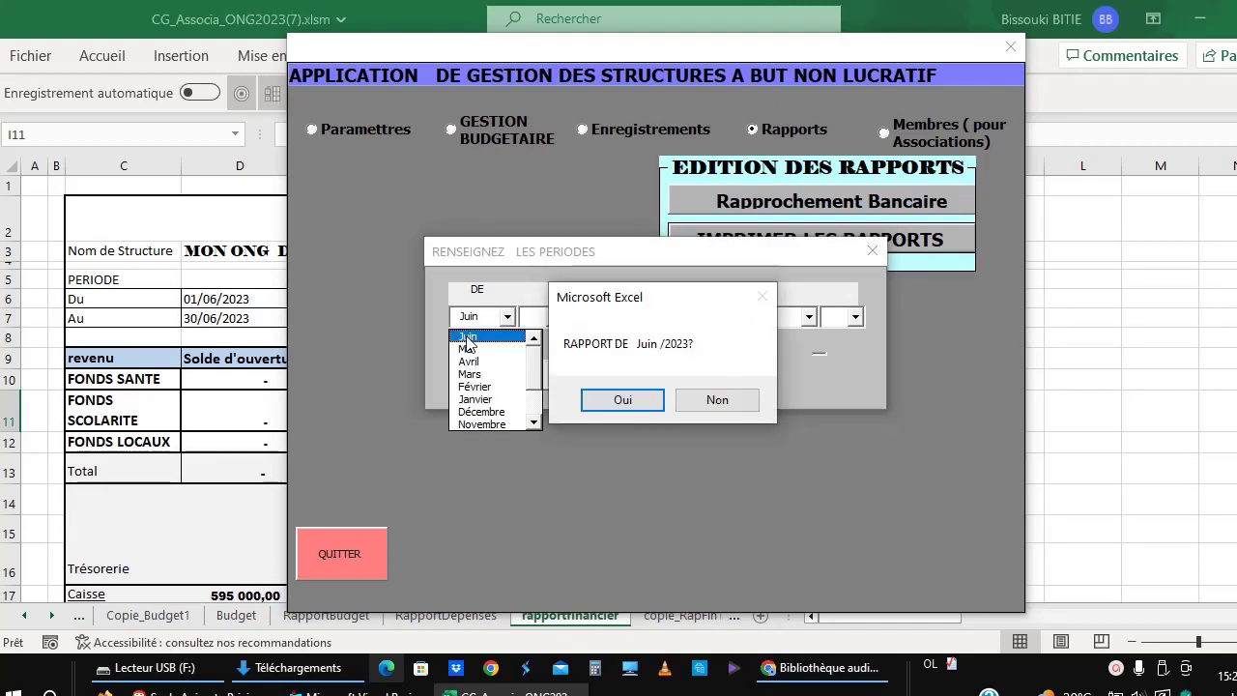
click(597, 396)
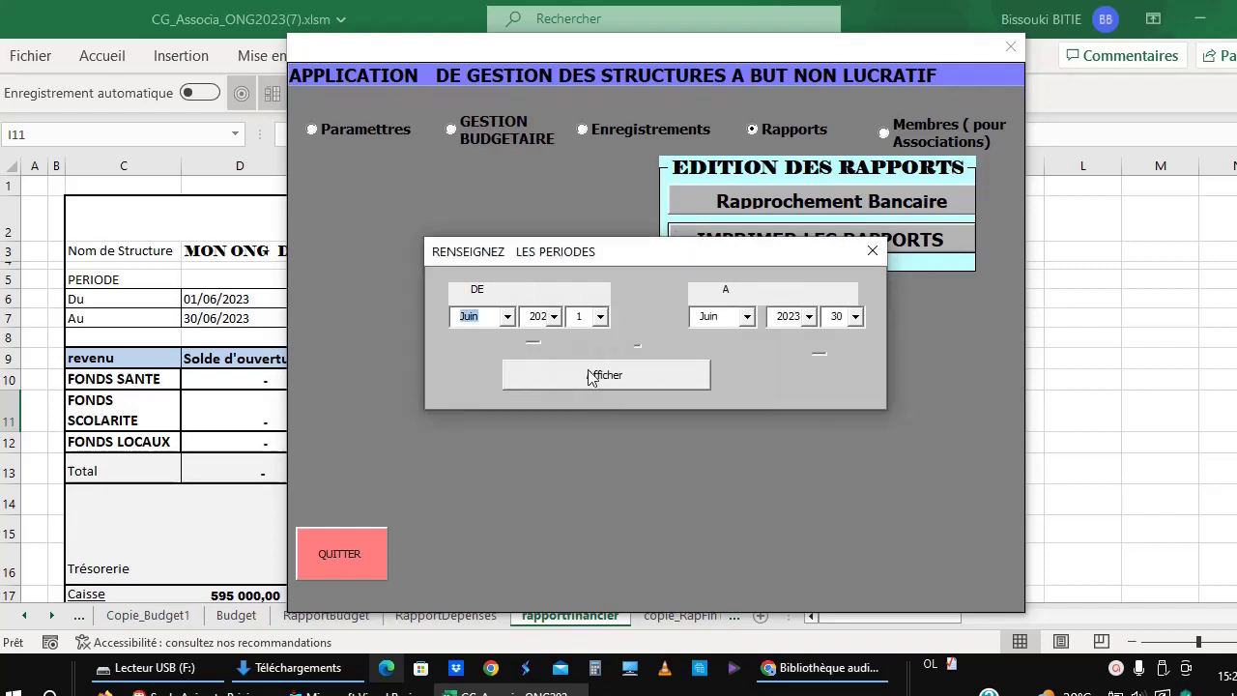
click(584, 372)
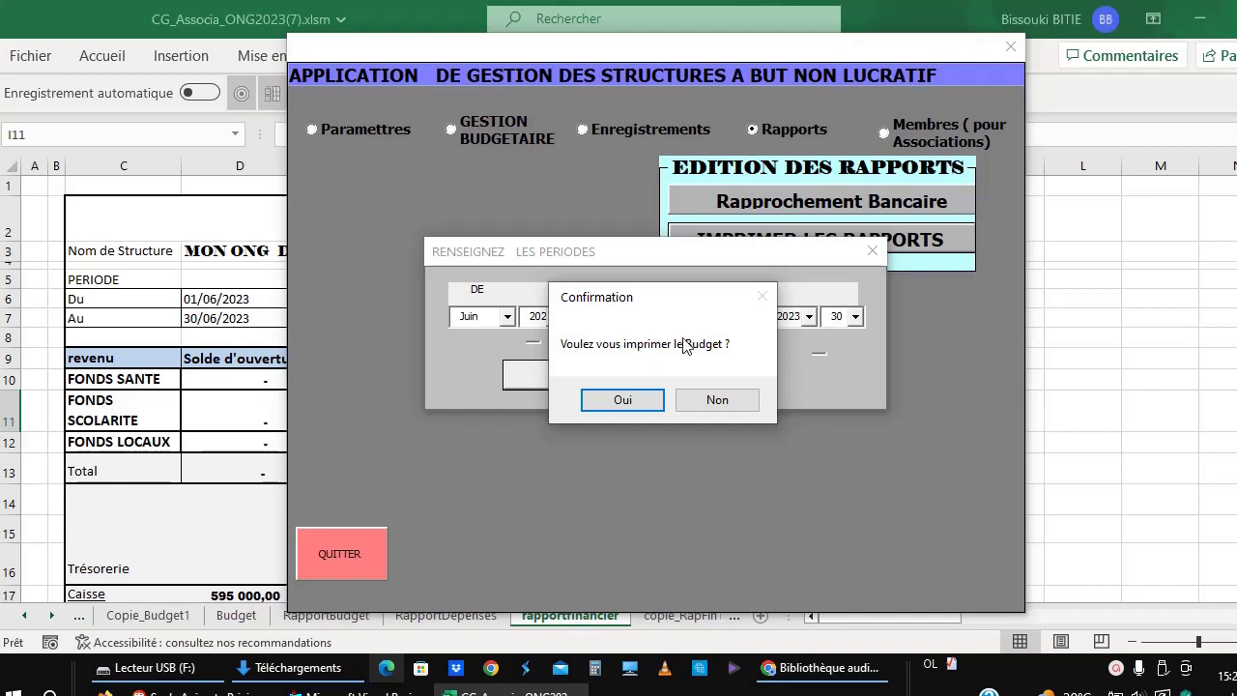
Step: Approve printing of the budget, financial, variance, expense and operations-list reports as PDFs
click(625, 401)
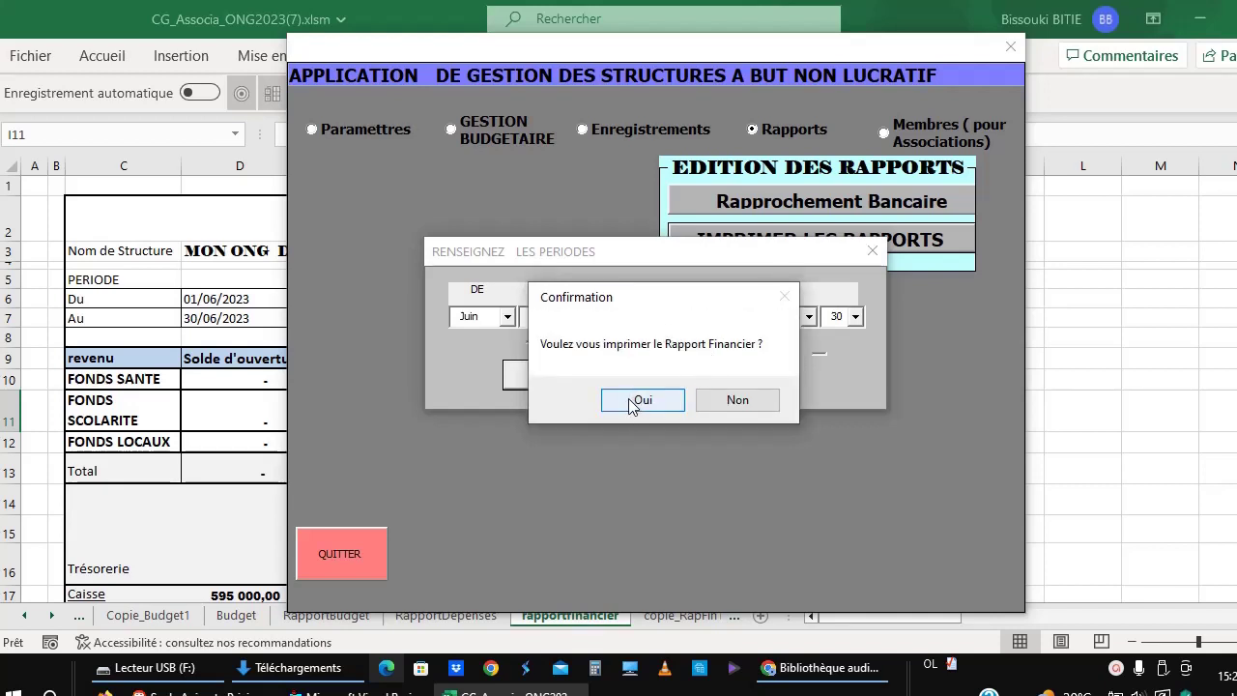
click(627, 402)
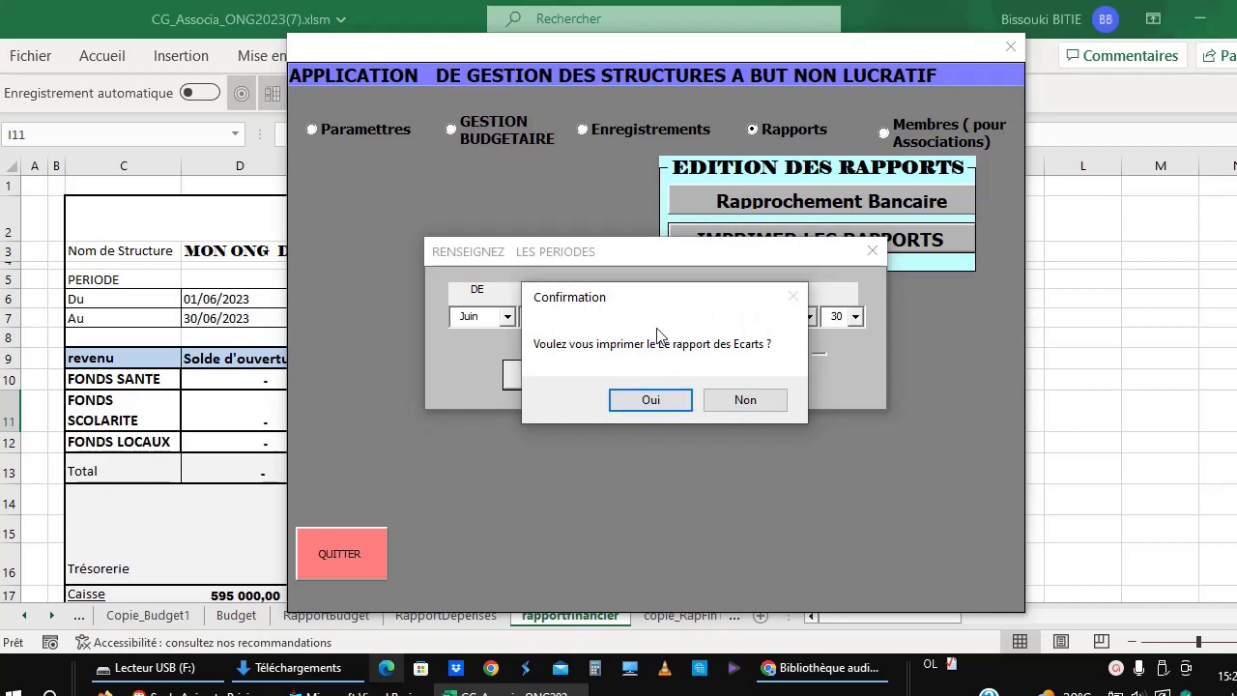
click(650, 401)
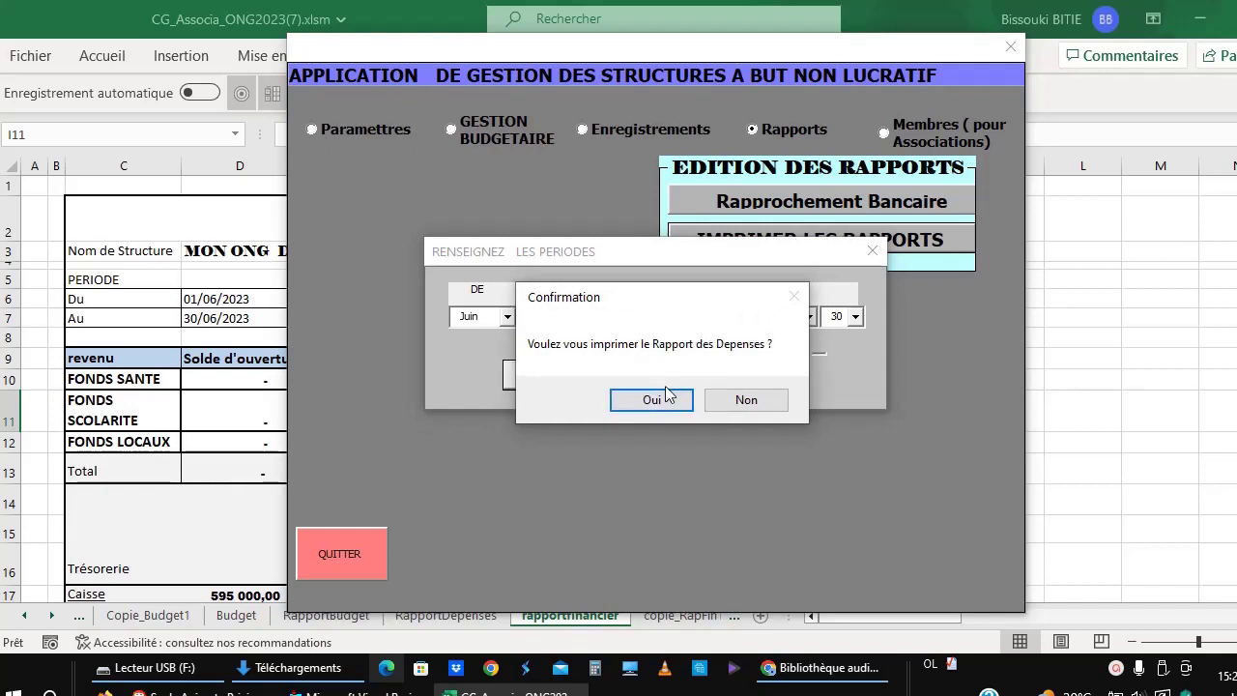
click(649, 402)
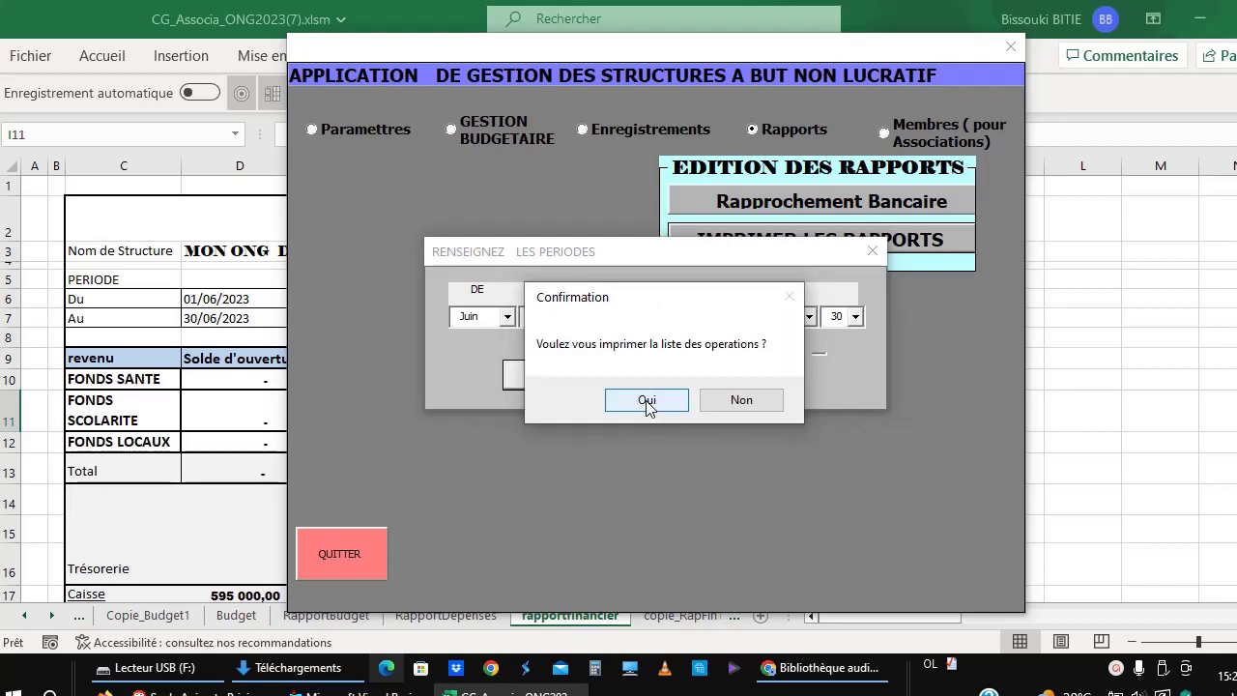
click(649, 399)
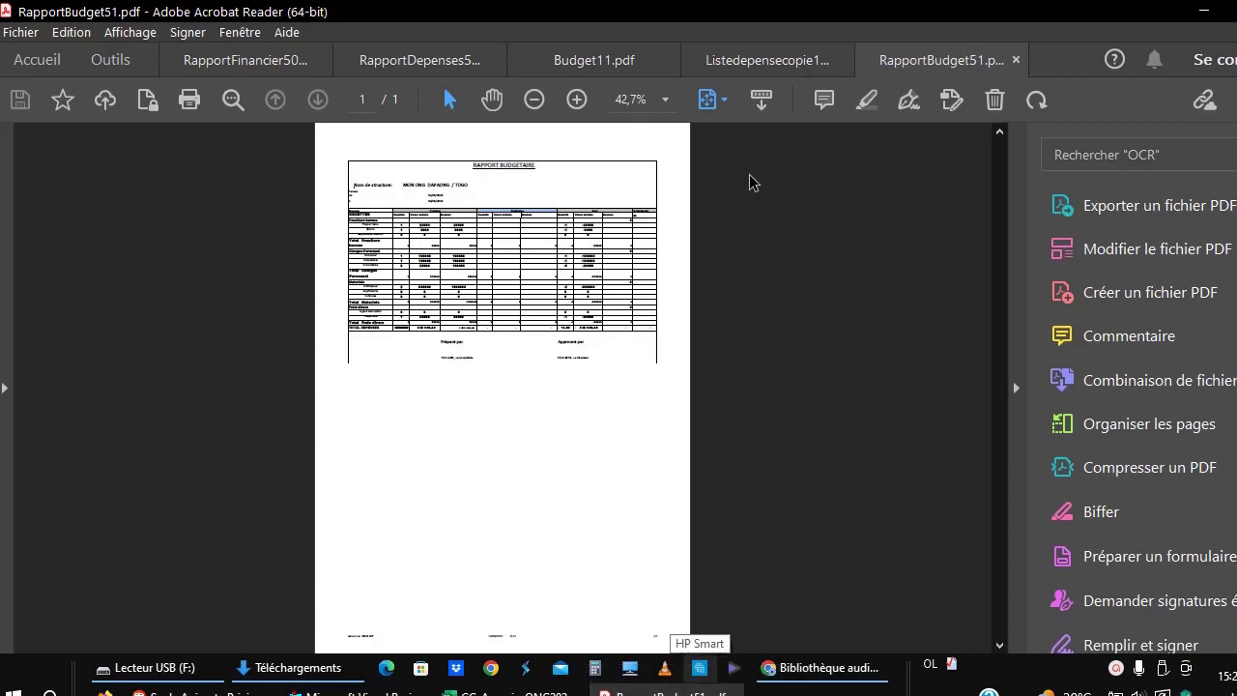
Step: Zoom RapportBudget51.pdf to 100% then 150%, then bring up Listedepensecopie13.pdf
click(664, 100)
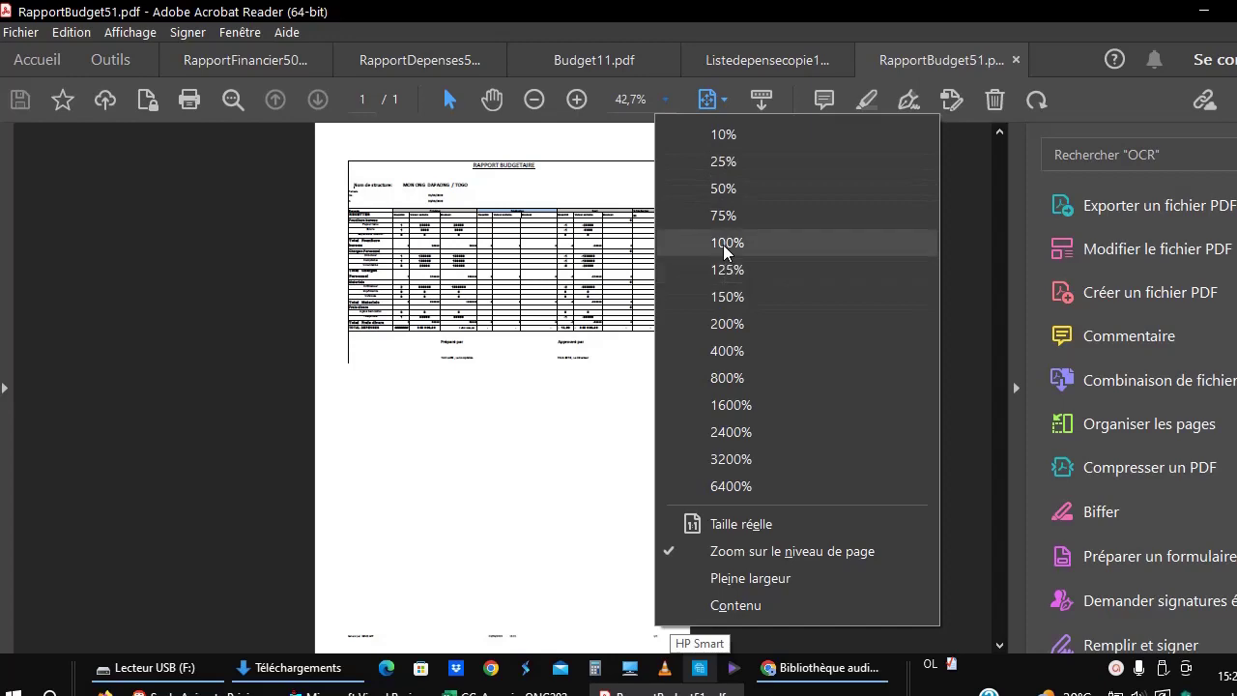
click(727, 245)
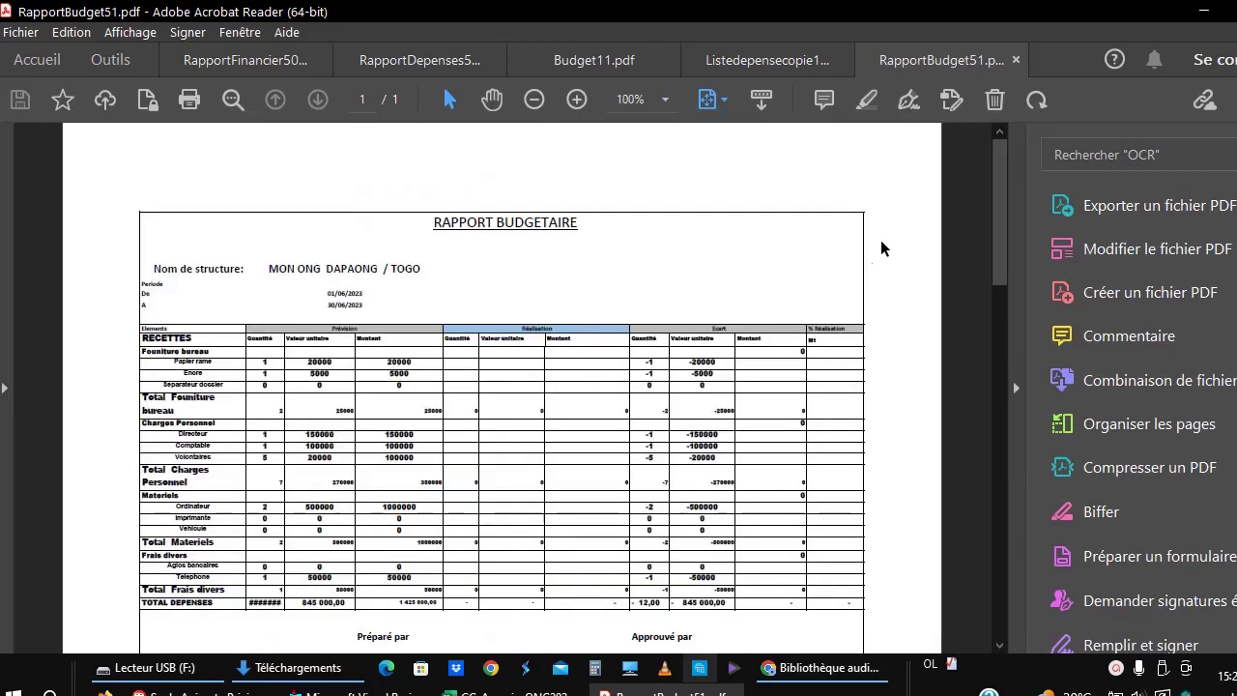
mouse_move(1000, 232)
mouse_down()
mouse_move(998, 307)
mouse_move(990, 285)
mouse_up()
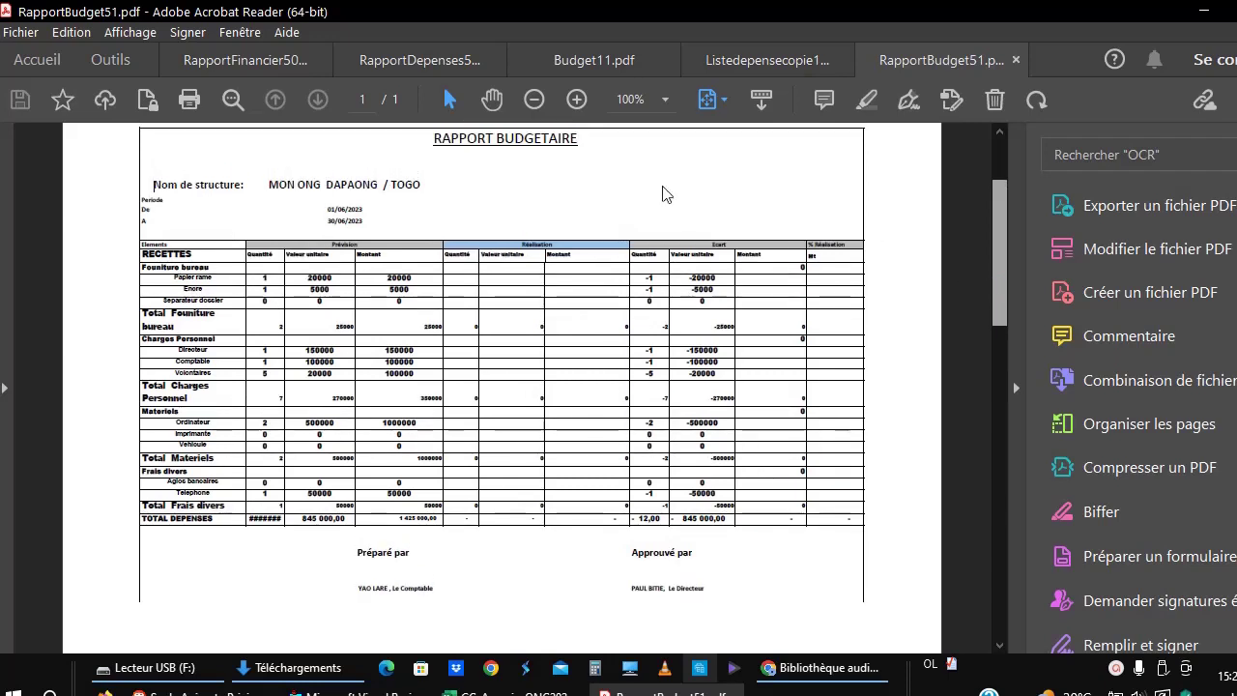
click(665, 100)
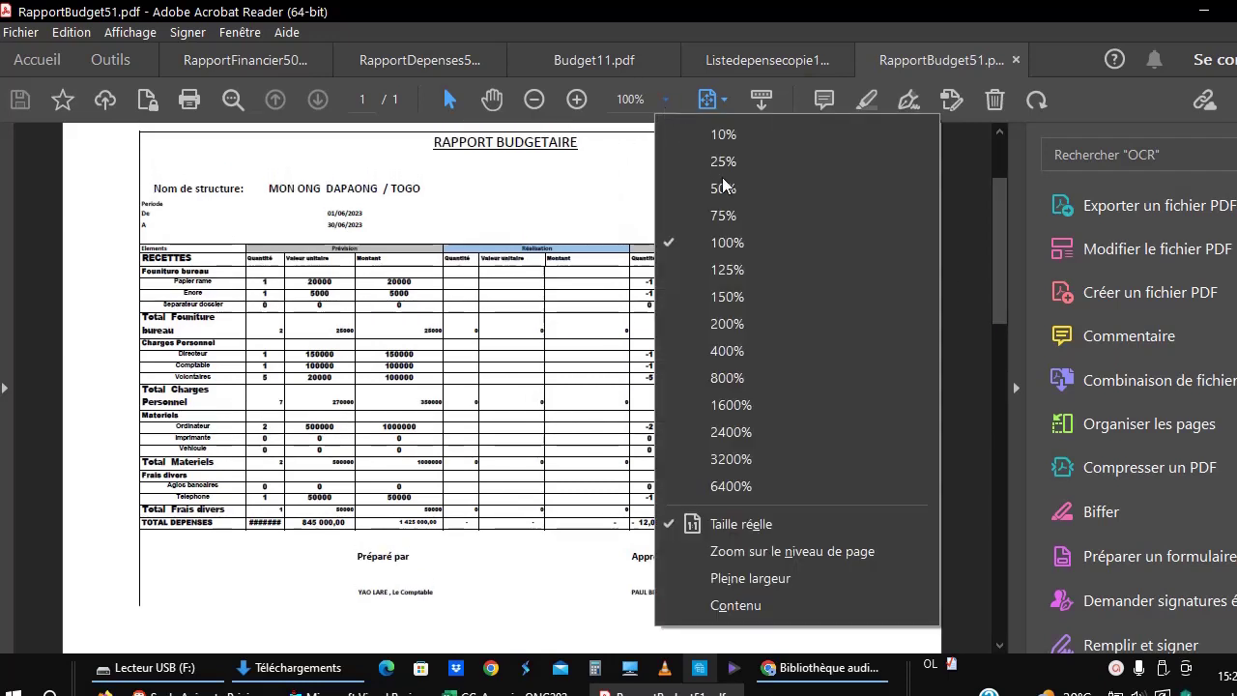
click(726, 296)
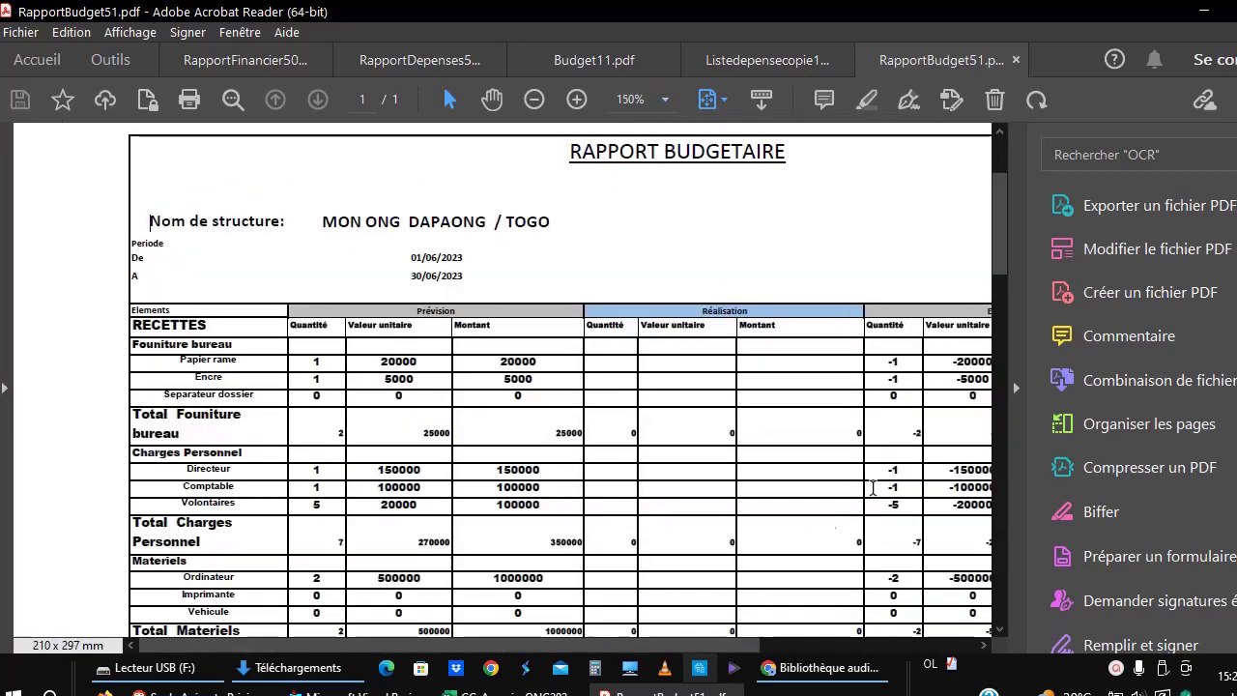
click(759, 62)
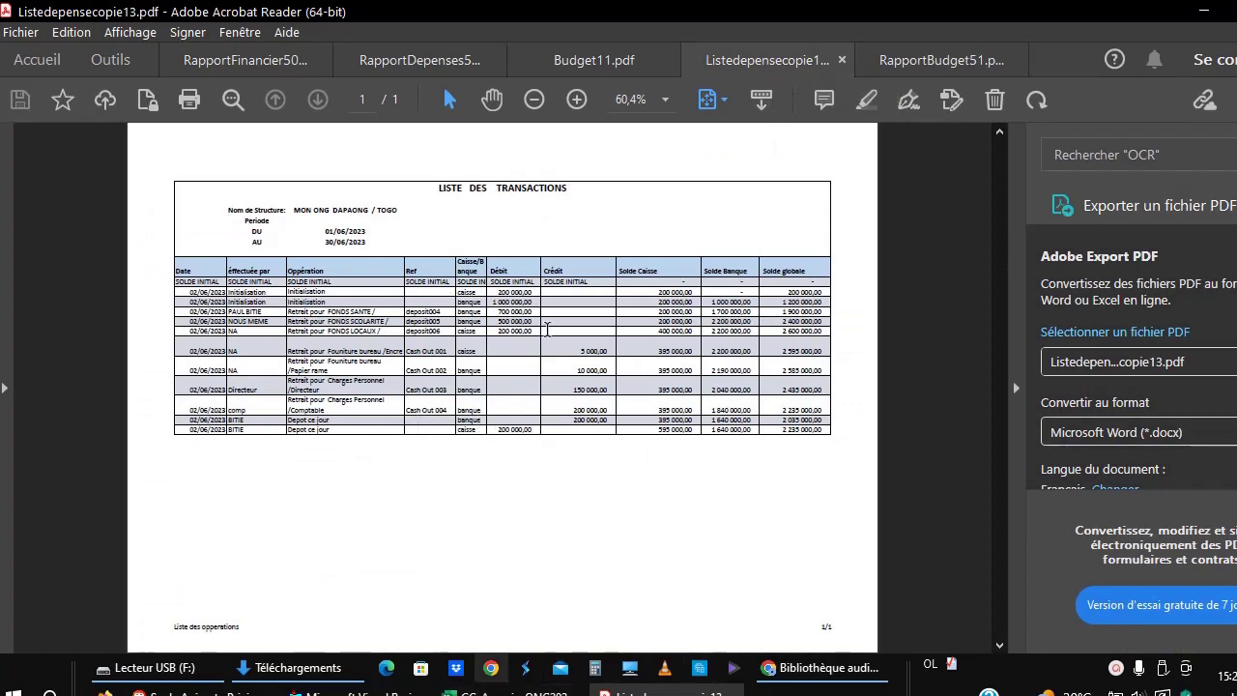
Step: Look through RapportDepenses55 and RapportFinancier50 at 100% zoom, then return to Budget11.pdf
click(619, 58)
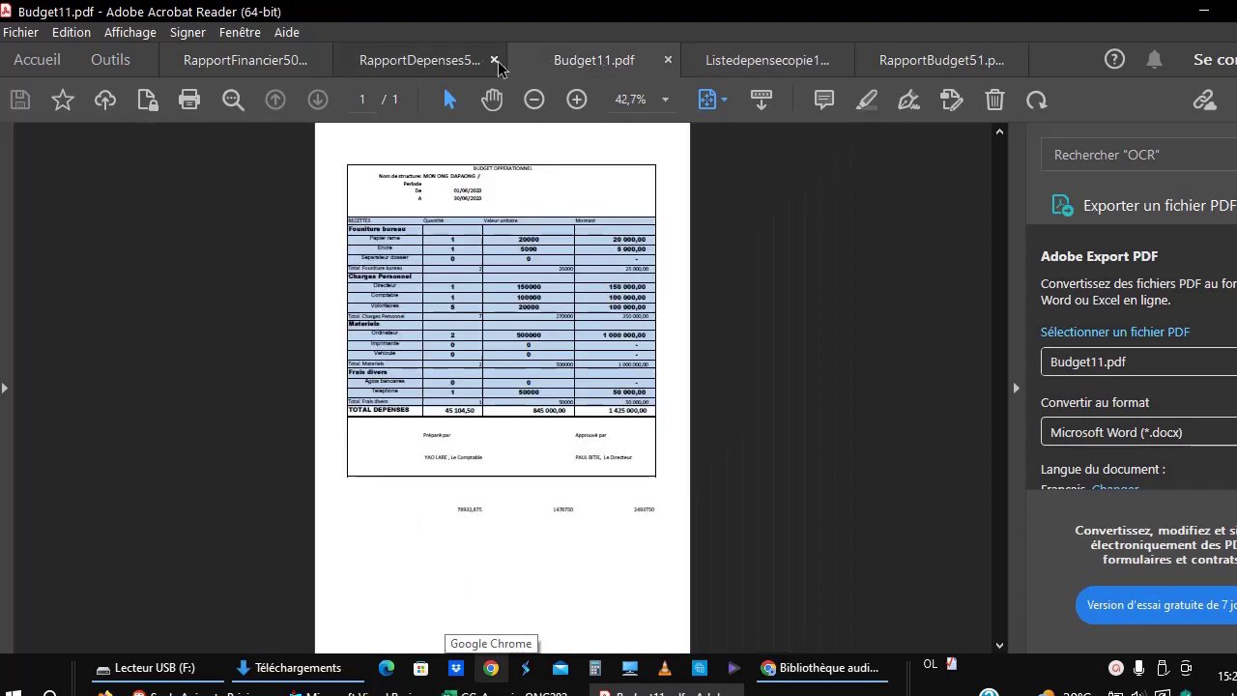
click(430, 62)
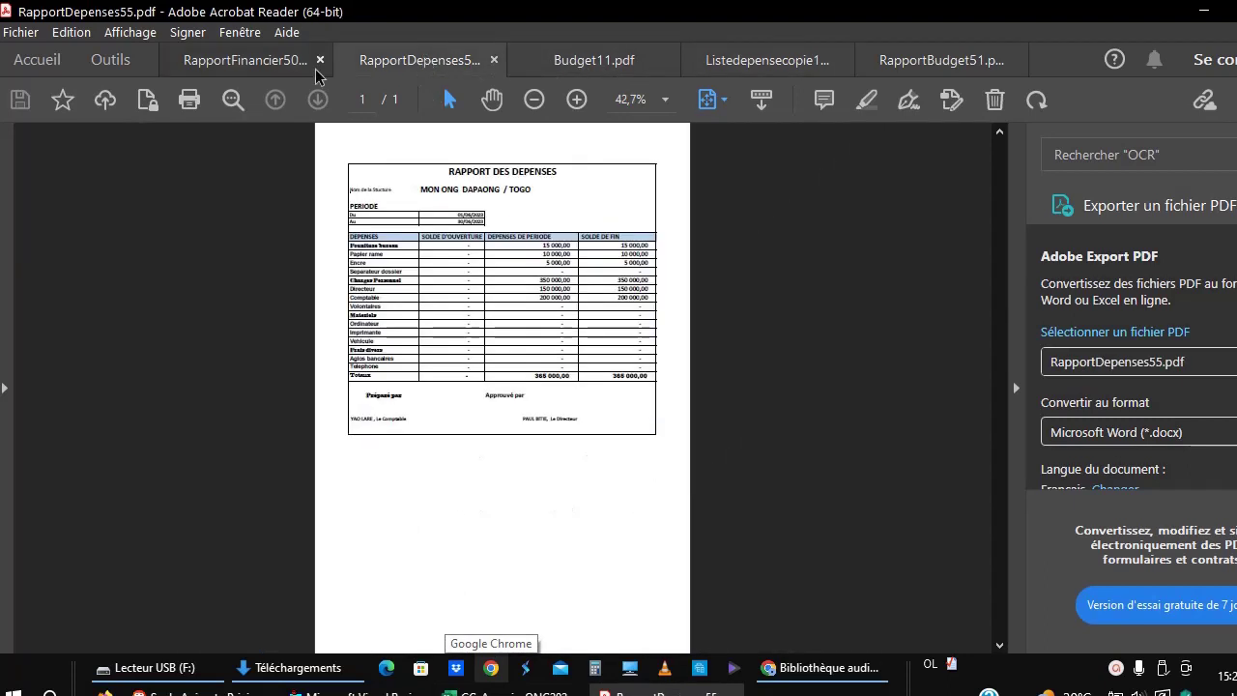
click(241, 68)
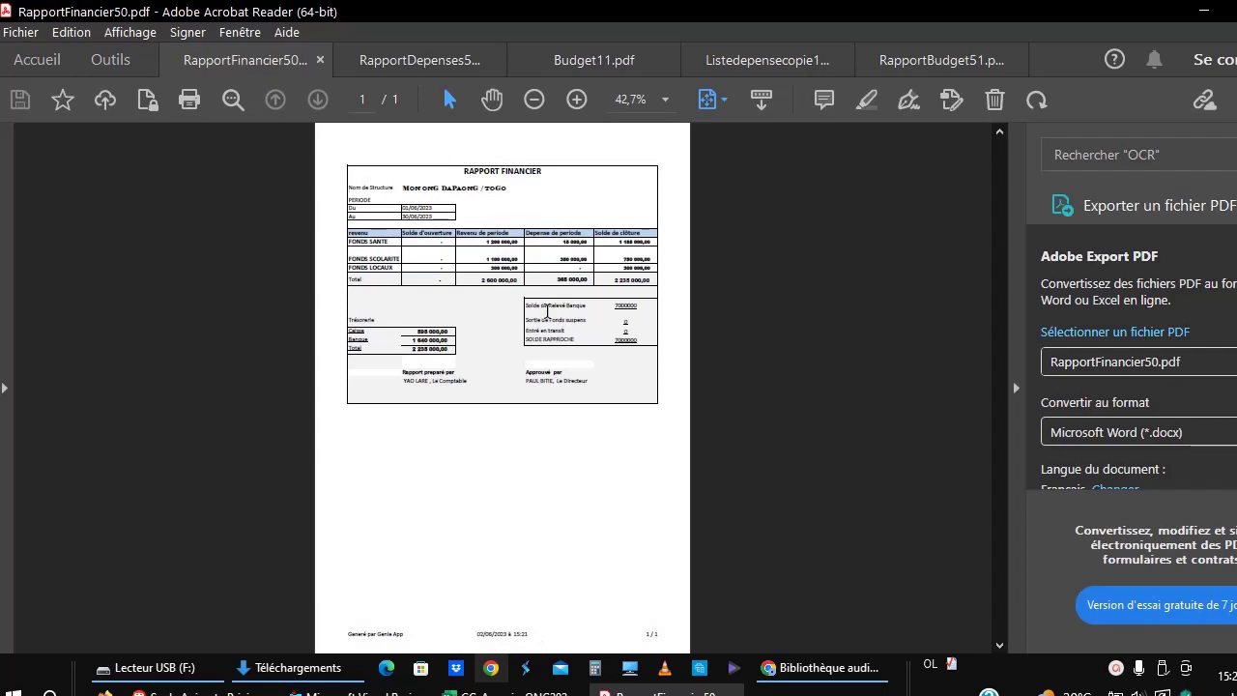
click(666, 101)
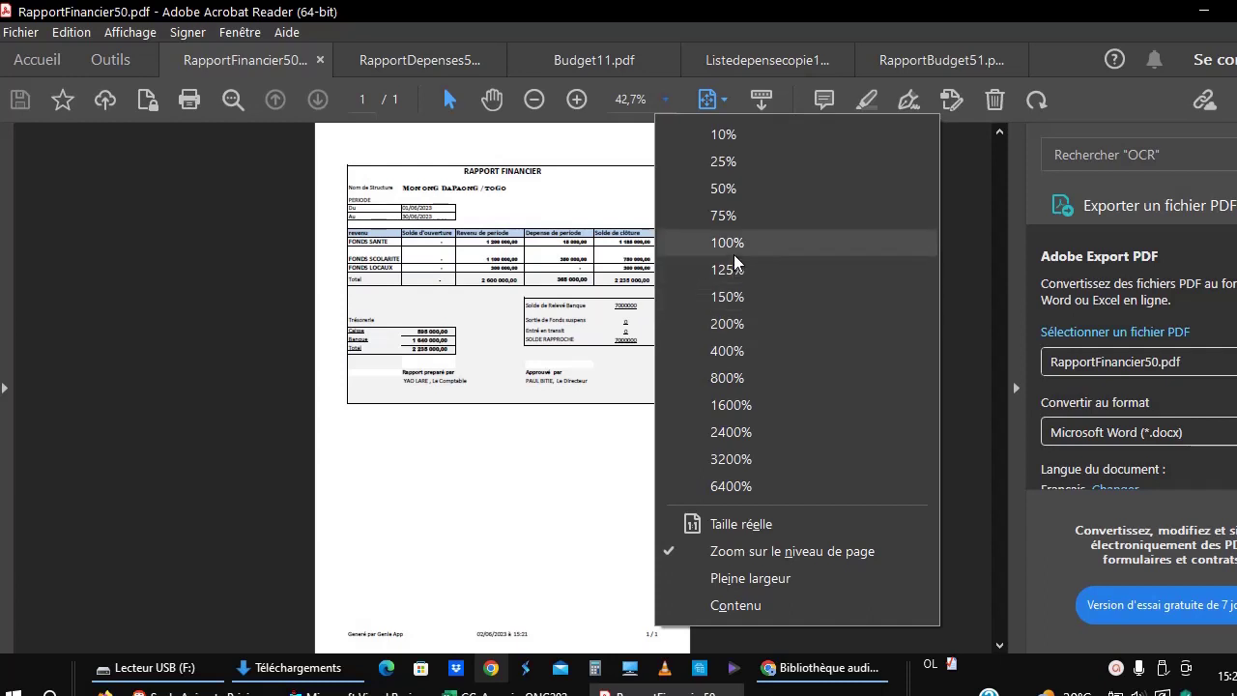
click(730, 243)
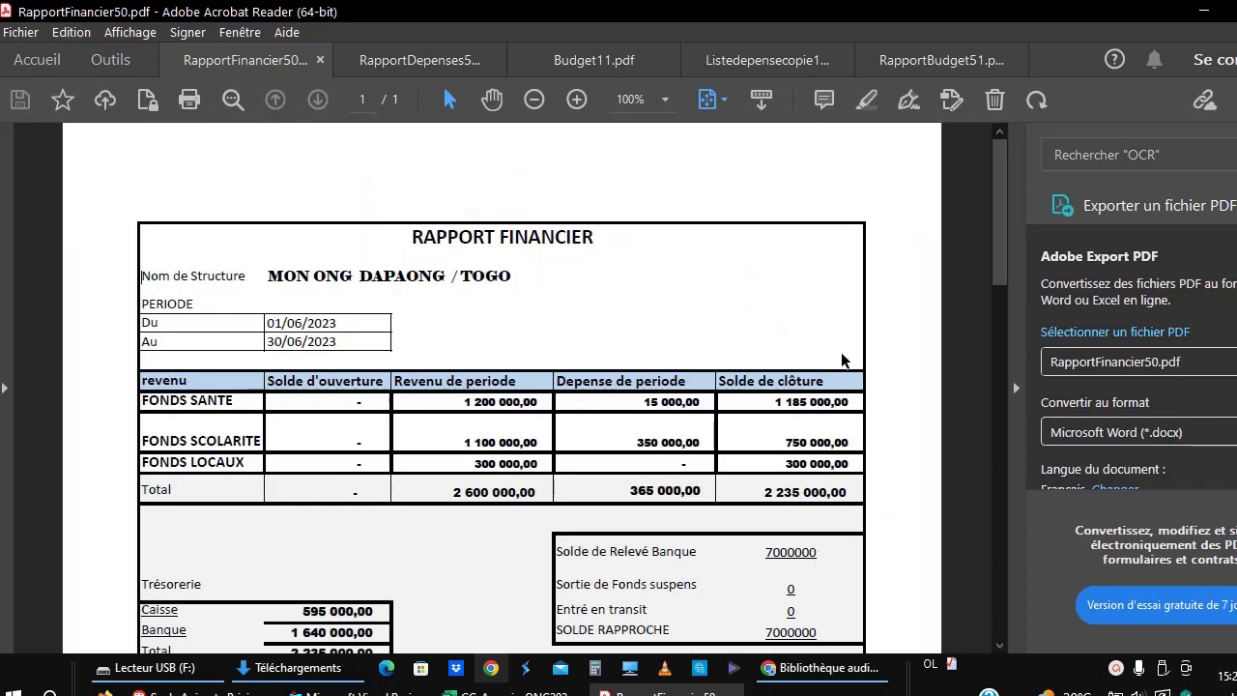
mouse_move(1003, 230)
mouse_down()
mouse_move(994, 331)
mouse_move(993, 288)
mouse_up()
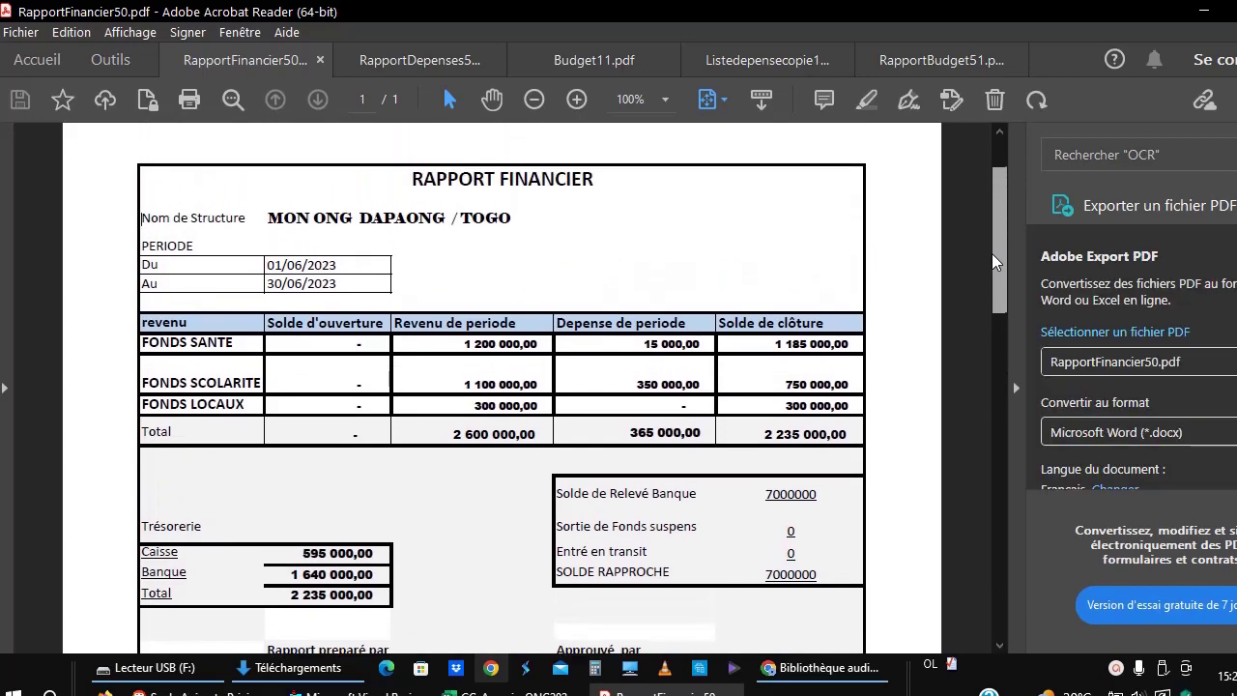
mouse_move(992, 288)
mouse_down()
mouse_move(987, 358)
mouse_move(979, 250)
mouse_up()
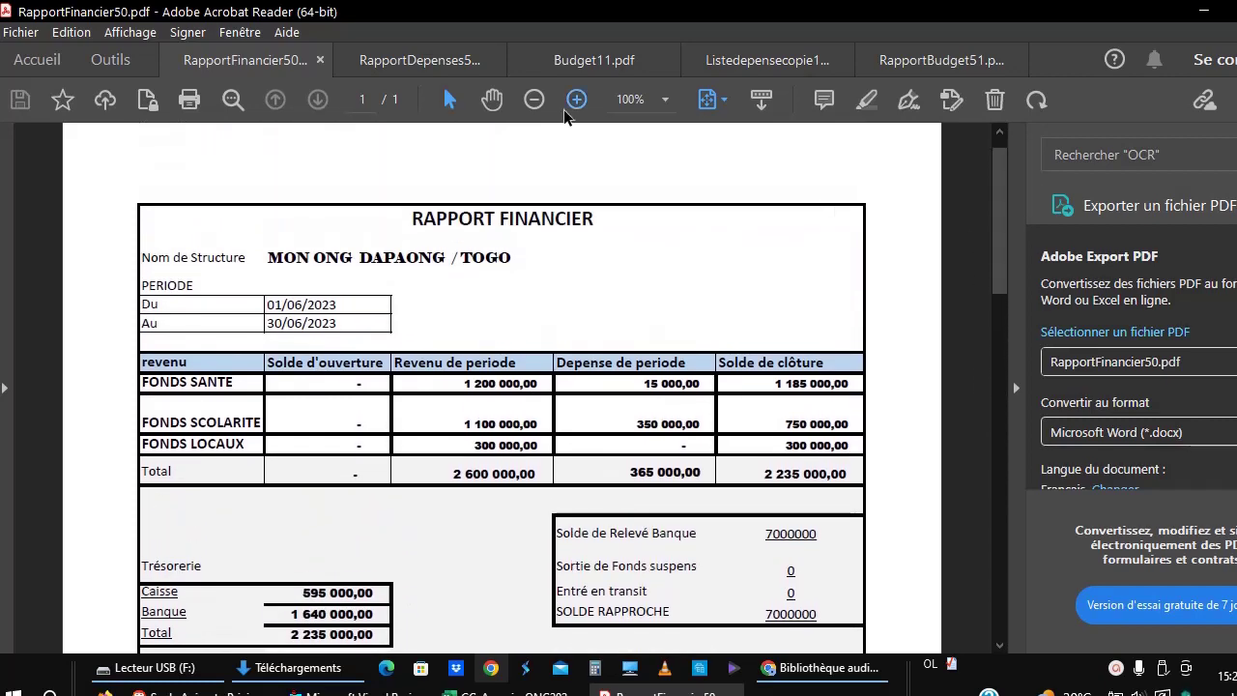
click(582, 62)
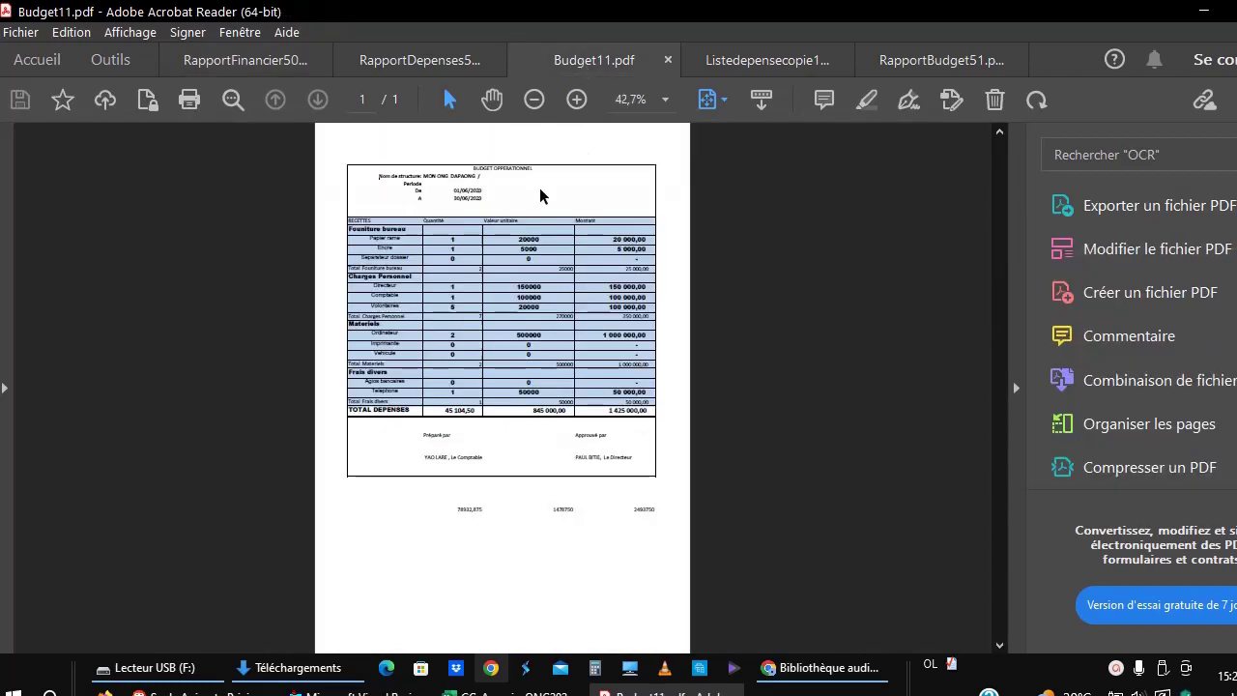
Step: Zoom Budget11.pdf to 150%, then read Listedepensecopie13.pdf at 100% down to its 2 235 000,00 balance
click(664, 100)
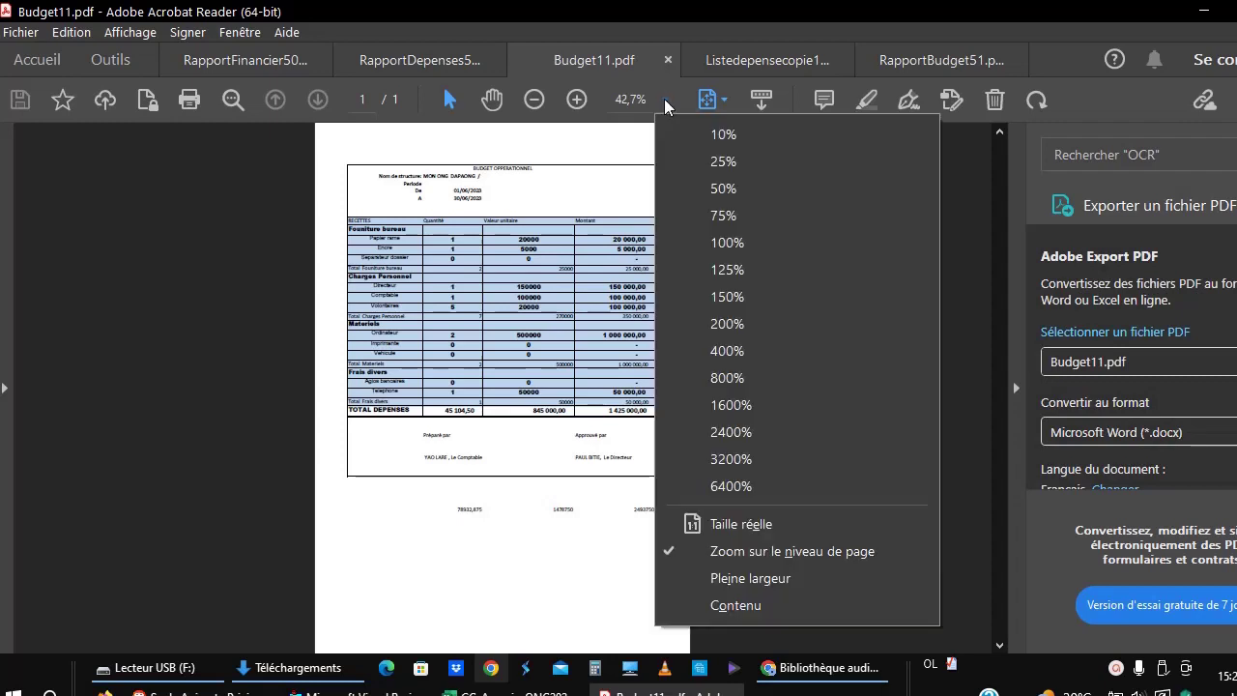
click(744, 297)
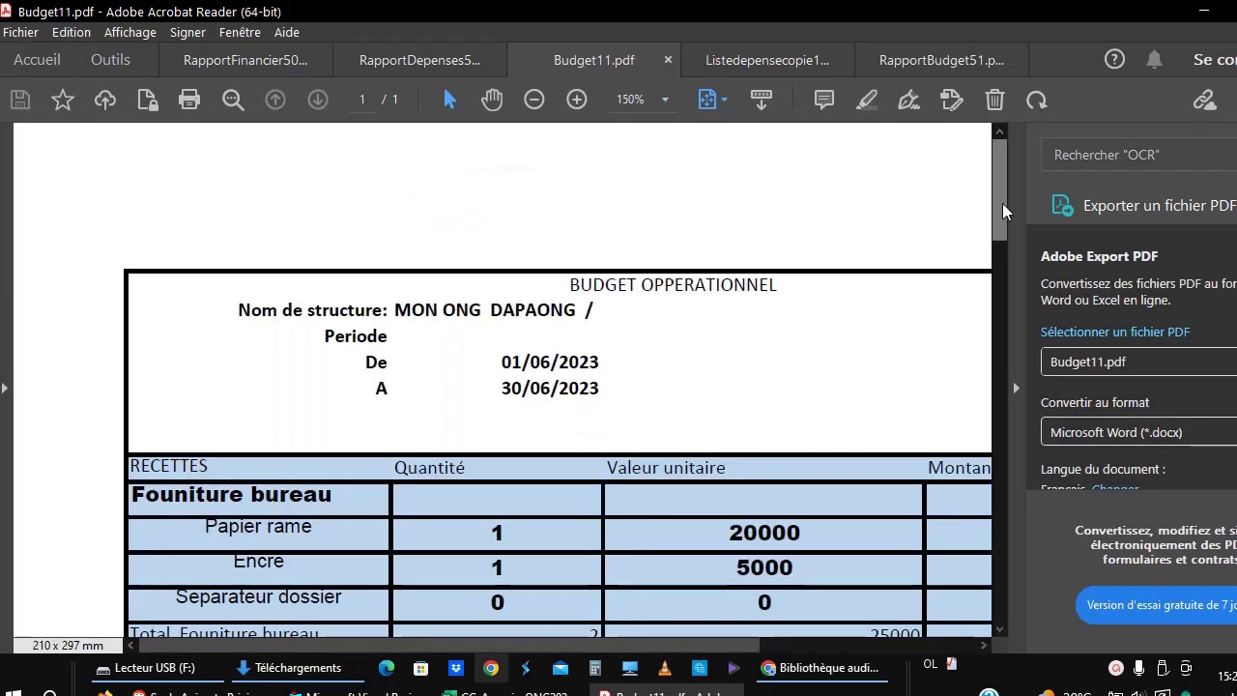
key(ctrl+Tab)
click(664, 100)
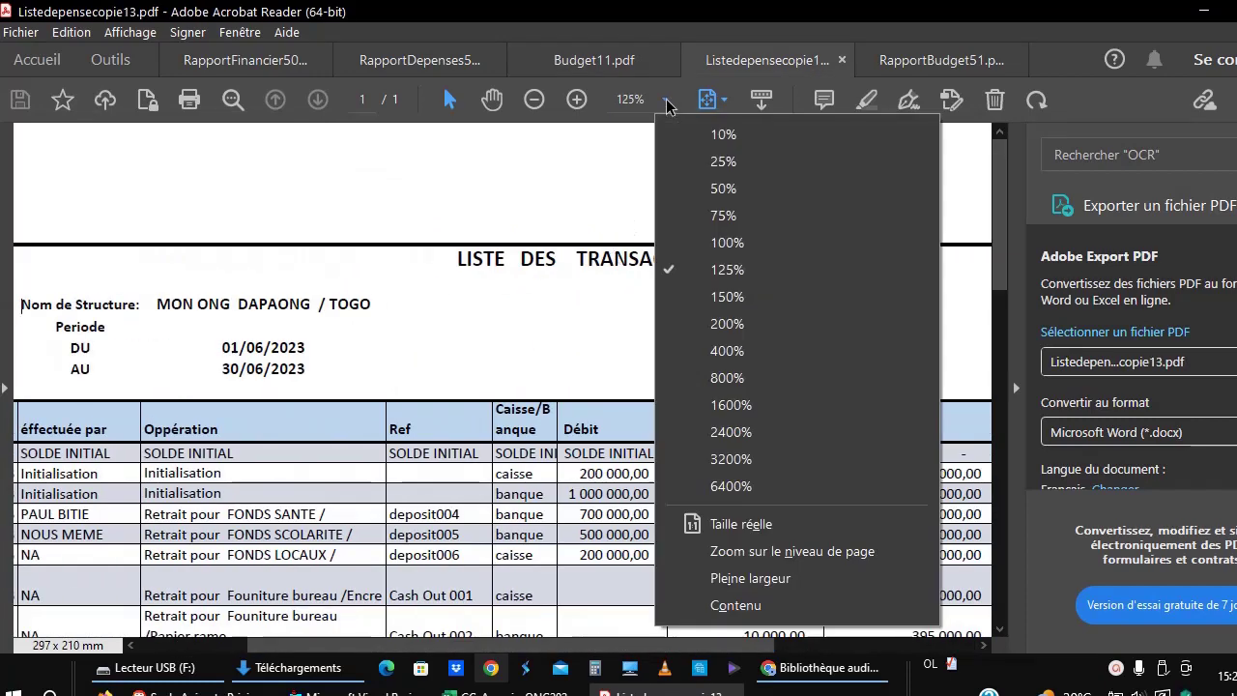
click(732, 243)
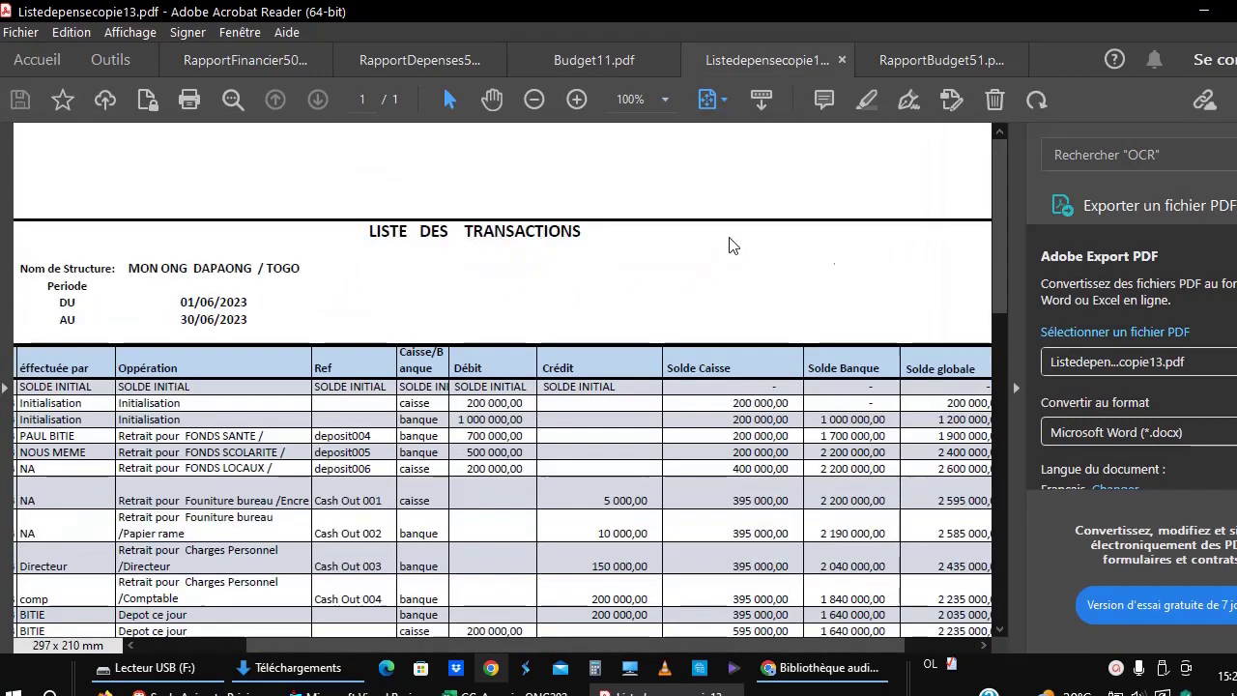
scroll(657, 489, down, 3)
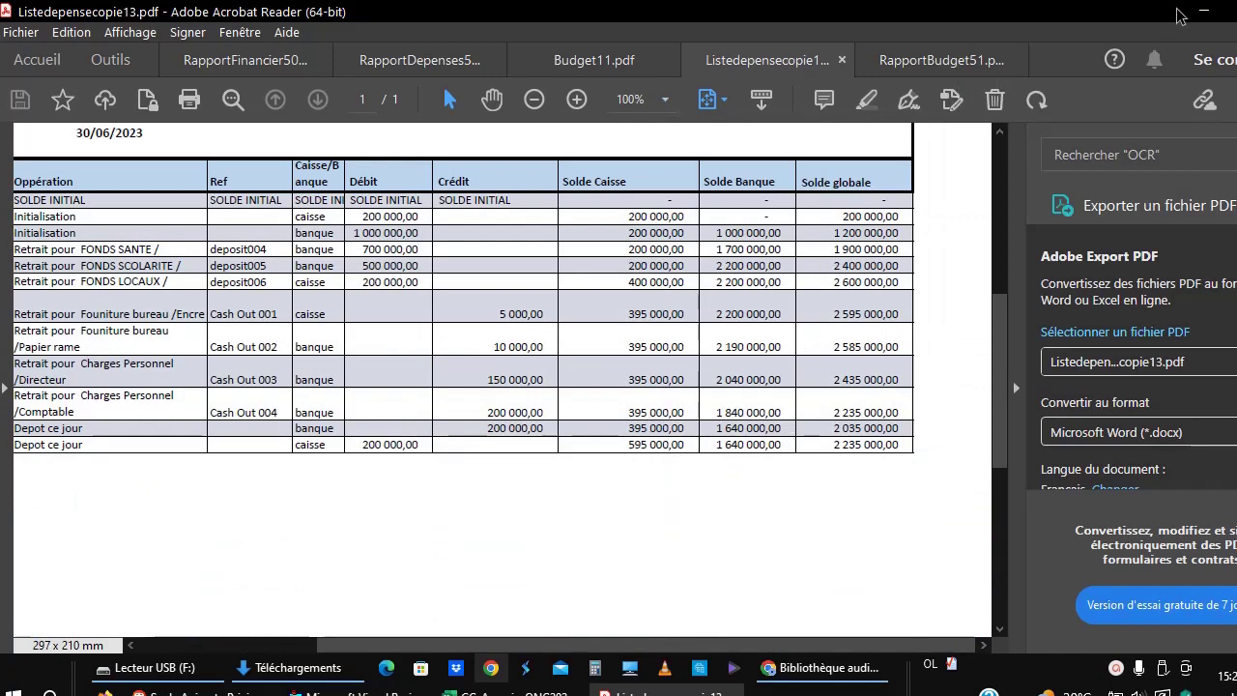
click(1203, 11)
click(775, 431)
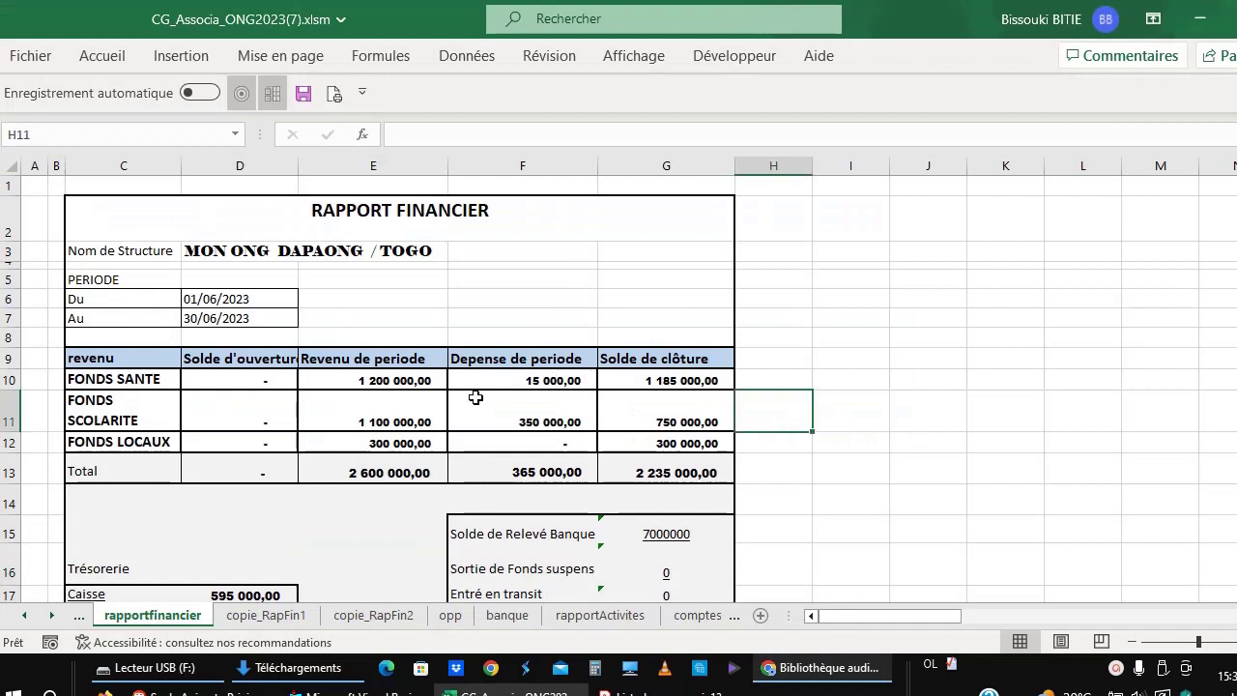
click(463, 407)
click(356, 396)
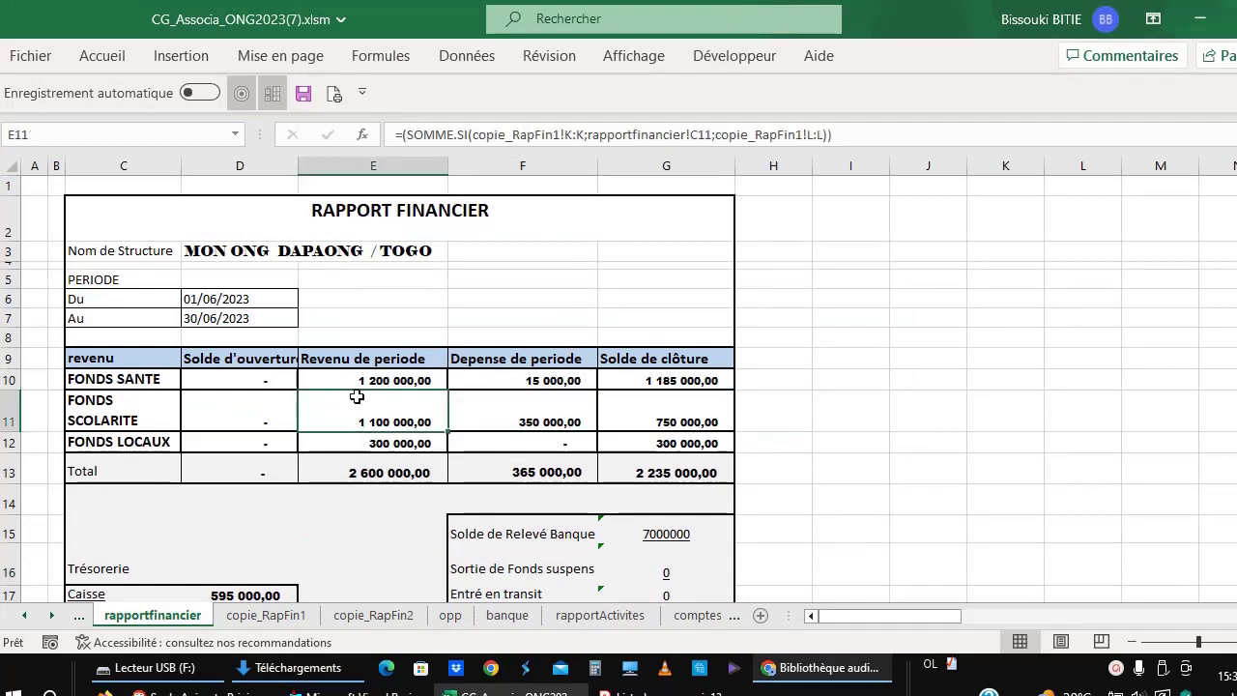
click(229, 402)
click(242, 379)
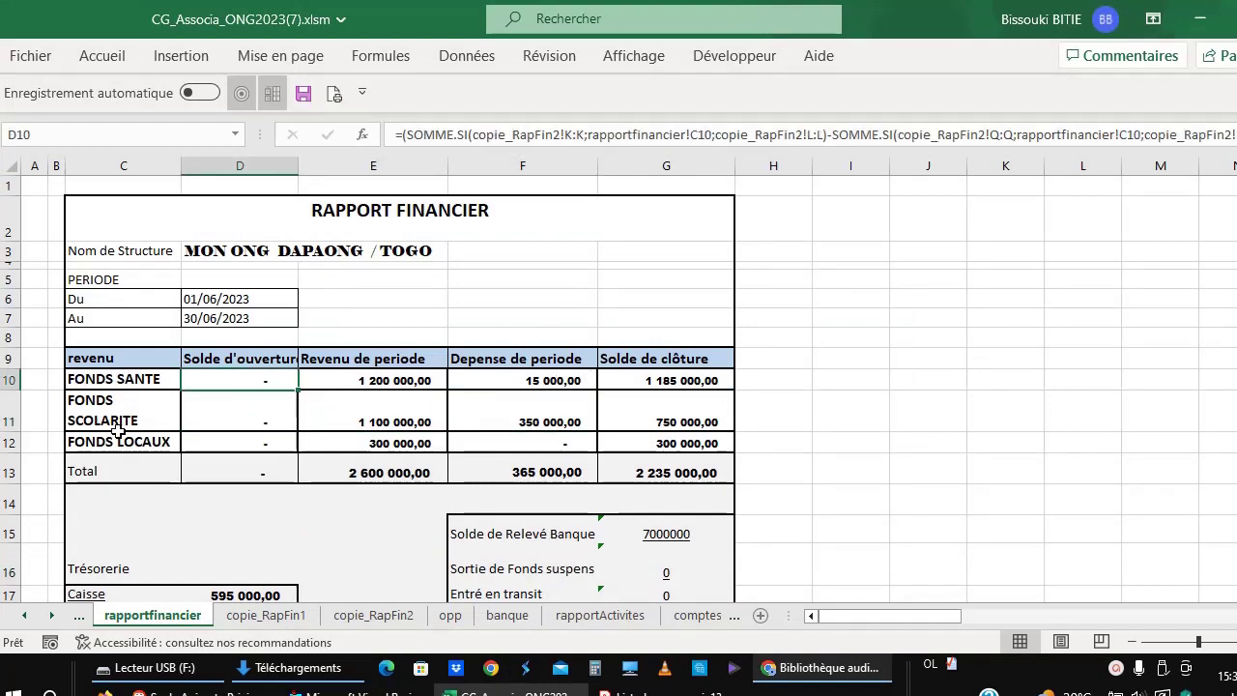
click(162, 419)
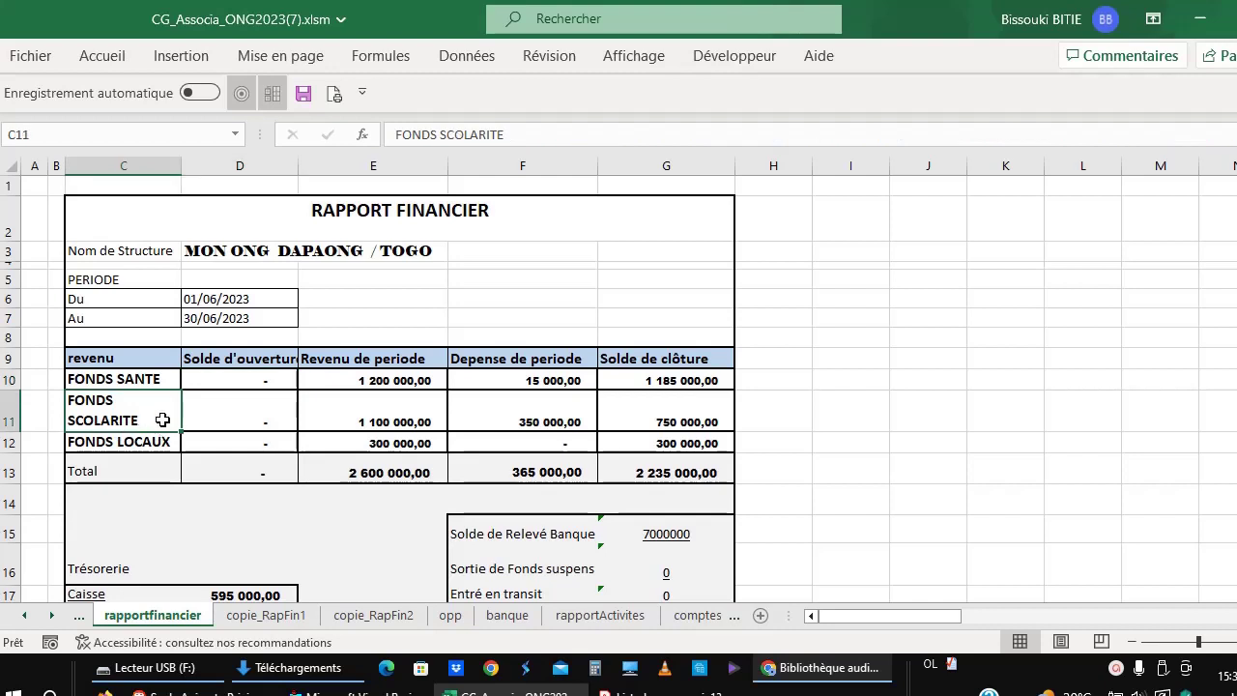
click(367, 422)
click(224, 444)
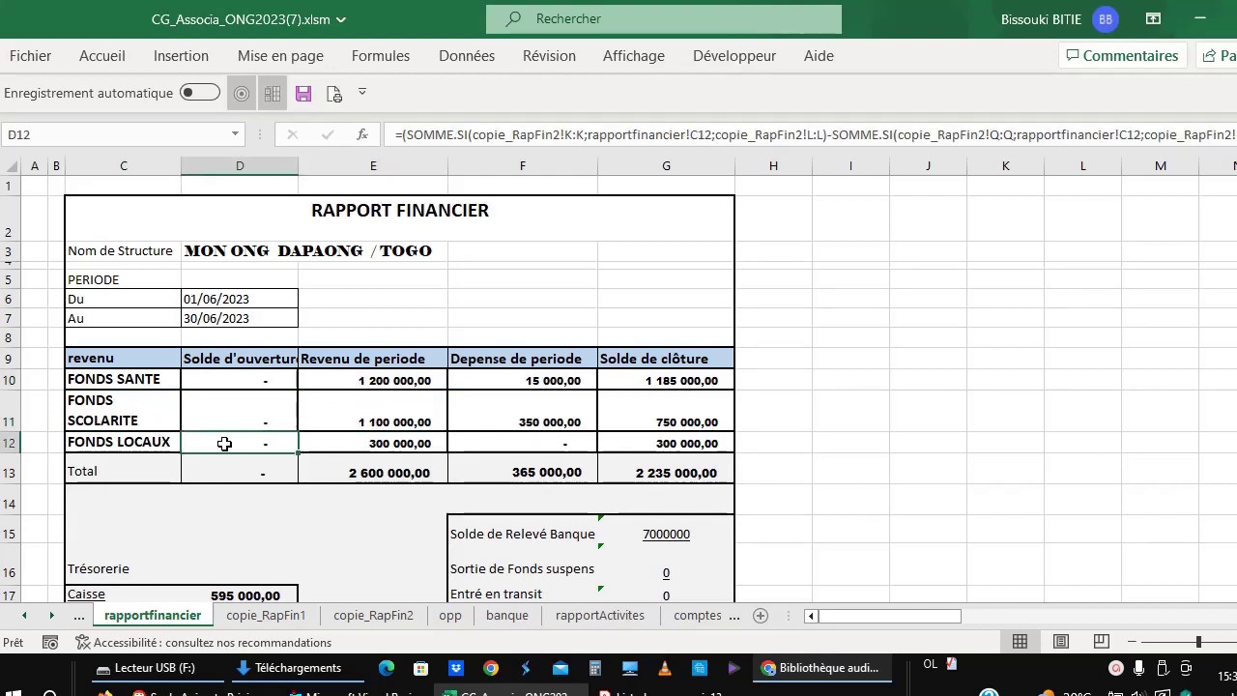
click(384, 443)
click(509, 440)
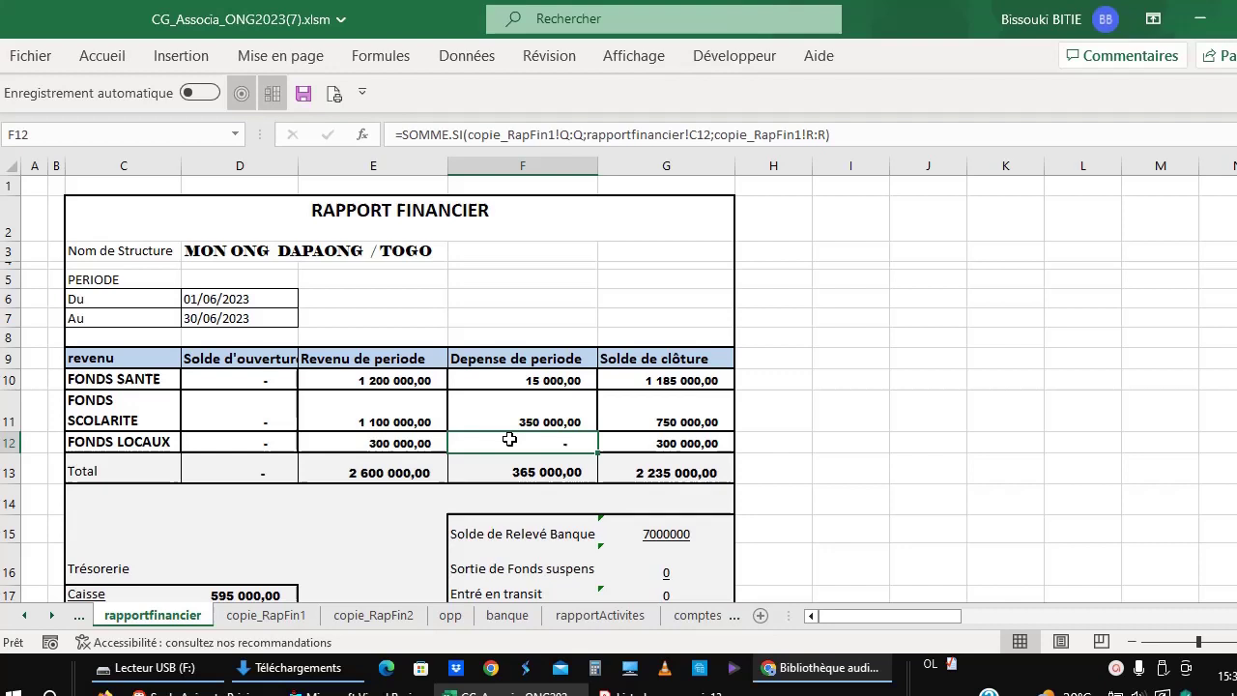
click(672, 439)
click(506, 406)
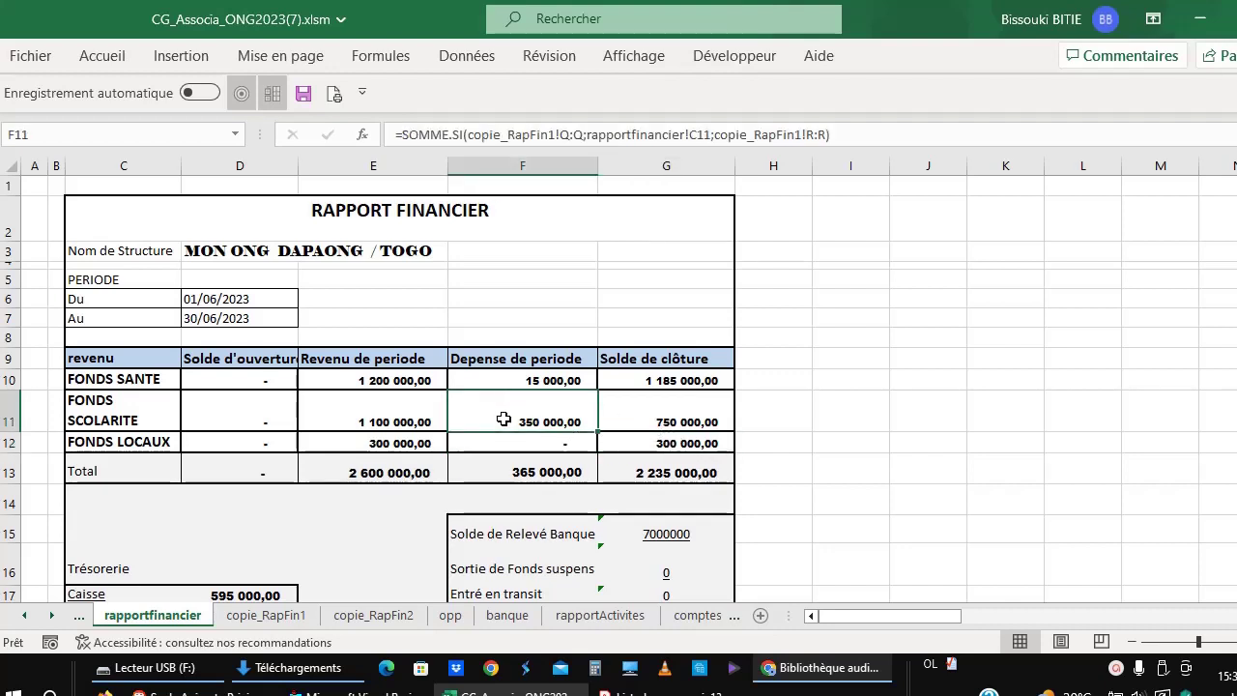
click(485, 440)
click(660, 448)
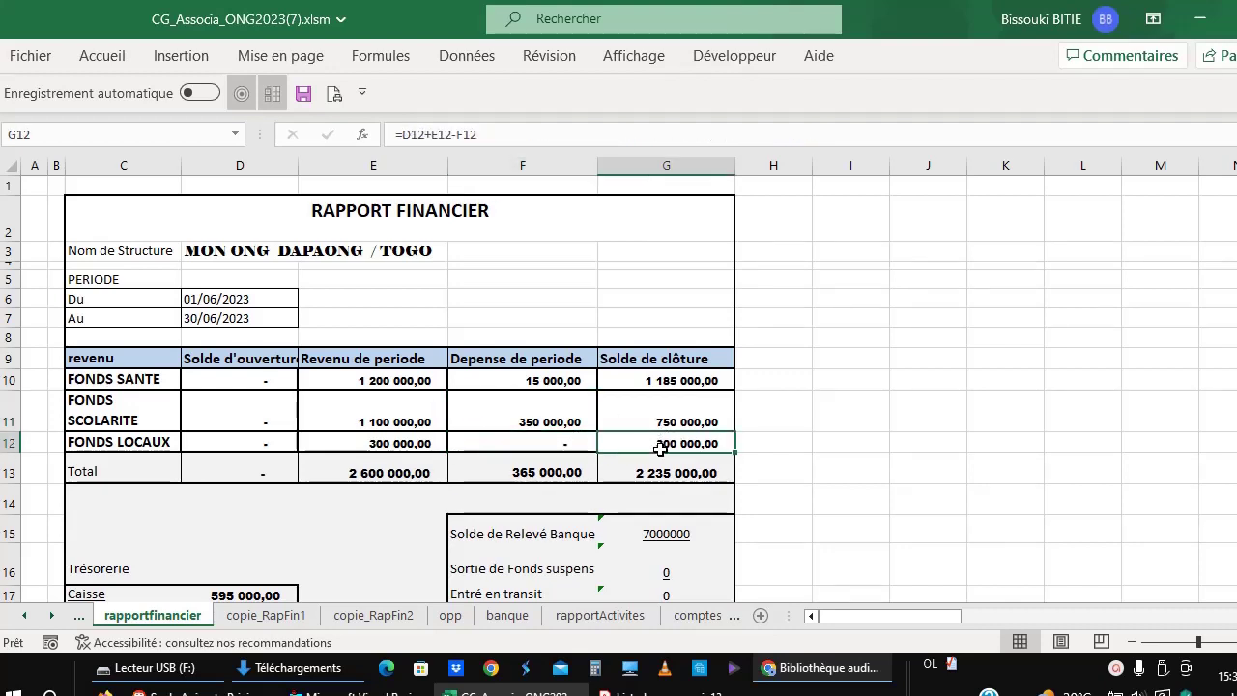
click(609, 471)
click(531, 473)
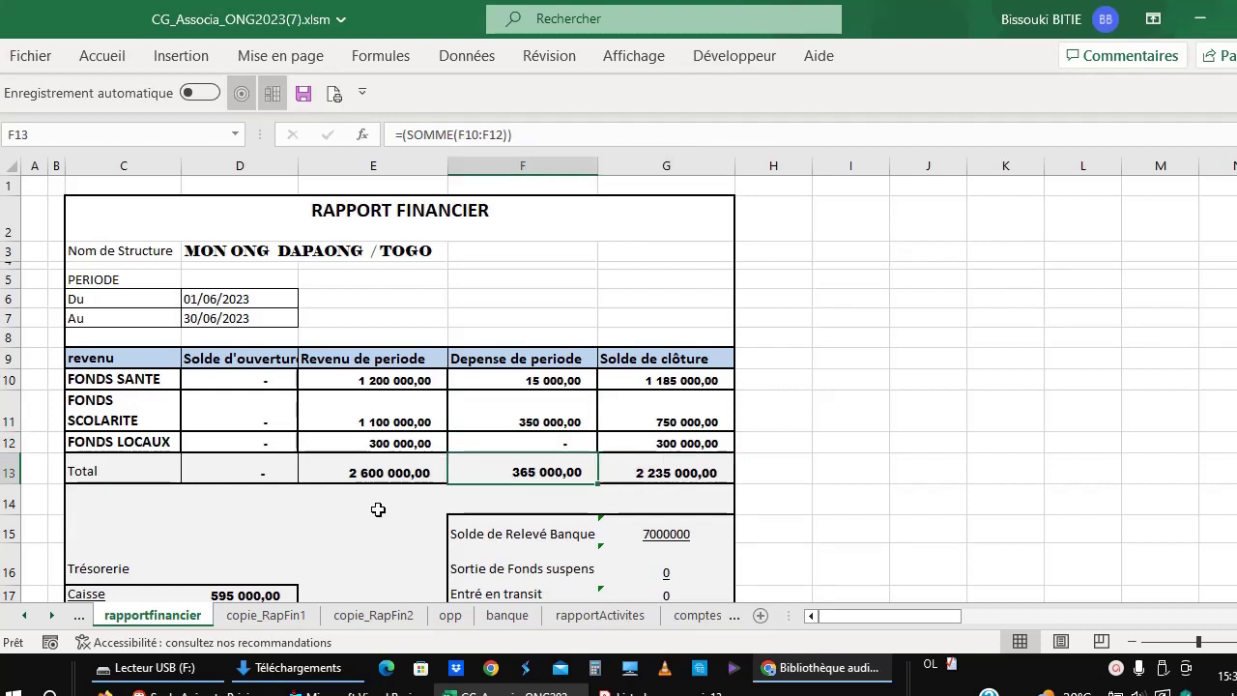
click(378, 510)
key(Down)
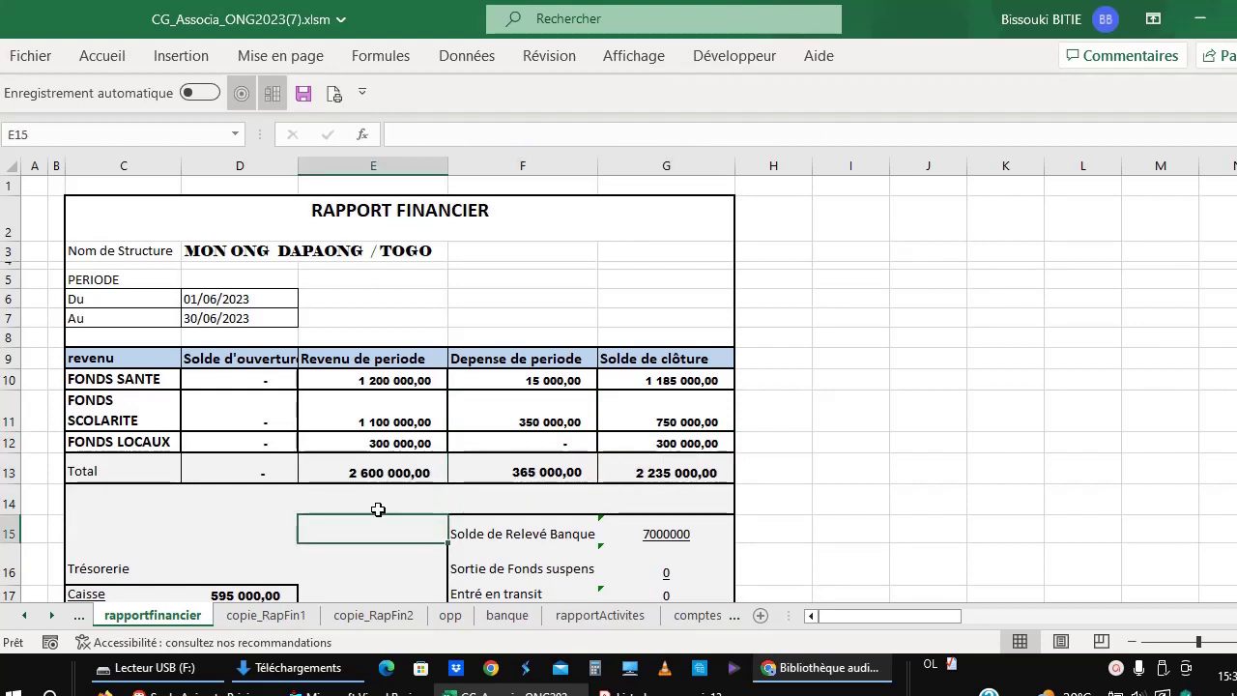
key(Down)
key(Down)
key(Down)
key(Down)
key(Down)
key(Down)
key(Down)
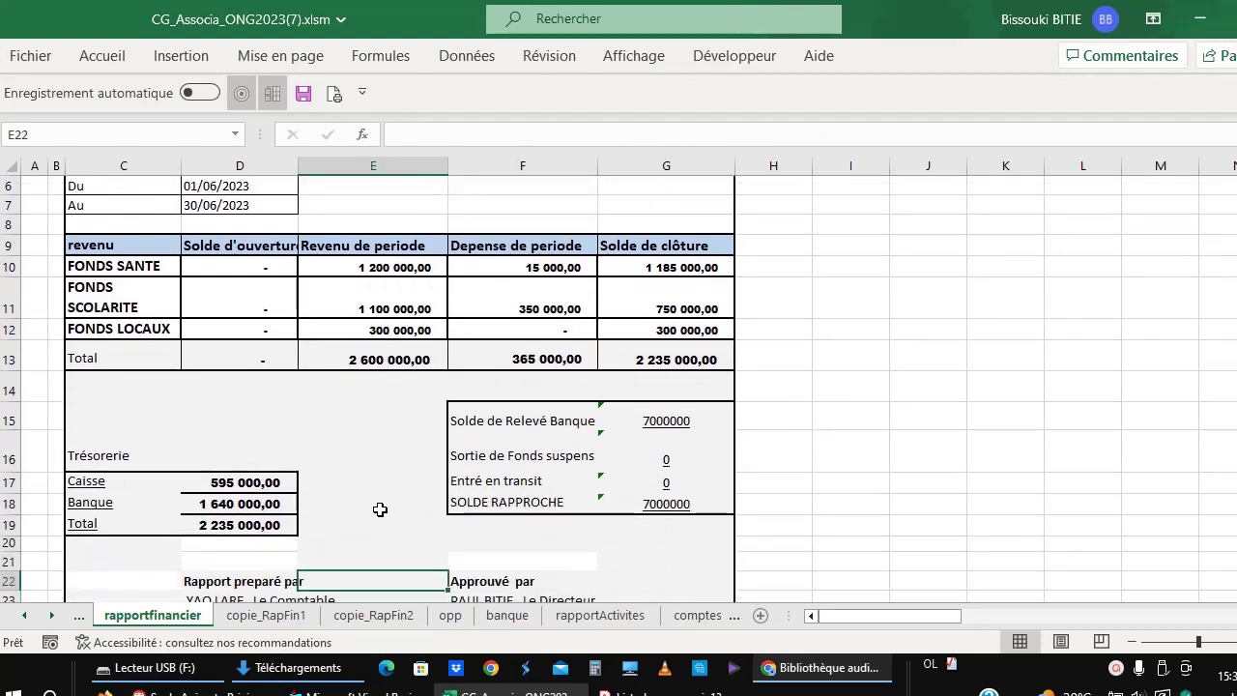
click(295, 448)
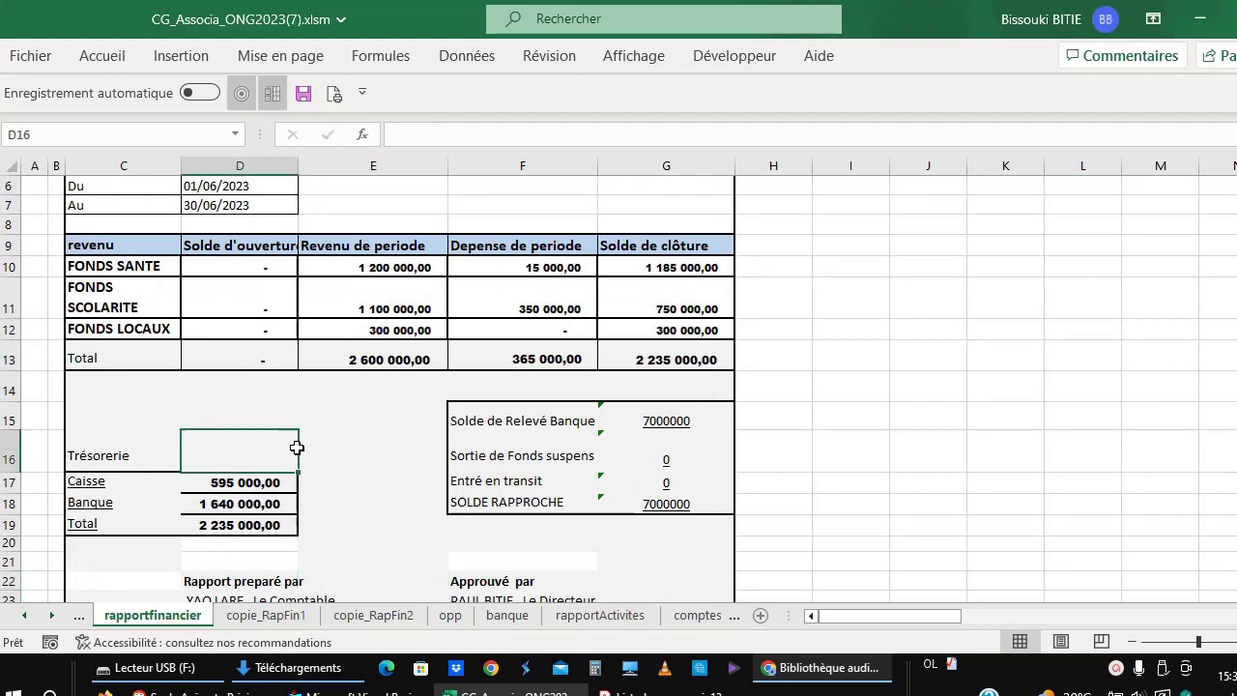
click(196, 483)
click(234, 507)
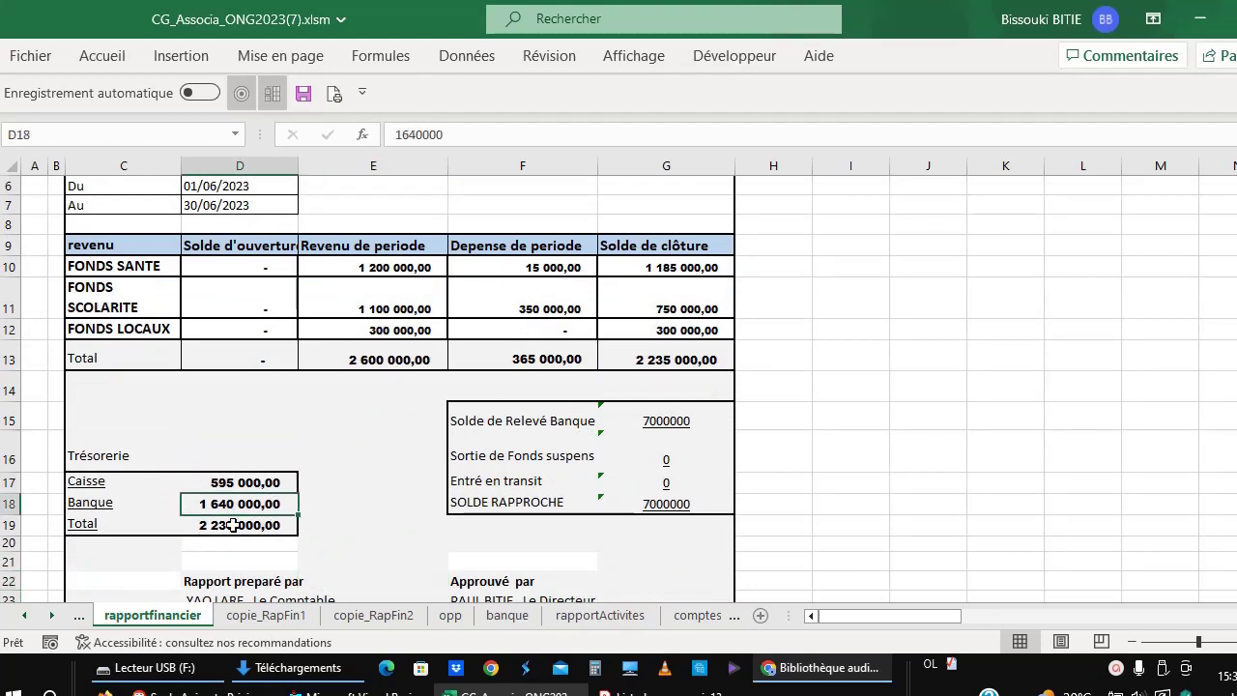
click(243, 528)
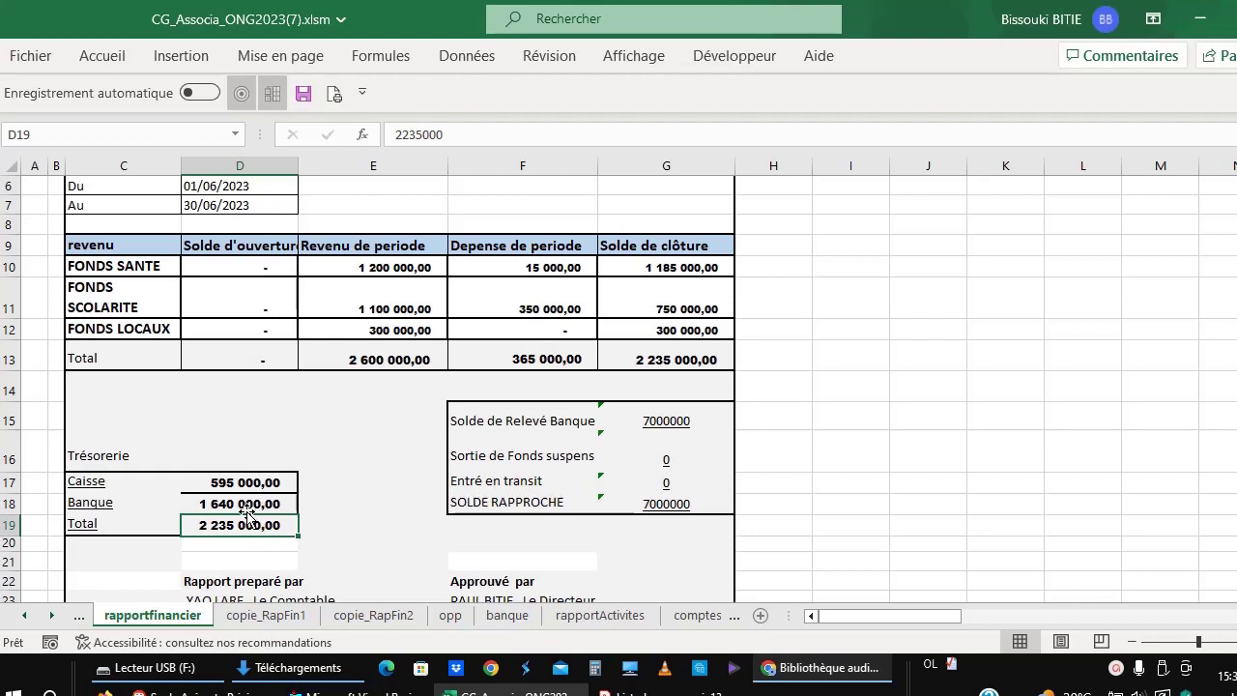
click(363, 404)
key(Down)
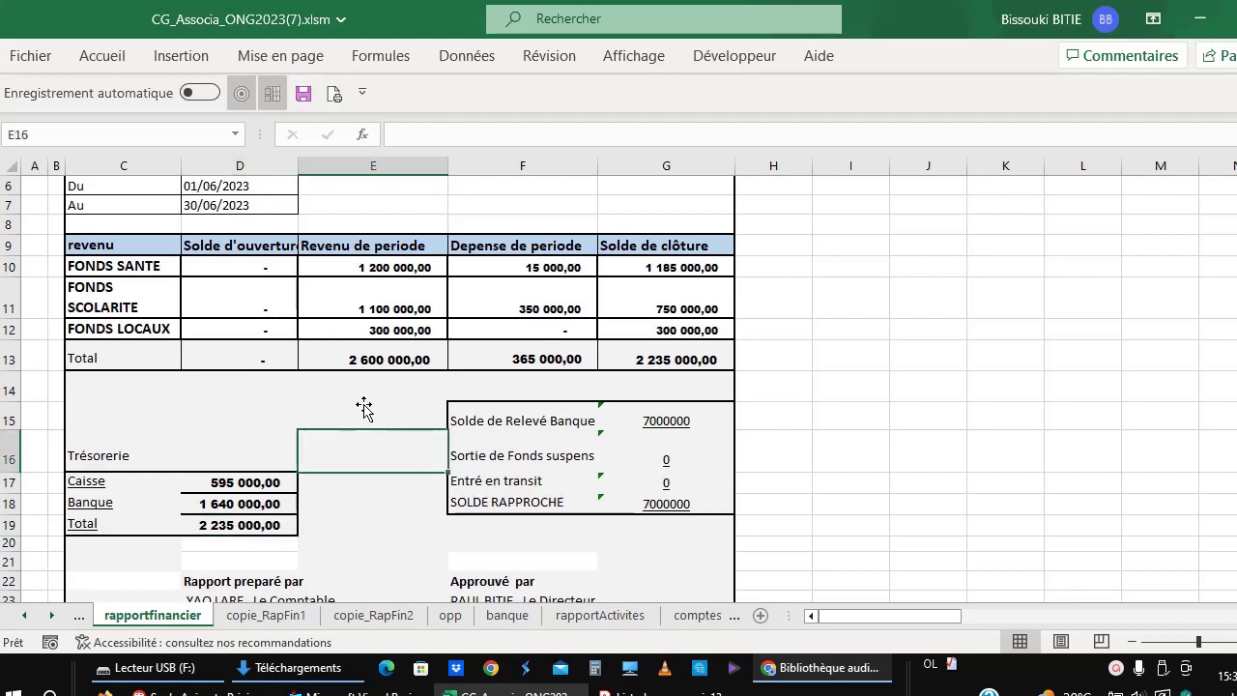
key(Down)
key(Down)
key(Down)
key(Down)
key(Down)
key(Down)
key(Down)
key(Down)
key(Down)
key(Down)
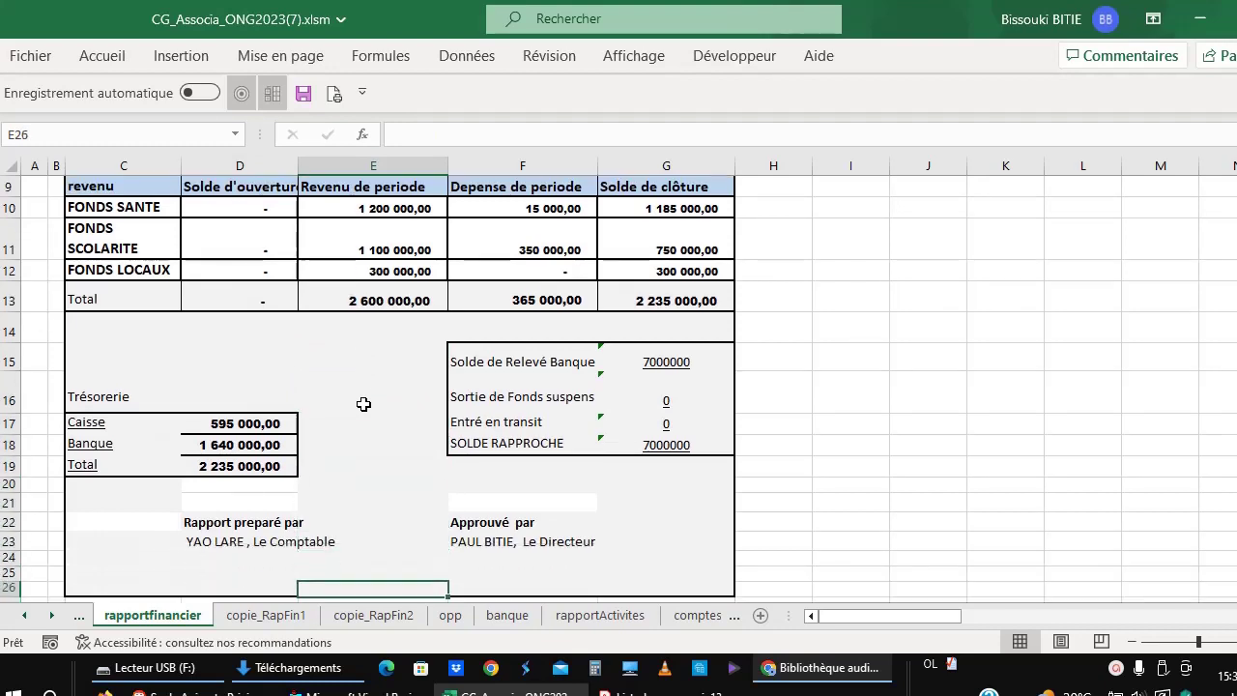
key(Down)
key(Down)
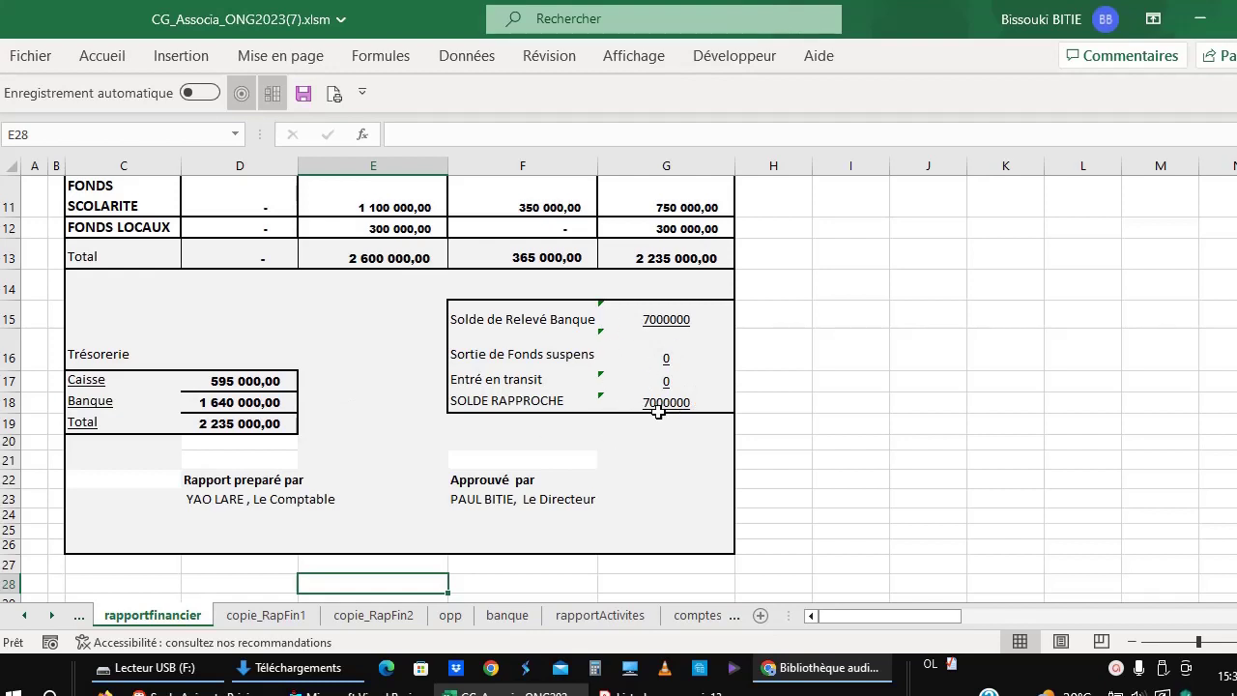
click(658, 396)
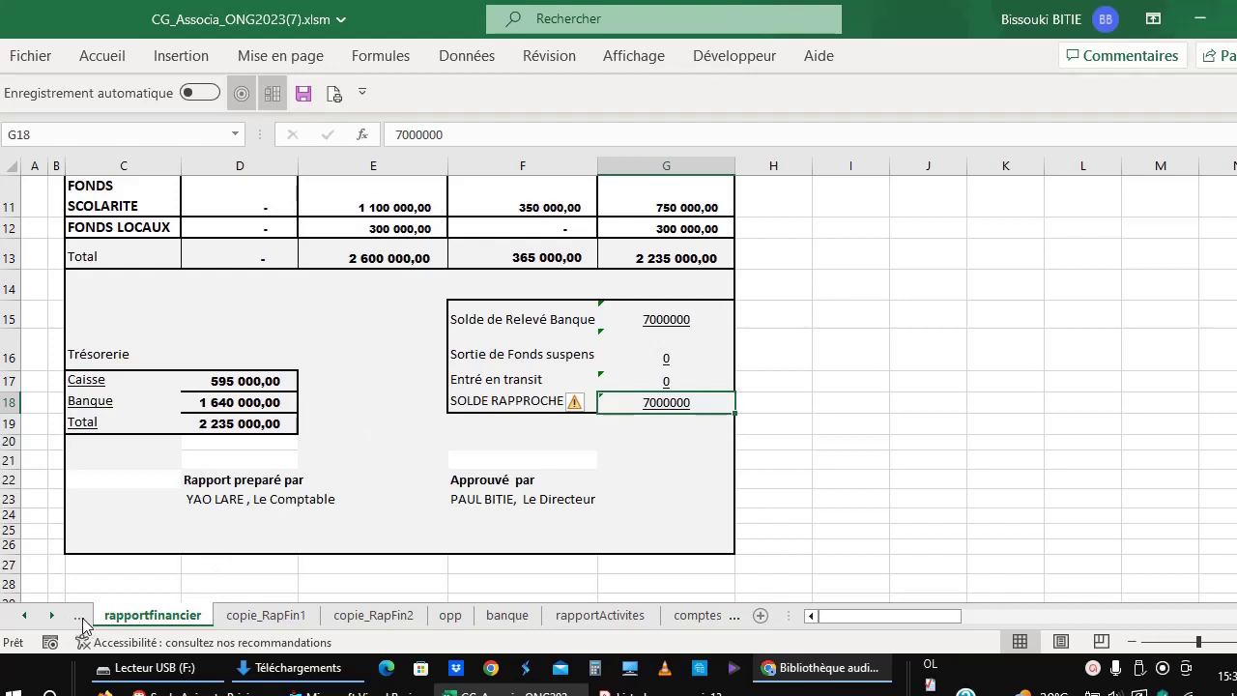
click(83, 620)
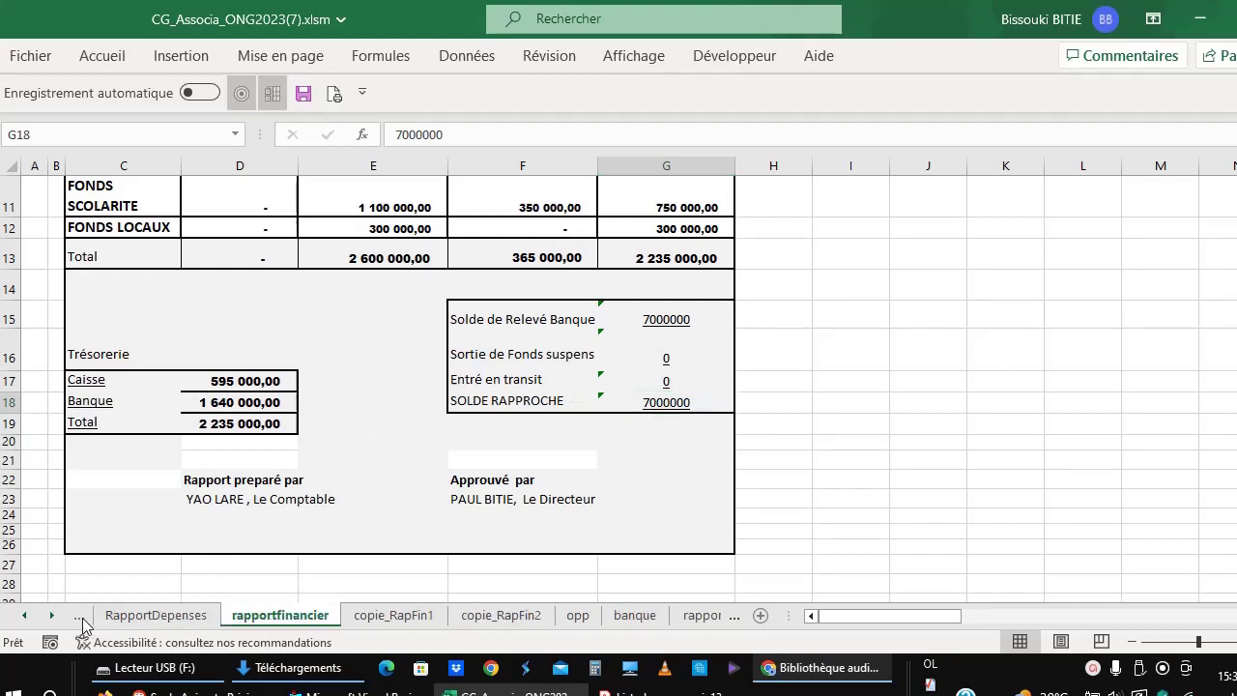
Step: On RapportDepenses, inspect the Charges Personnel, Encre and Directeur opening and period expense values
click(142, 623)
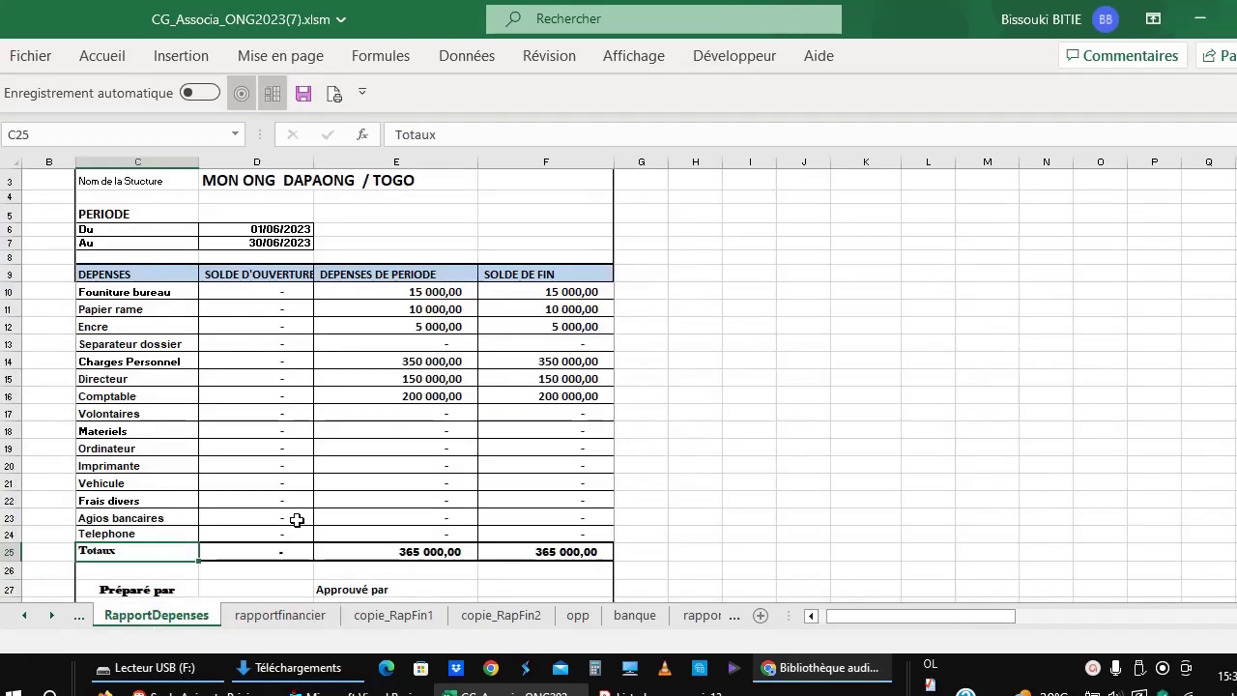
click(290, 367)
click(188, 326)
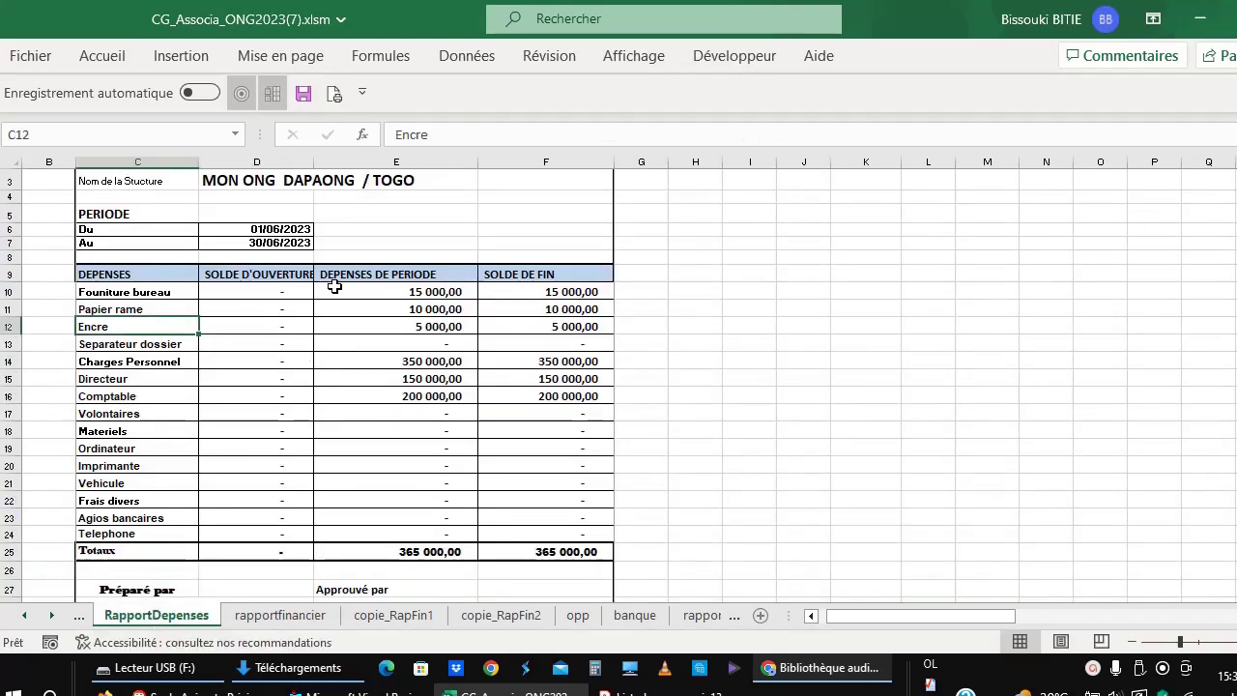
click(165, 376)
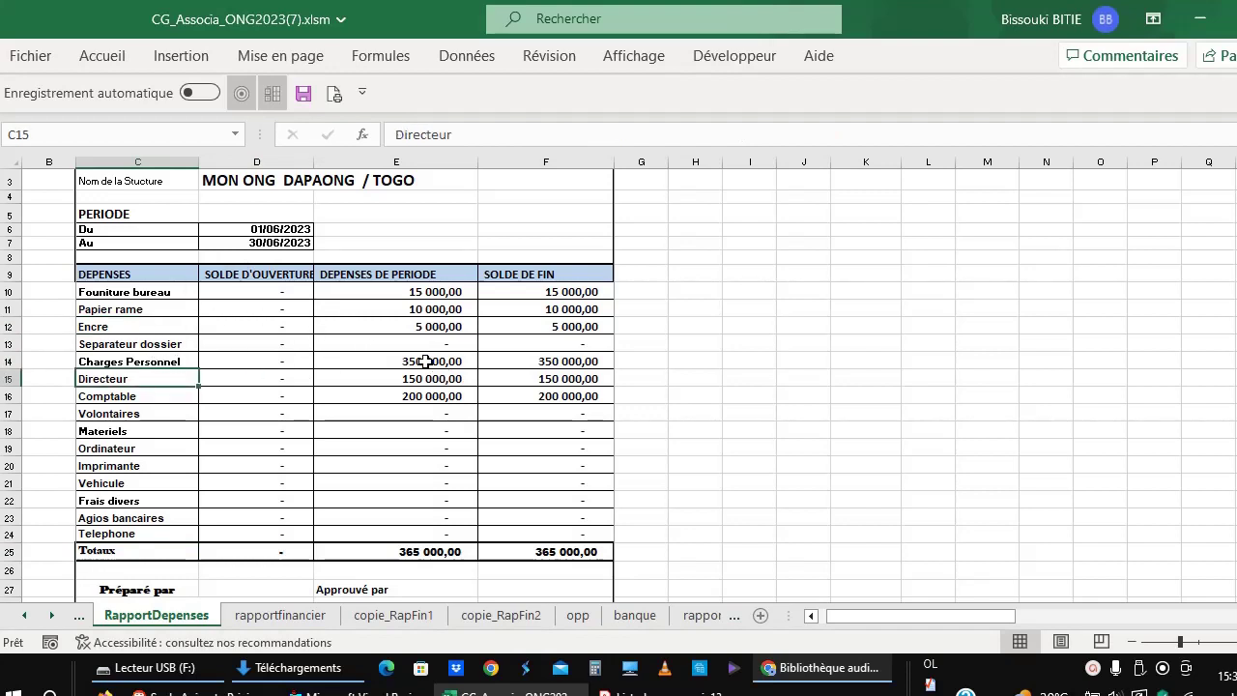
click(415, 362)
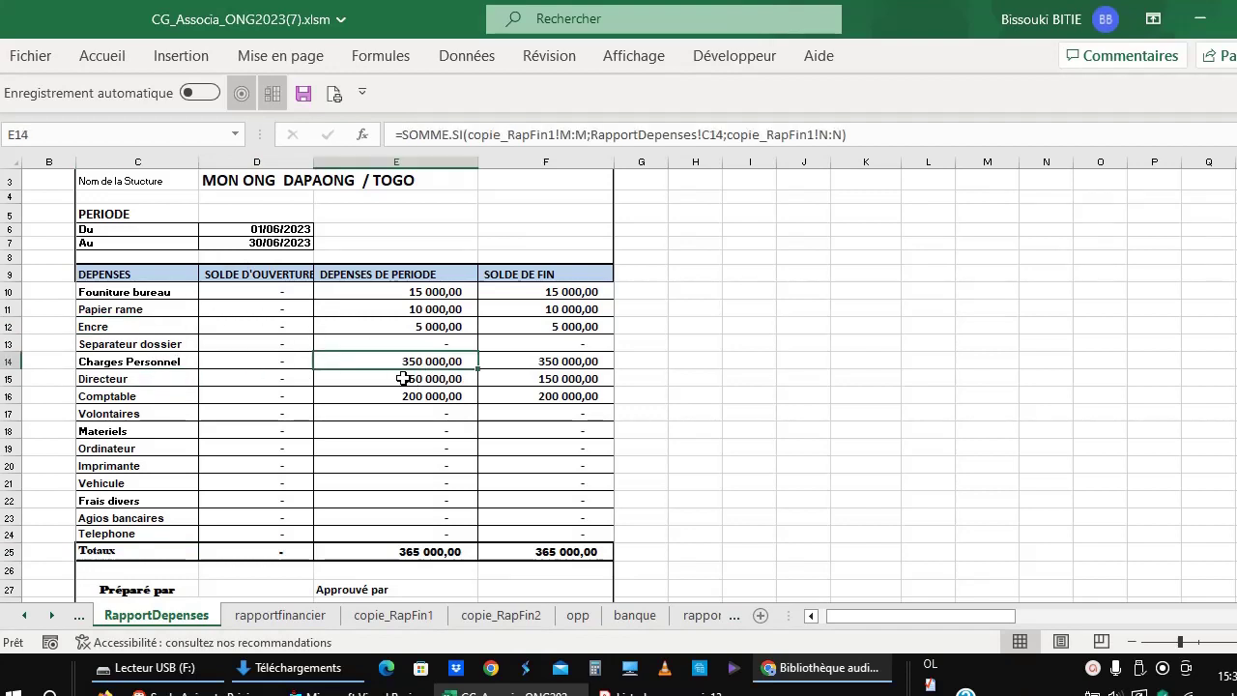
click(403, 378)
Step: Sum Directeur and Comptable expenses, check Founiture bureau and Ordinateur formulas, then open RapportBudget
drag(403, 379, 403, 395)
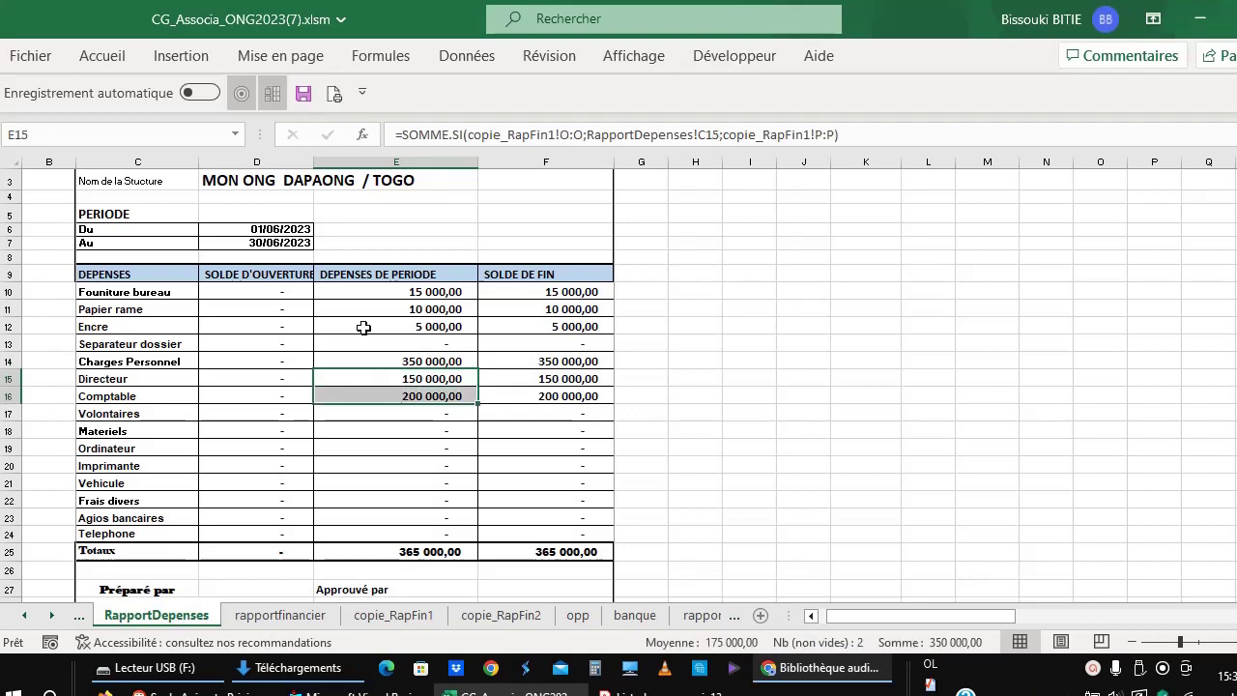
click(254, 295)
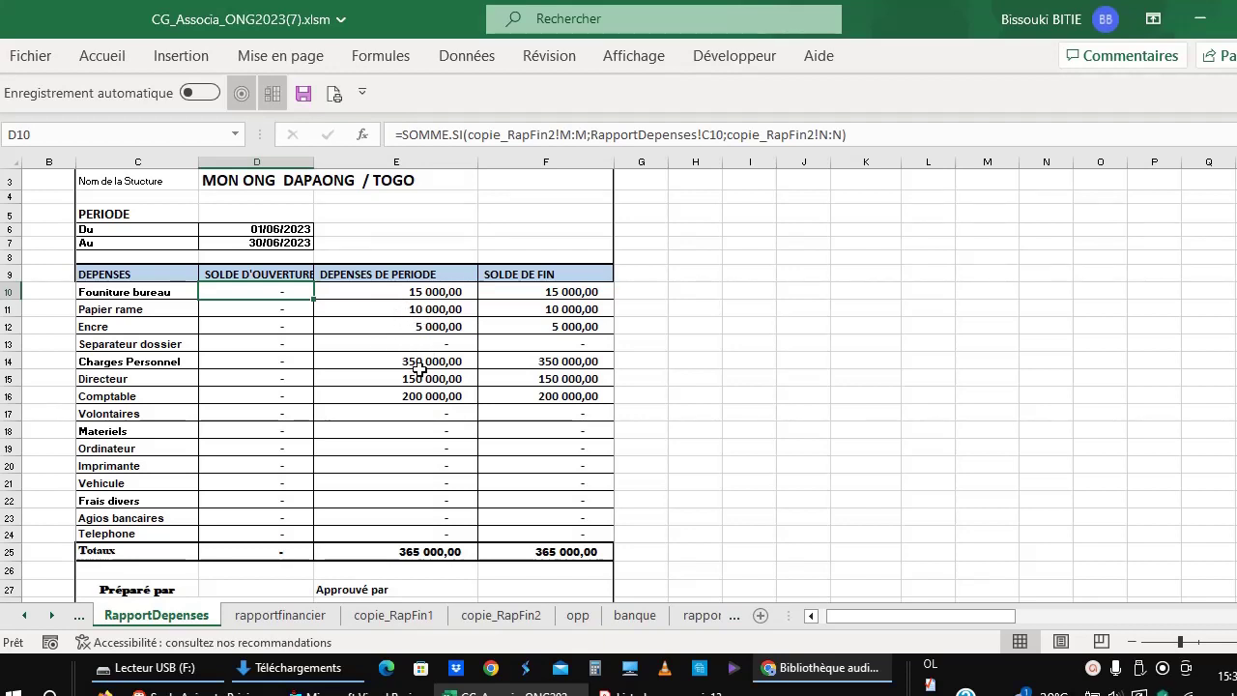
click(370, 527)
click(380, 448)
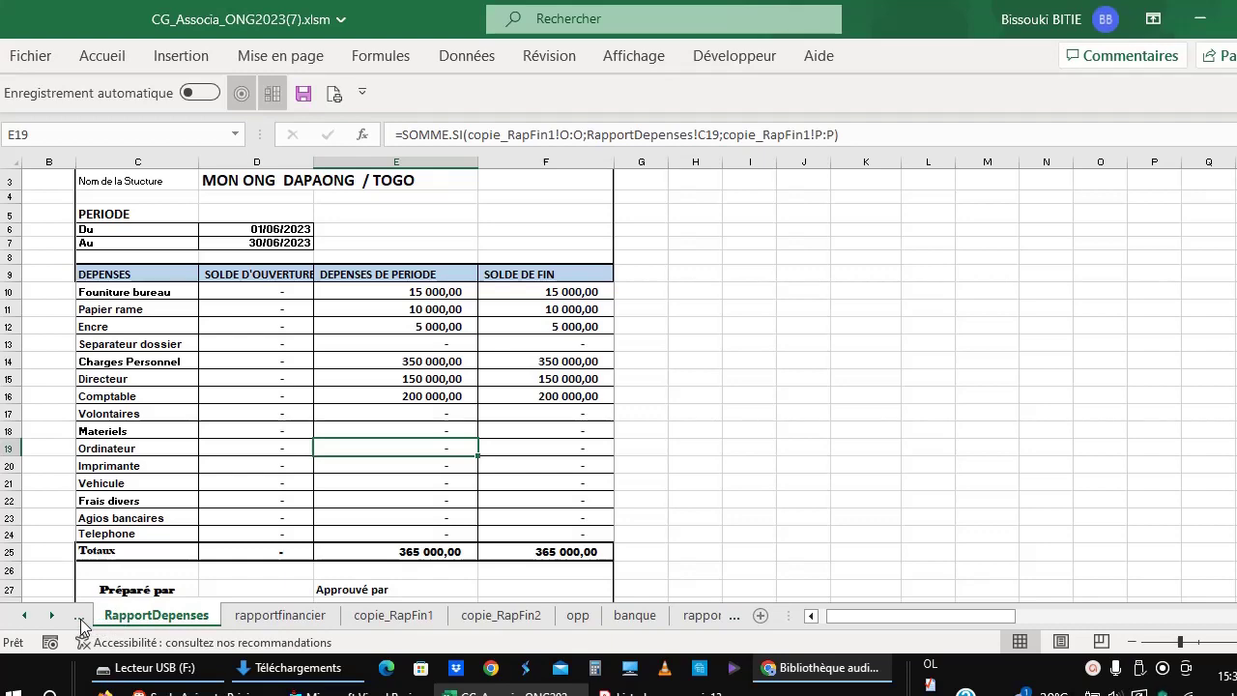
click(79, 616)
click(159, 616)
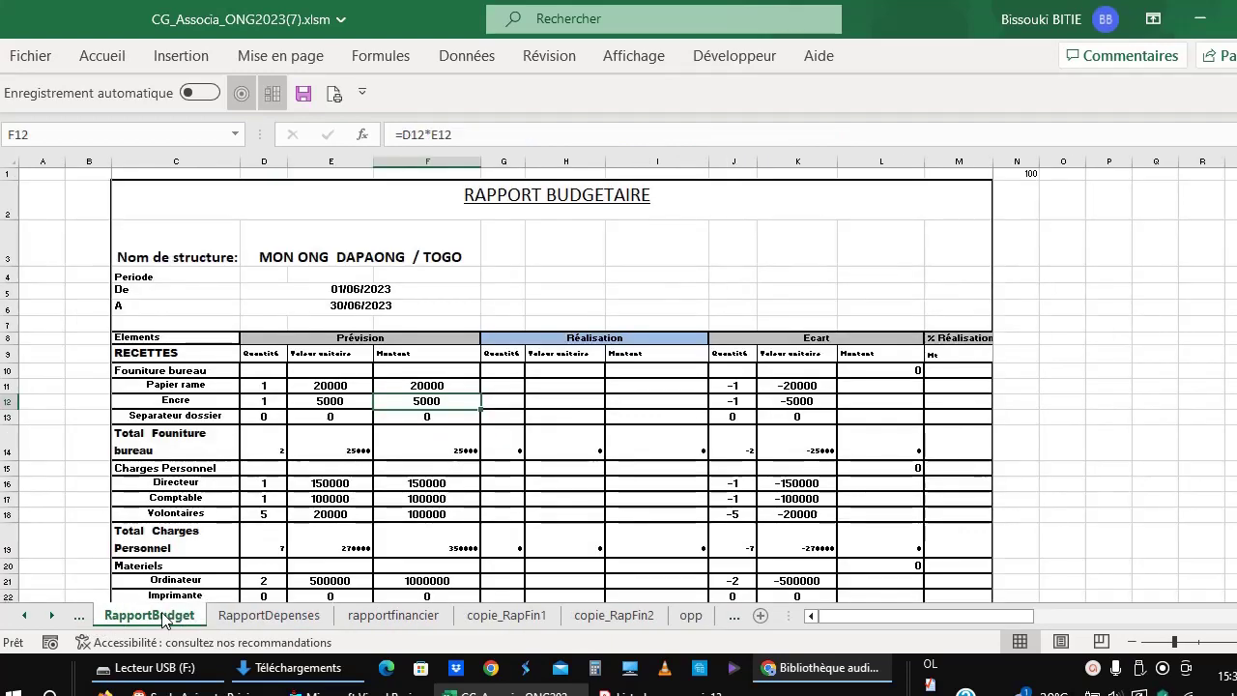
Step: Check RapportBudget's planned quantity, unit value and amount formulas, including Total Materiels and Charges Personnel sums
click(245, 384)
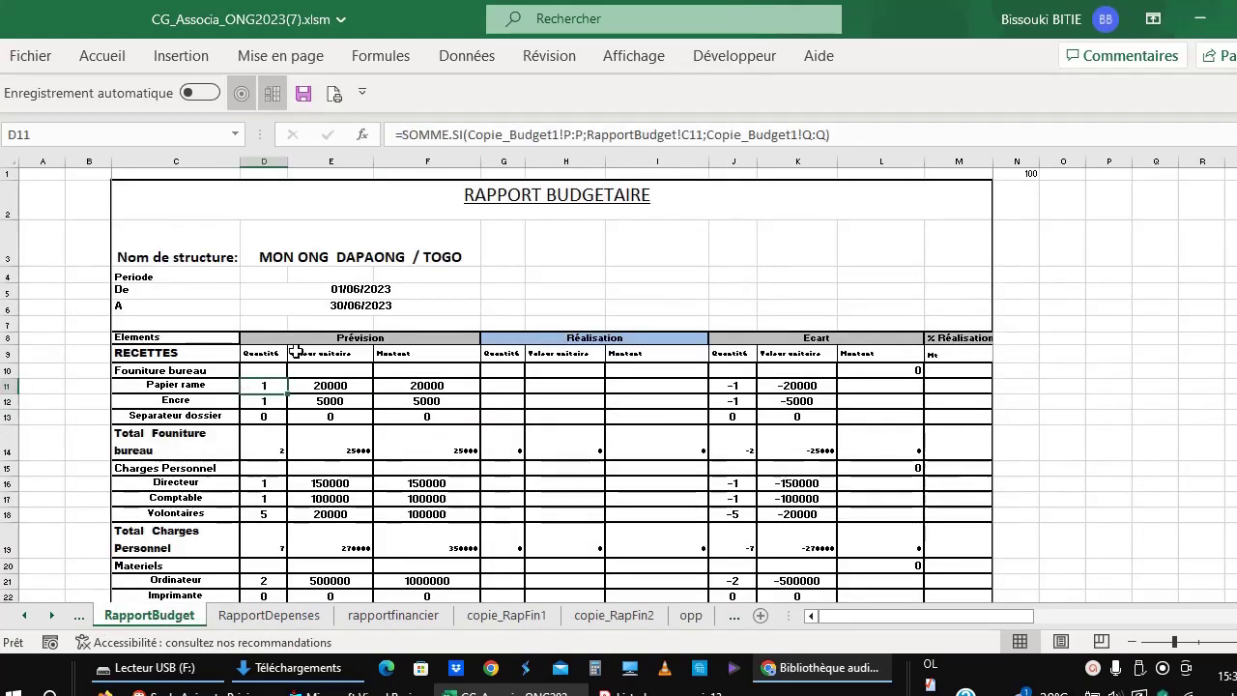
click(223, 370)
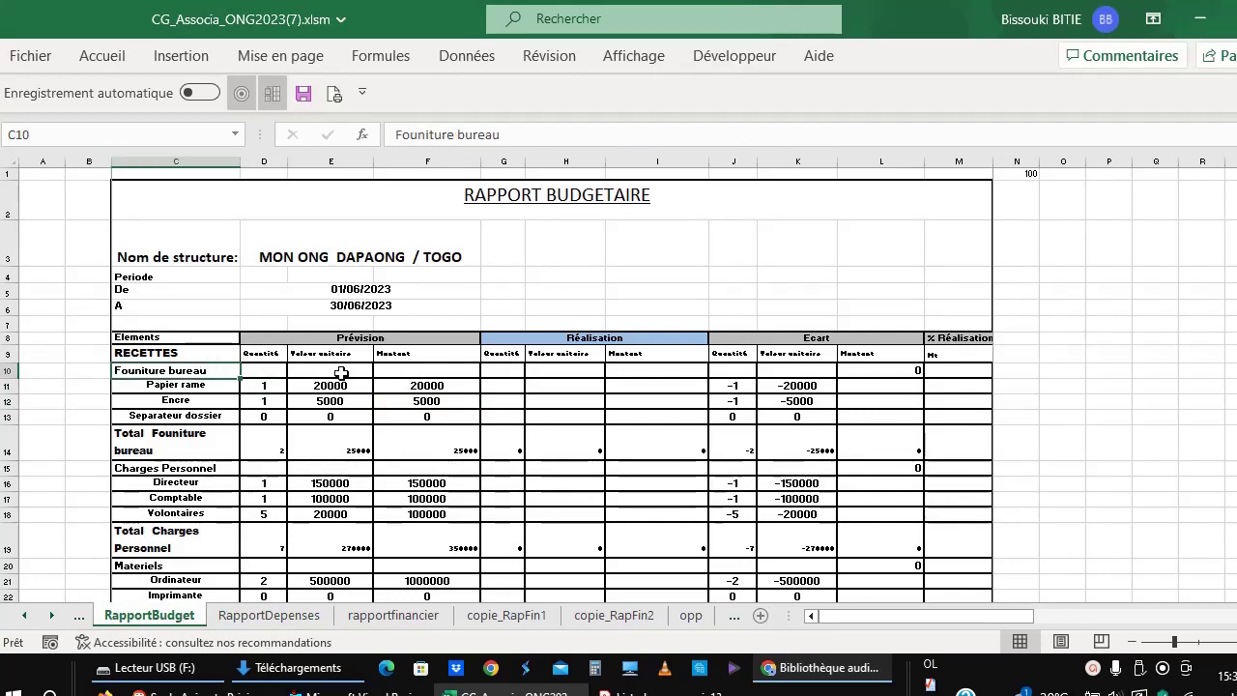
click(472, 418)
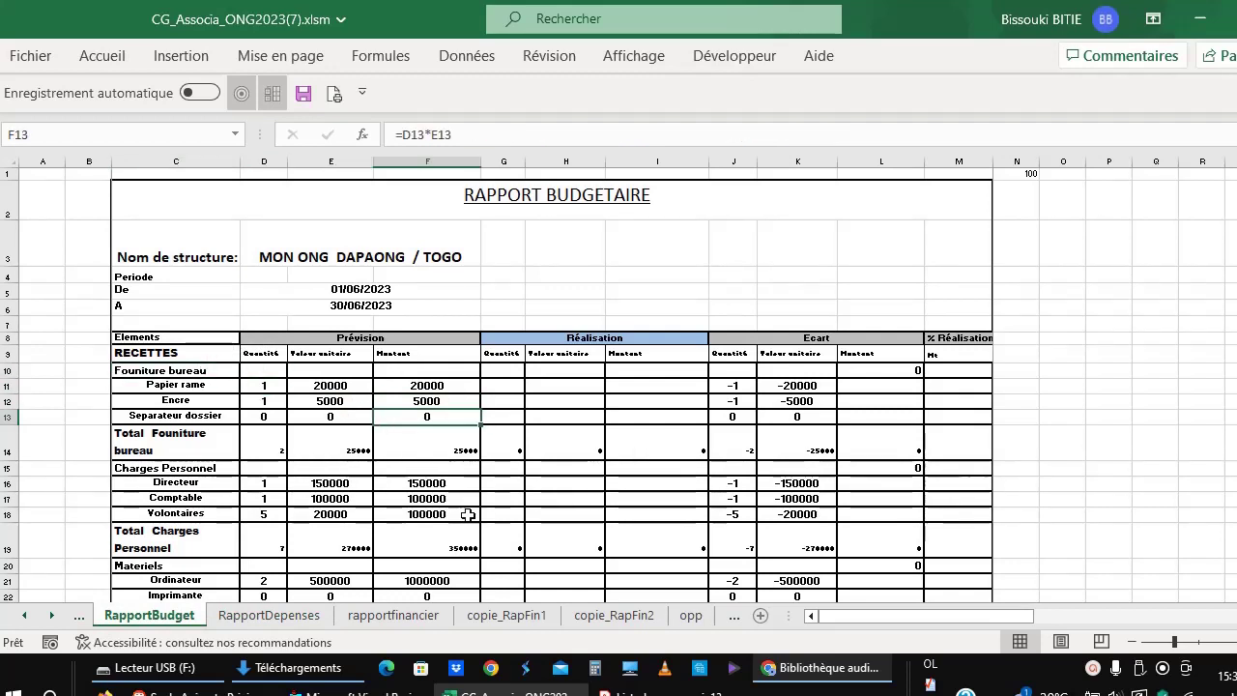
key(Down)
key(Down)
key(Down)
key(Down)
key(Down)
key(Down)
key(Down)
key(Down)
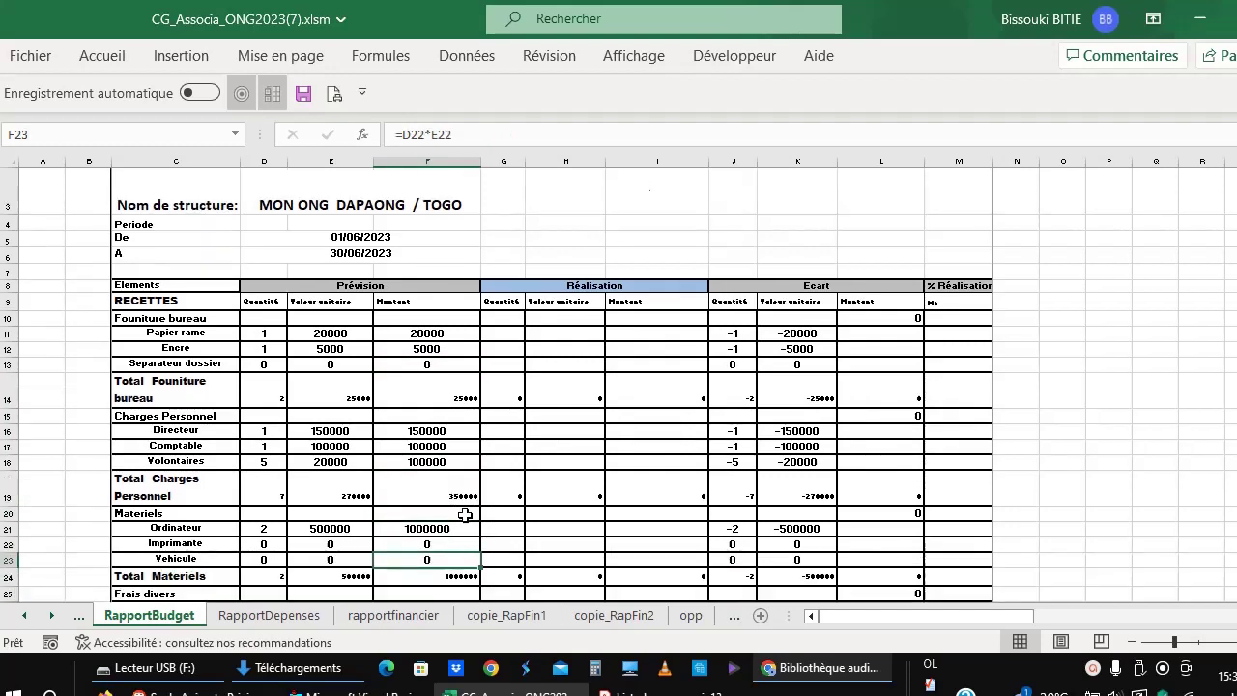
key(Down)
key(Down)
key(Down)
key(Down)
key(Down)
key(Down)
key(Down)
key(Down)
key(Down)
key(Down)
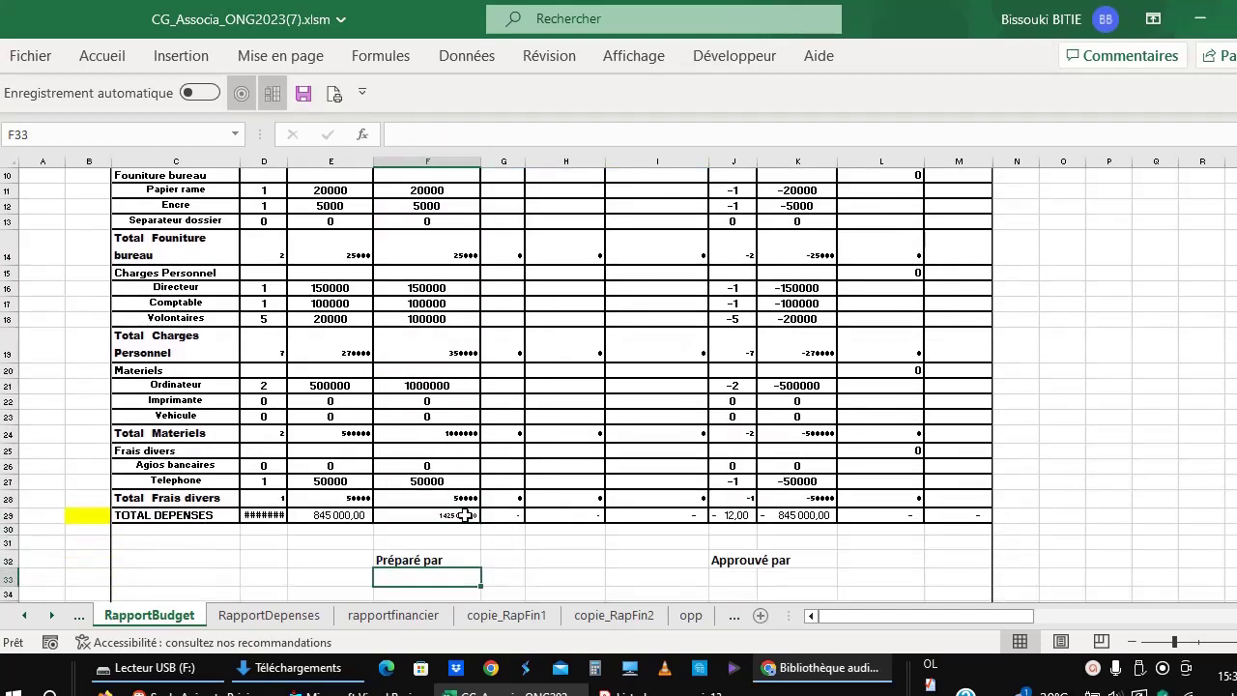
key(Down)
click(375, 433)
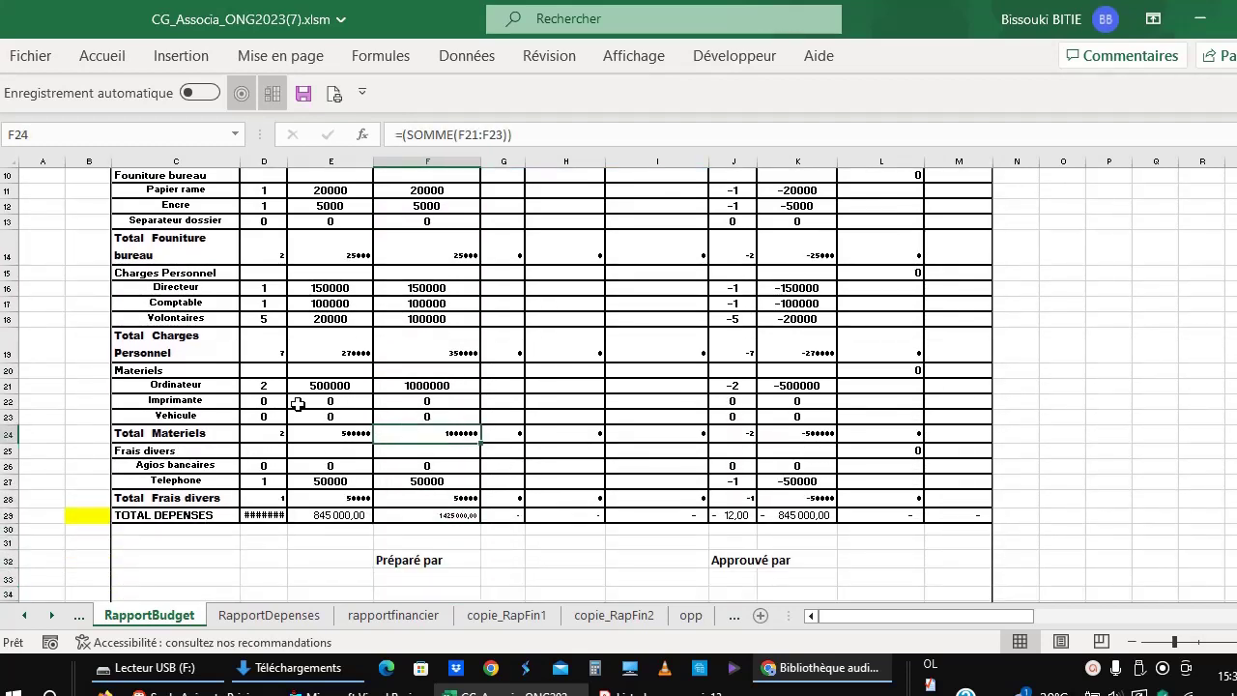
click(283, 404)
click(319, 331)
click(307, 286)
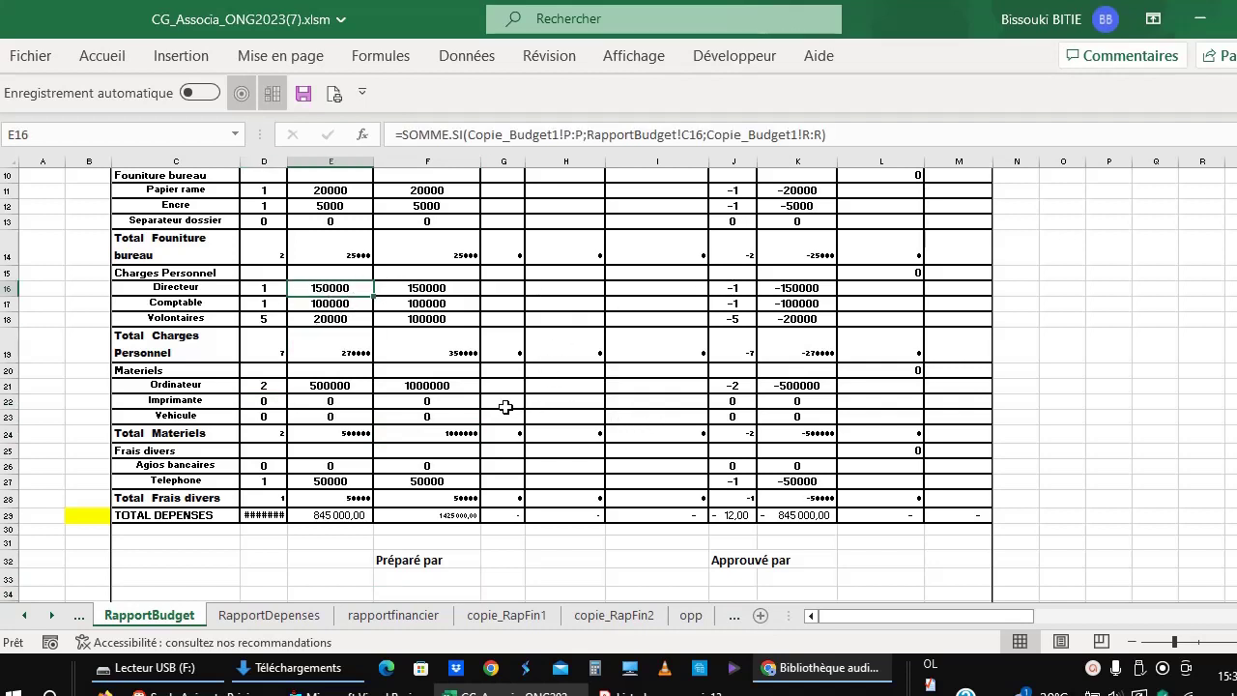
Step: Review the Réalisation column totals past TOTAL DEPENSES, then open the Budget sheet
click(548, 439)
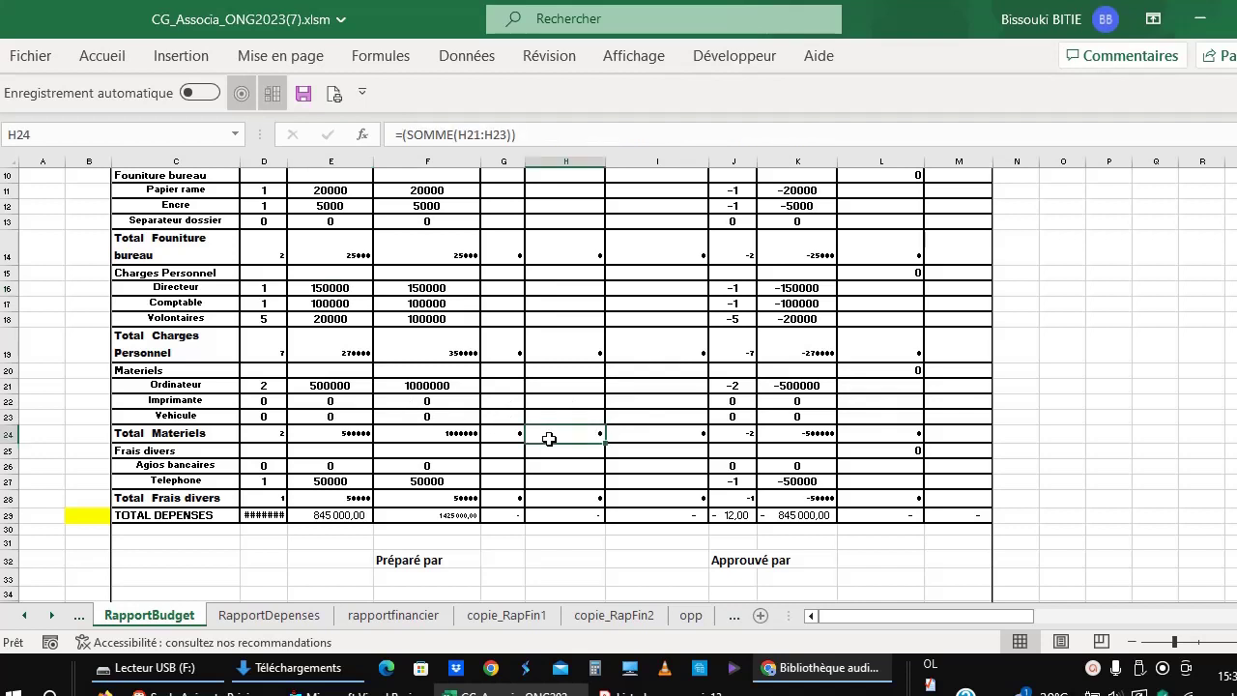
key(Up)
key(Up)
key(Up)
key(Up)
key(Up)
key(Up)
key(Up)
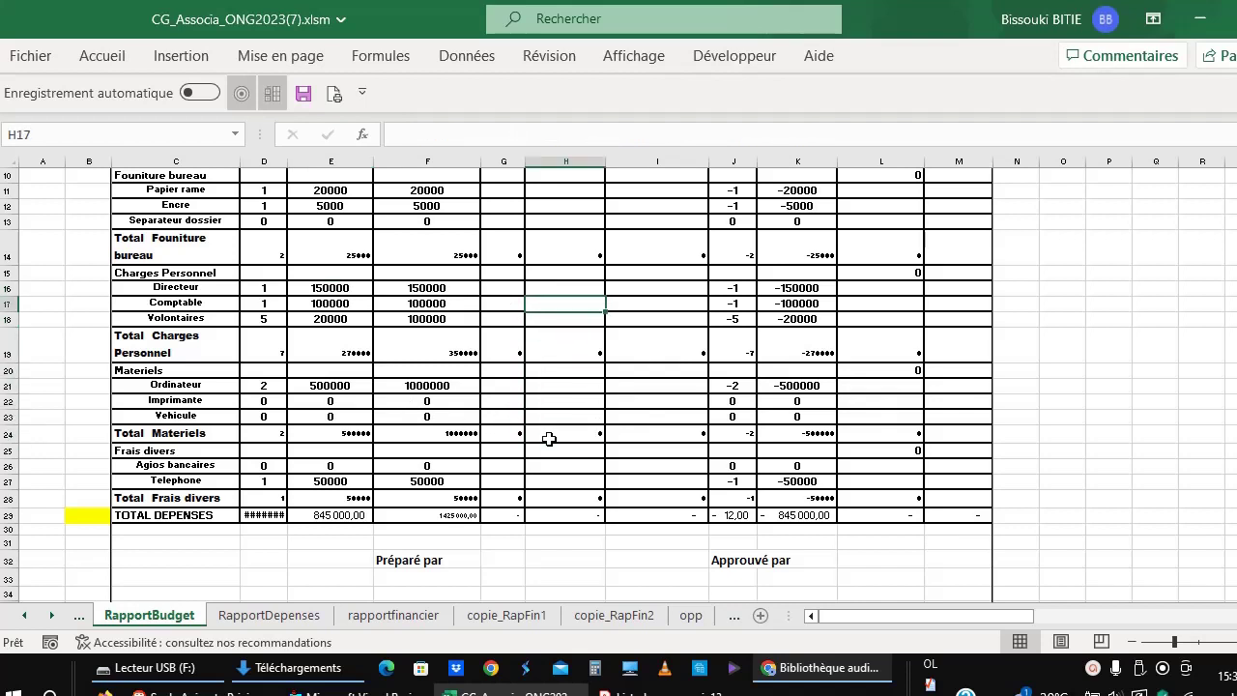
key(Up)
key(Up)
key(Up)
key(Up)
key(Up)
key(Up)
key(Up)
key(Up)
key(Up)
key(Up)
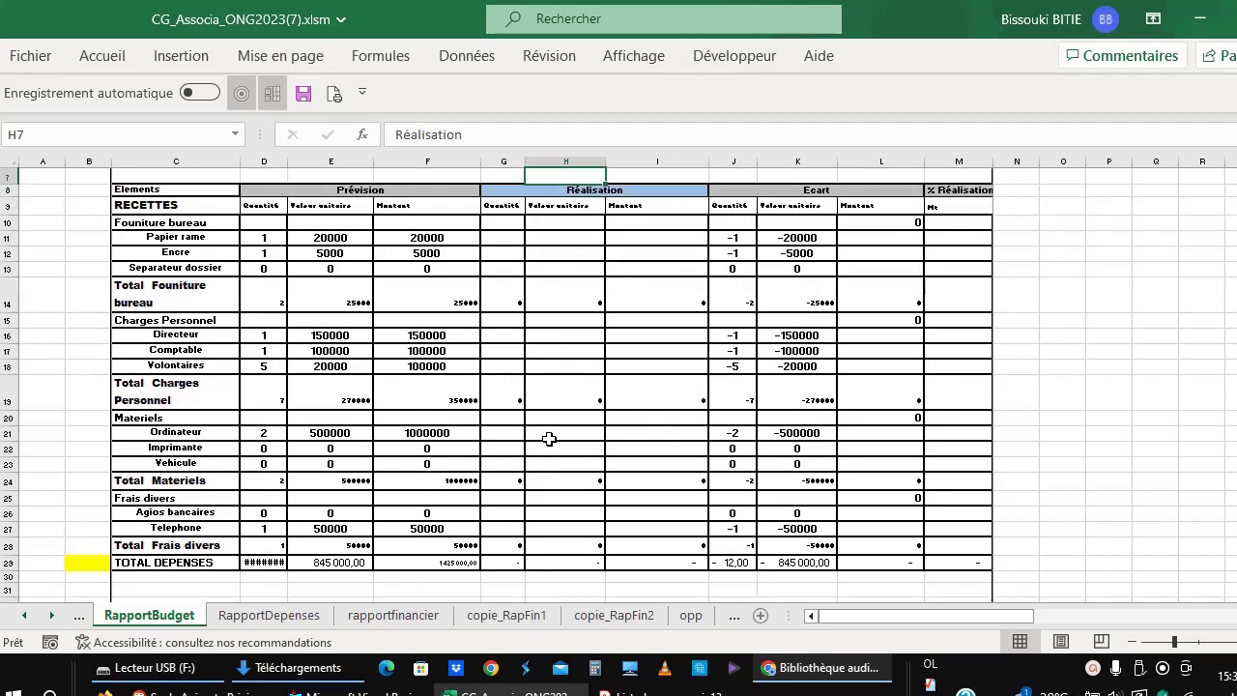
key(Up)
key(Up)
key(Up)
key(Up)
key(Up)
key(Up)
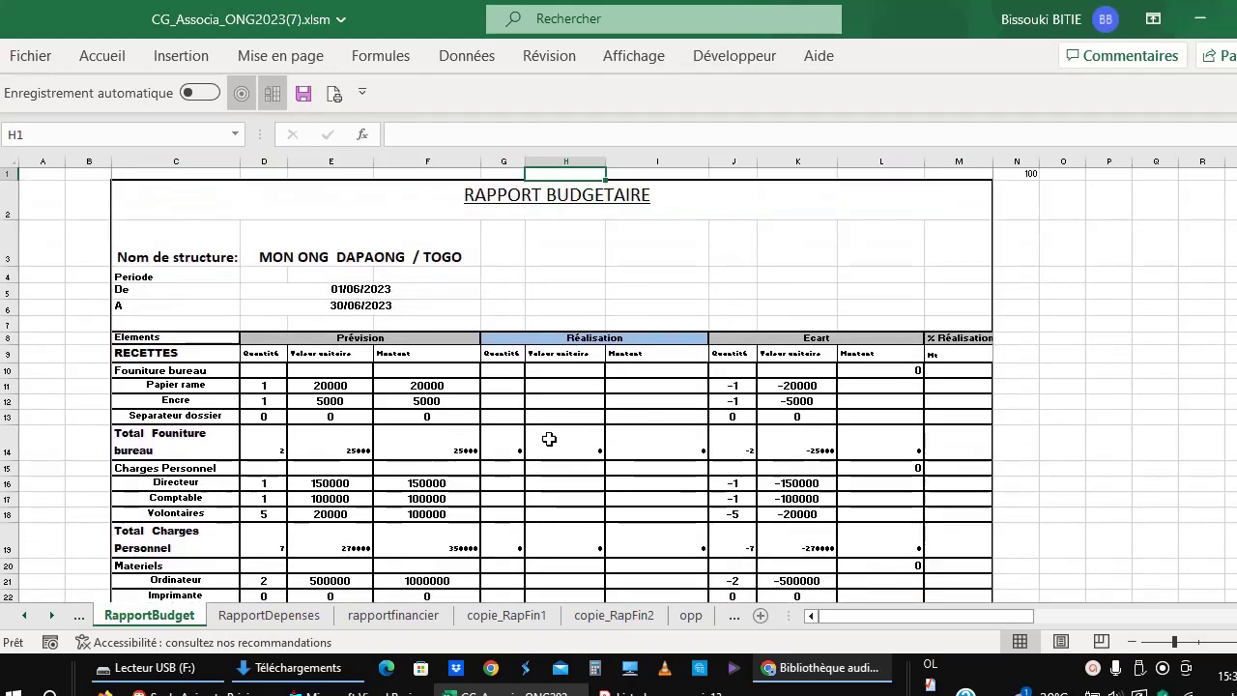
key(Down)
key(Down)
key(Down)
key(Down)
key(Down)
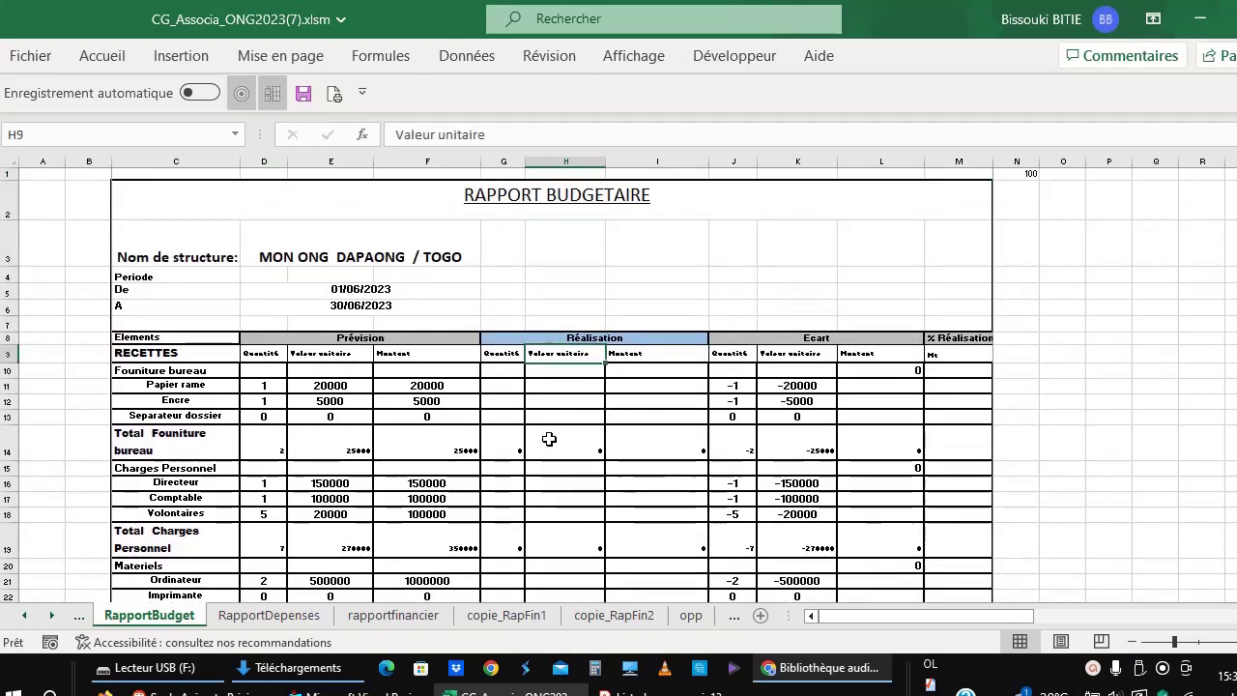
key(Down)
key(Down)
key(Down)
key(Down)
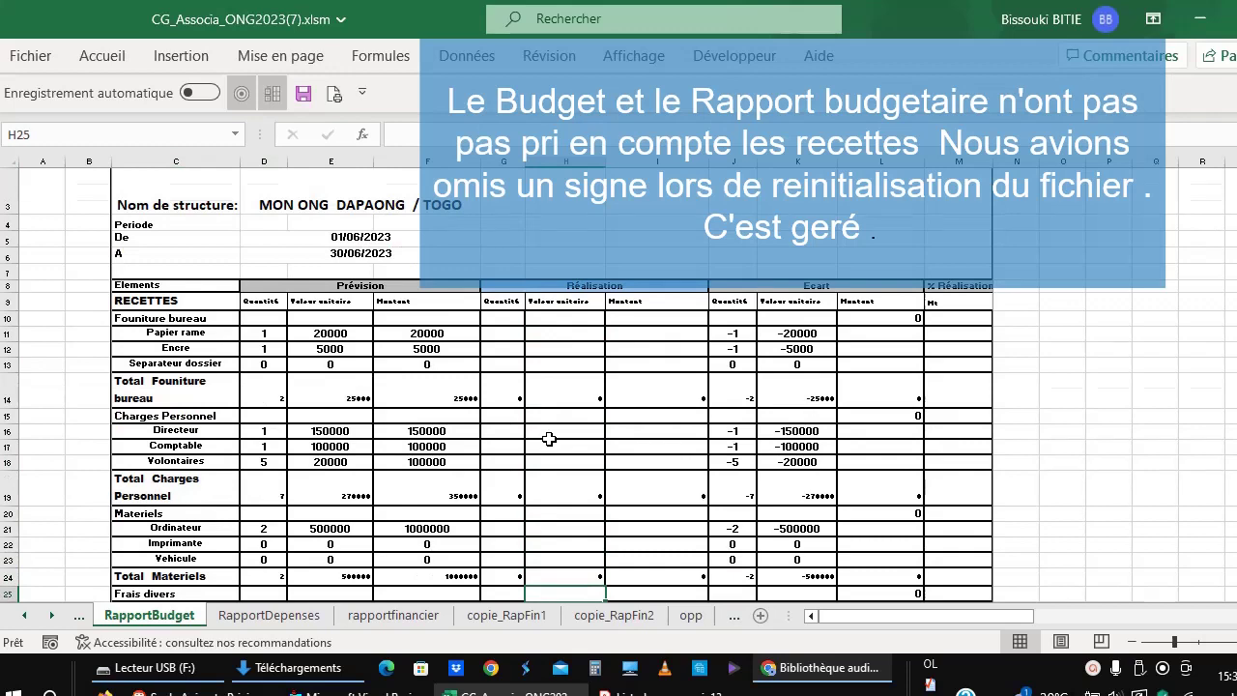
key(Down)
key(Down)
key(Down)
key(Down)
key(Down)
key(Down)
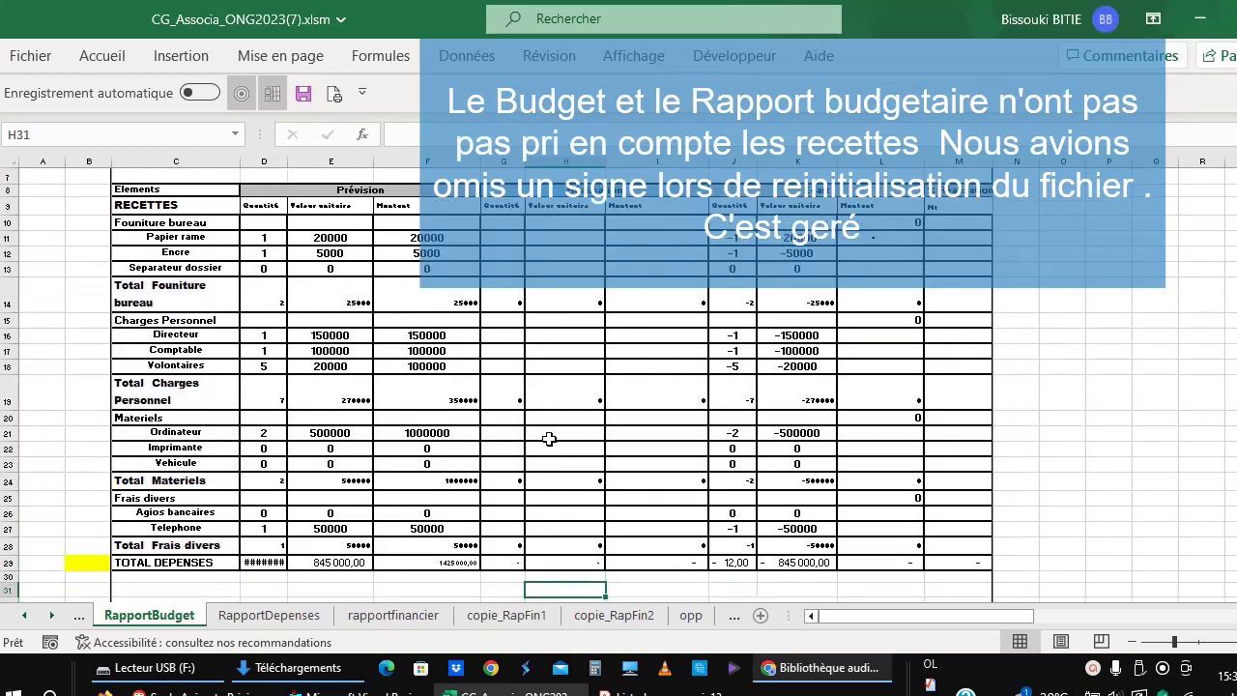
key(Down)
key(Down)
key(Down)
key(Up)
key(Up)
key(Up)
key(Up)
key(Up)
key(Up)
key(Up)
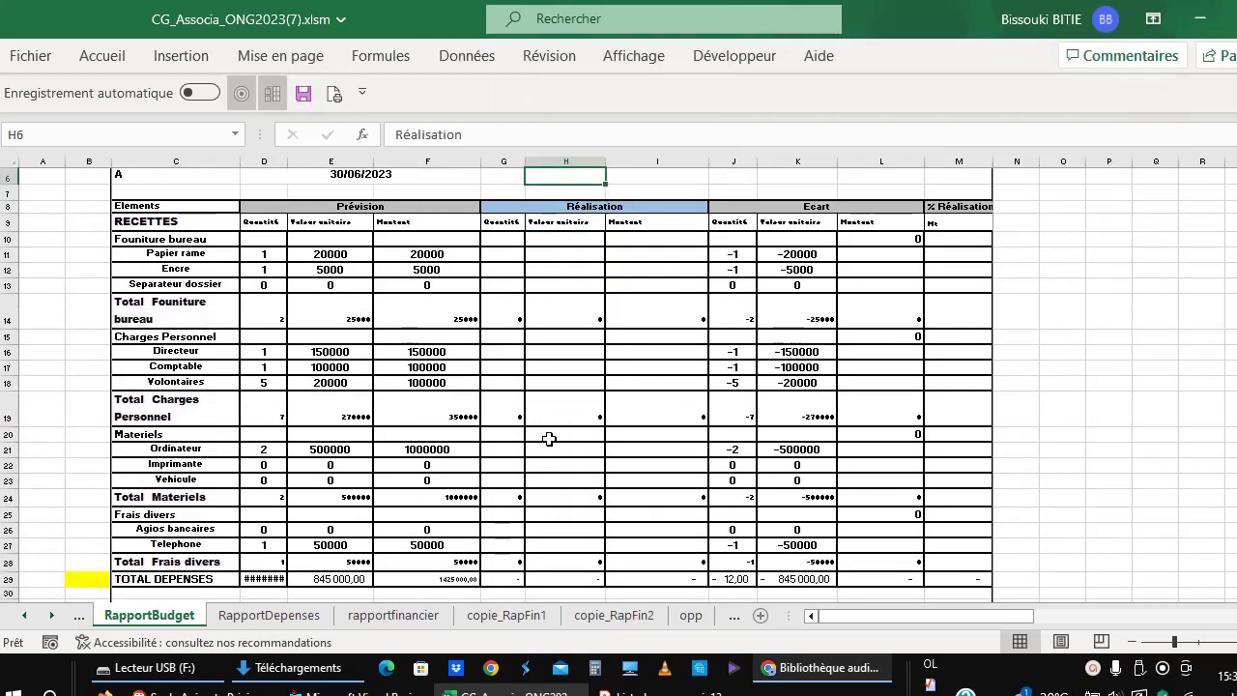
key(Up)
key(Up)
key(Up)
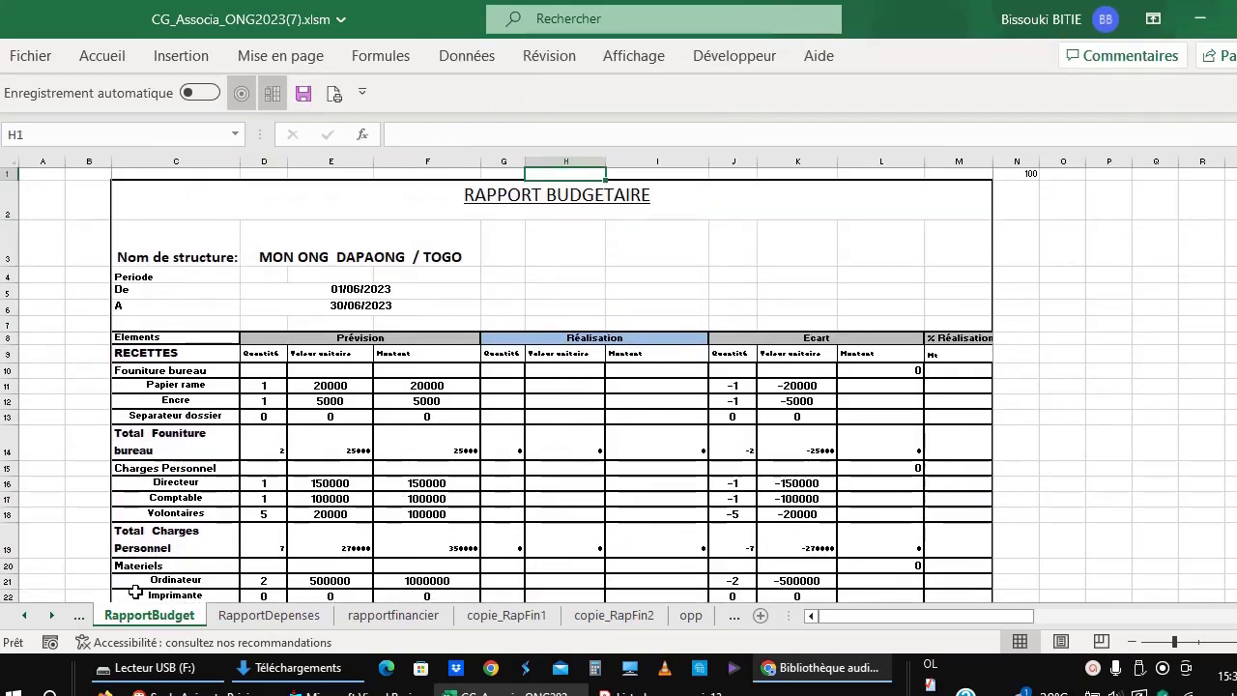
click(80, 619)
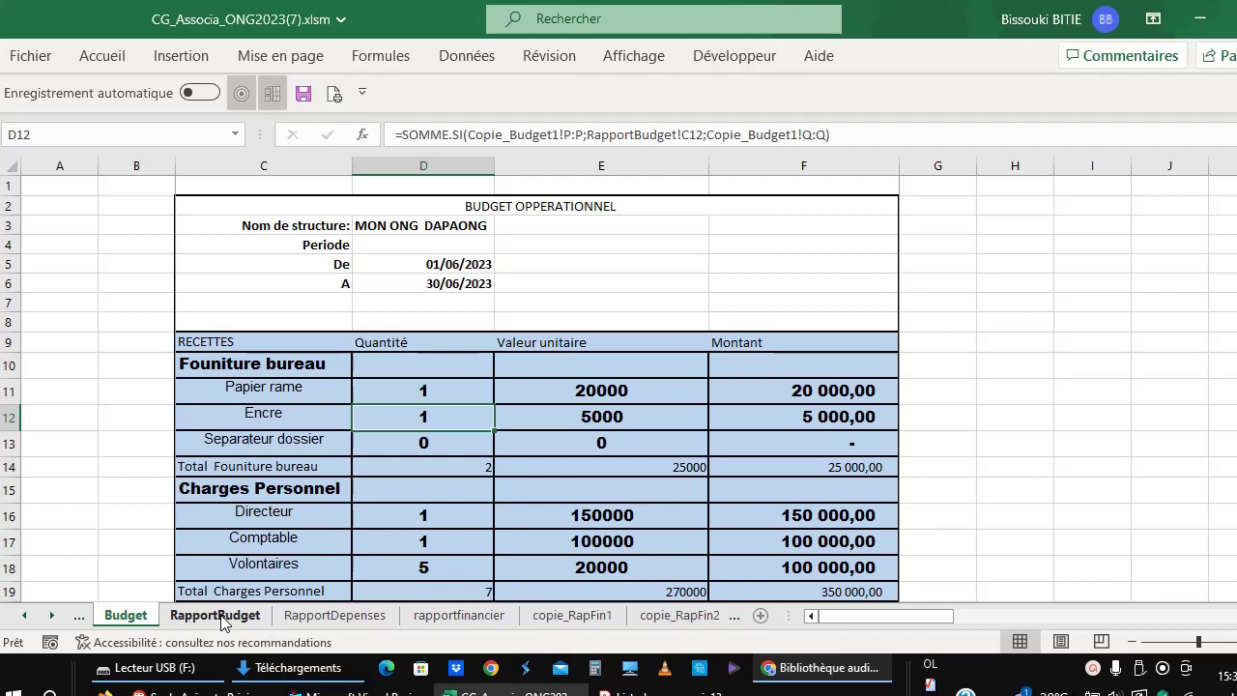
Step: Inspect the Separateur dossier quantity and label cells on Budget, then open Copie_Budget1
click(377, 441)
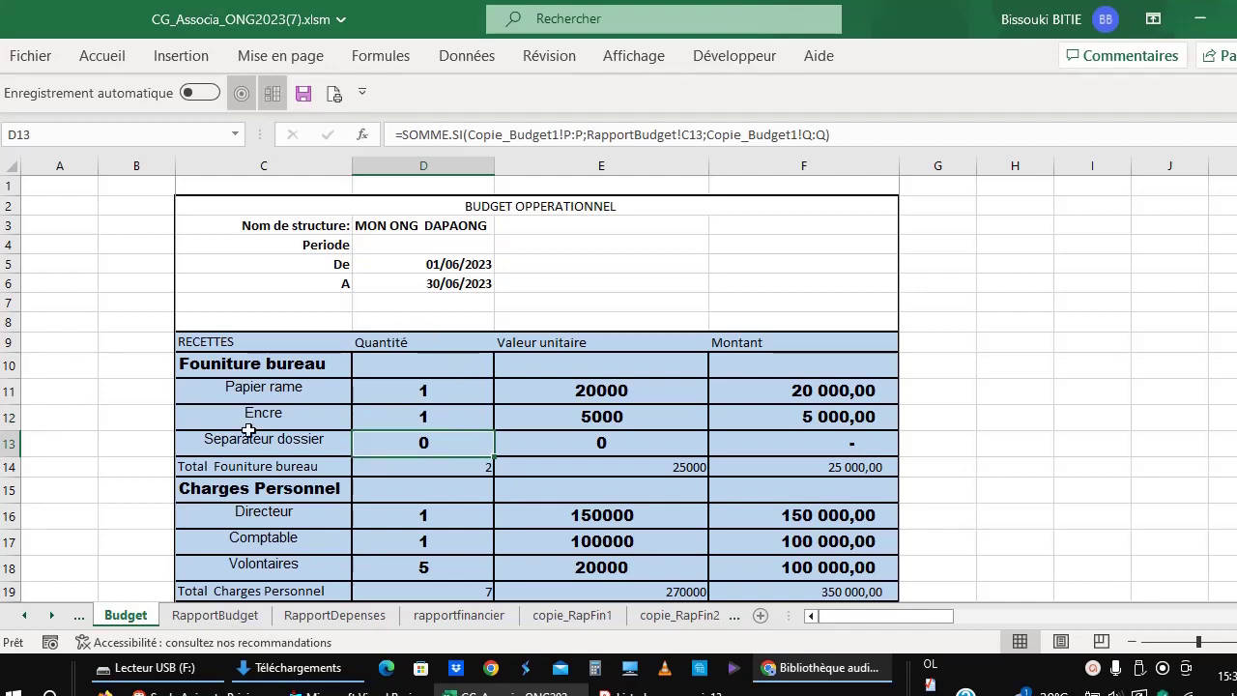
click(249, 428)
click(287, 451)
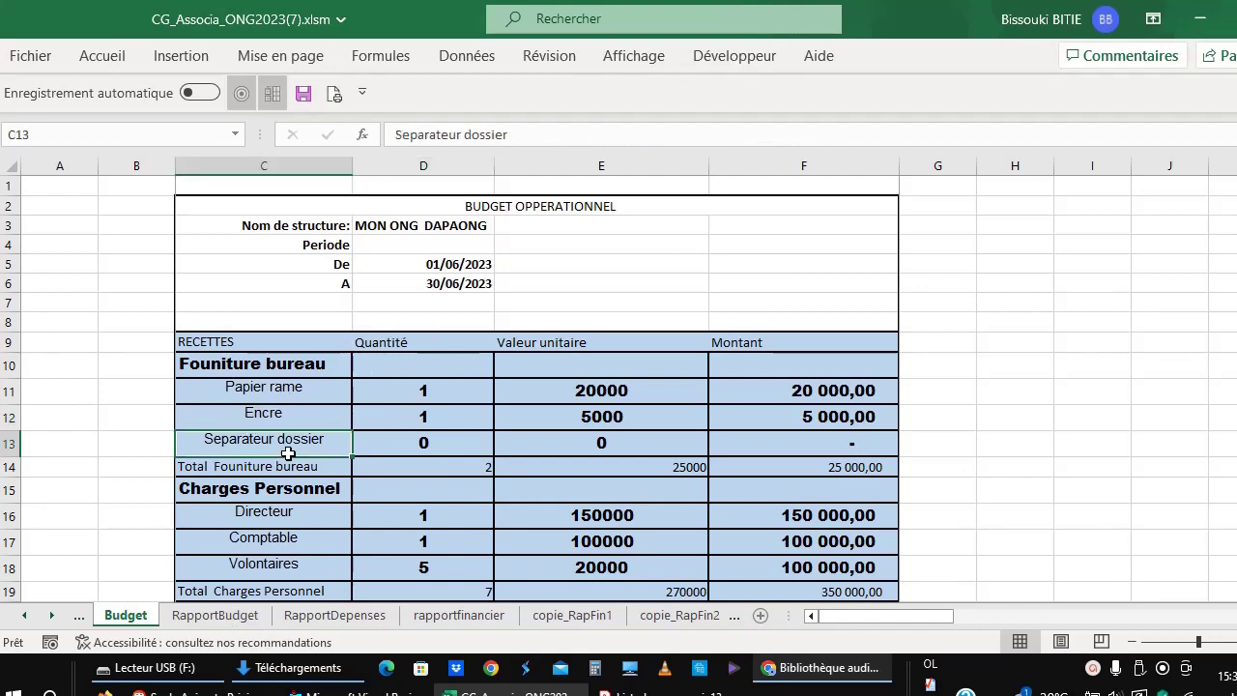
key(Down)
key(Down)
key(Down)
key(Up)
key(Up)
key(Up)
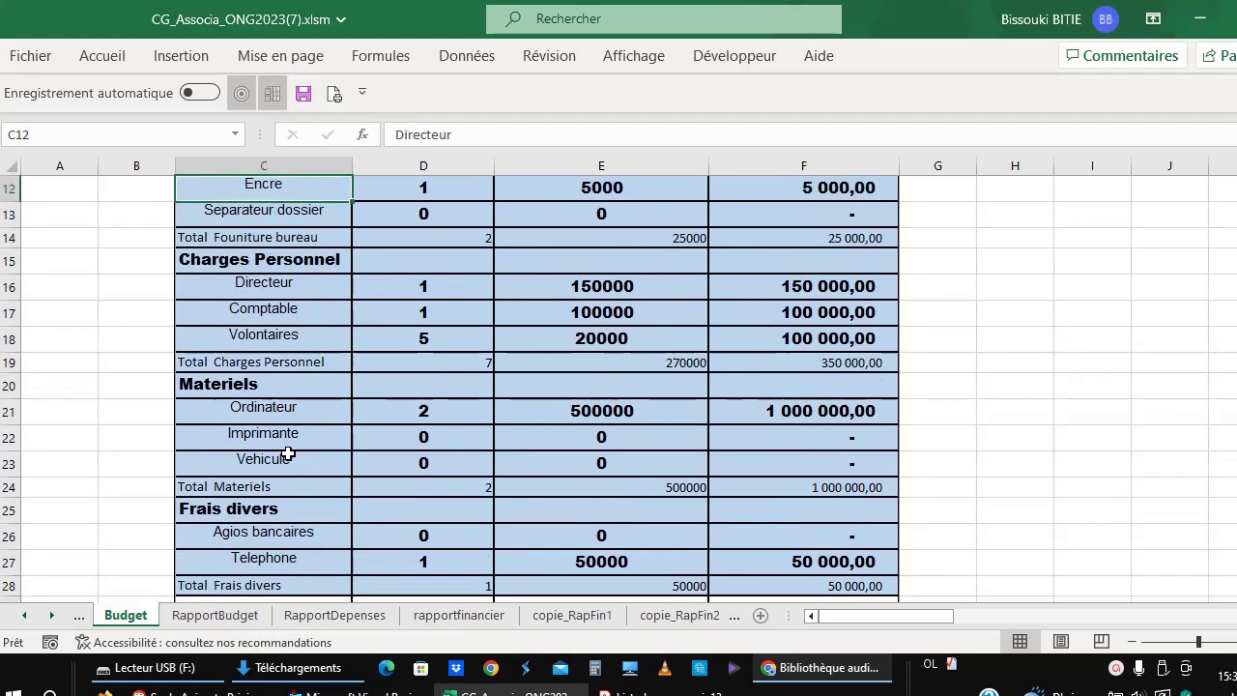
key(Up)
key(Up)
key(Up)
key(Up)
key(Up)
key(Up)
key(Up)
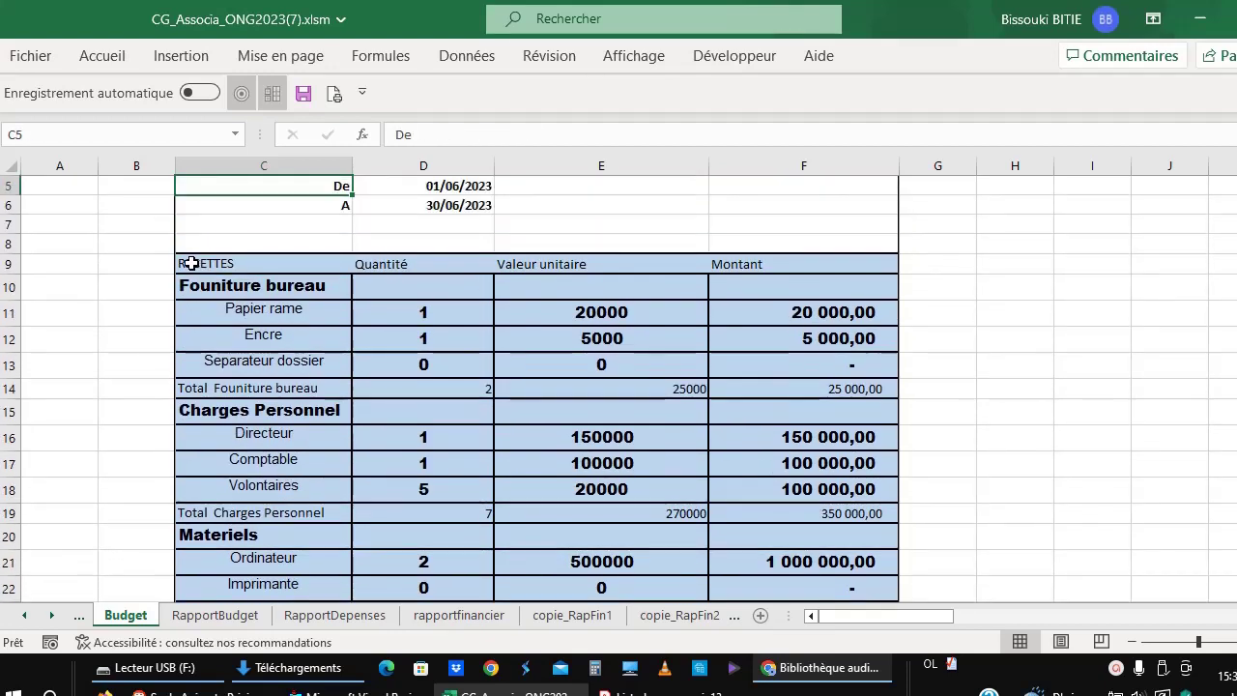
click(81, 616)
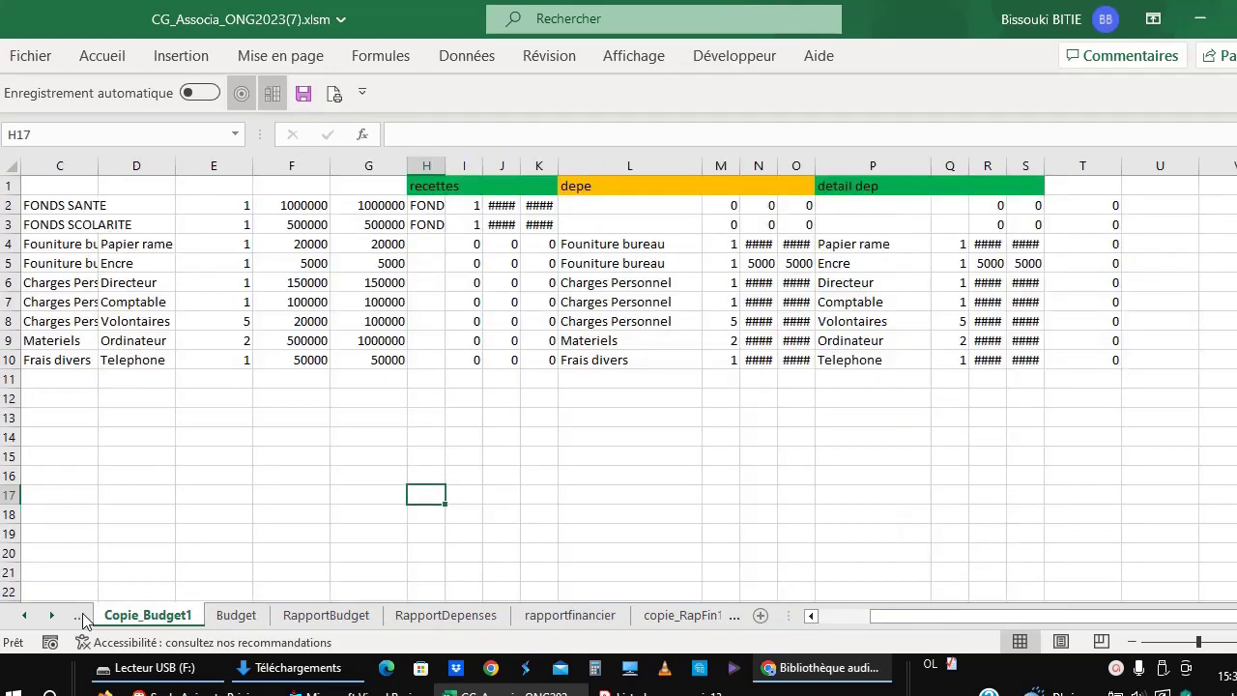
click(81, 615)
click(81, 615)
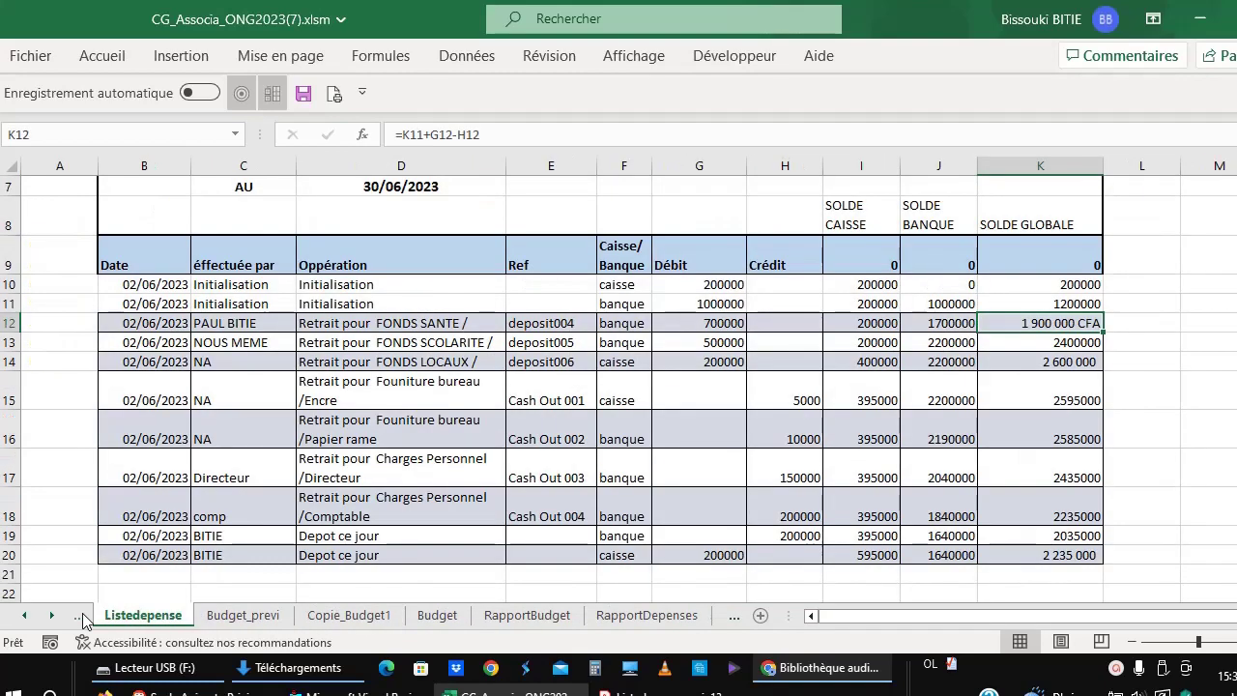
click(82, 616)
click(487, 409)
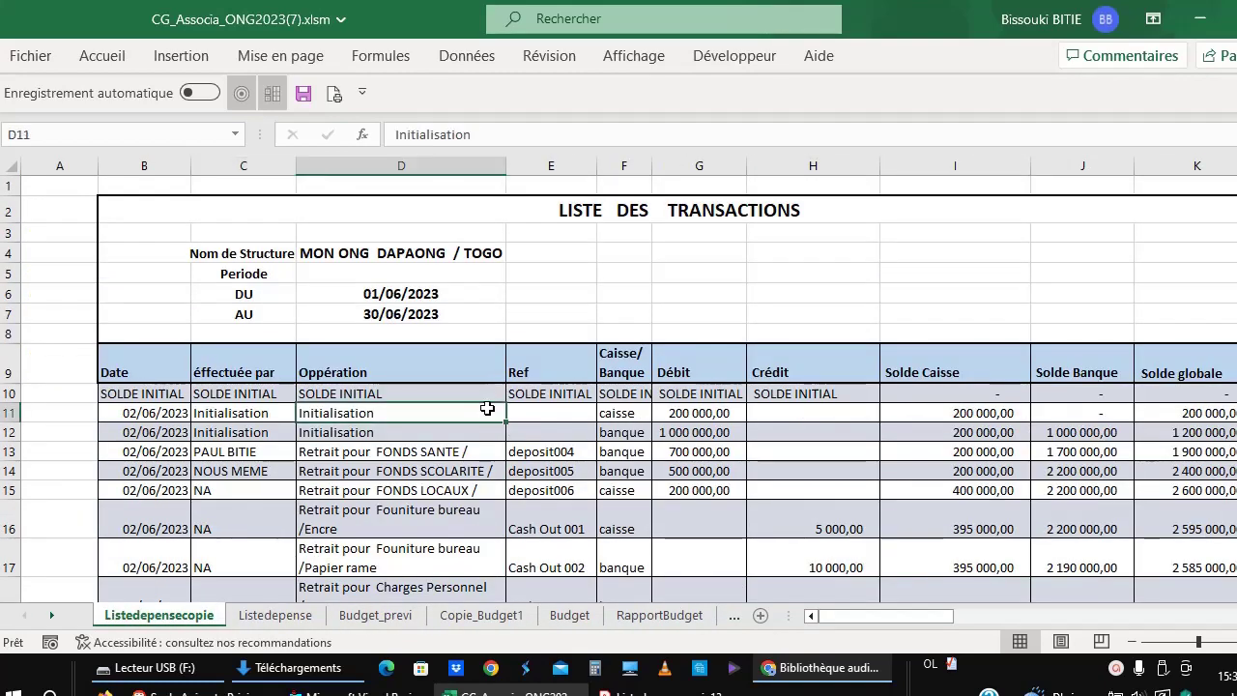
key(Down)
key(Down)
key(Down)
key(Down)
key(Down)
key(Down)
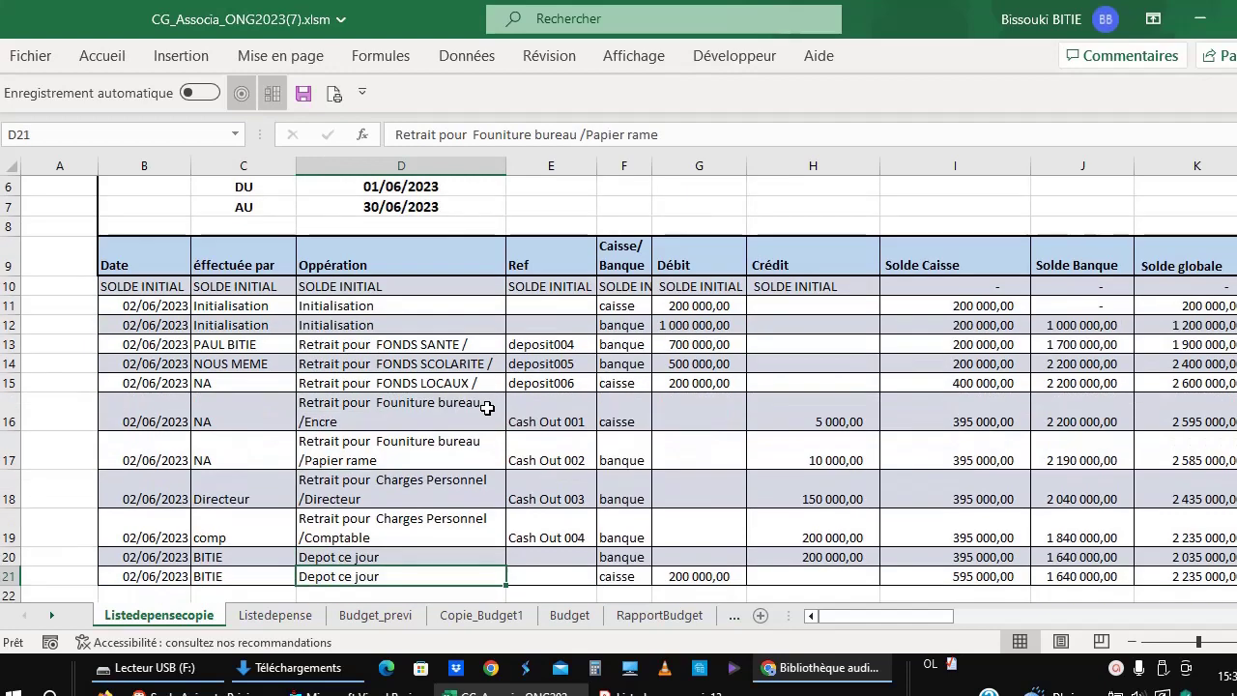
key(Down)
key(Down)
key(Down)
key(Down)
key(Down)
key(Right)
key(Right)
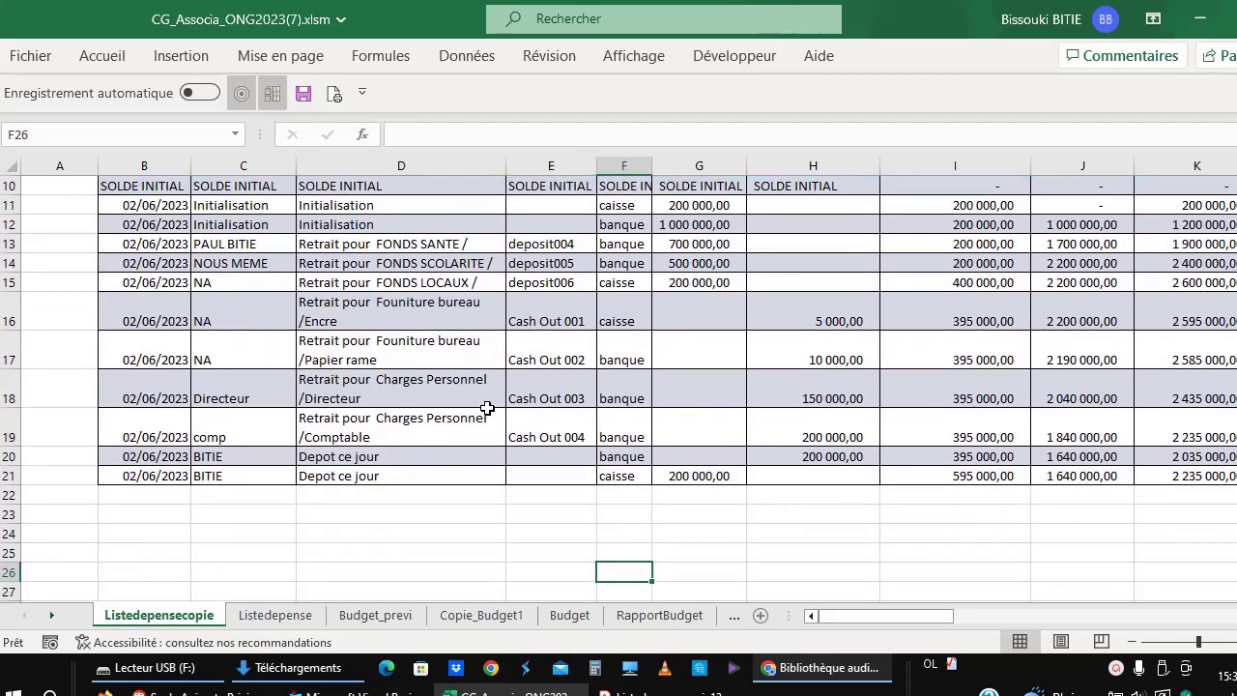
key(Right)
key(Right)
key(Right)
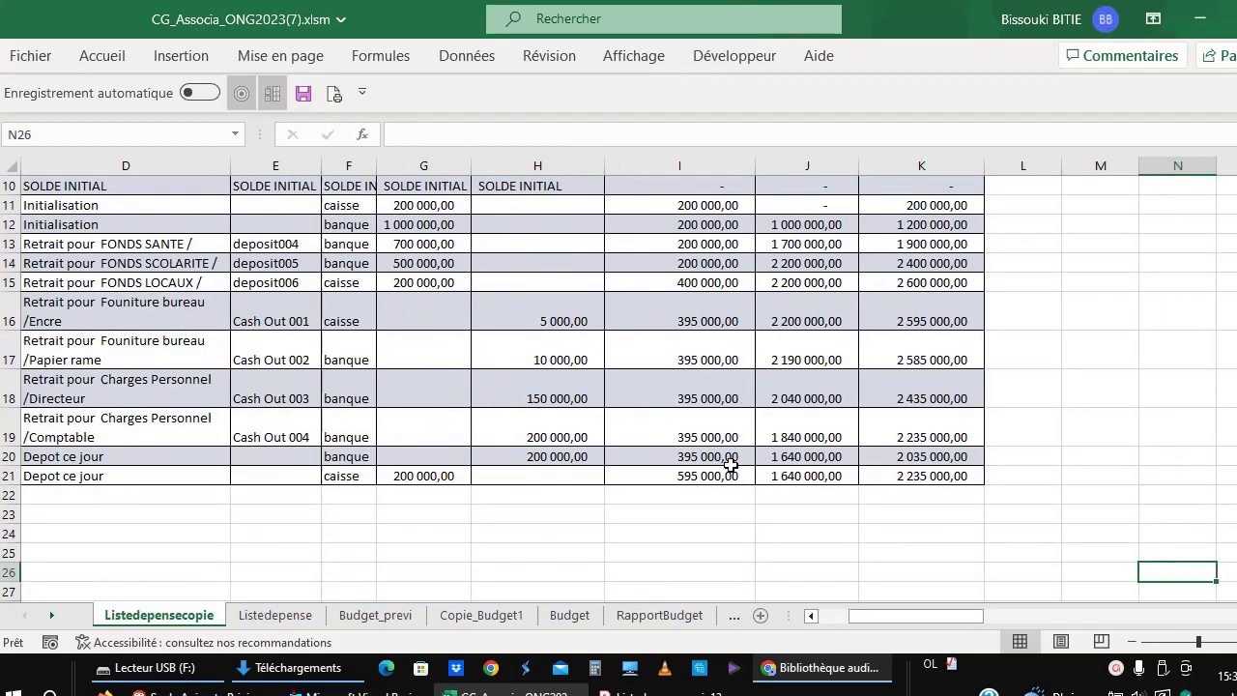
click(699, 476)
click(808, 478)
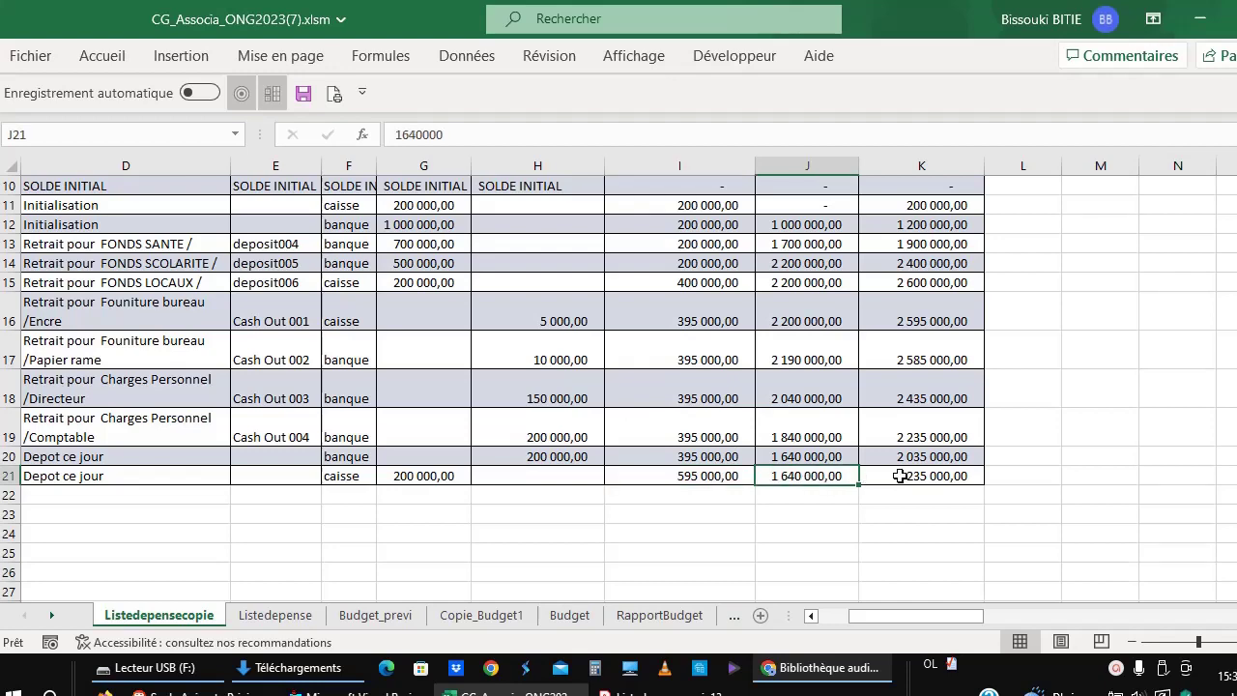
click(913, 476)
key(Home)
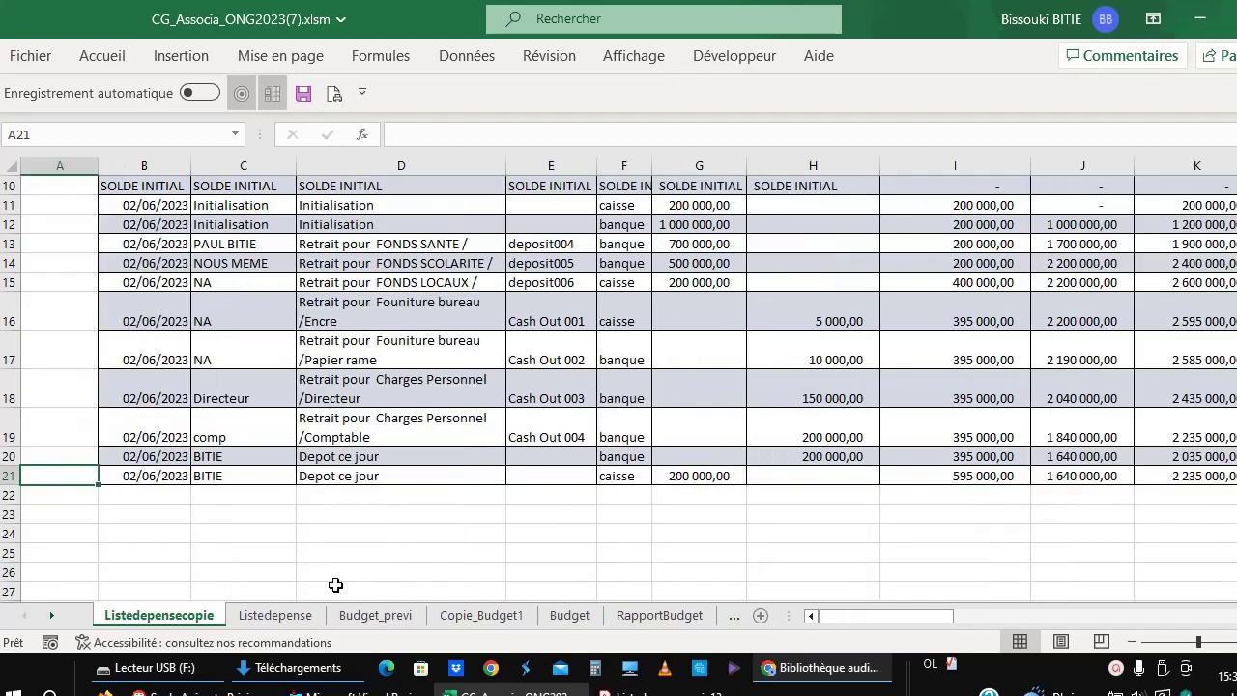
click(375, 615)
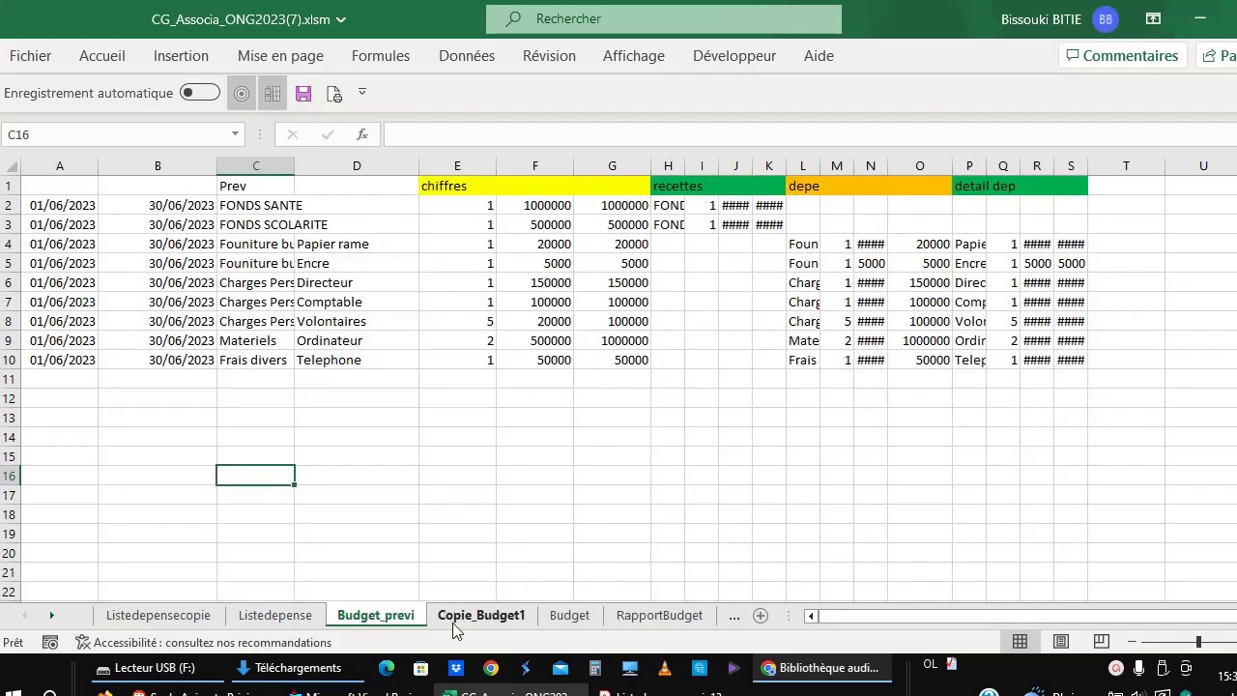
click(489, 618)
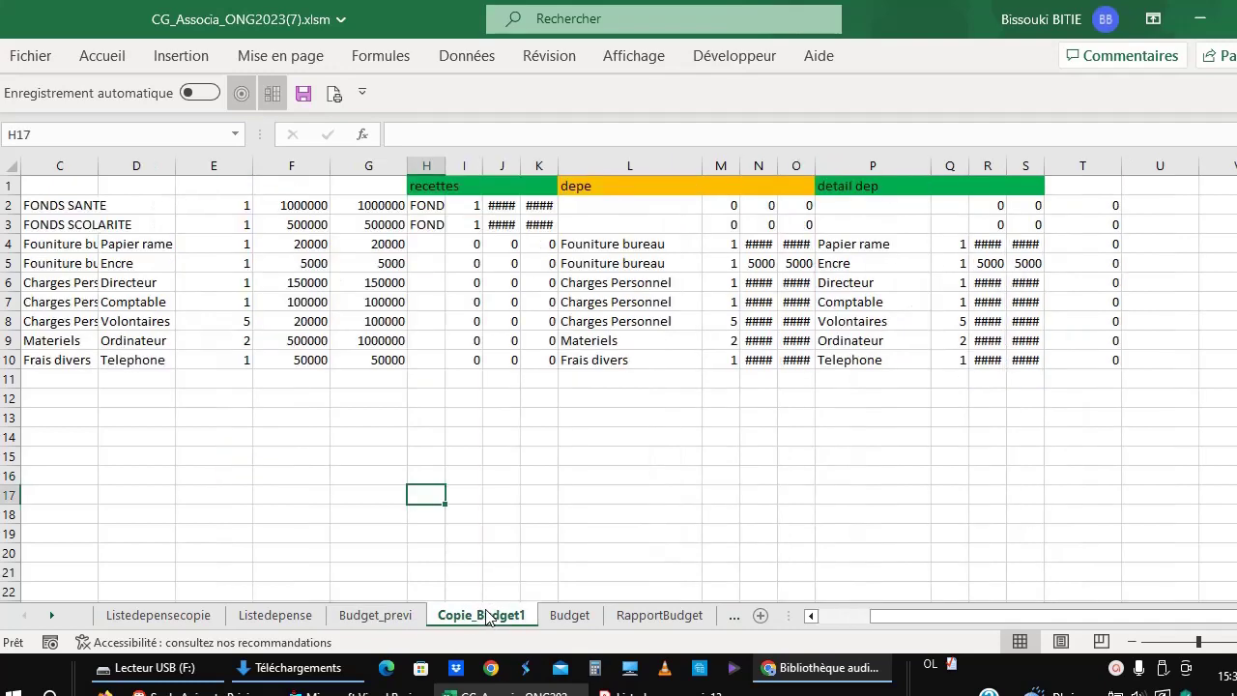
click(382, 623)
click(501, 618)
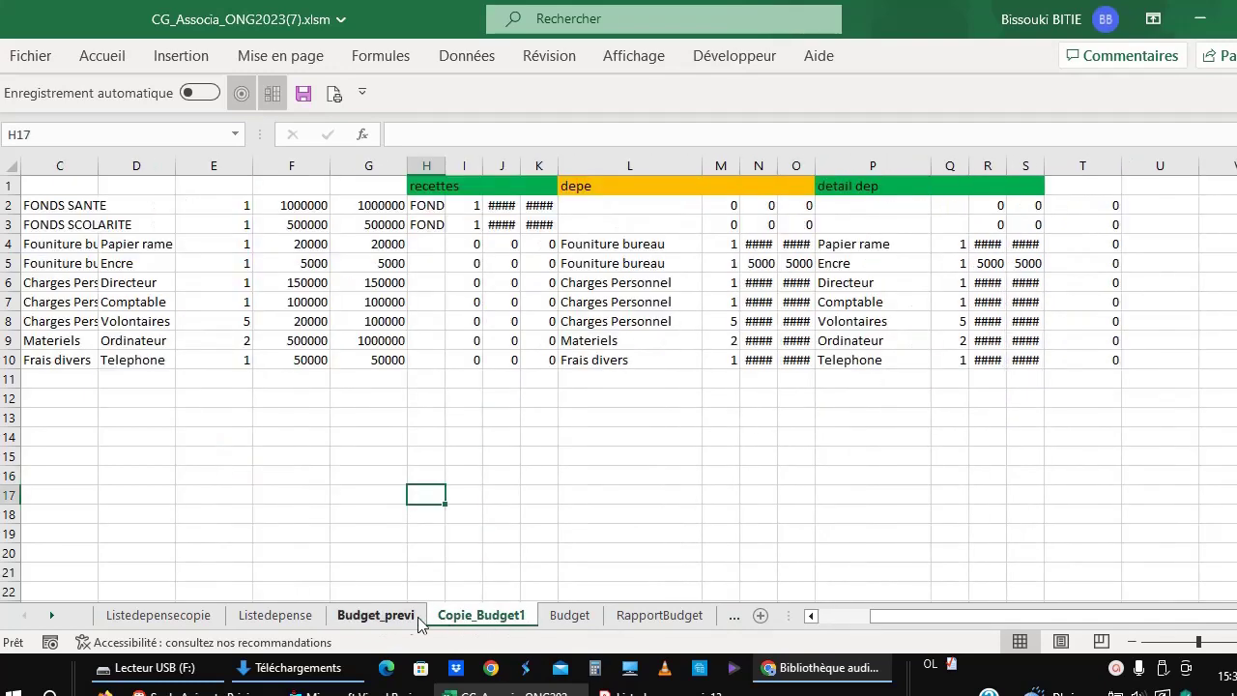